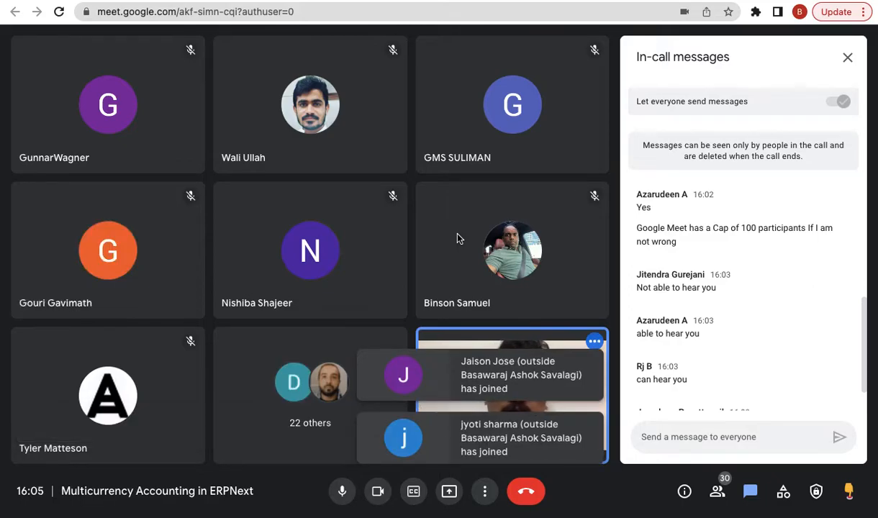
- Switch to the 'Multi-Currency Accounting in ERPNext' blog tab and scroll a little into the article
click(670, 1)
scroll(501, 309, down, 1)
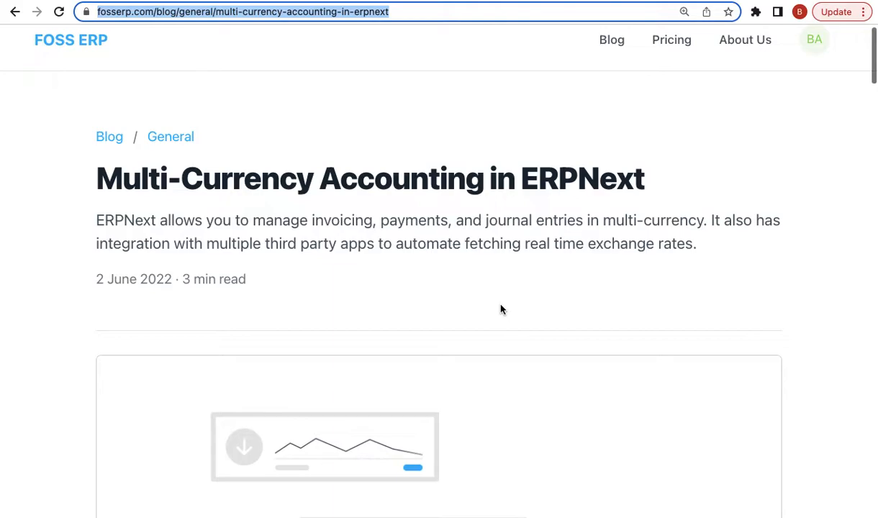
scroll(500, 308, down, 2)
- Select the article's web address, highlight the summary paragraph, then scroll down toward the Introduction
click(277, 11)
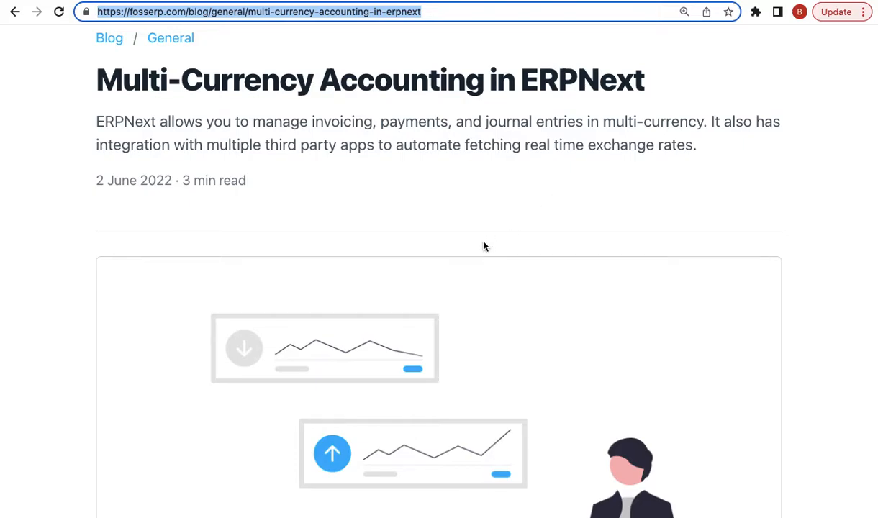
scroll(601, 296, up, 3)
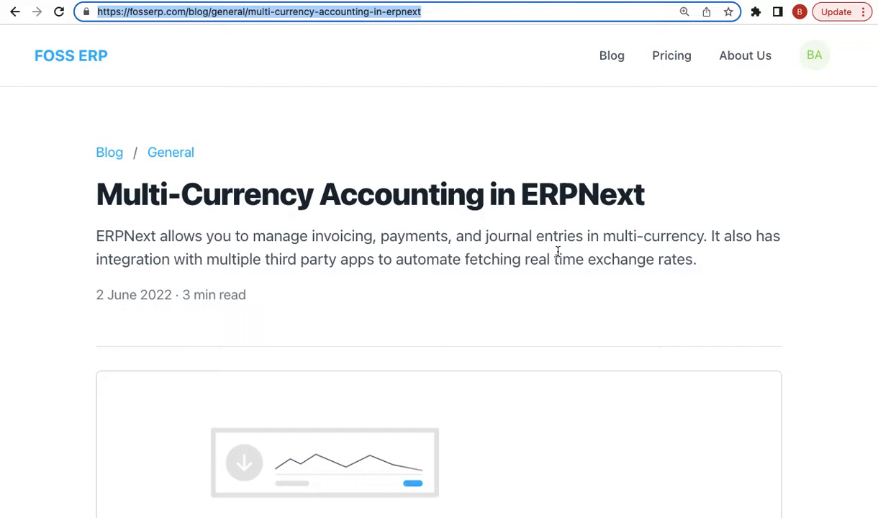
triple_click(392, 251)
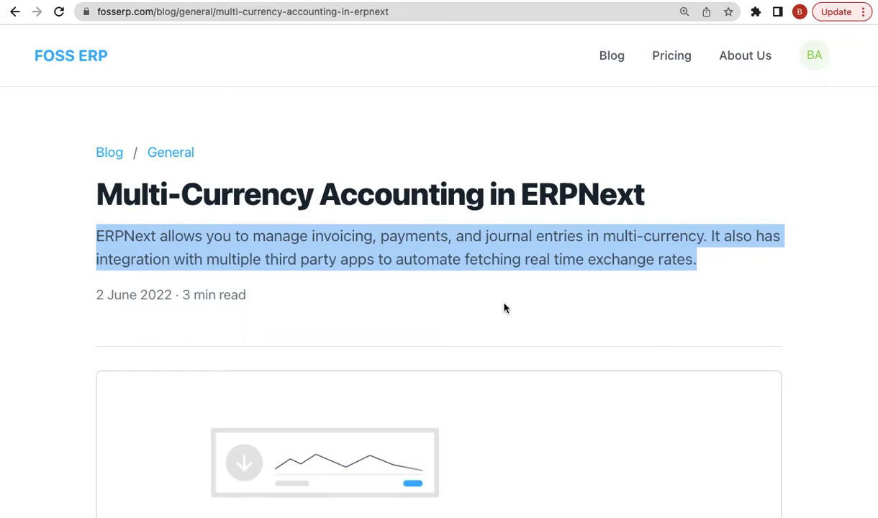
click(504, 308)
scroll(503, 308, down, 7)
scroll(504, 308, down, 5)
- Highlight the '1. Introduction' heading and the question about needing multi-currency accounting
triple_click(186, 176)
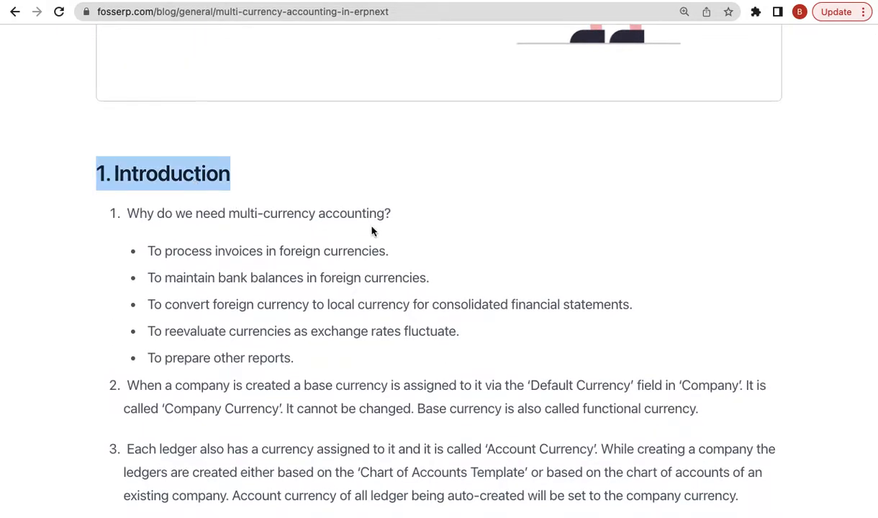
scroll(372, 231, down, 1)
triple_click(288, 199)
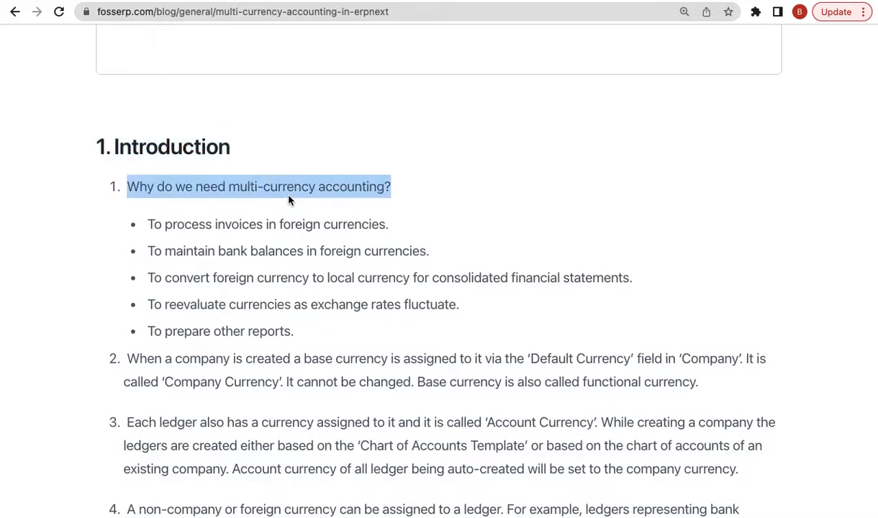
scroll(396, 262, down, 1)
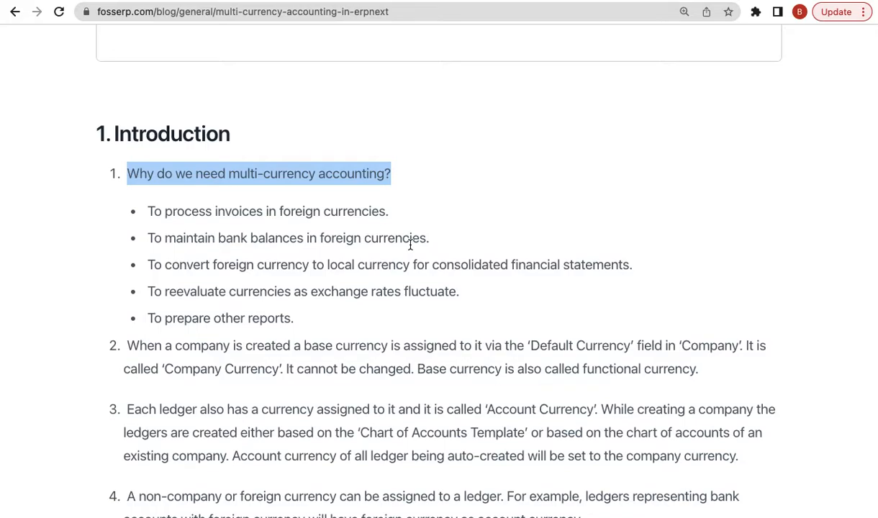
- Scroll to '7. Latest Changes' and highlight its heading and the version 13.31.0 validation note
scroll(419, 337, down, 15)
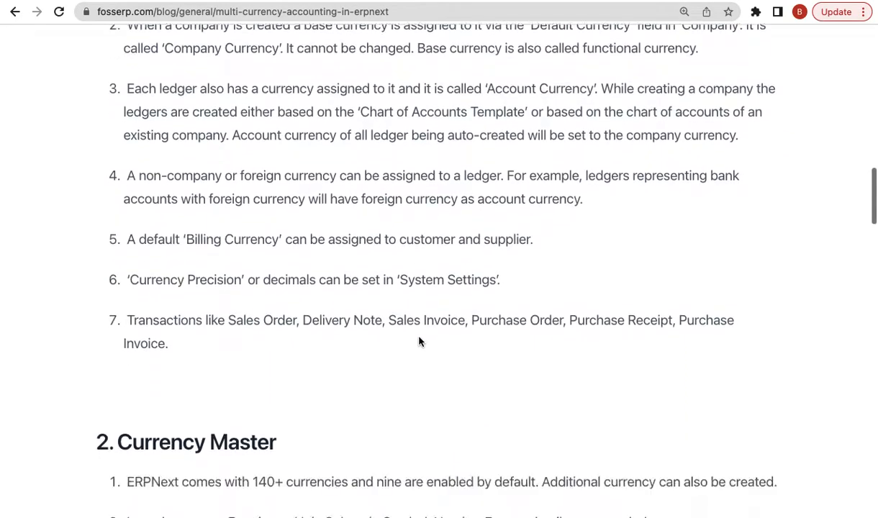
scroll(419, 340, down, 8)
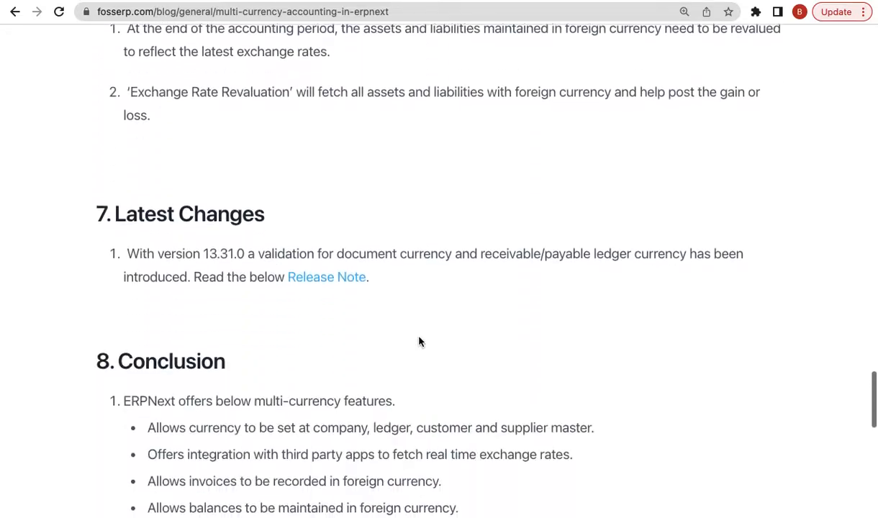
triple_click(212, 193)
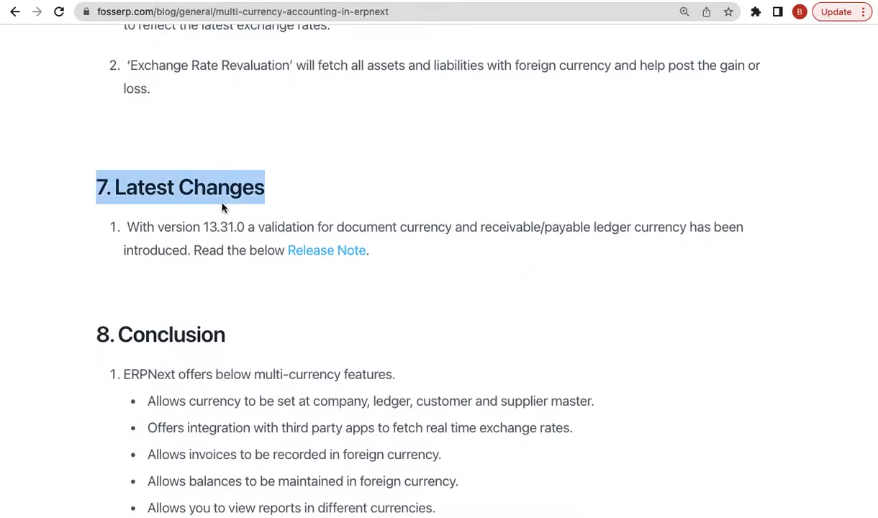
triple_click(224, 231)
click(241, 278)
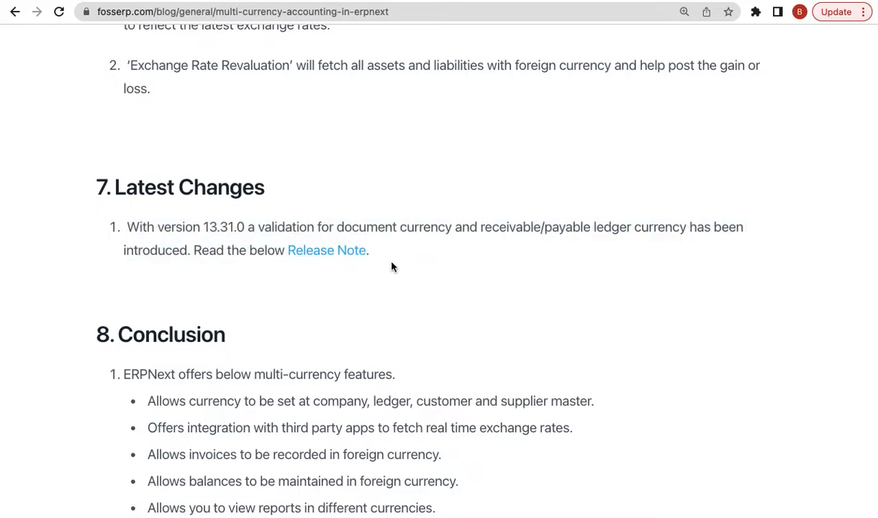
triple_click(200, 225)
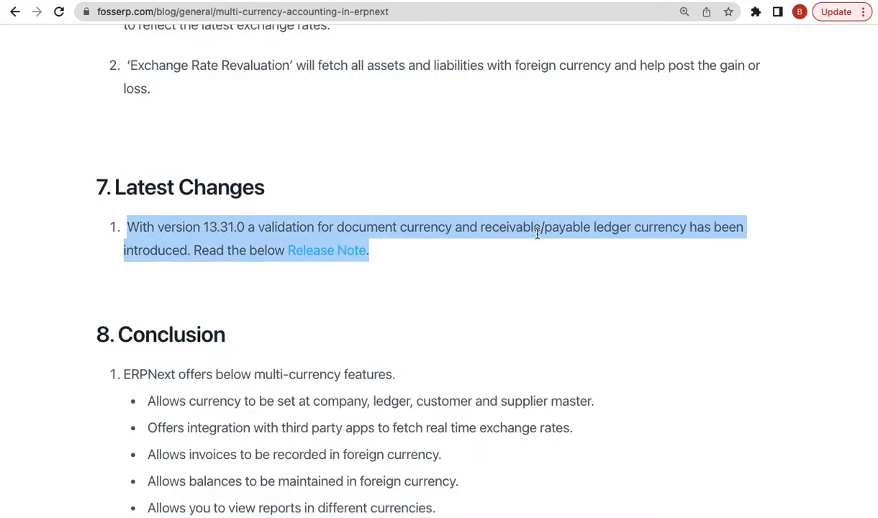
- Highlight the version number 13.31.0 in Latest Changes, then scroll back up to the Introduction
scroll(536, 234, up, 20)
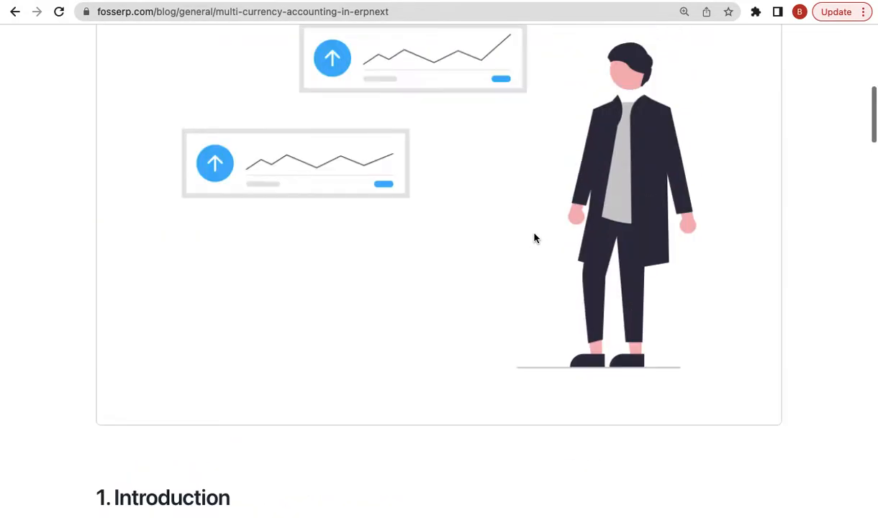
scroll(535, 238, down, 2)
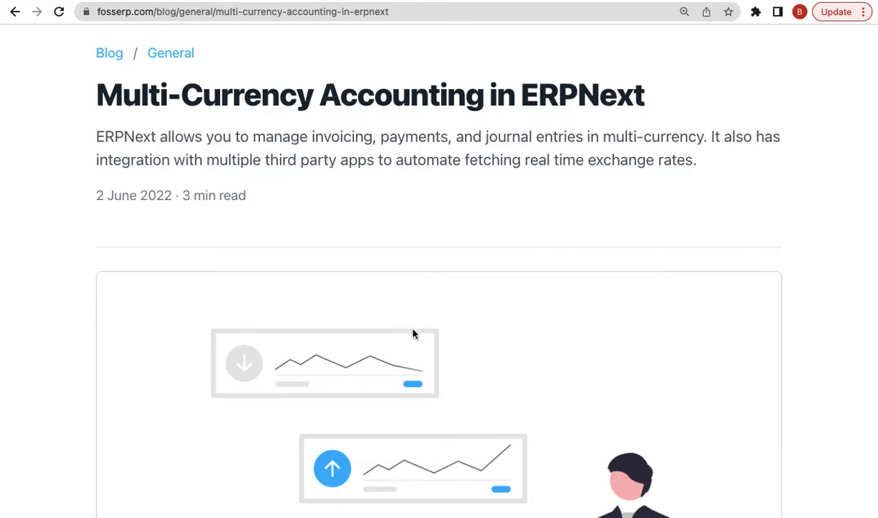
scroll(414, 333, down, 20)
scroll(414, 333, down, 18)
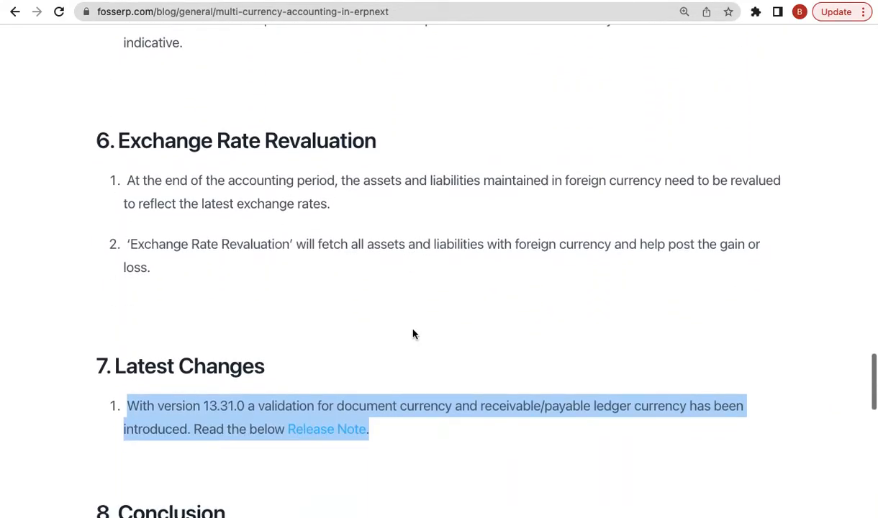
scroll(414, 334, down, 3)
double_click(223, 299)
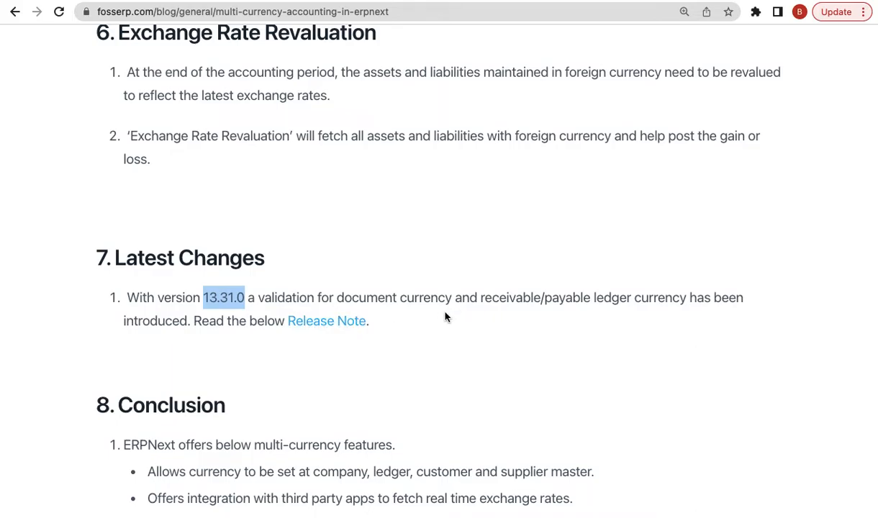
scroll(481, 317, up, 20)
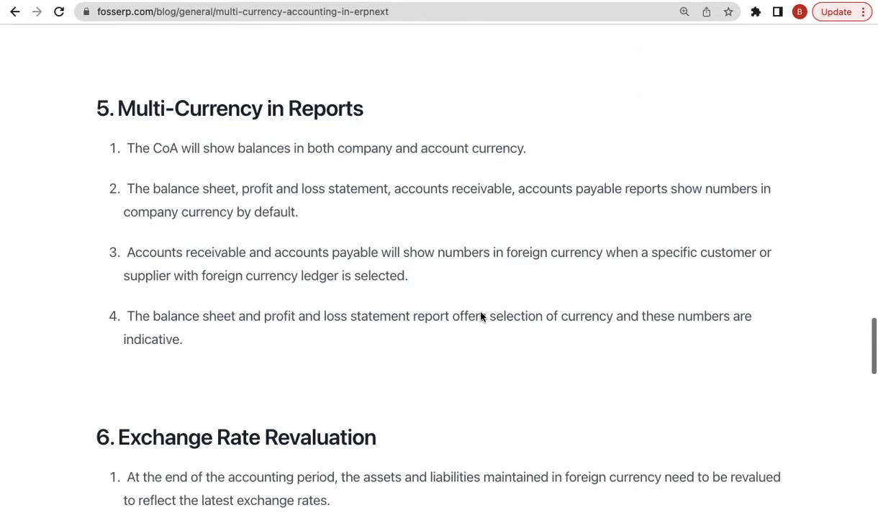
scroll(480, 316, up, 3)
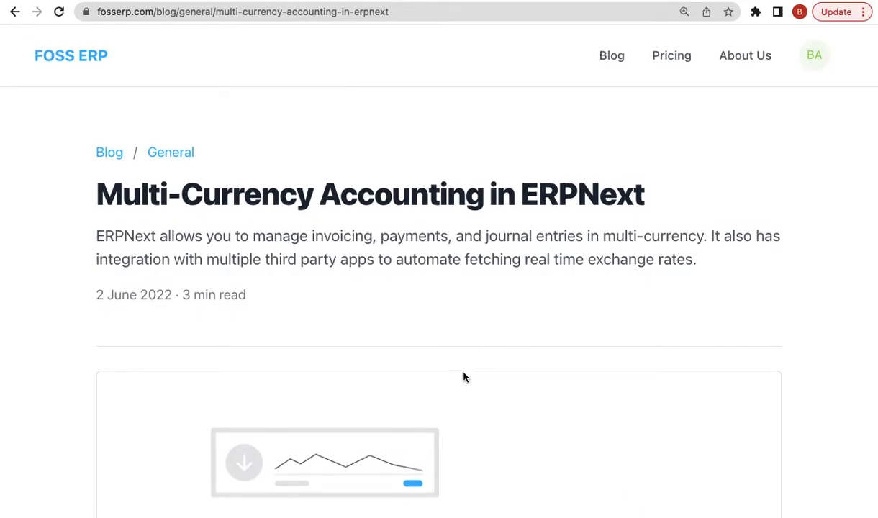
scroll(463, 377, down, 10)
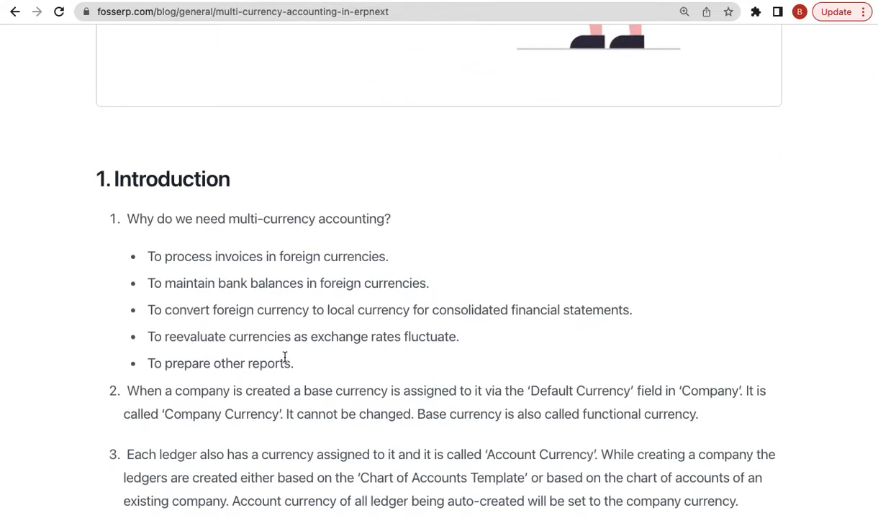
- Highlight each reason in turn: foreign-currency invoices, bank balances, local conversion, revaluation, other reports
scroll(286, 357, down, 1)
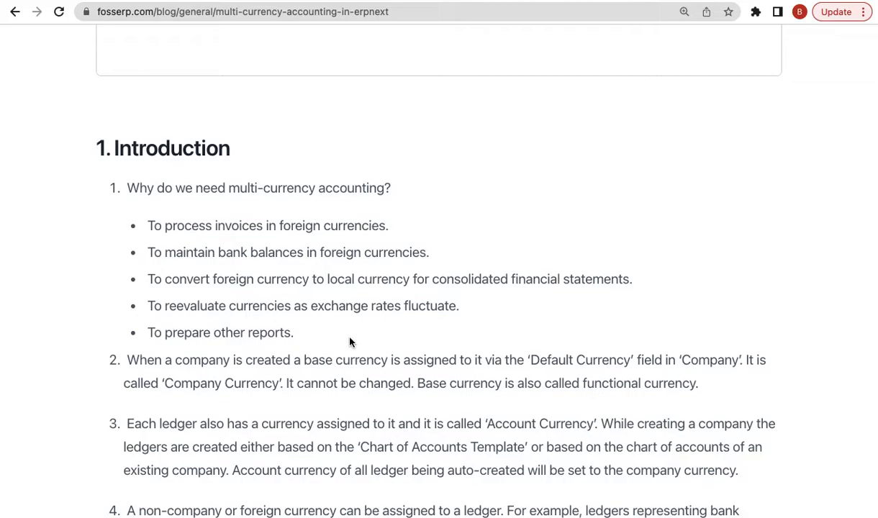
triple_click(243, 233)
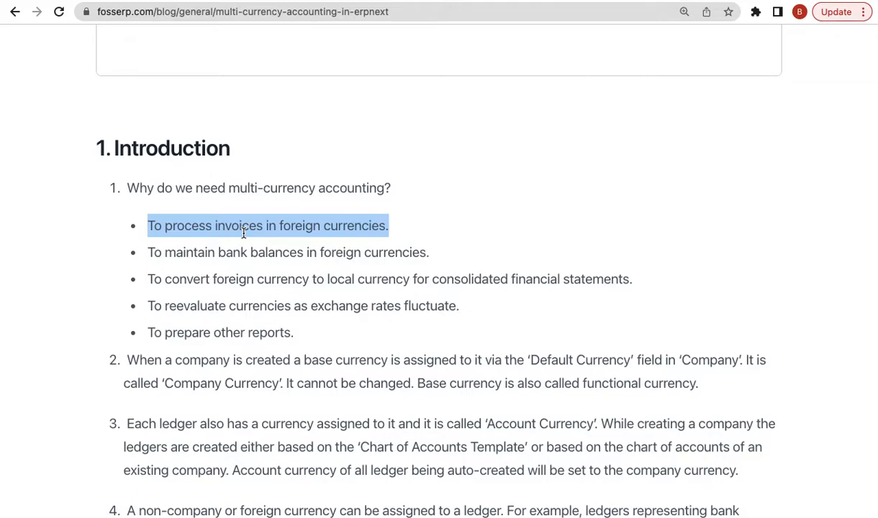
triple_click(262, 245)
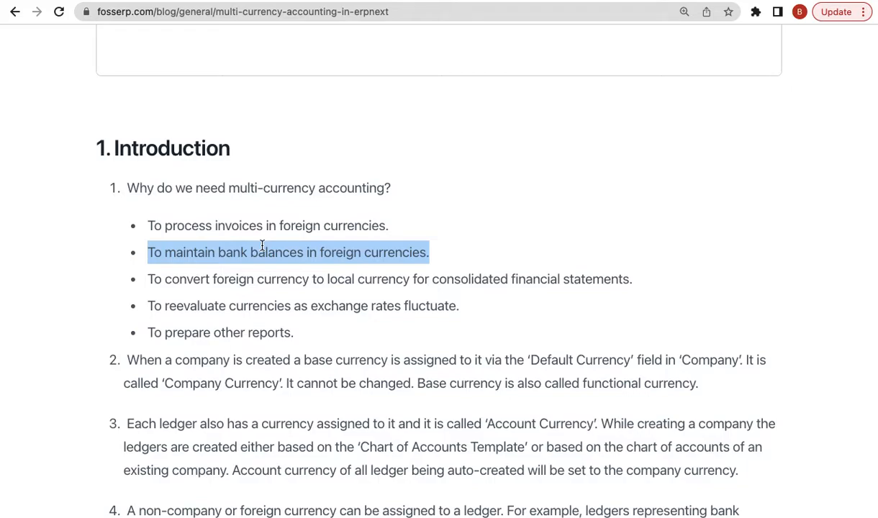
triple_click(291, 279)
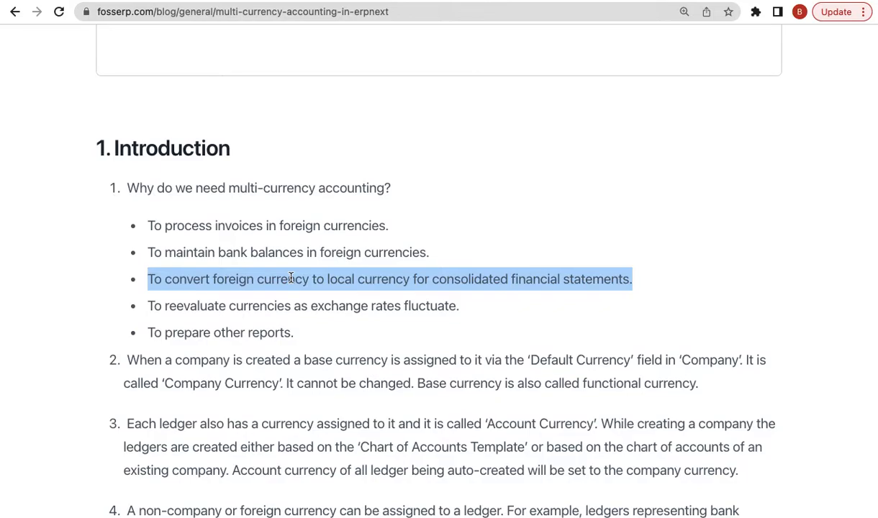
triple_click(269, 309)
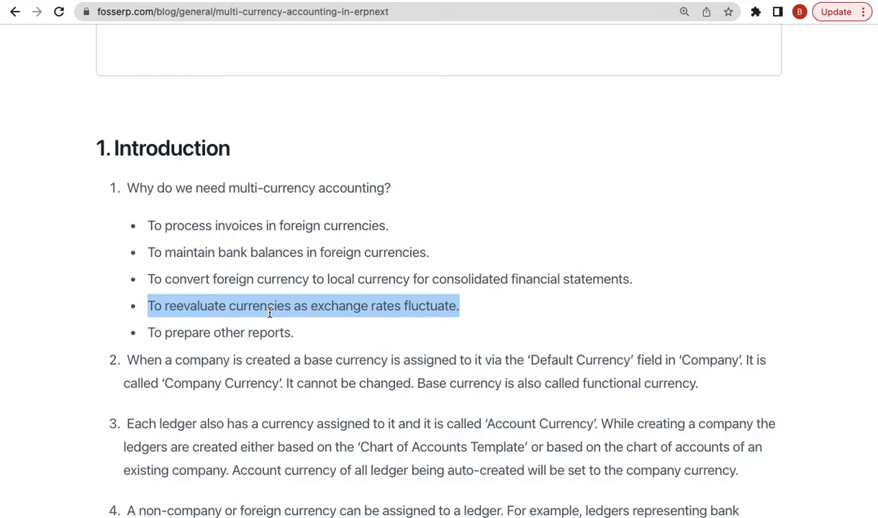
triple_click(231, 332)
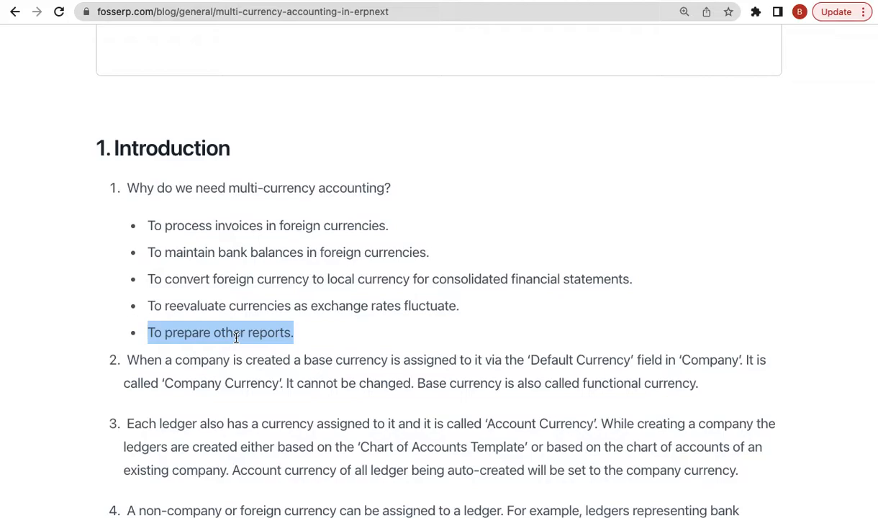
scroll(325, 326, down, 1)
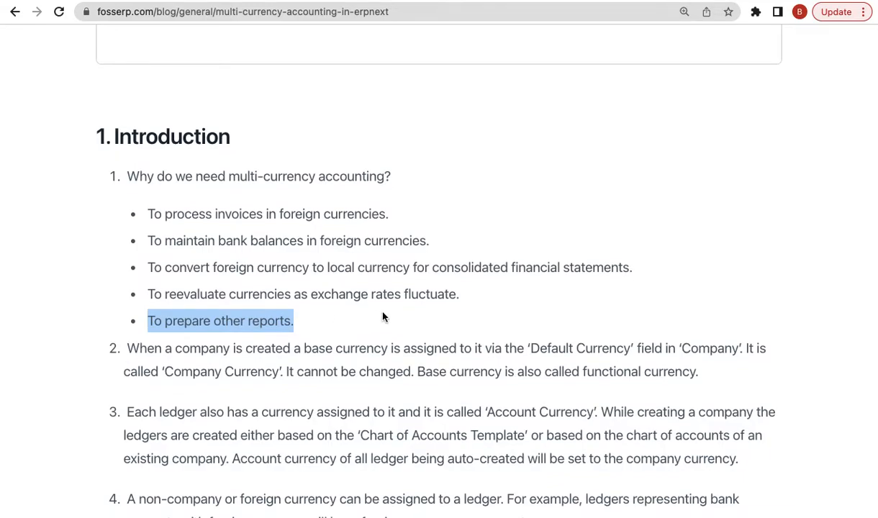
scroll(382, 315, down, 3)
- Highlight the company base currency point, then switch to the multicurrency site's setup wizard tab
triple_click(351, 296)
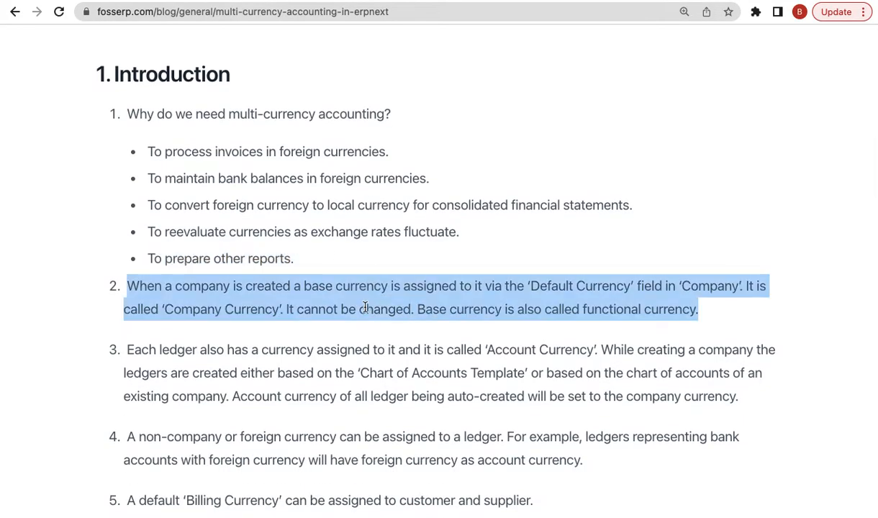
click(314, 331)
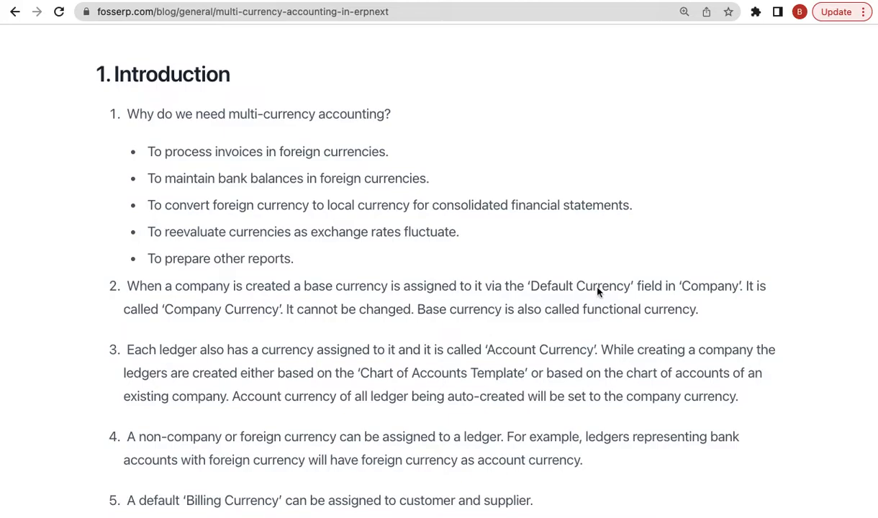
click(457, 0)
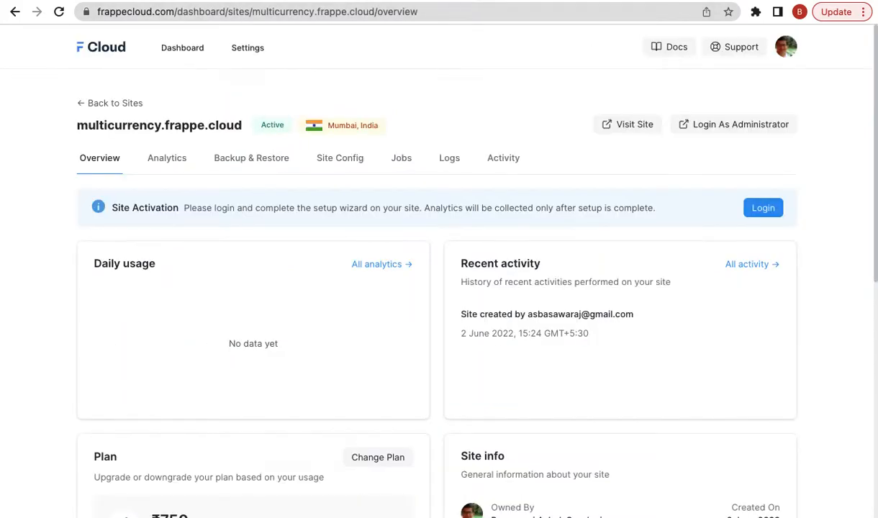
click(432, 0)
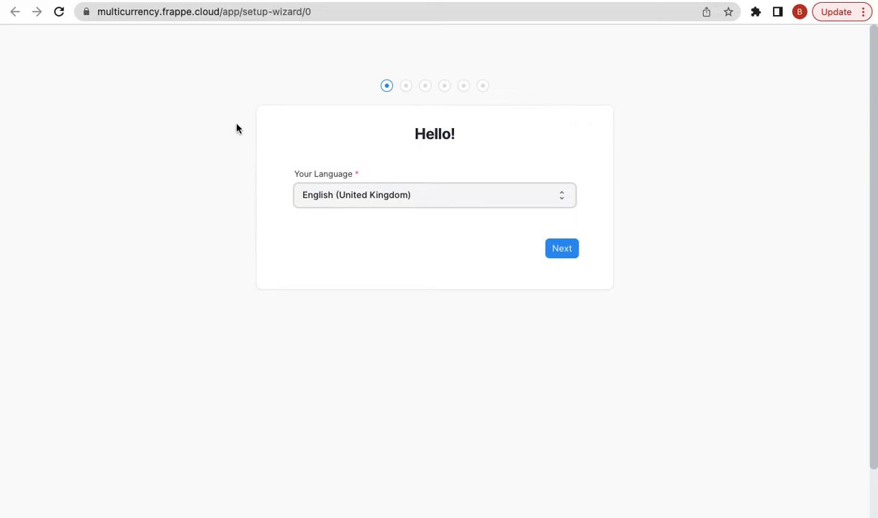
- Move past the Hello step and choose India as country, keeping Indian Rupee as currency
click(664, 164)
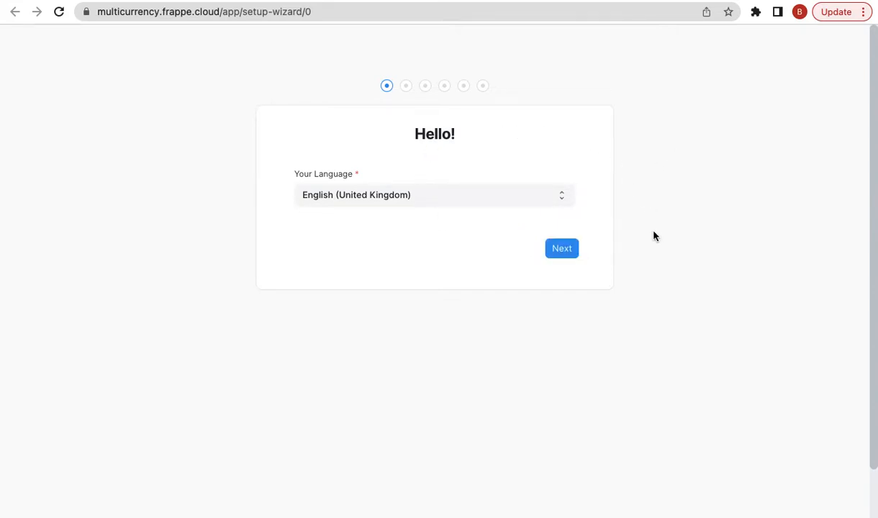
click(559, 253)
click(559, 249)
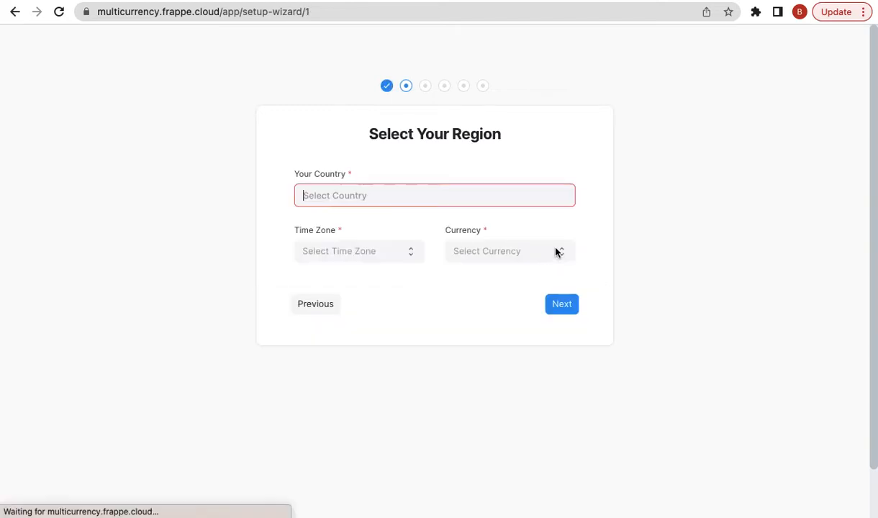
text(india)
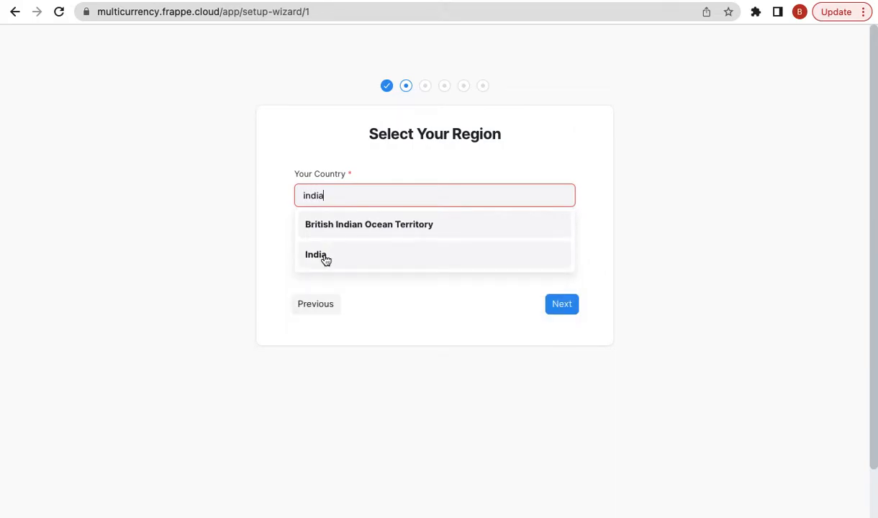
click(325, 258)
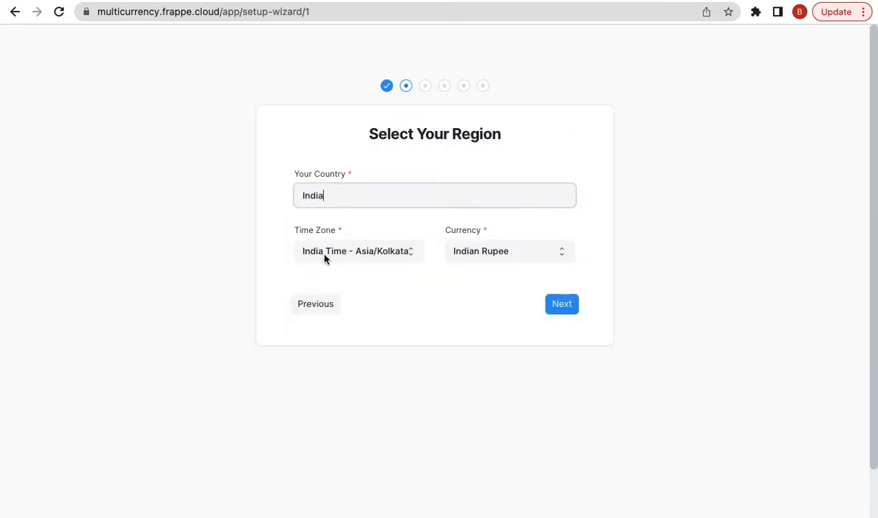
click(484, 257)
click(484, 257)
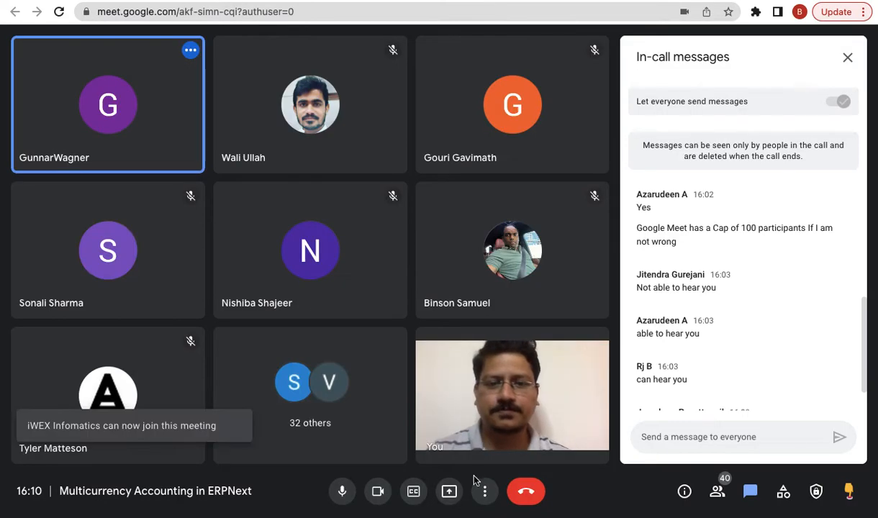
- Turn off the camera and share the entire screen in Google Meet, hiding the sharing notice
click(449, 491)
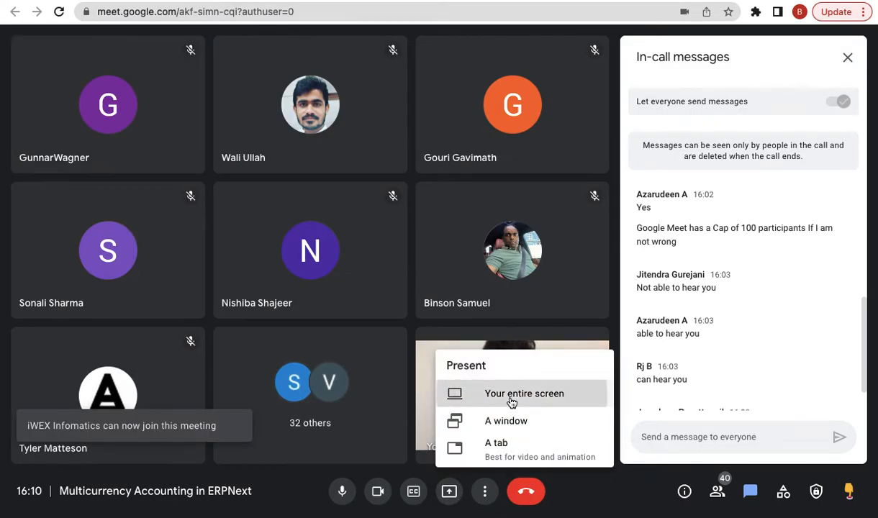
click(511, 399)
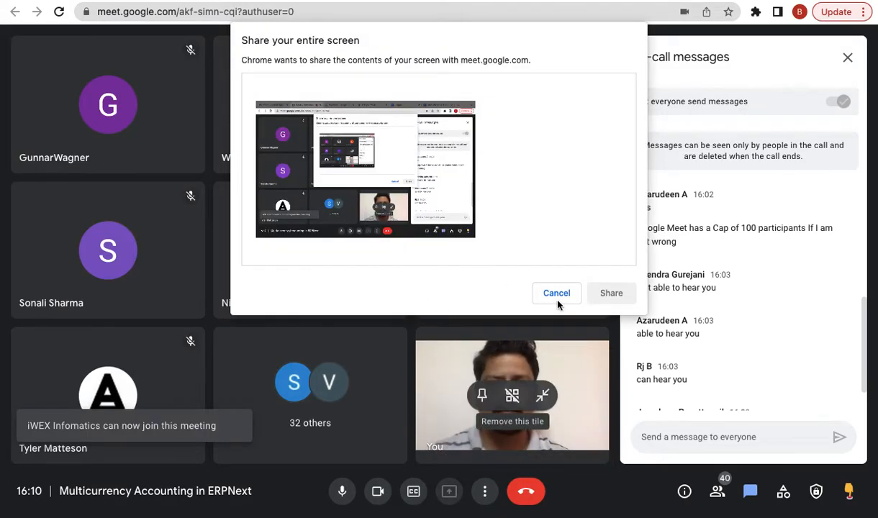
click(558, 298)
click(378, 491)
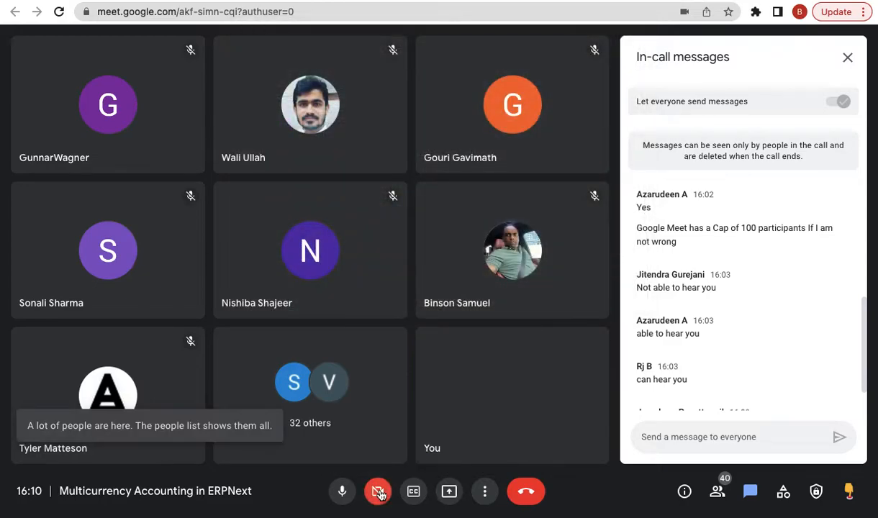
click(449, 491)
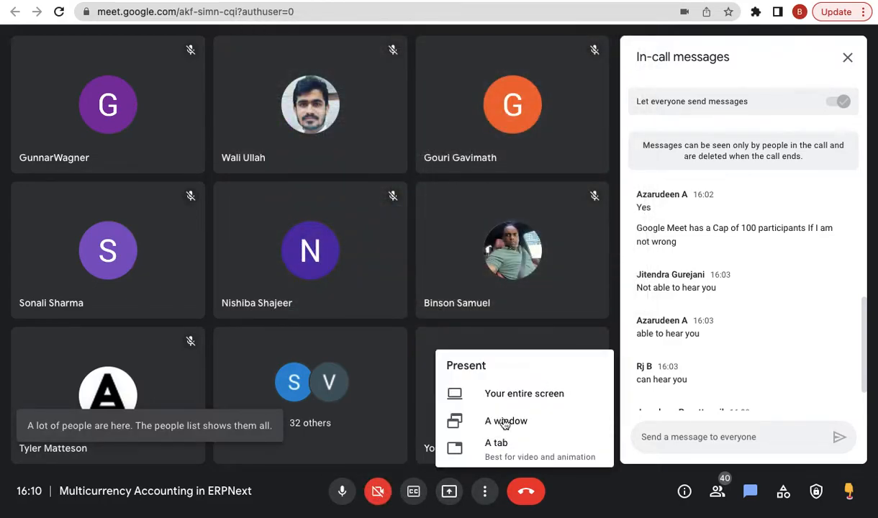
click(543, 392)
click(443, 249)
click(612, 292)
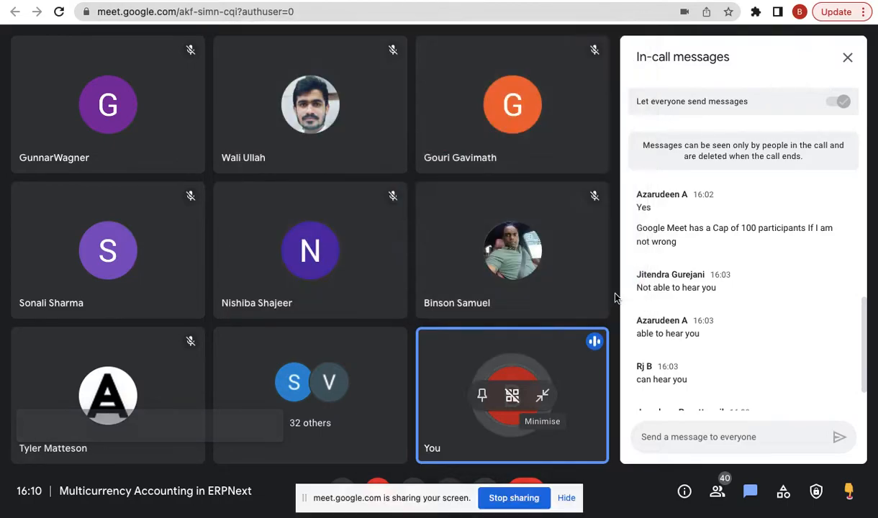
click(567, 498)
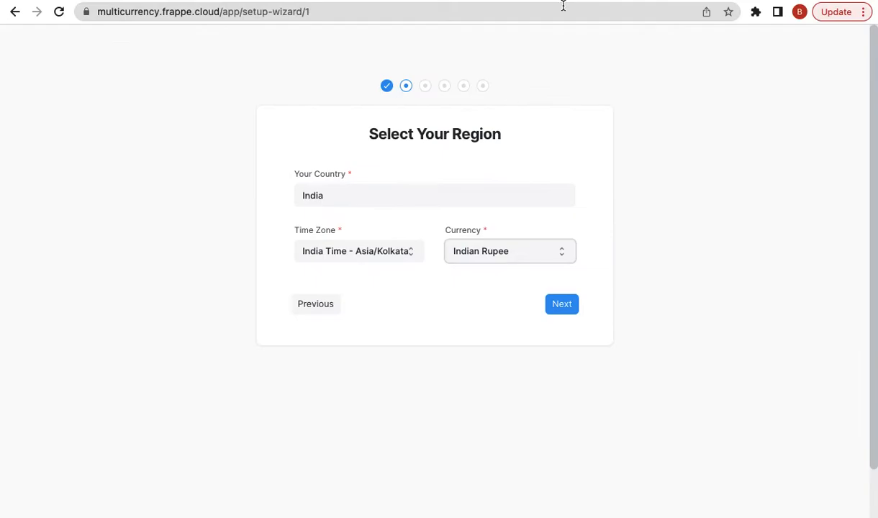
- Log in to the multicurrency site from its Frappe Cloud overview
click(316, 305)
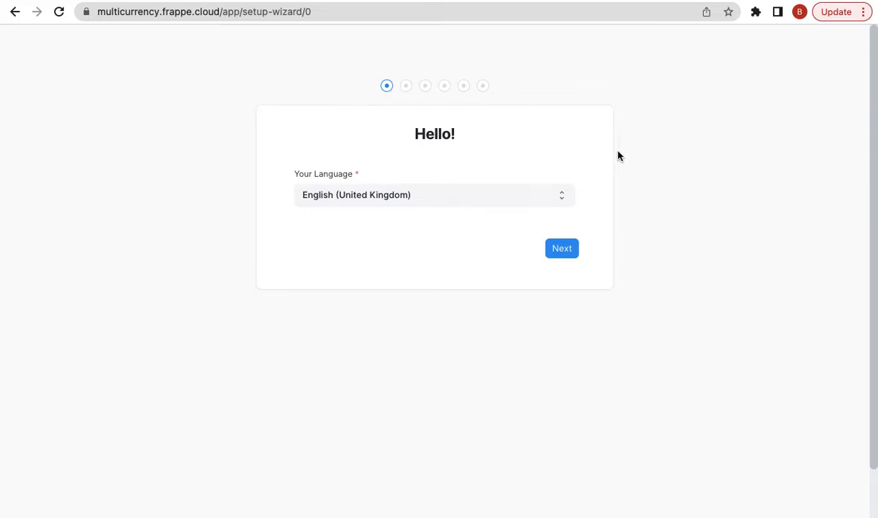
- Advance to the region step, confirm India, Asia/Kolkata and Indian Rupee, then continue
click(568, 255)
double_click(334, 200)
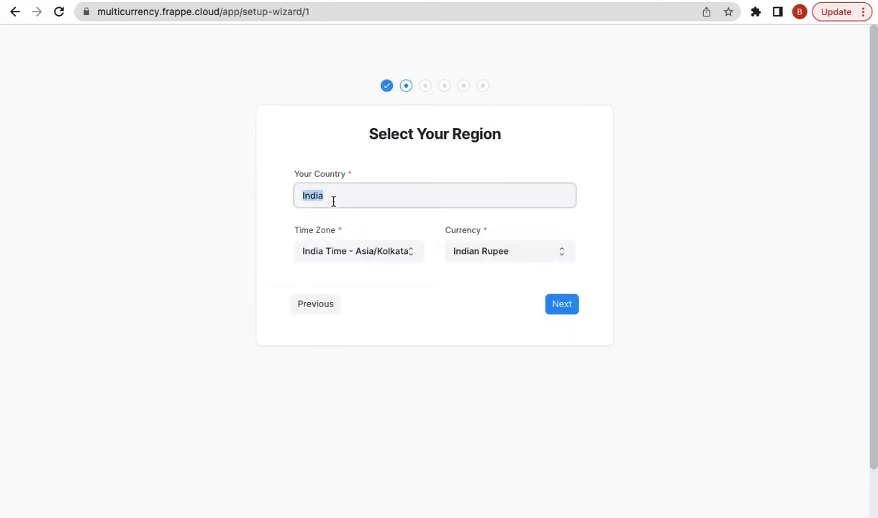
click(634, 205)
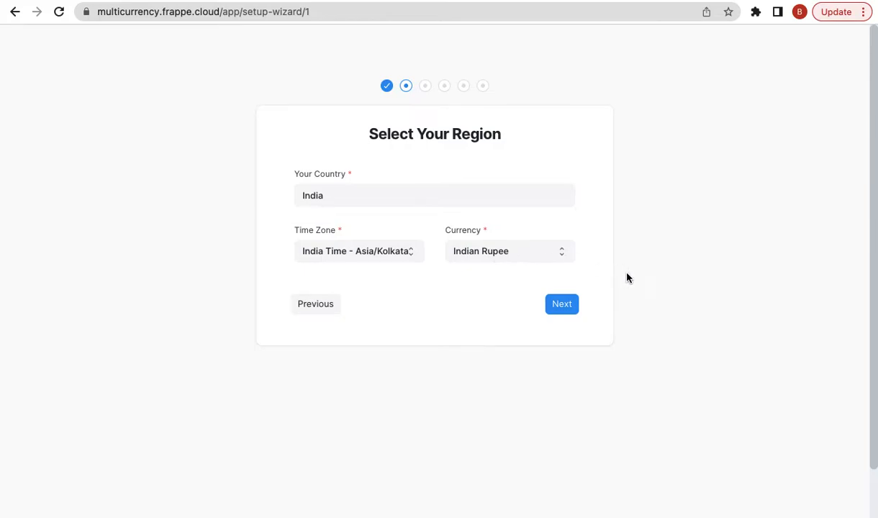
click(570, 305)
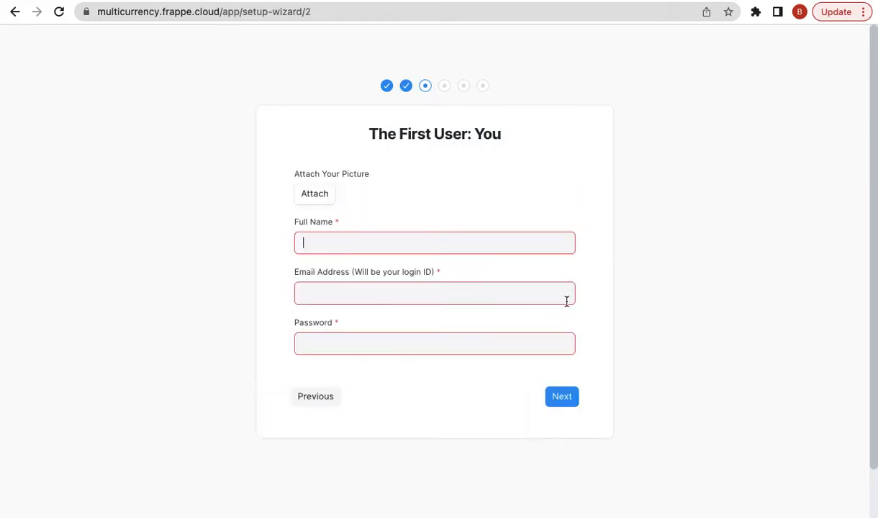
- Enter the first user's full name, login e-mail and account password, then submit the step
text(Basawaraj)
click(342, 283)
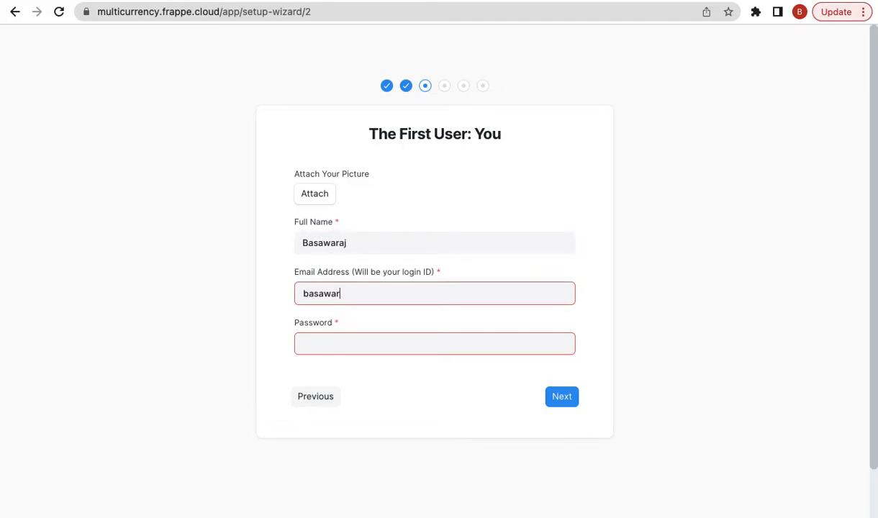
click(338, 336)
text(**********)
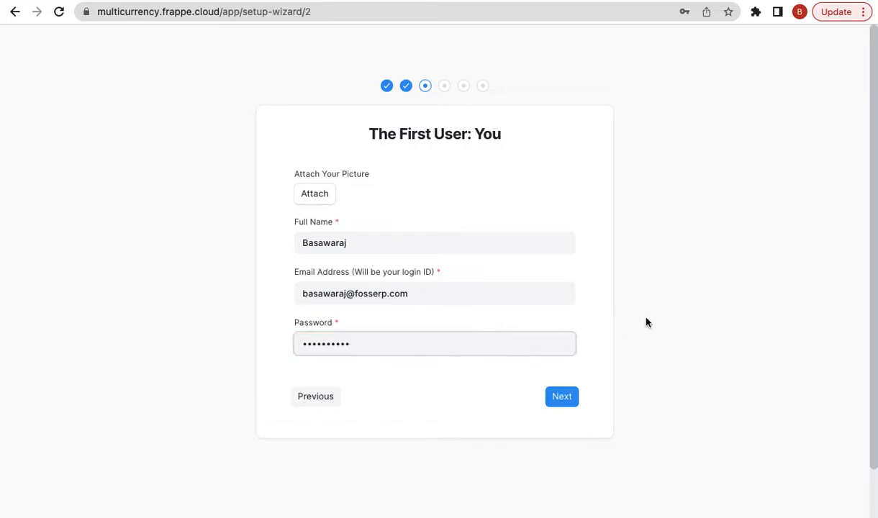
click(561, 402)
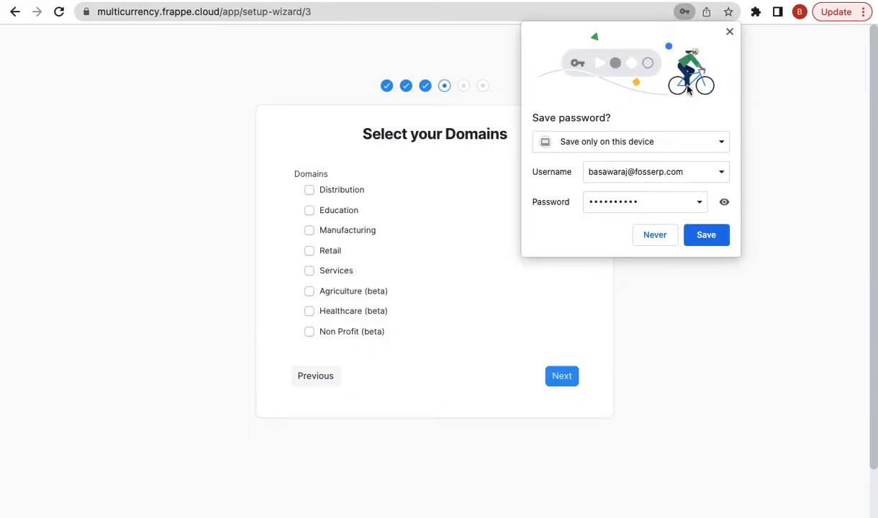
- Dismiss the password prompt, add Manufacturing and Services domains, and name the company FOSS ERP
click(728, 31)
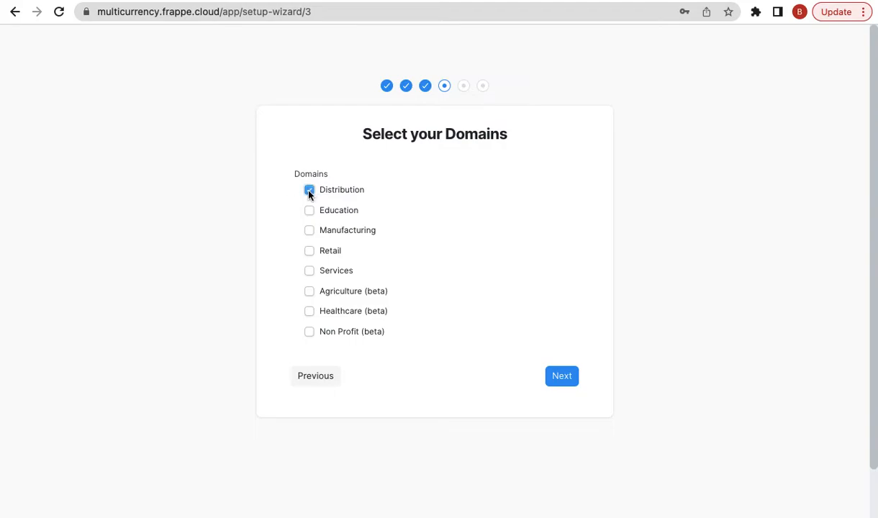
click(309, 230)
click(309, 272)
click(557, 380)
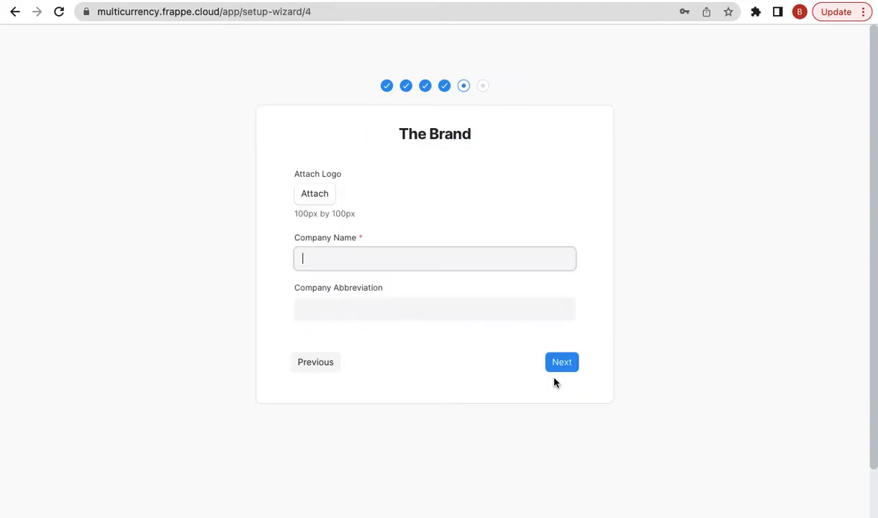
click(314, 261)
text(FOSS ERP)
click(563, 362)
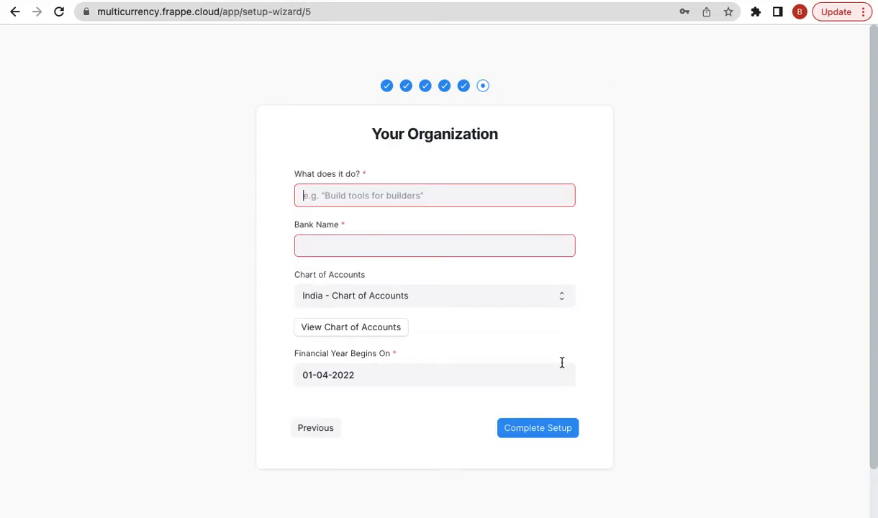
- Describe the business as 'Offer ERPNext Consulting' with bank SBI, keeping the India chart of accounts
click(349, 194)
text(O)
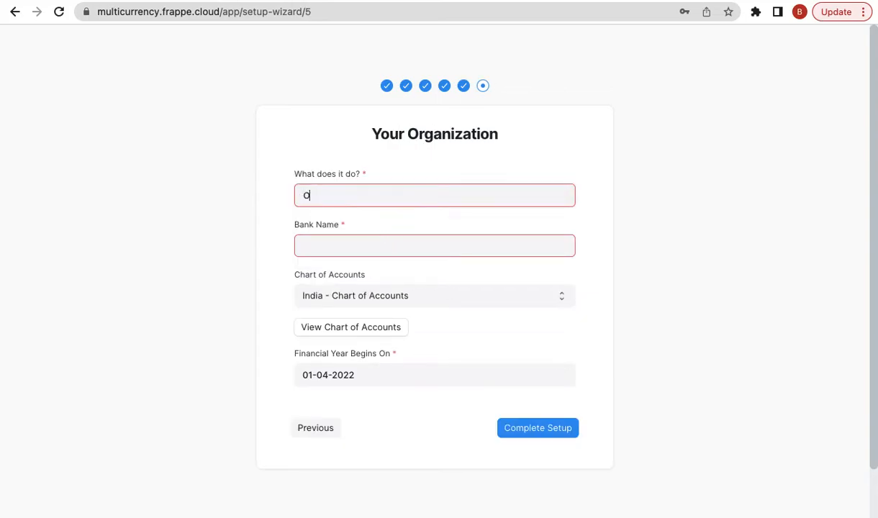
text(ffer ERPNext Consul)
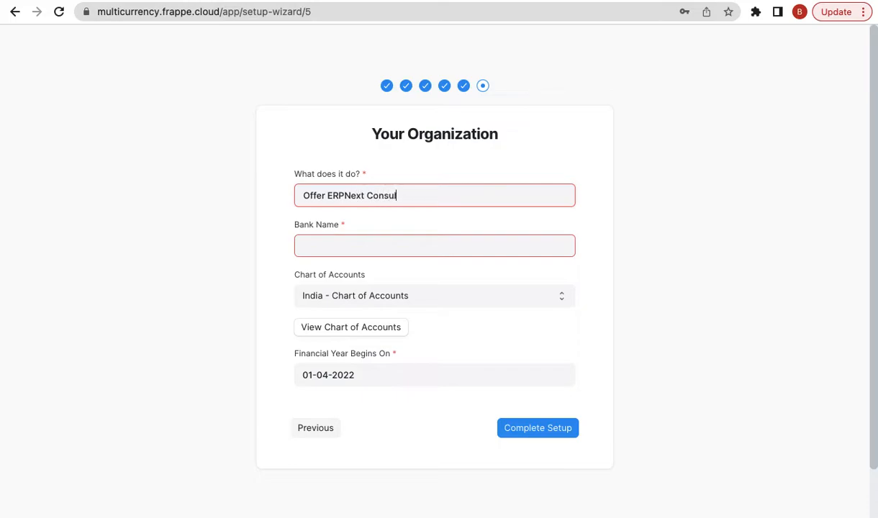
text(ting)
key(Tab)
text(SBI)
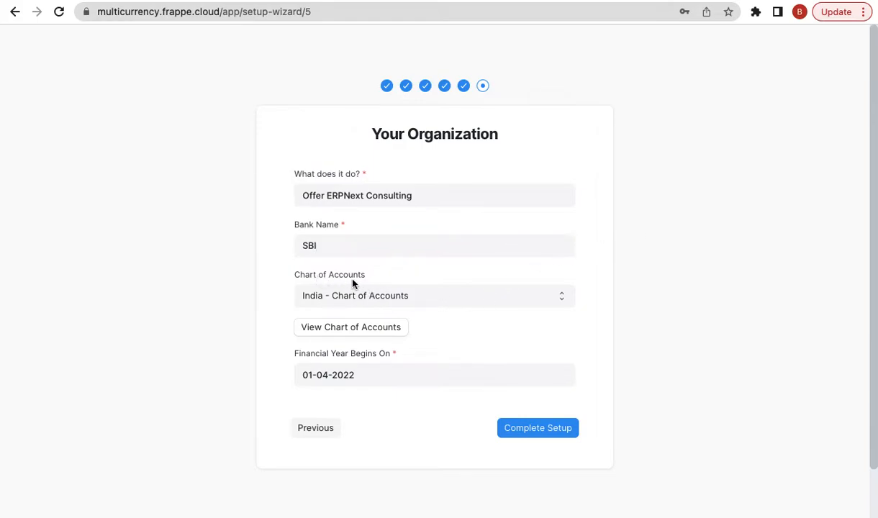
click(364, 298)
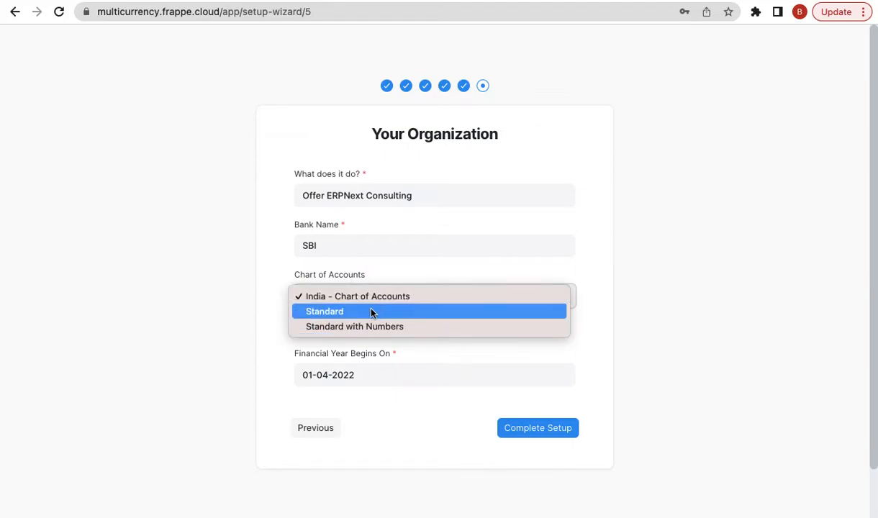
click(396, 305)
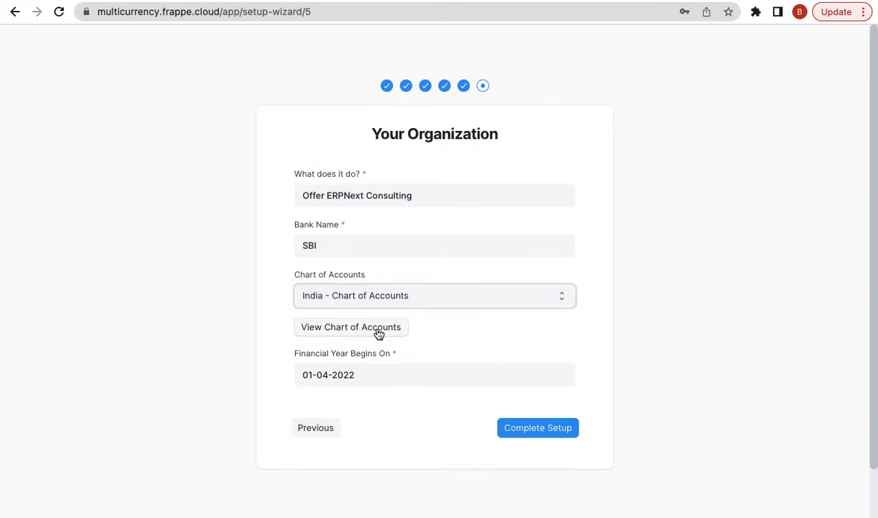
- Preview the India chart of accounts, scroll through its account list, and close it
click(352, 328)
scroll(384, 272, down, 1)
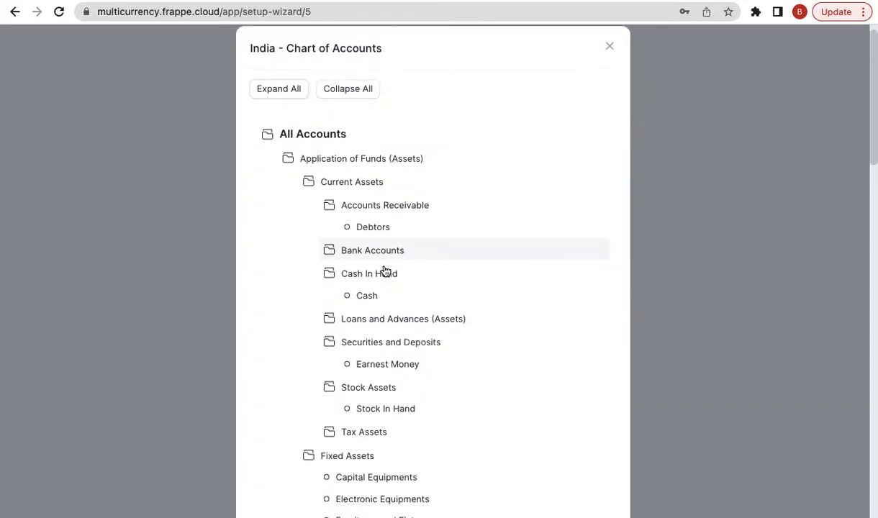
scroll(385, 270, down, 4)
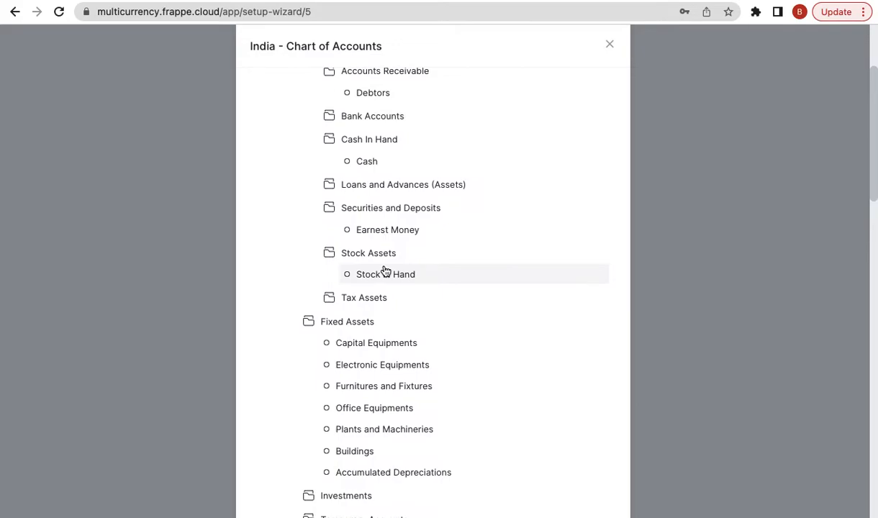
scroll(385, 270, down, 7)
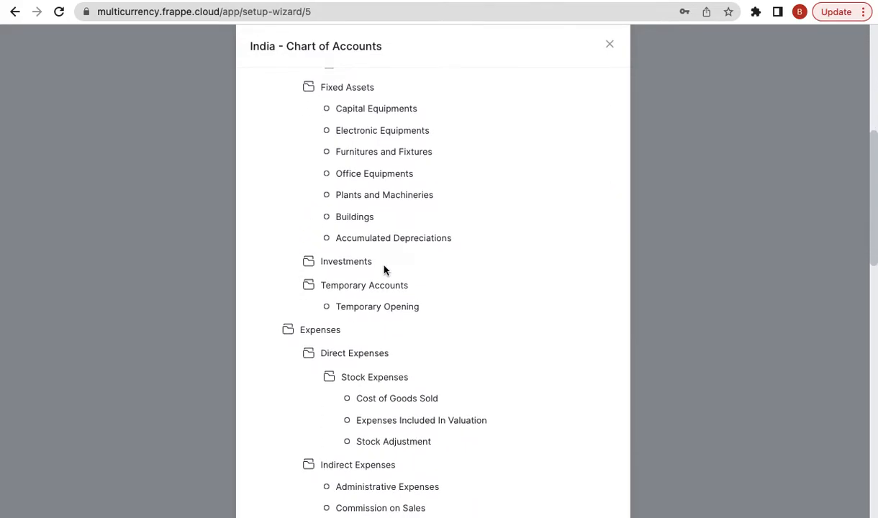
scroll(384, 269, up, 11)
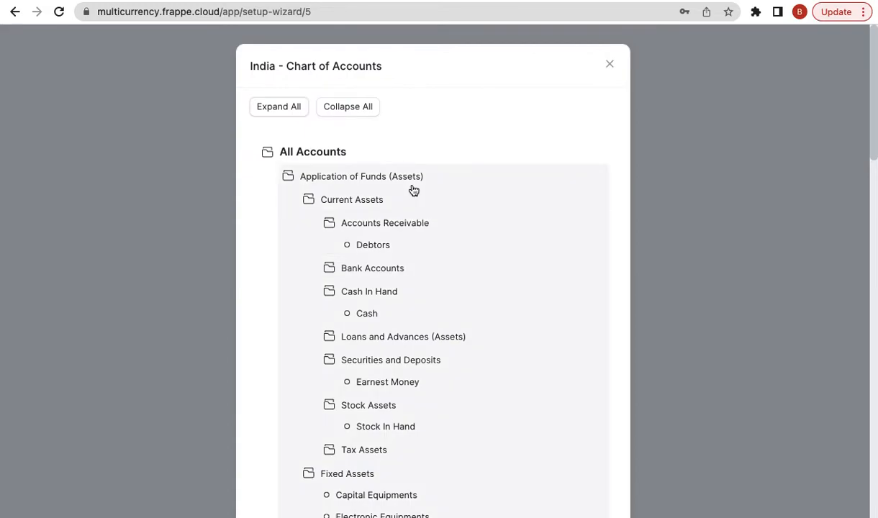
scroll(408, 177, down, 4)
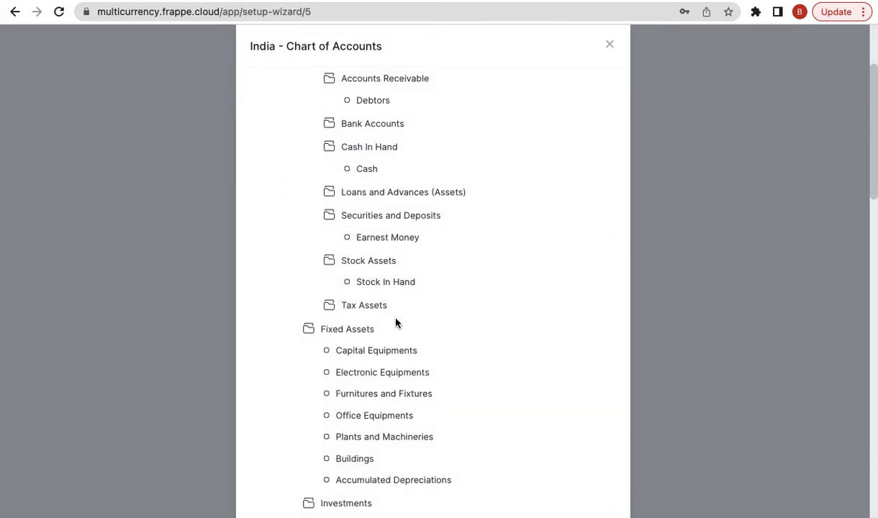
scroll(396, 324, down, 9)
scroll(398, 306, down, 3)
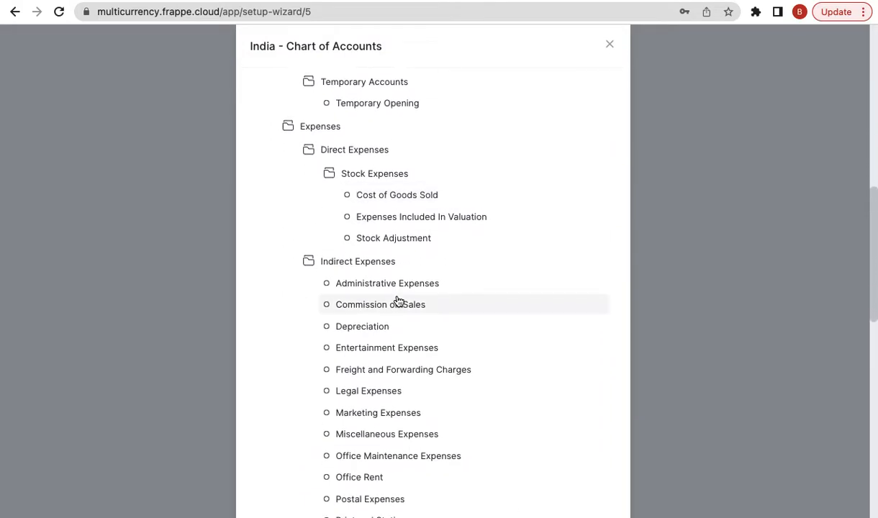
scroll(398, 301, down, 10)
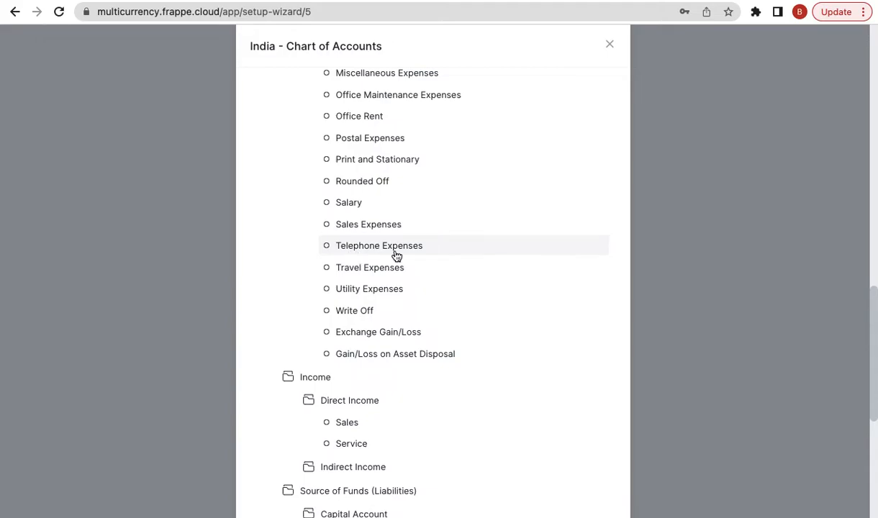
scroll(396, 255, up, 20)
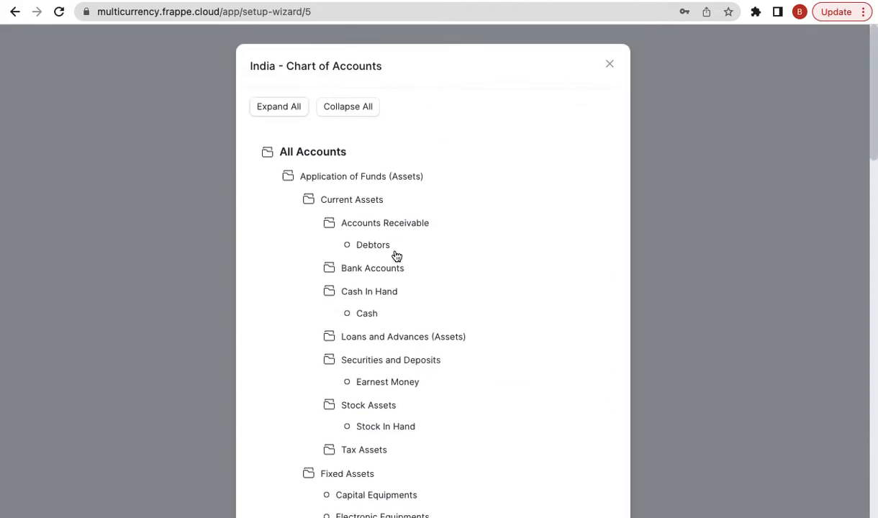
click(611, 67)
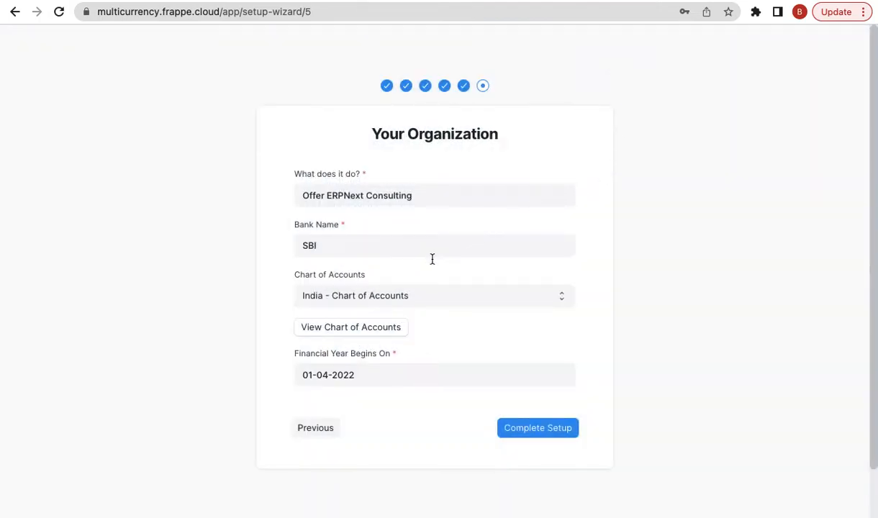
- Confirm India - Chart of Accounts as the template and finish the setup wizard
click(417, 301)
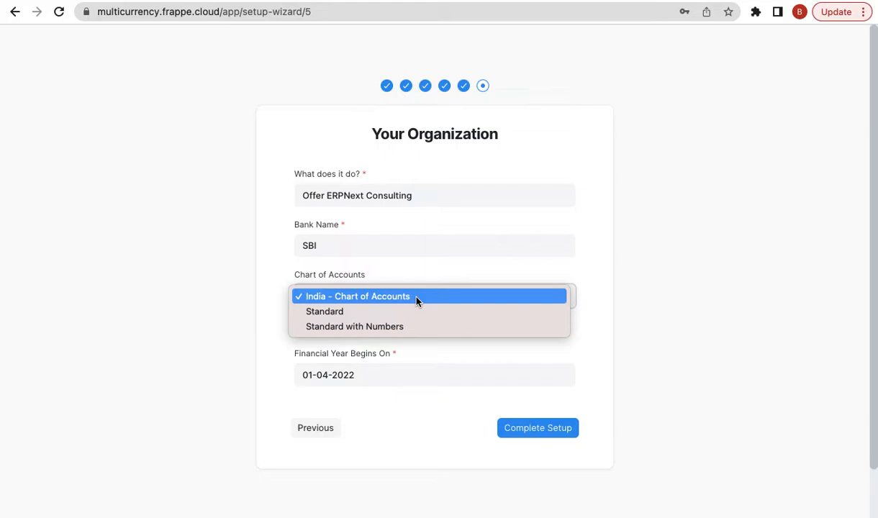
click(416, 301)
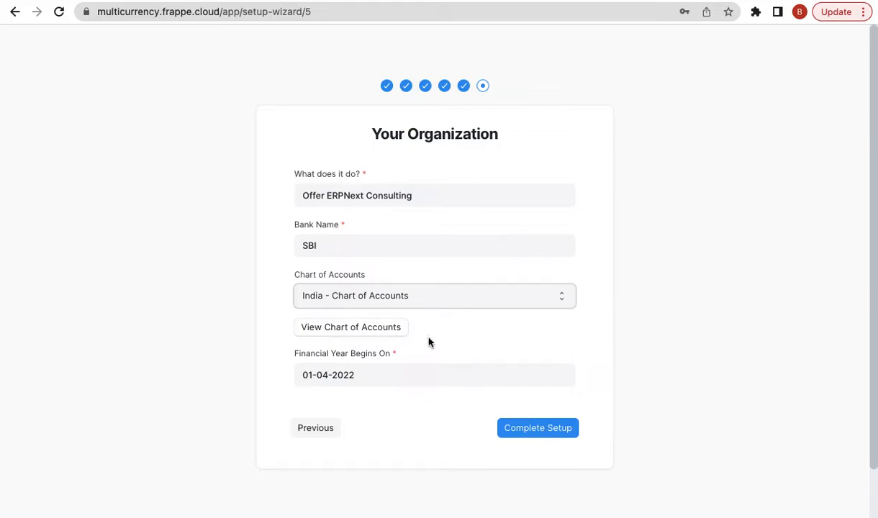
click(525, 428)
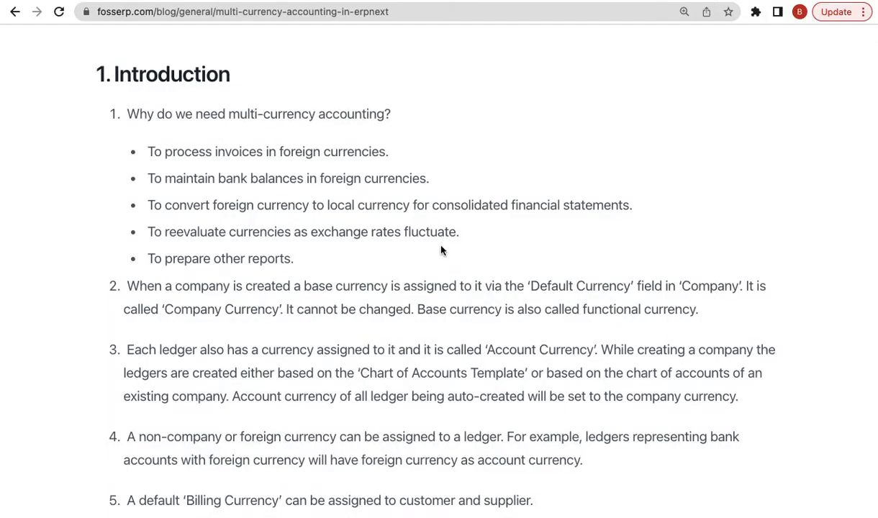
- Read the blog introduction, highlighting 'based' and 'ledger' in point 3, then return to ERPNext
scroll(393, 301, down, 1)
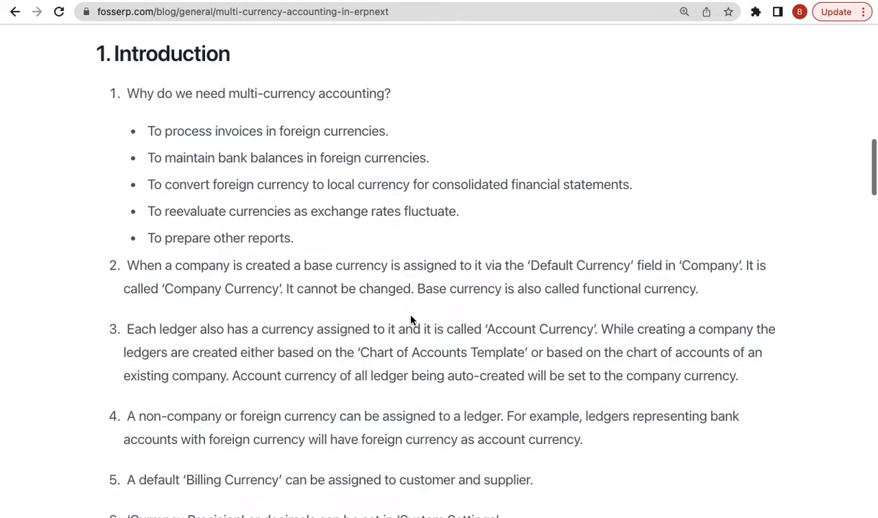
double_click(288, 352)
double_click(170, 336)
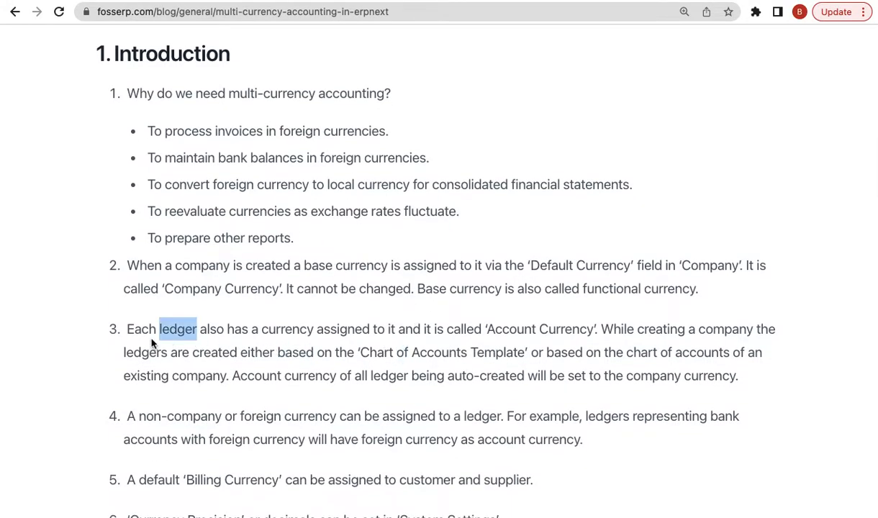
click(152, 343)
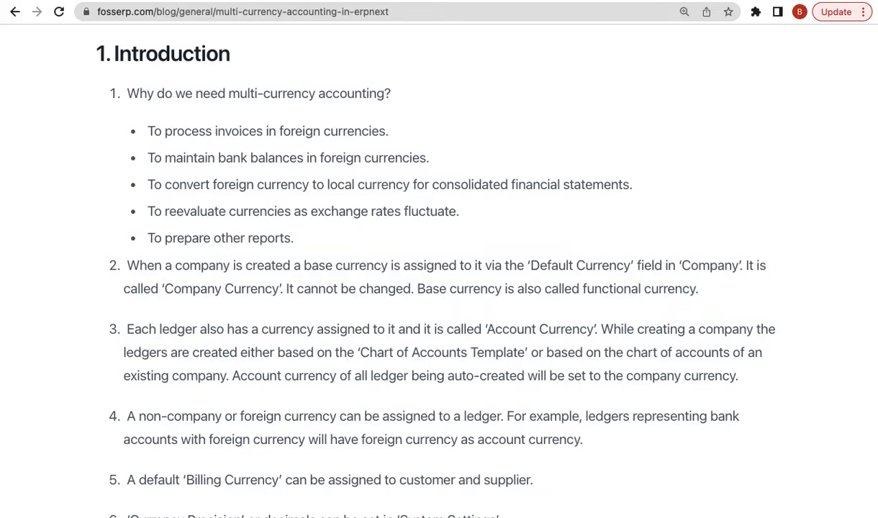
click(569, 2)
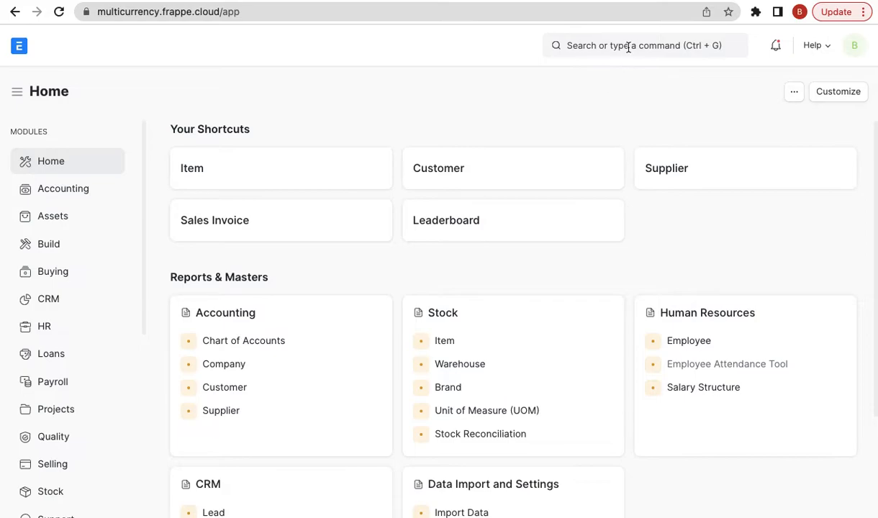
- Open the Chart of Accounts via the 'chart of' search and expand the whole tree
click(653, 47)
text(chart of)
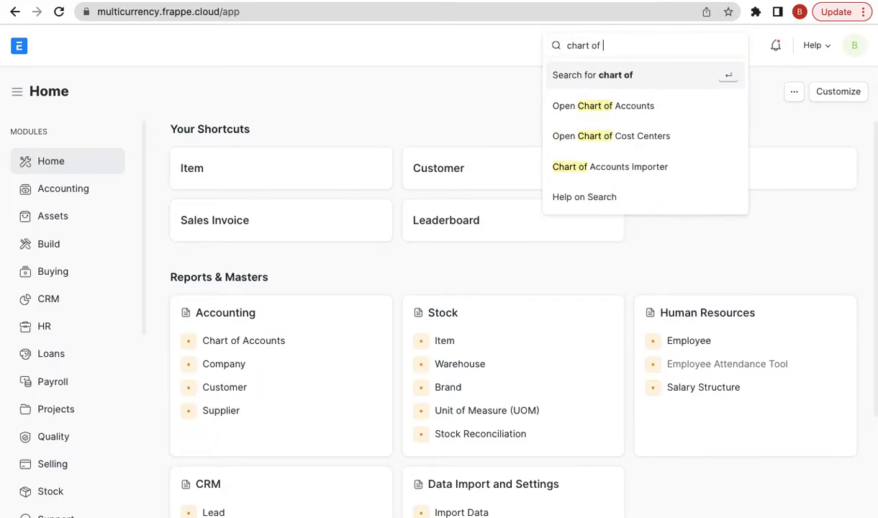
key(Down)
key(Return)
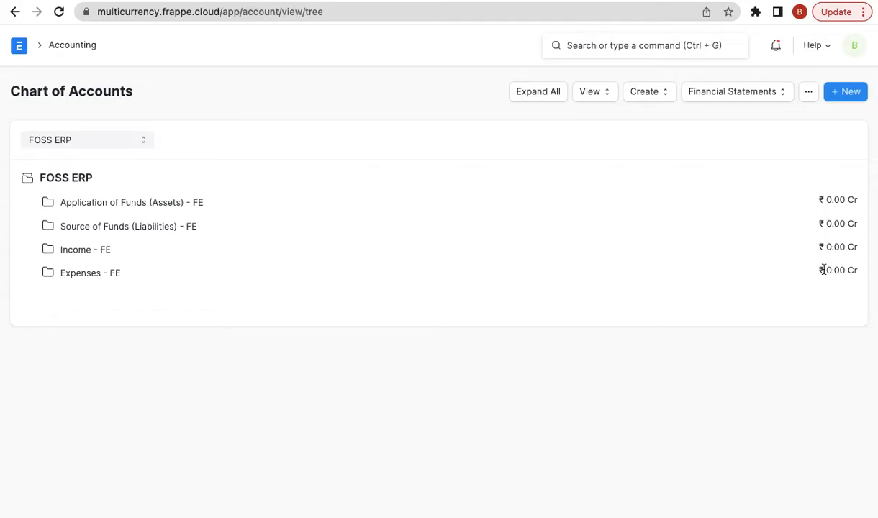
click(547, 96)
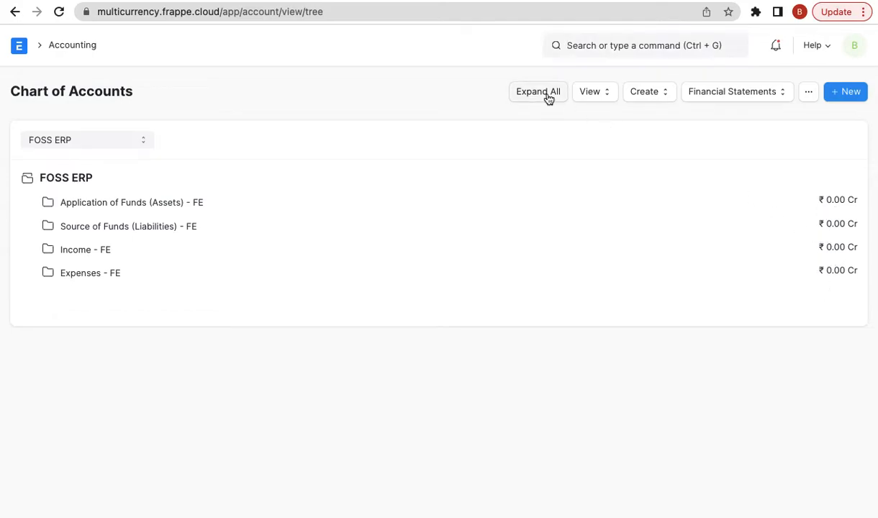
- Open the Debtors - FE account to confirm its INR currency, then return to the blog
click(169, 271)
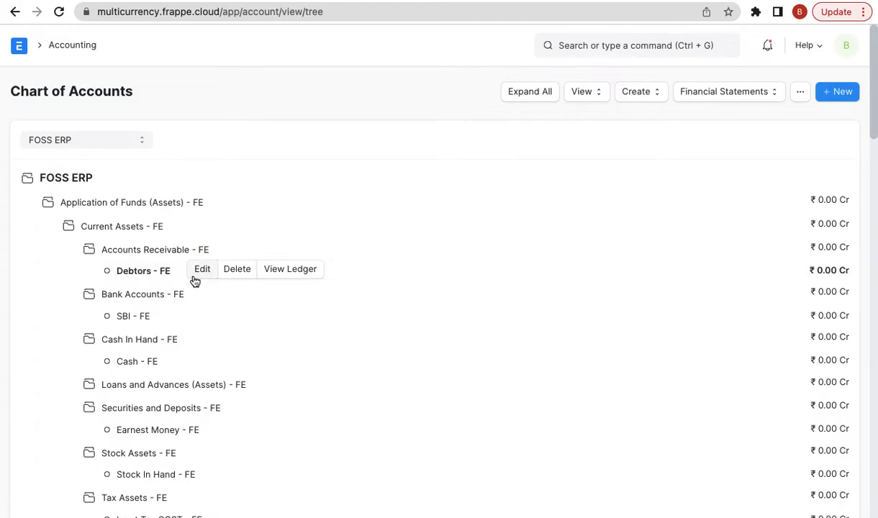
click(196, 270)
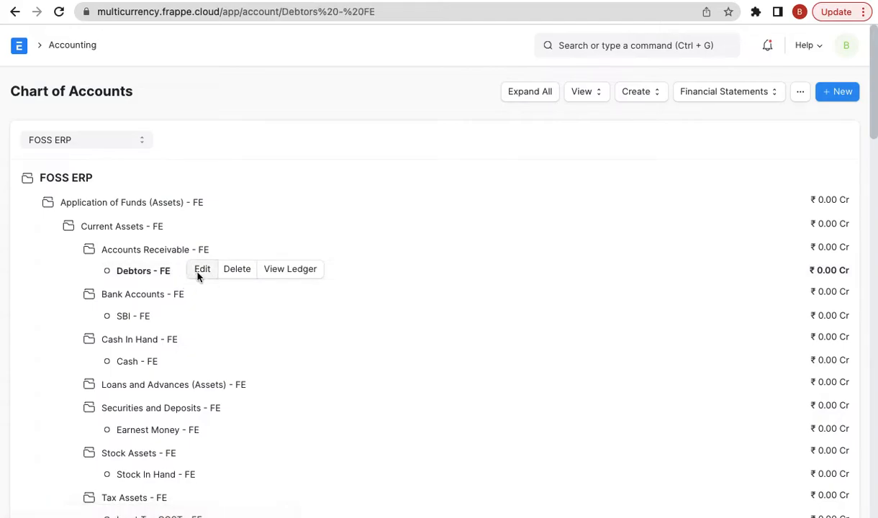
double_click(221, 373)
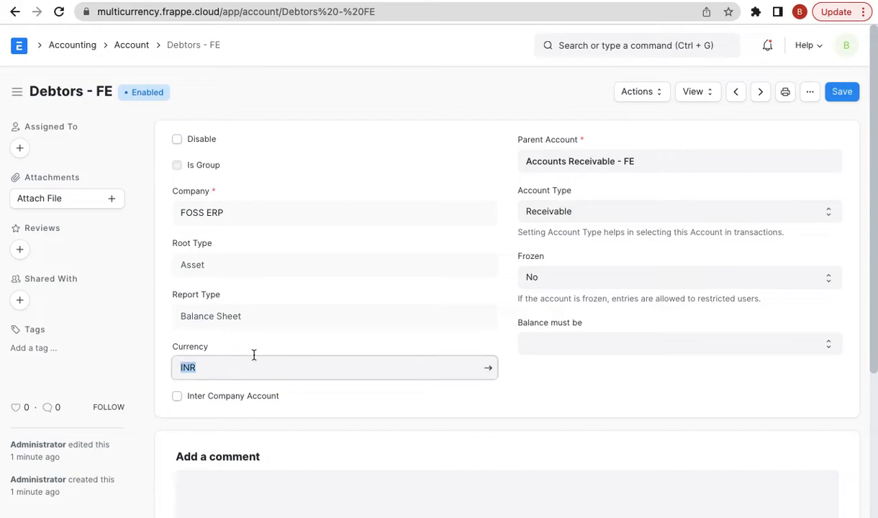
click(289, 345)
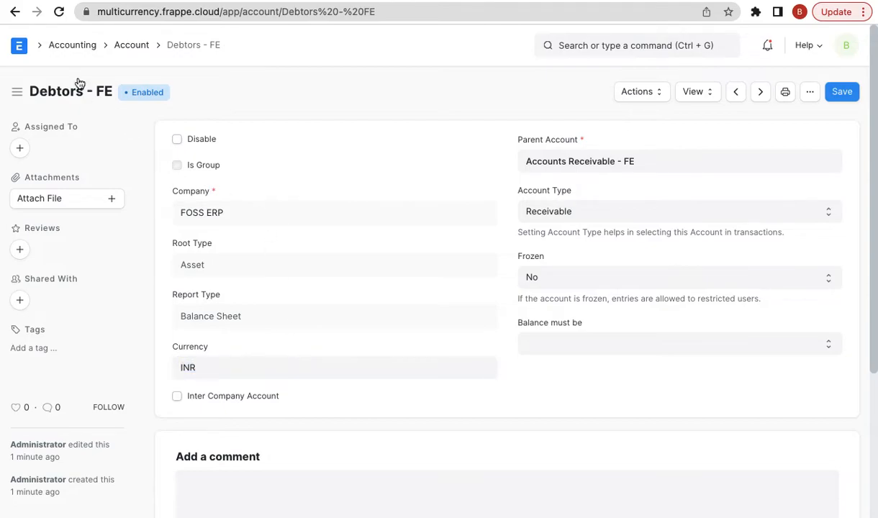
click(14, 15)
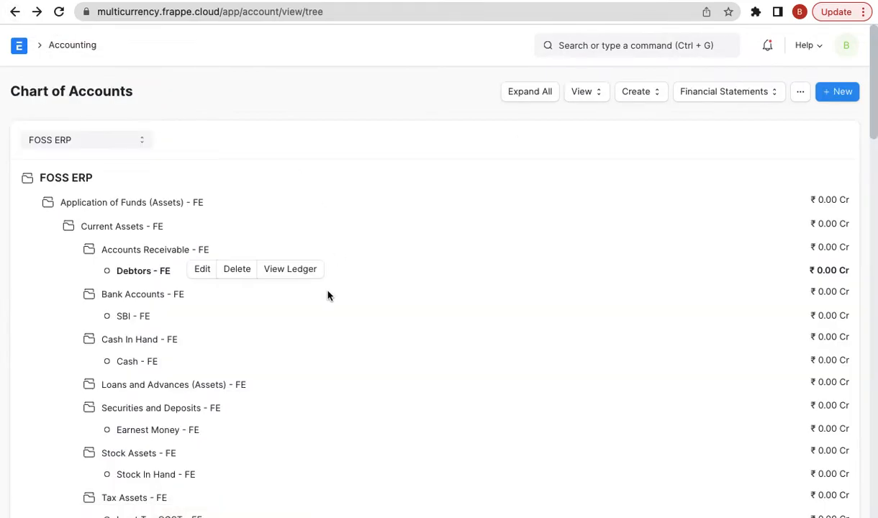
scroll(327, 295, down, 5)
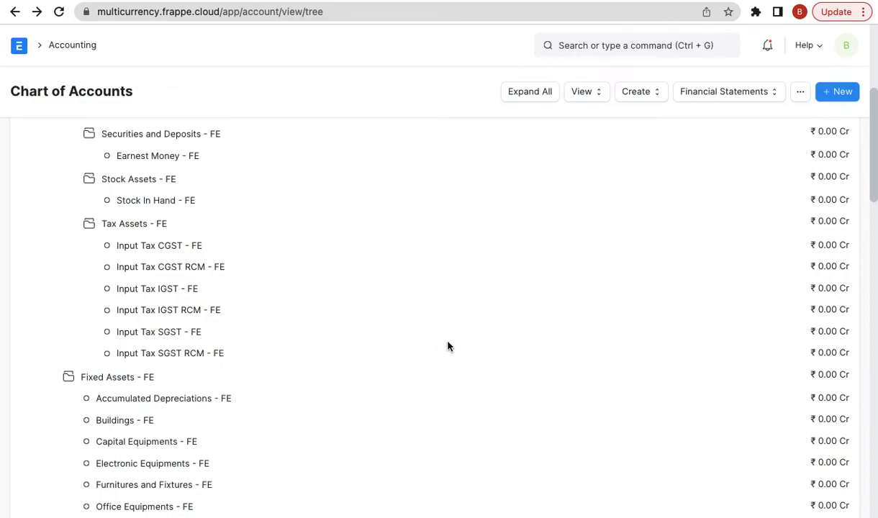
click(648, 1)
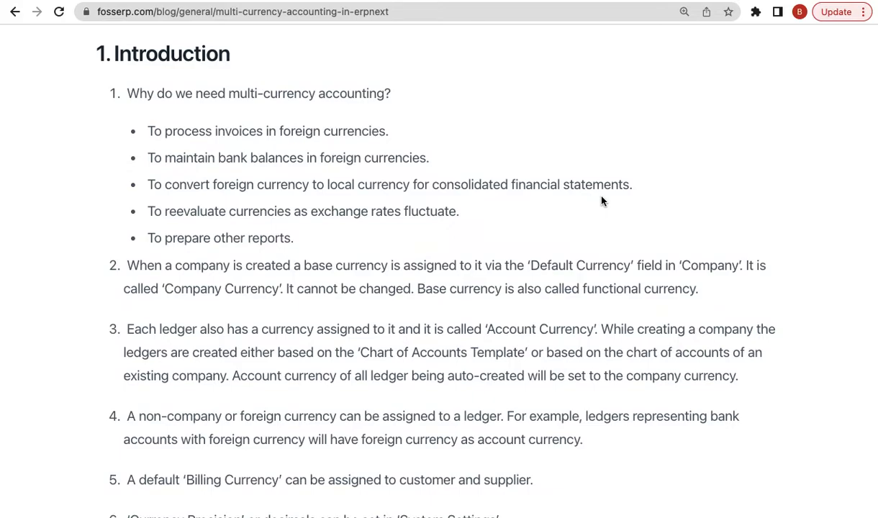
- Highlight blog item 4 on foreign-currency ledgers, then return to the Chart of Accounts
scroll(504, 389, down, 1)
triple_click(495, 401)
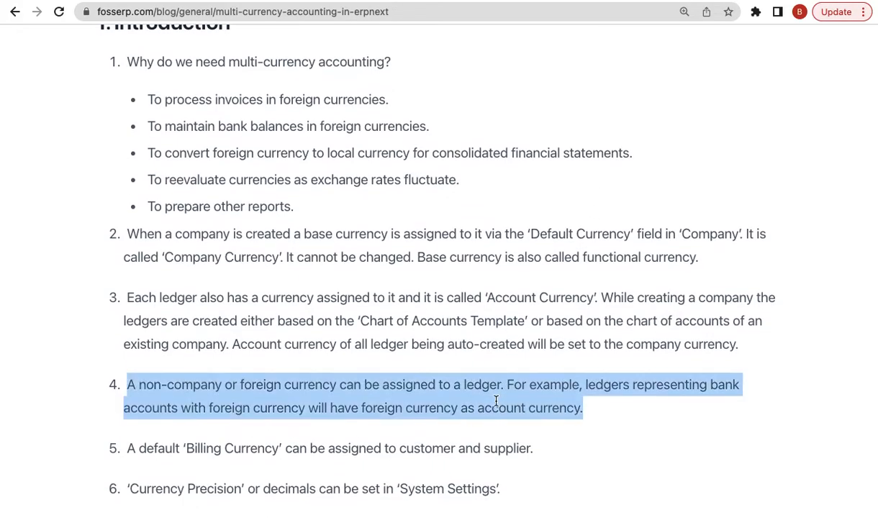
scroll(607, 216, down, 1)
click(567, 0)
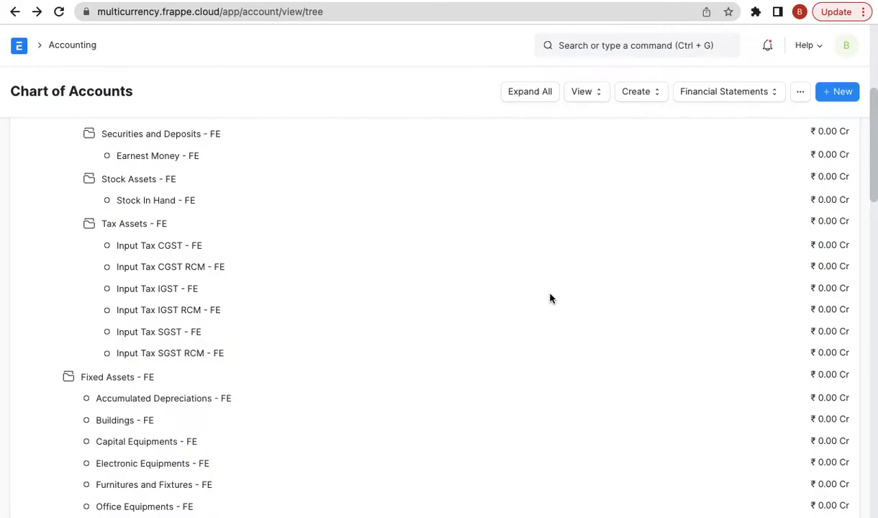
- Start a new account named 'PayPal' under Bank Accounts - FE with account type Bank
scroll(550, 298, up, 5)
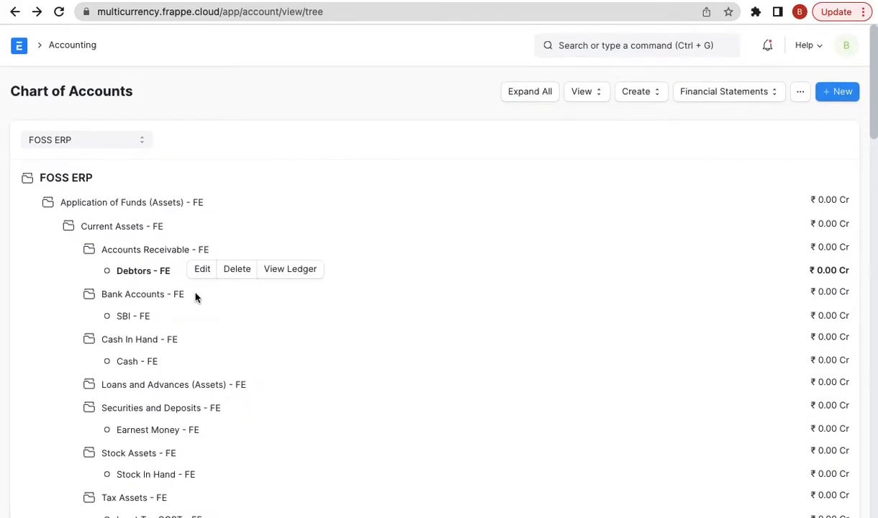
click(169, 297)
click(169, 297)
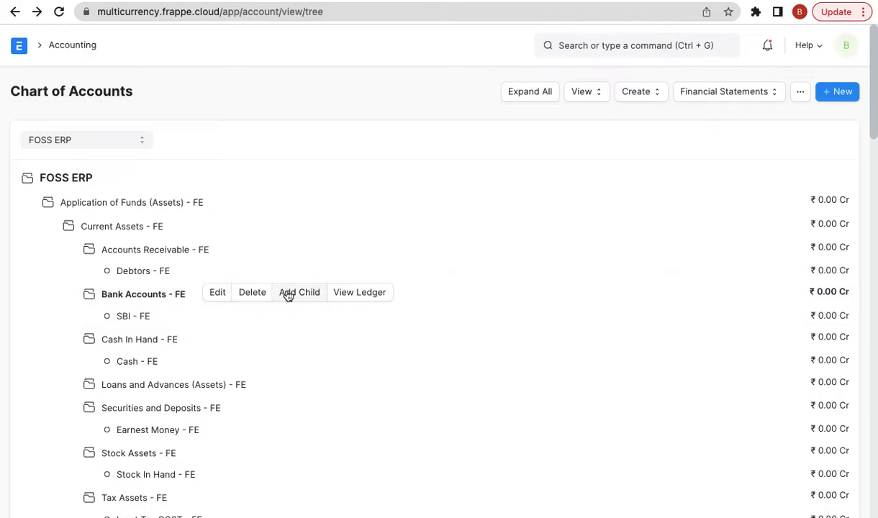
click(300, 295)
text(PayPal)
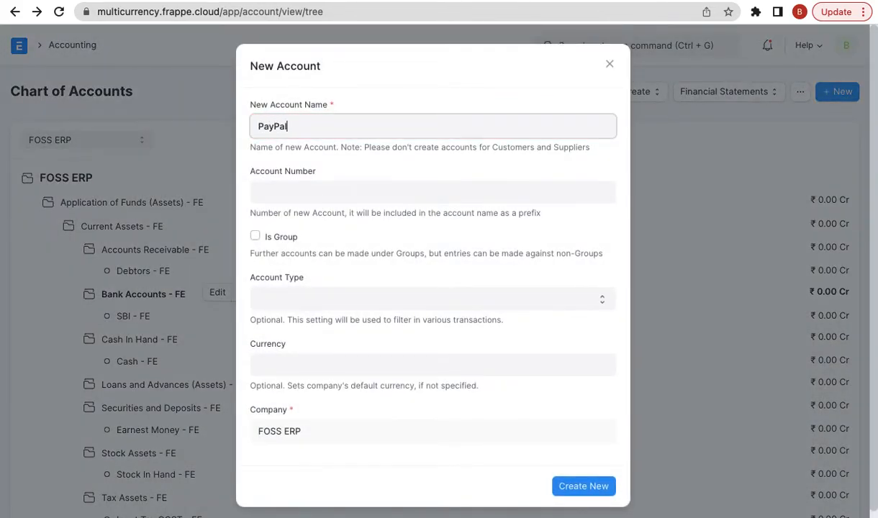
click(322, 301)
key(b)
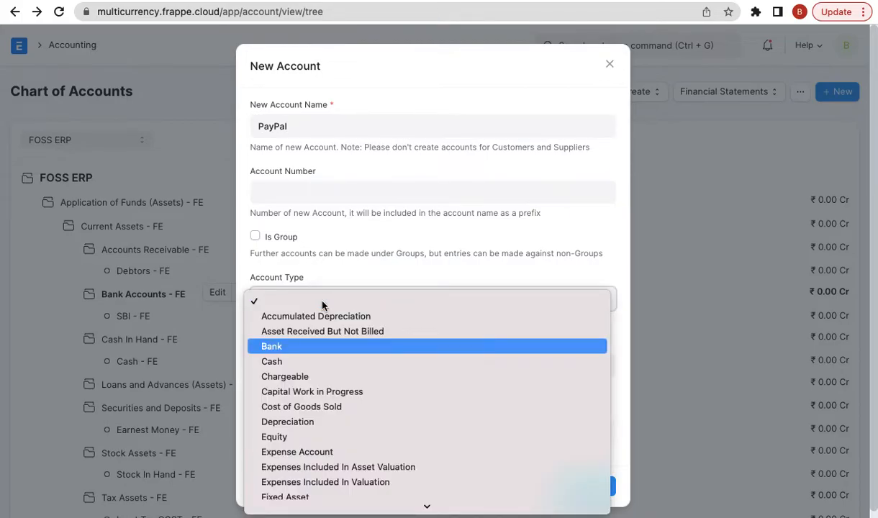
key(Return)
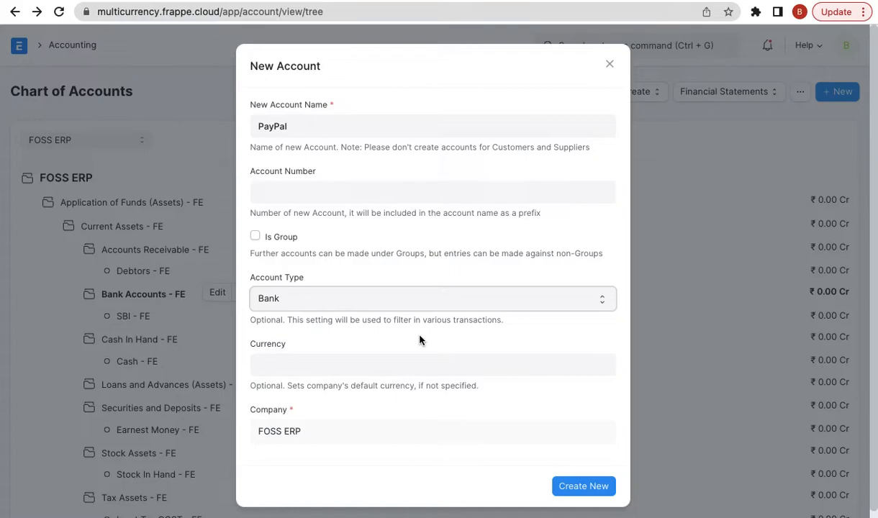
- Set the account currency to USD, create it, and open the PayPal - FE account form
click(396, 354)
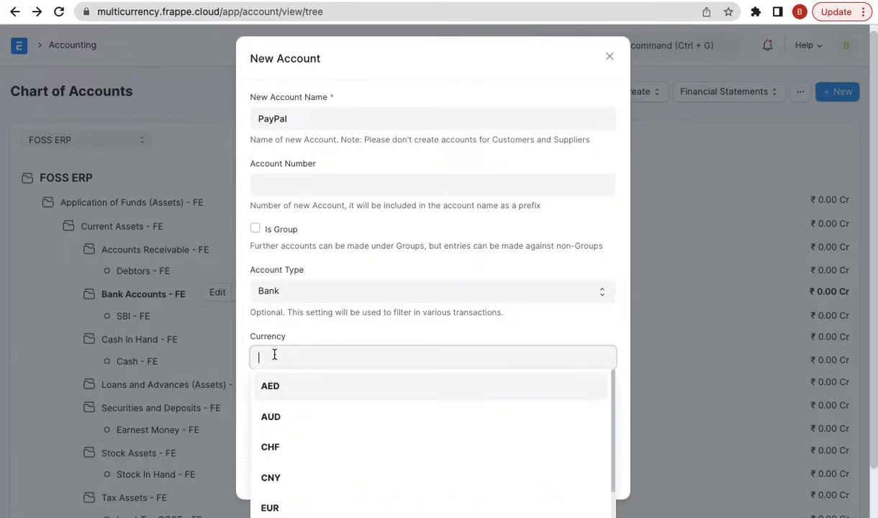
click(311, 335)
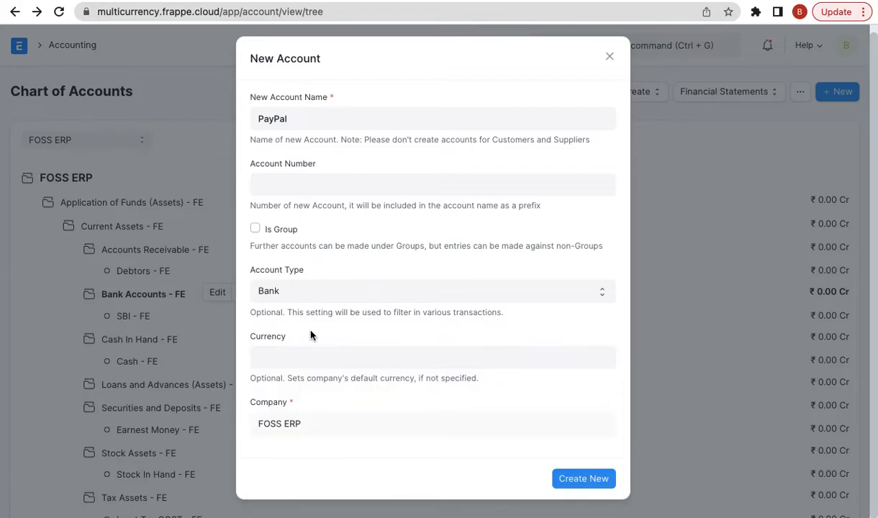
click(329, 357)
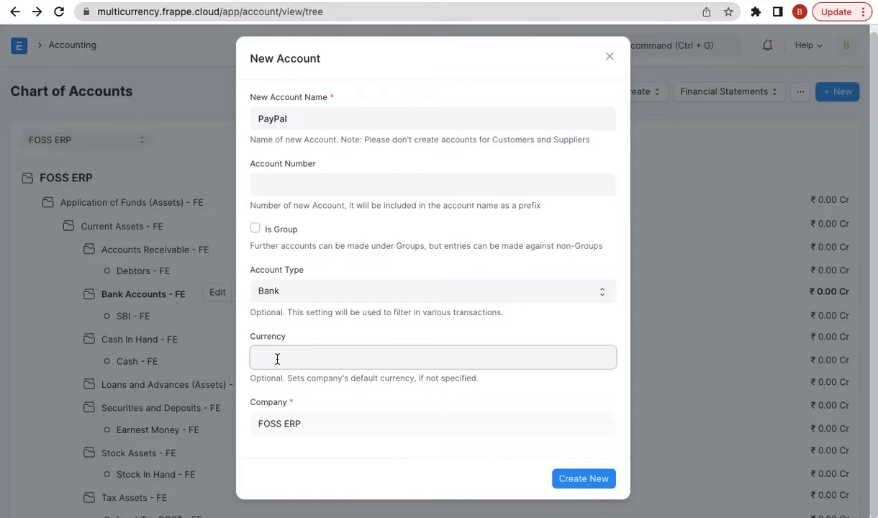
text(USD)
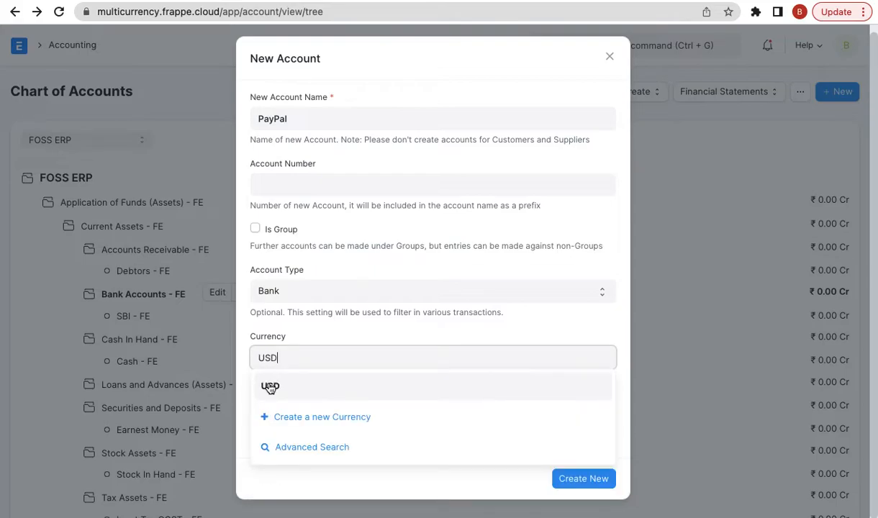
click(270, 385)
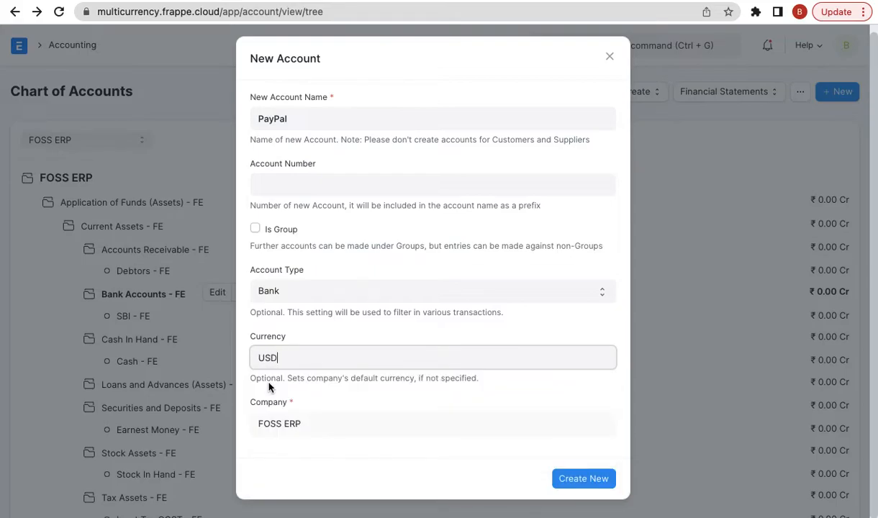
click(591, 480)
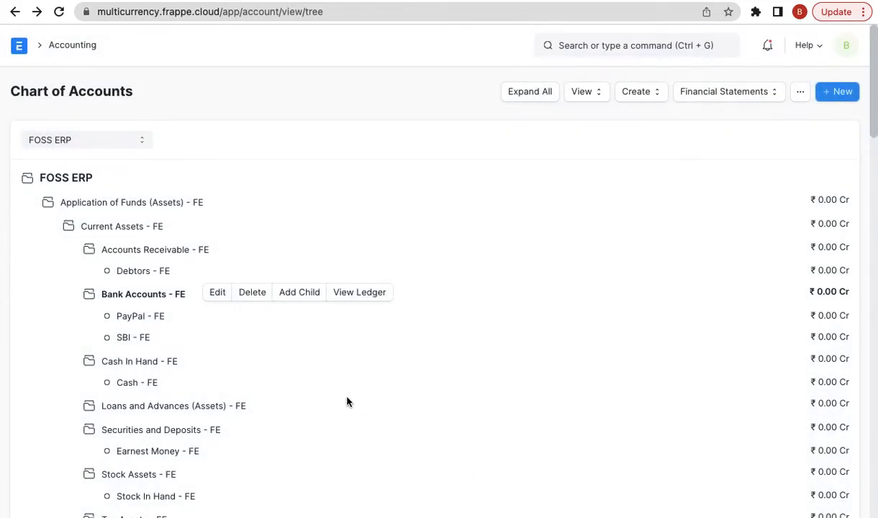
click(139, 316)
click(186, 315)
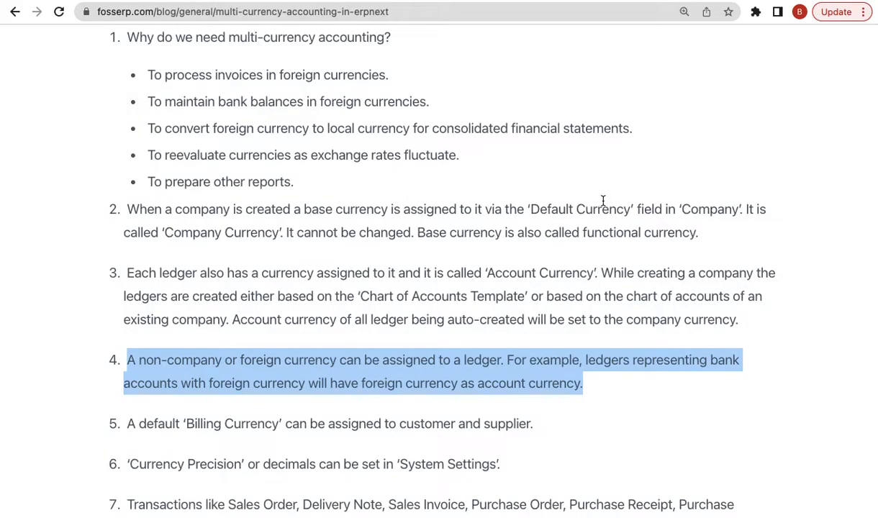
scroll(521, 299, down, 3)
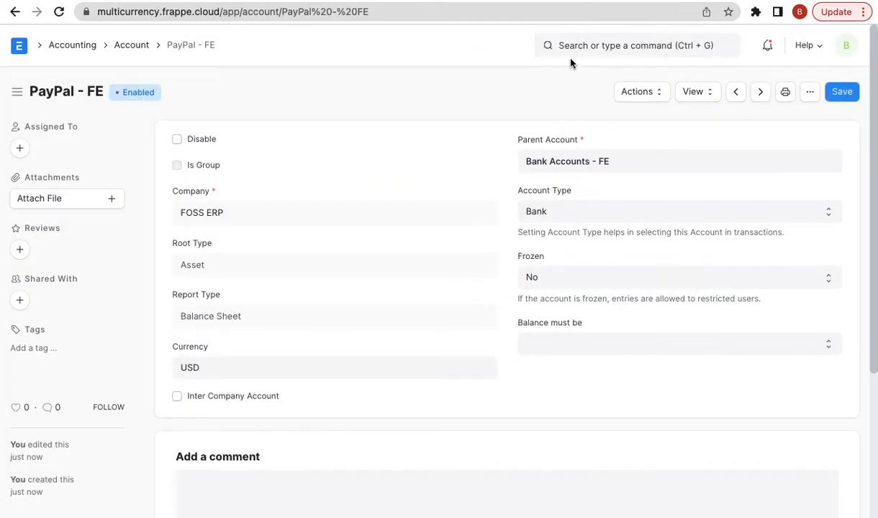
- Start a new customer 'Xtreme Inc.' in group Commercial and territory Rest Of The World
click(581, 53)
text(new cust)
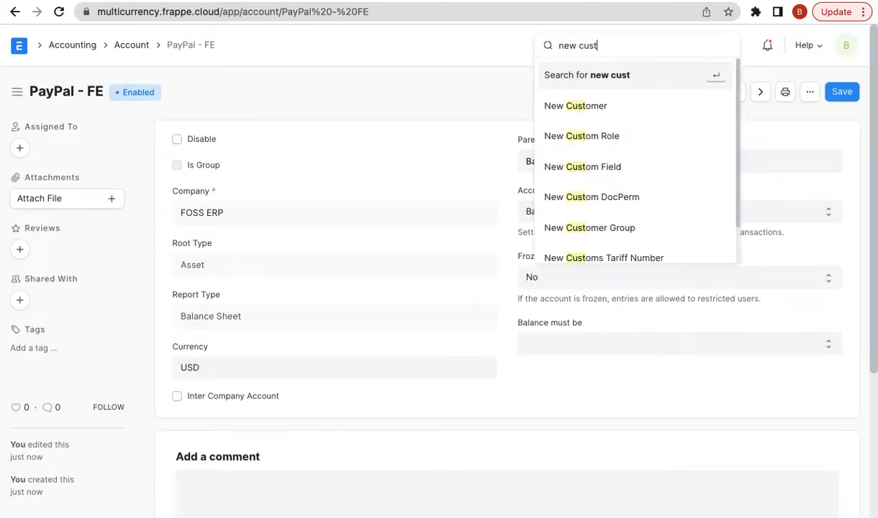
key(Down)
key(Return)
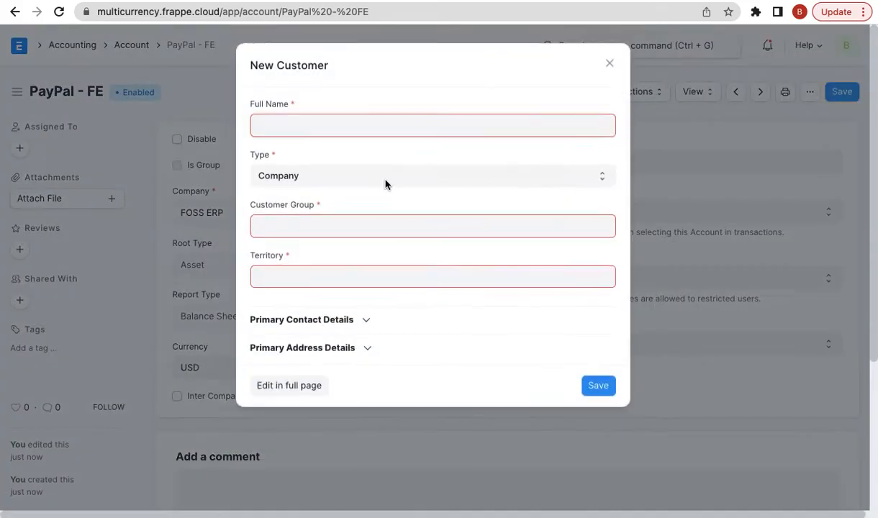
text(X)
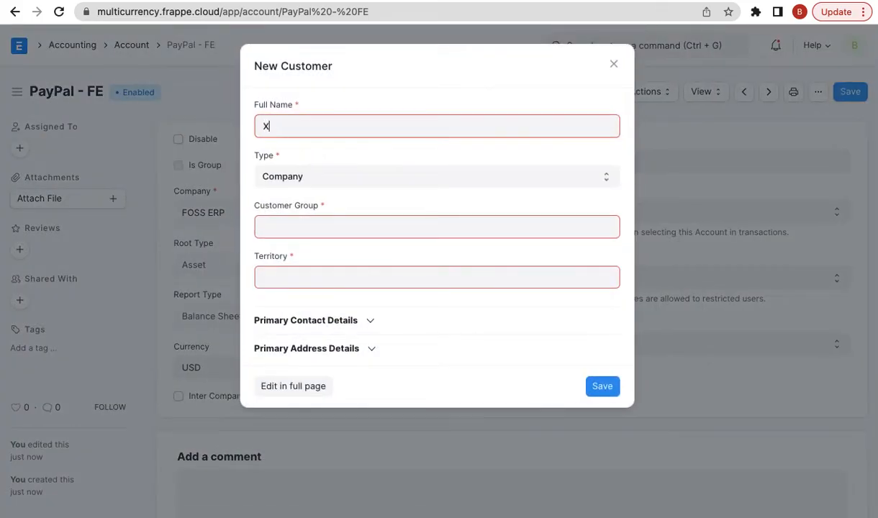
text(treme Inc.)
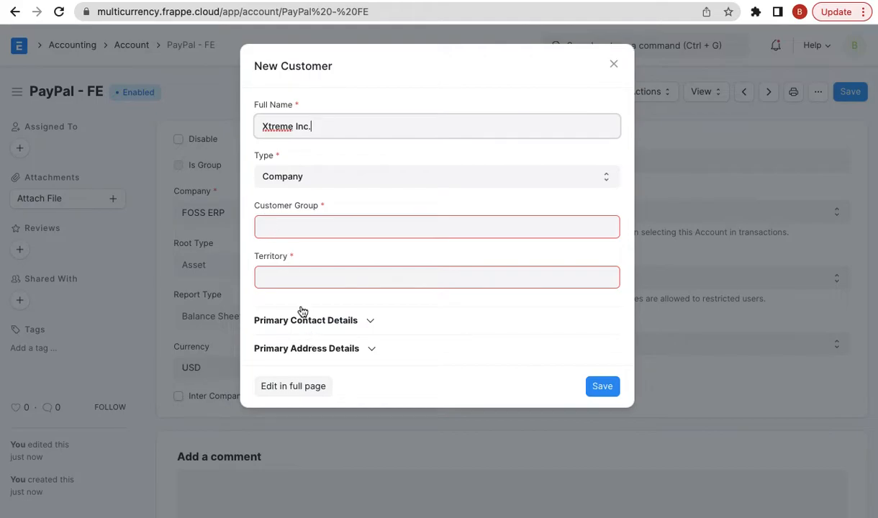
click(331, 223)
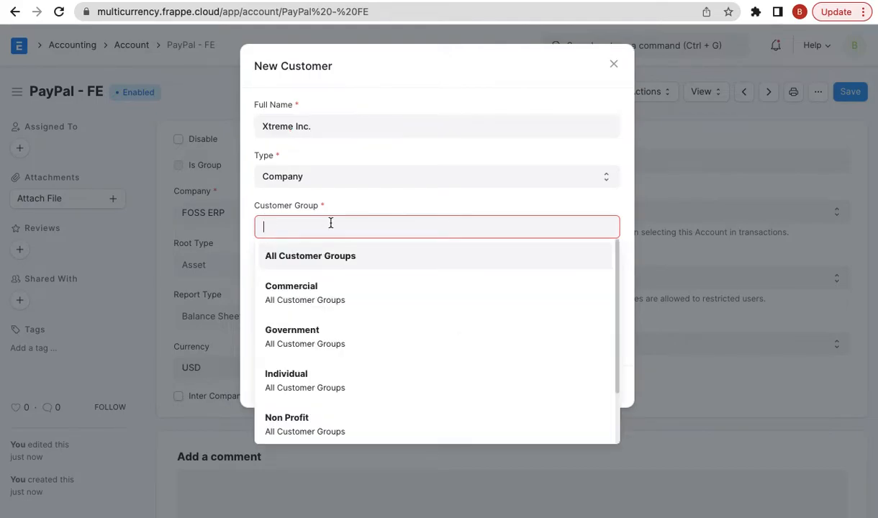
scroll(294, 396, down, 2)
scroll(294, 403, up, 2)
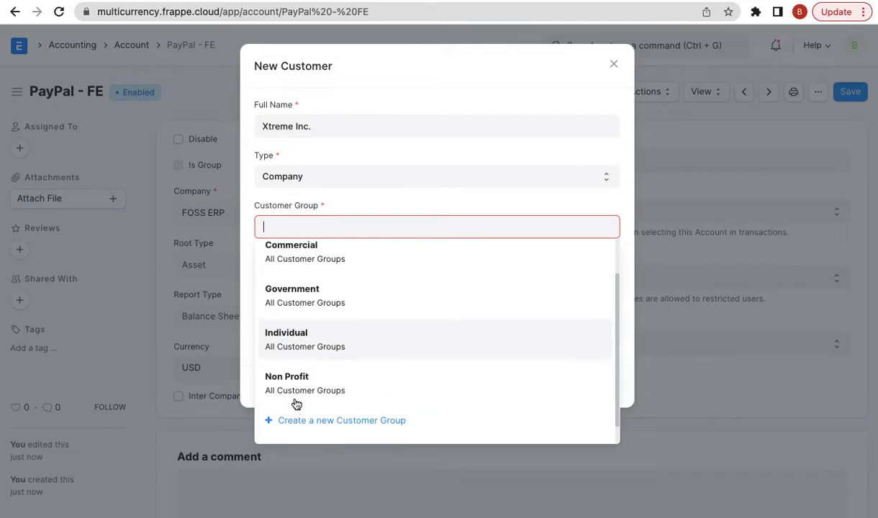
click(319, 277)
click(305, 278)
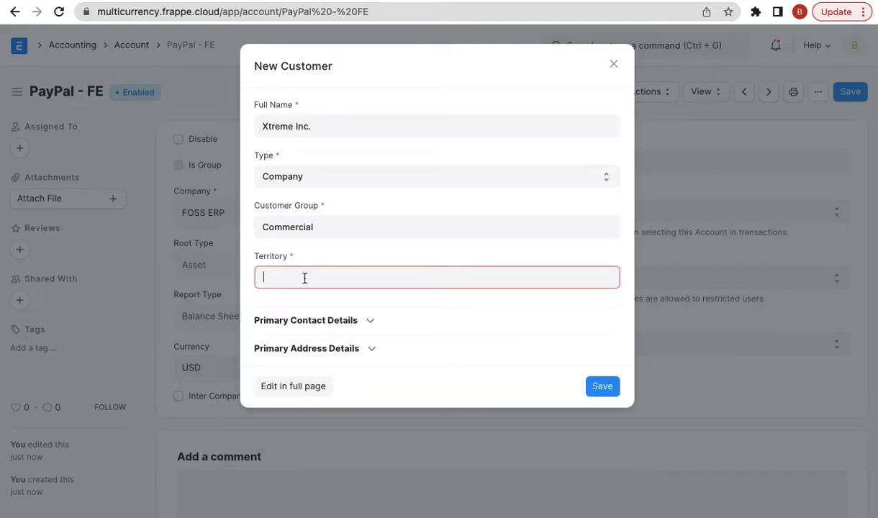
click(304, 387)
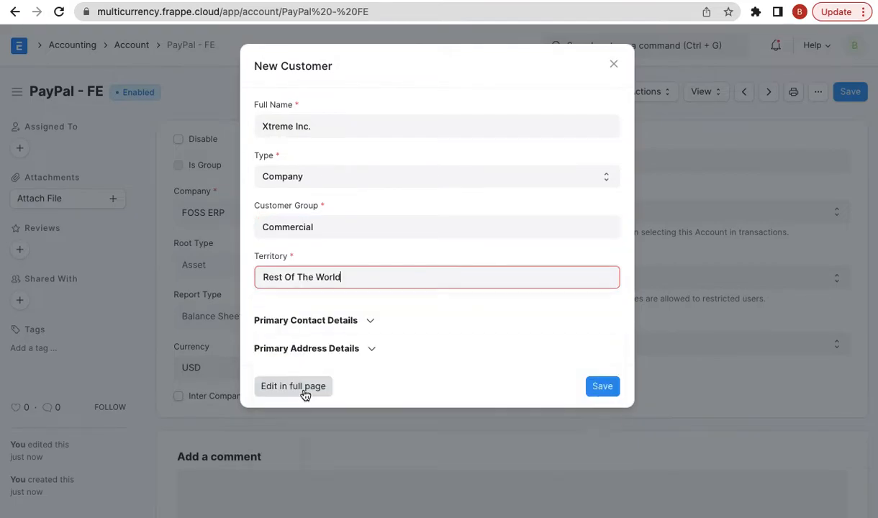
- In the full customer form, set the billing currency to USD and save
click(317, 391)
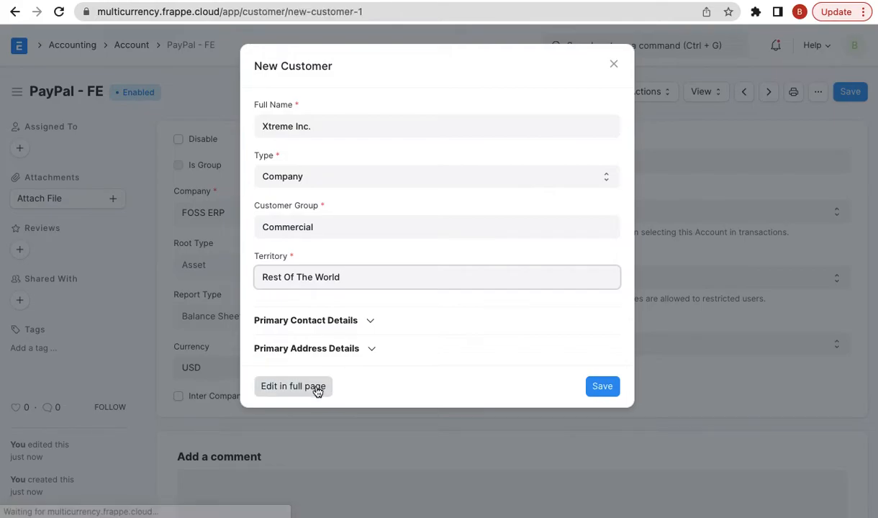
scroll(339, 374, down, 5)
scroll(355, 367, down, 1)
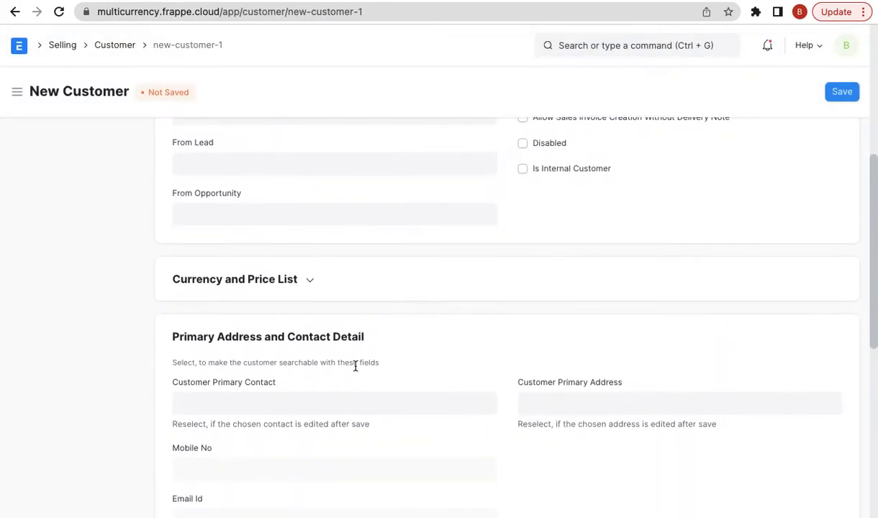
click(303, 287)
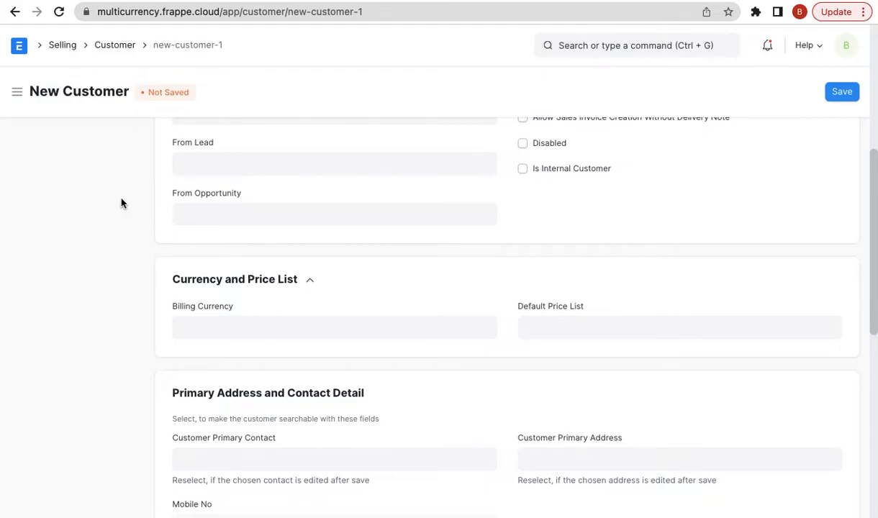
click(242, 328)
text(usd)
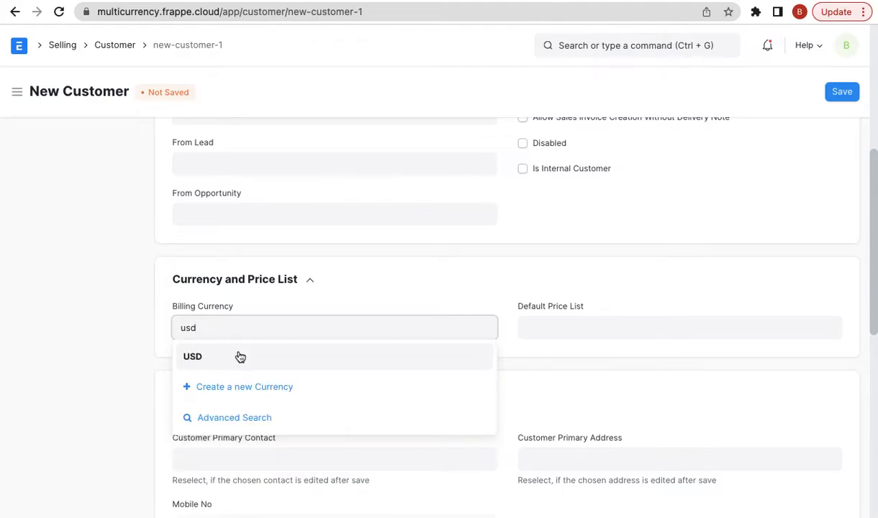
click(240, 357)
scroll(239, 355, up, 2)
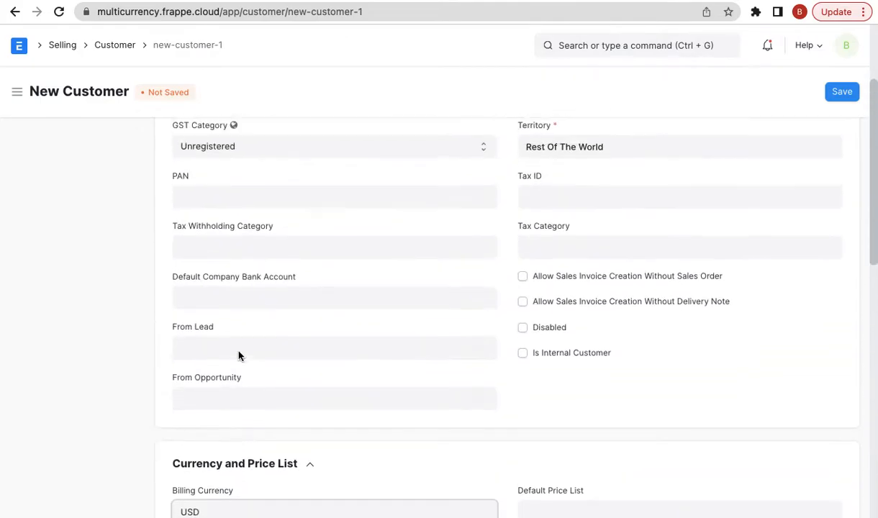
scroll(239, 354, up, 2)
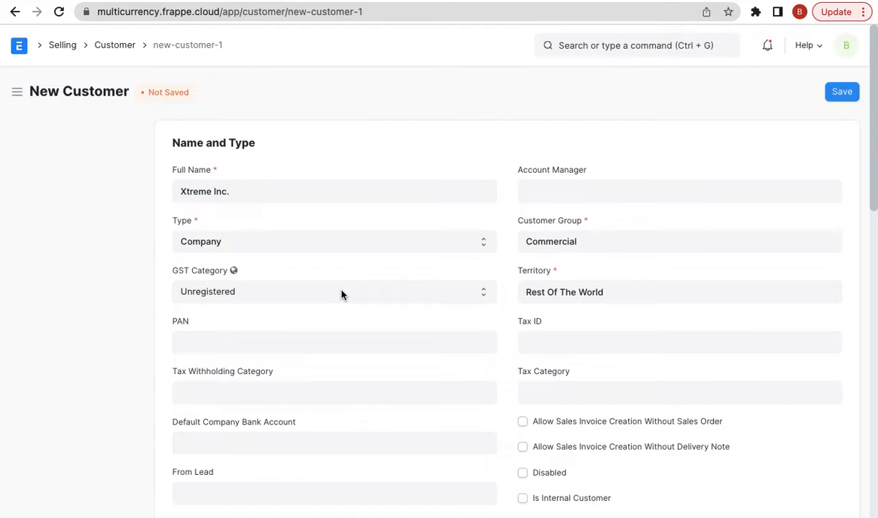
scroll(342, 295, down, 5)
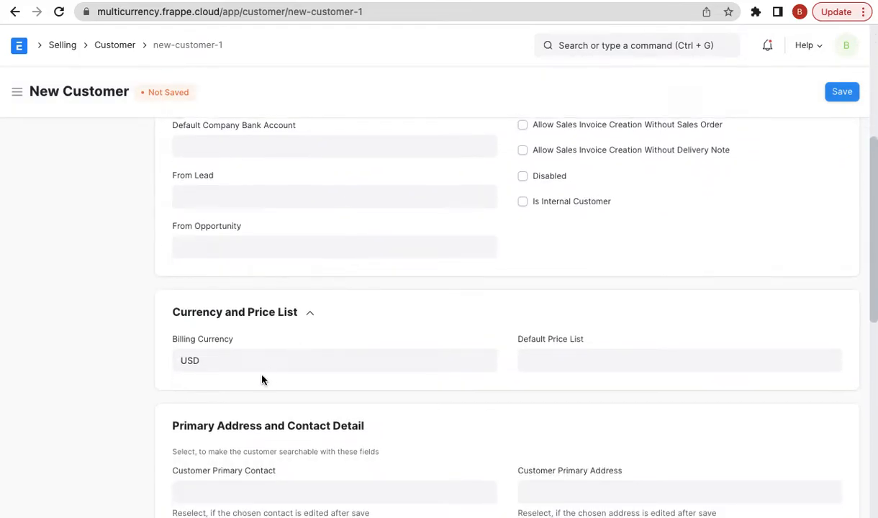
click(840, 95)
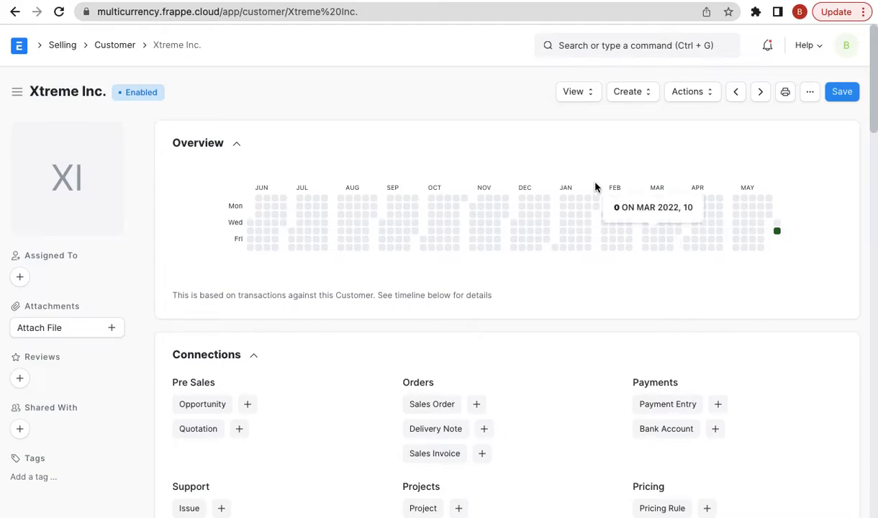
- In the Chart of Accounts, add a child account 'Debtors USD' under Accounts Receivable
click(599, 49)
text(chart of)
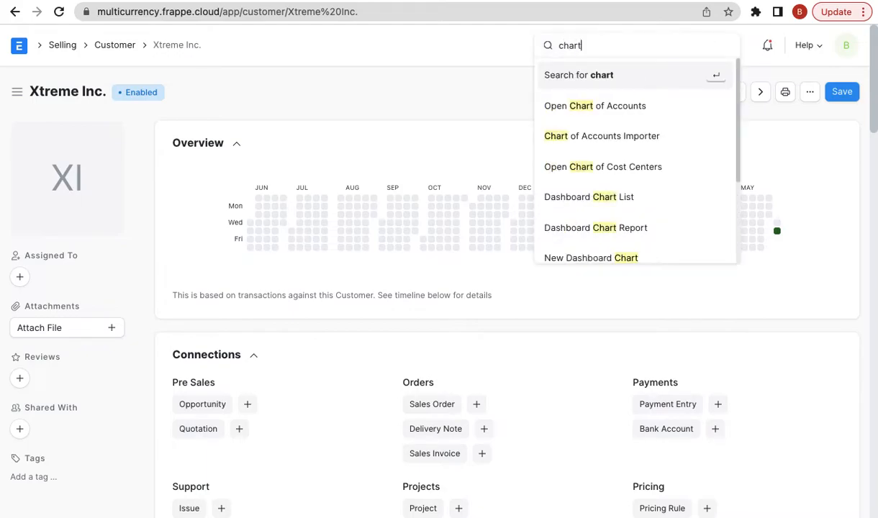
key(Down)
key(Return)
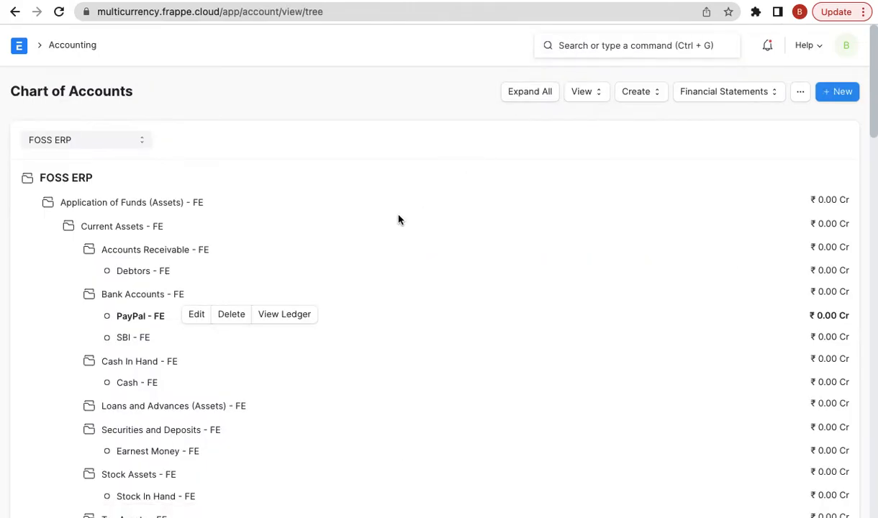
click(184, 251)
click(325, 249)
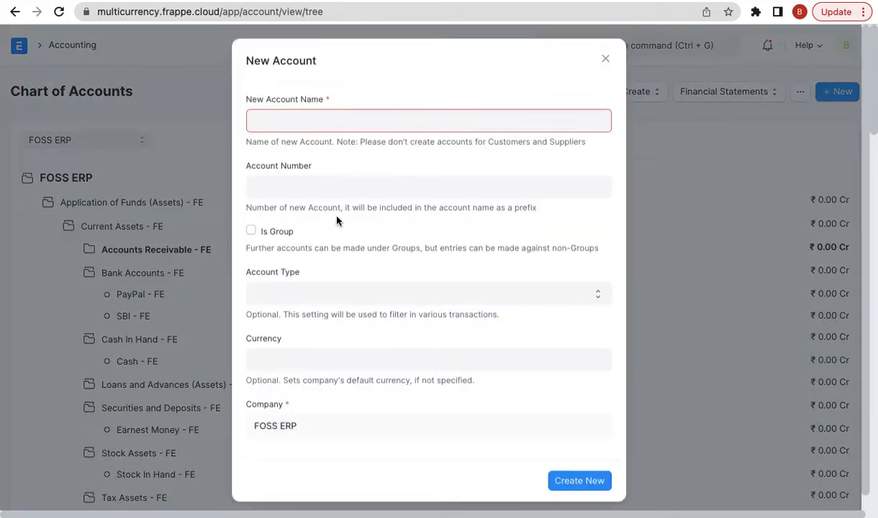
text(De)
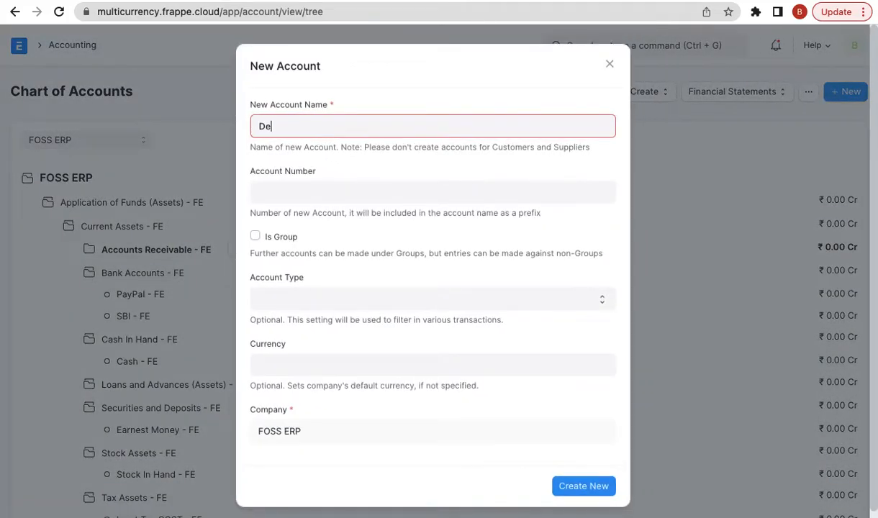
text(btors USD)
- Make Debtors USD a Receivable account in USD, create it, and return to Xtreme Inc
click(303, 298)
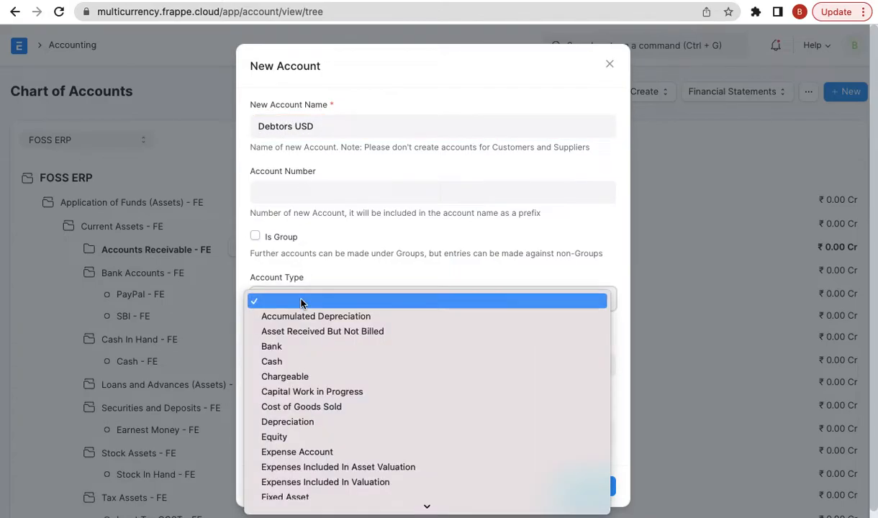
key(r)
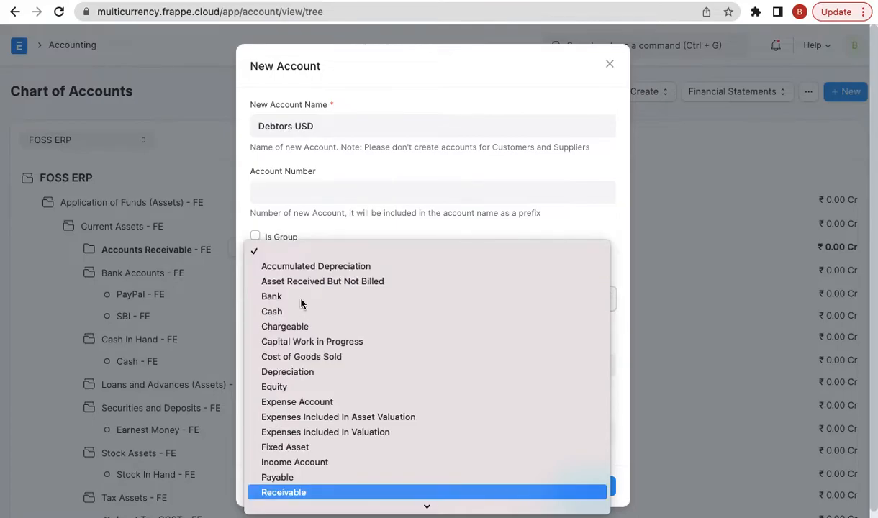
key(Return)
click(284, 365)
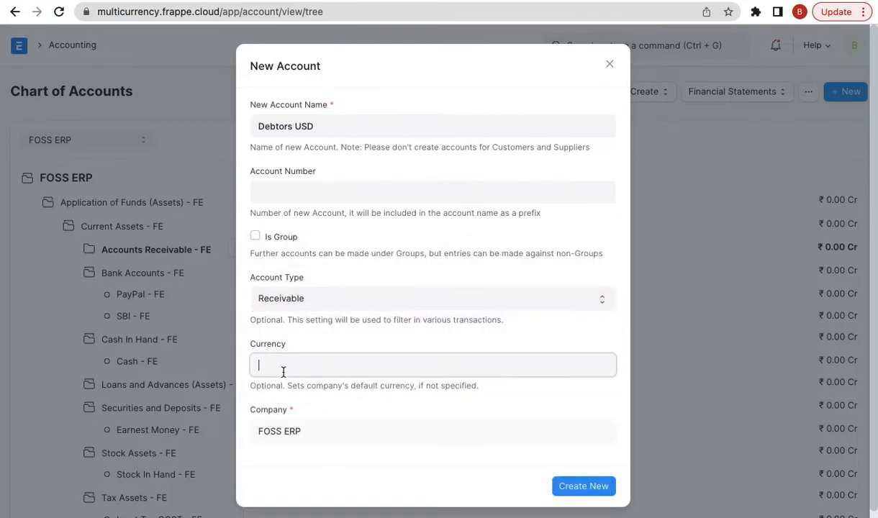
text(USD)
click(286, 390)
click(574, 486)
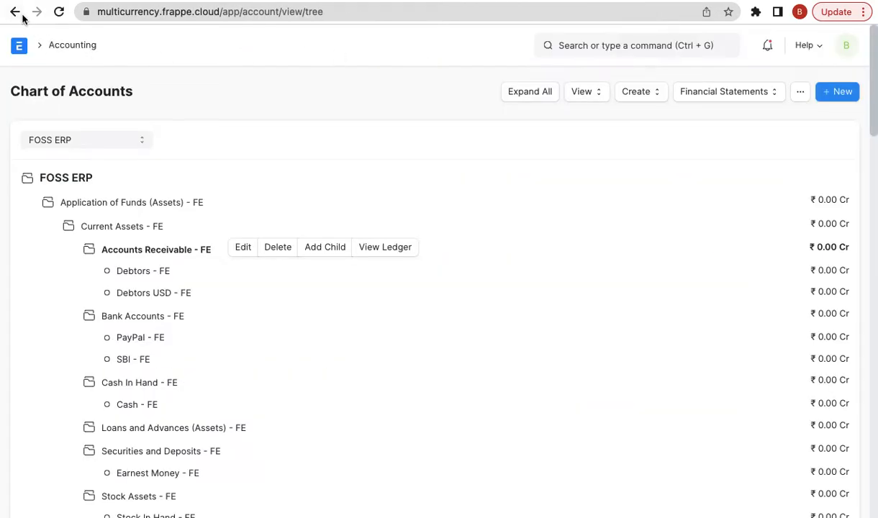
click(15, 11)
- Add a FOSS ERP row with Debtors USD - FE to Xtreme Inc.'s accounts table and save
scroll(329, 312, down, 15)
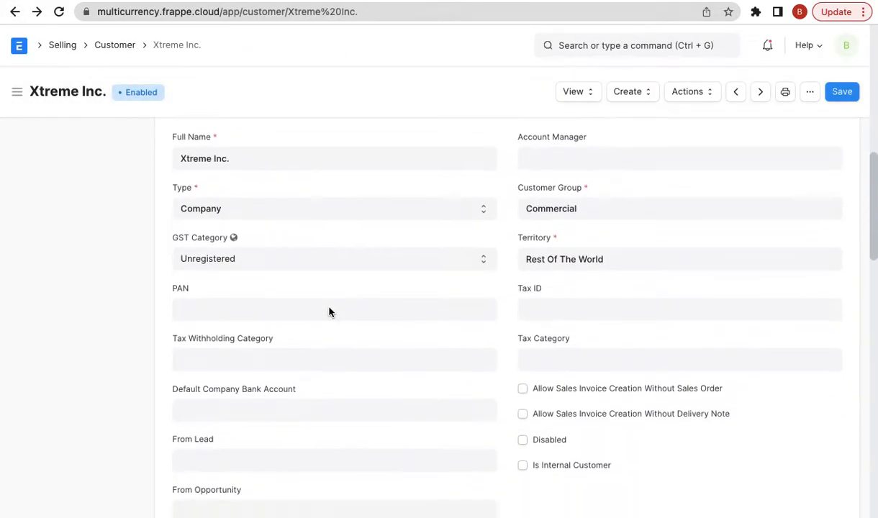
click(266, 281)
scroll(216, 251, down, 2)
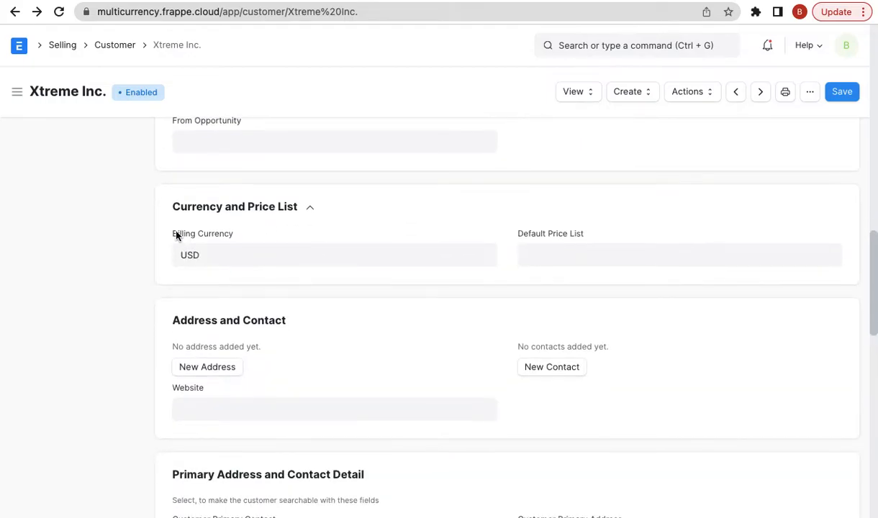
scroll(240, 234, down, 10)
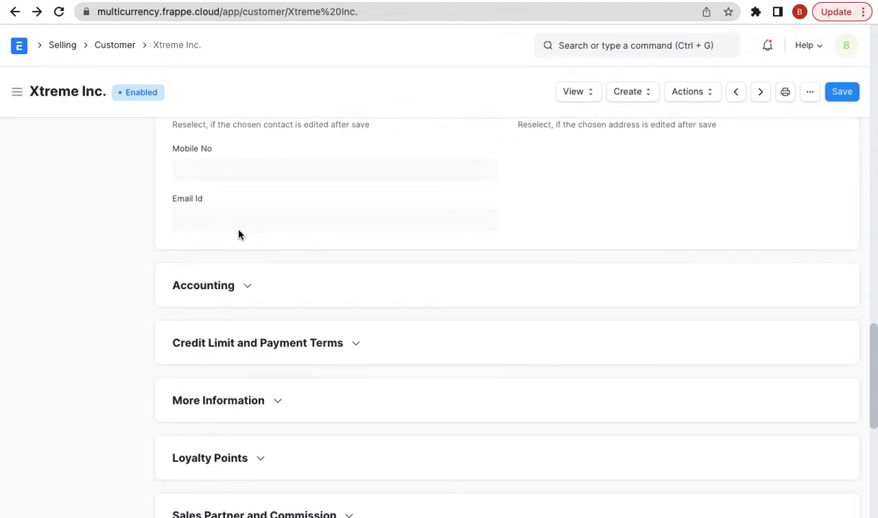
click(223, 283)
click(213, 447)
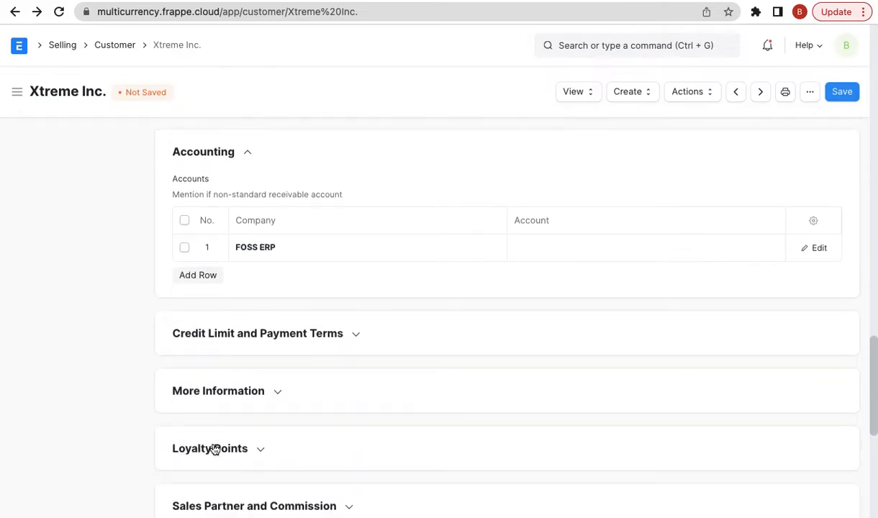
click(562, 191)
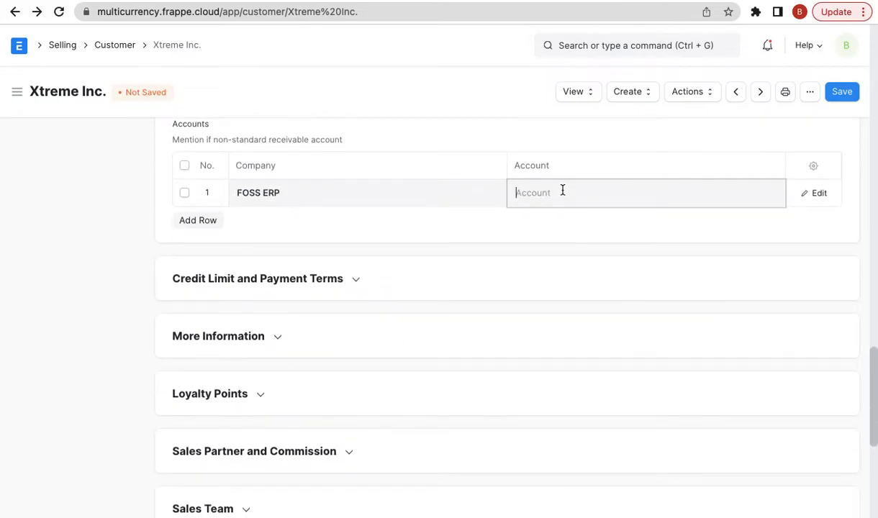
text(deb)
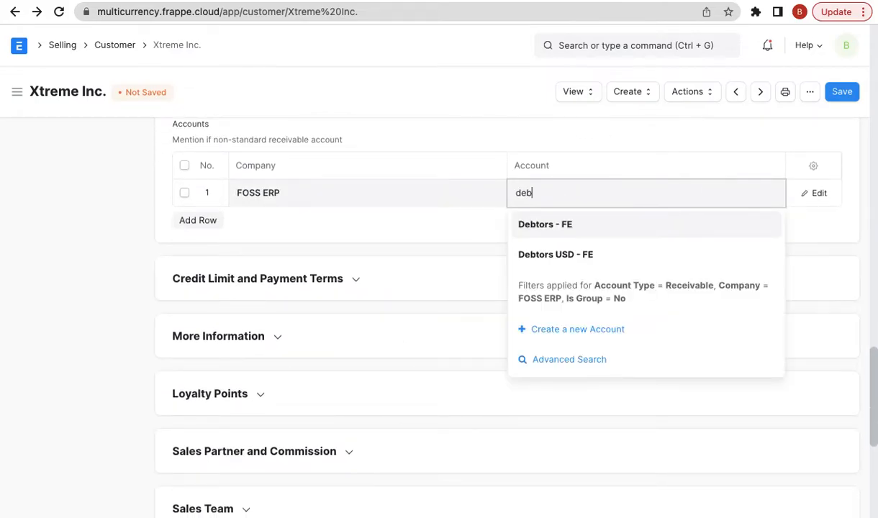
click(588, 258)
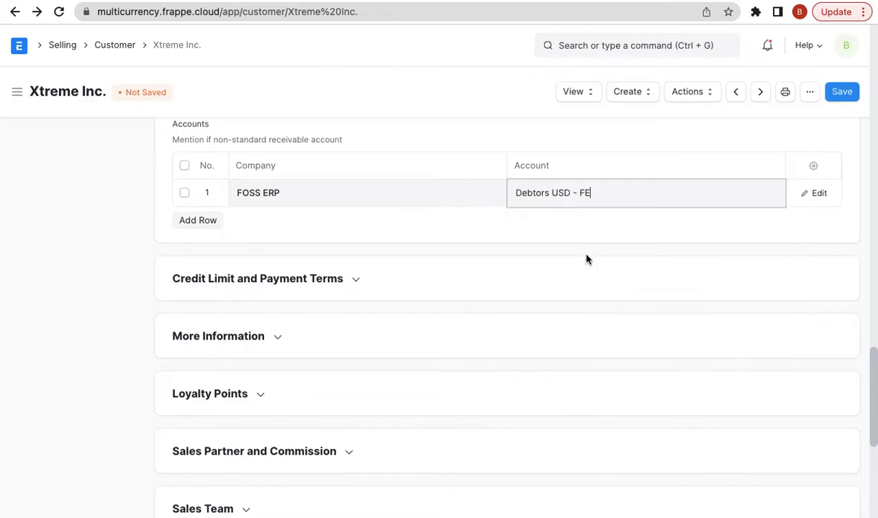
click(842, 93)
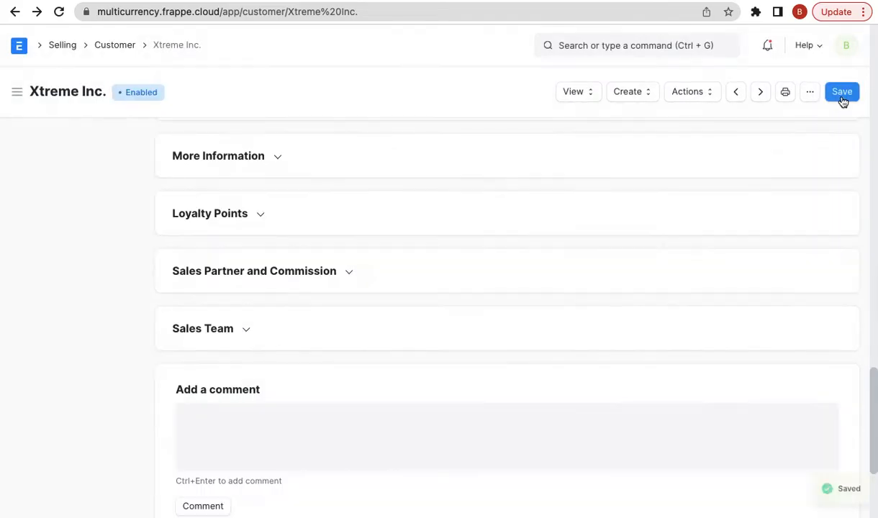
scroll(783, 200, up, 10)
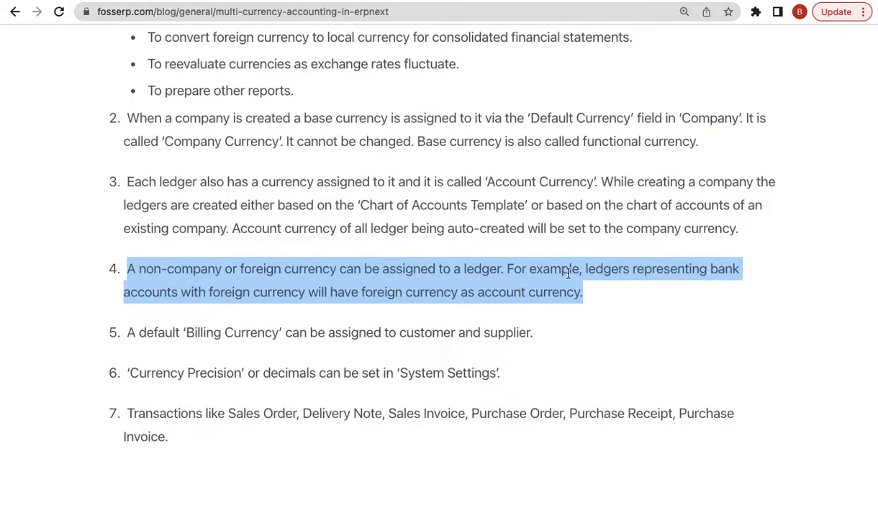
- Highlight the billing currency and currency precision points in the multi-currency article
scroll(569, 219, down, 1)
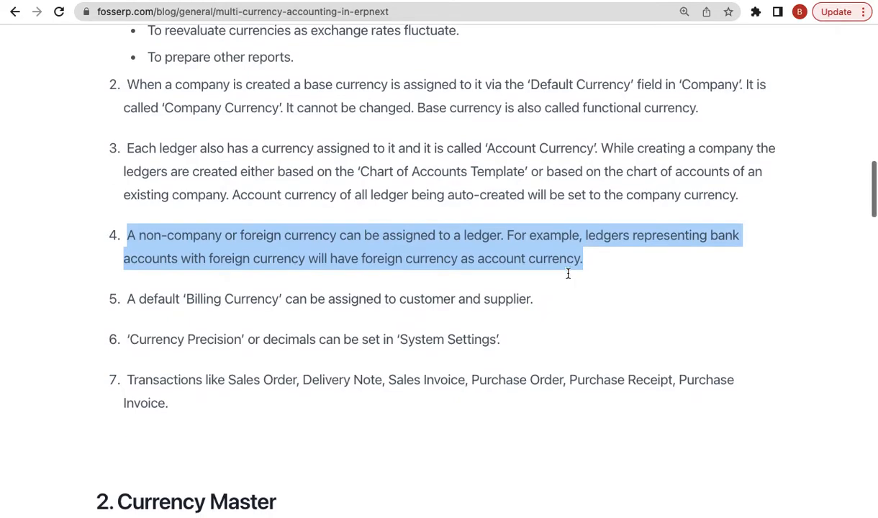
triple_click(493, 301)
scroll(432, 281, down, 1)
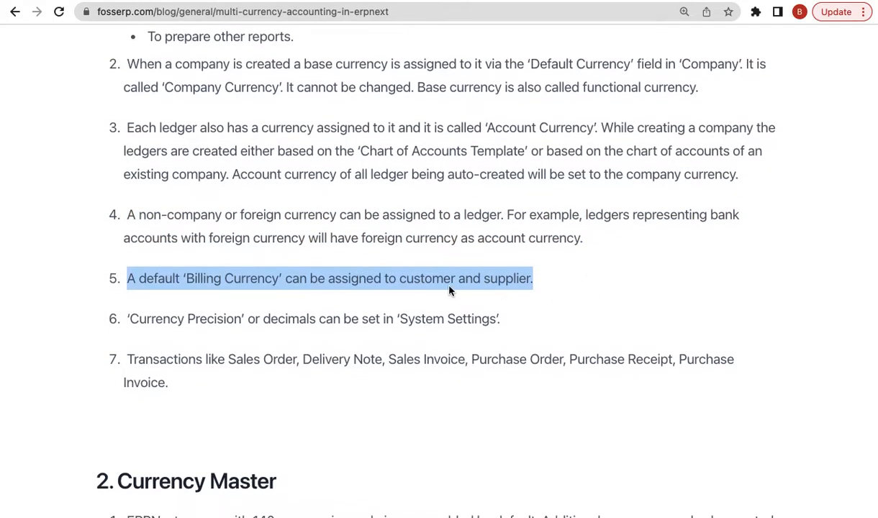
double_click(452, 324)
triple_click(451, 324)
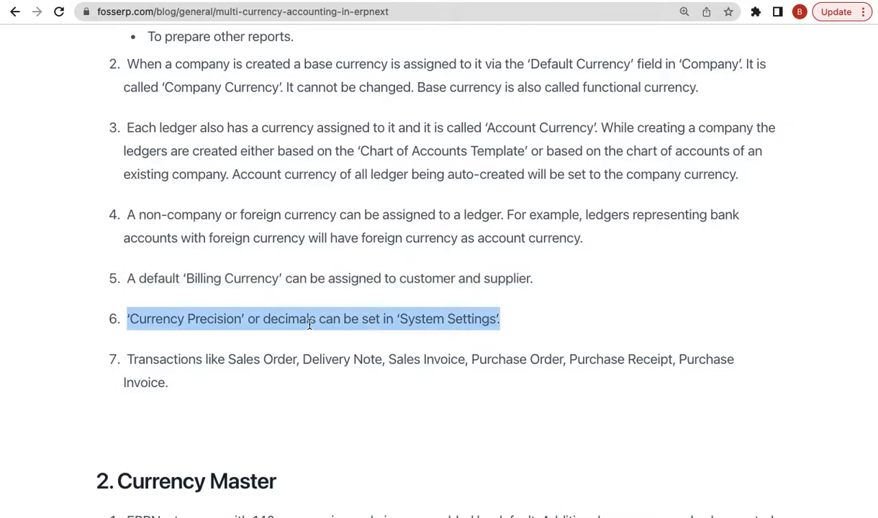
- Open System Settings via 'system s' and pick 2 for Currency Precision under Date and Number Format
key(ctrl+Tab)
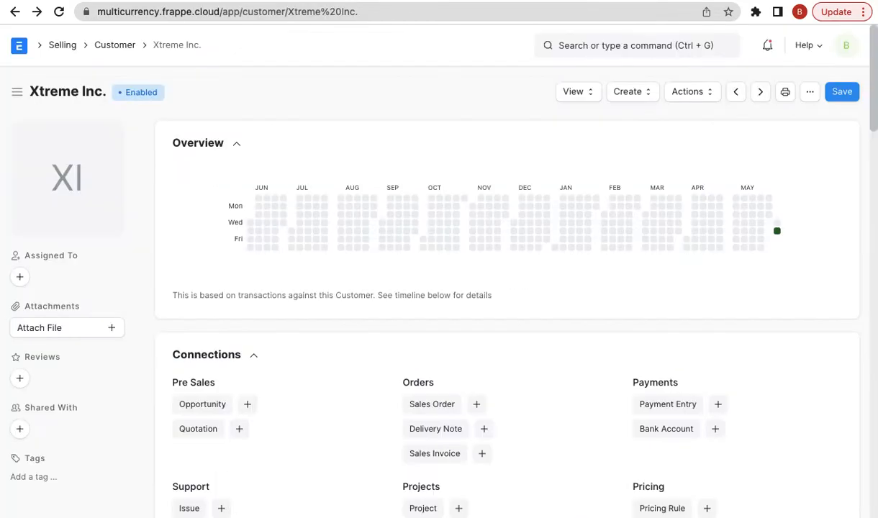
click(596, 49)
text(system s)
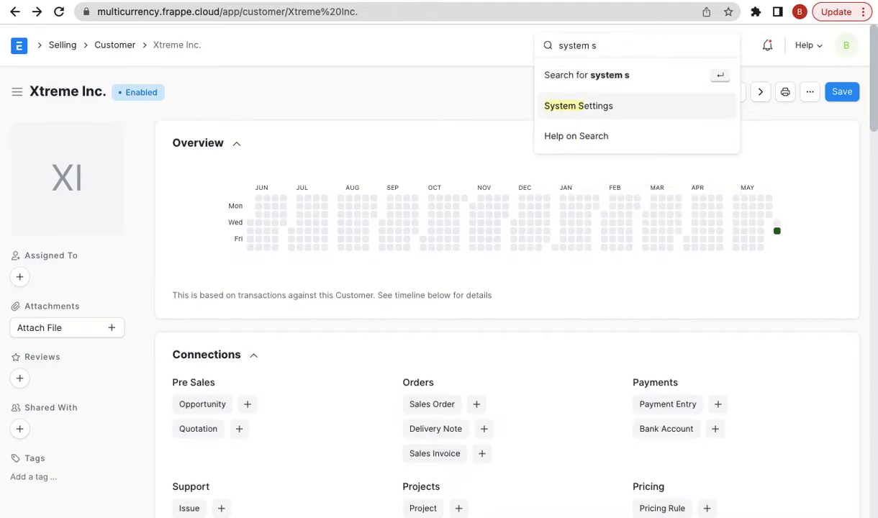
key(Return)
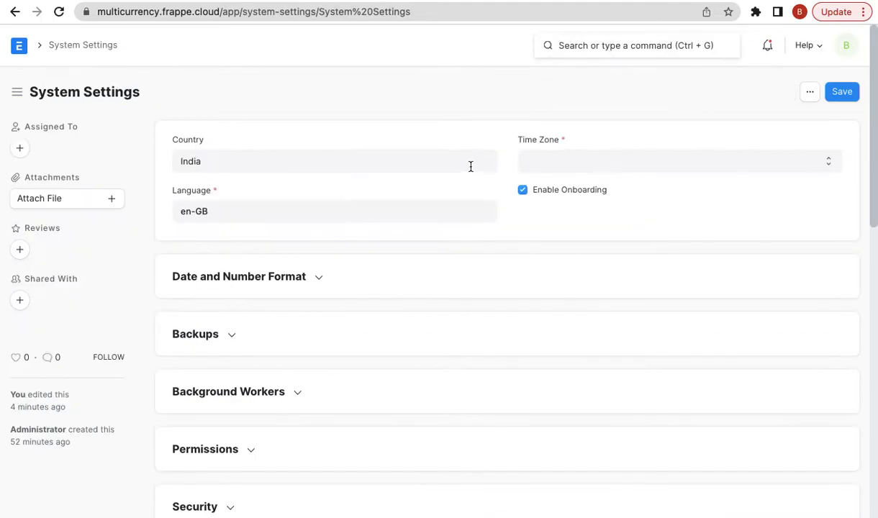
click(224, 281)
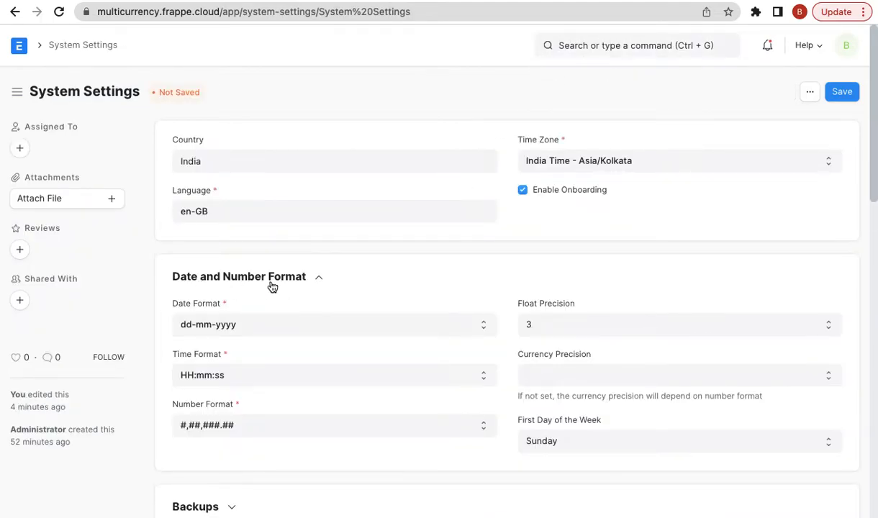
click(587, 378)
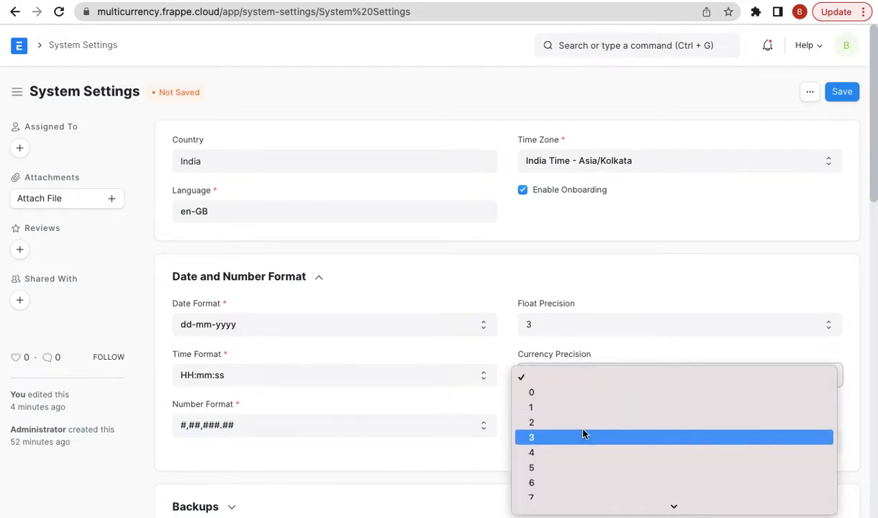
key(Escape)
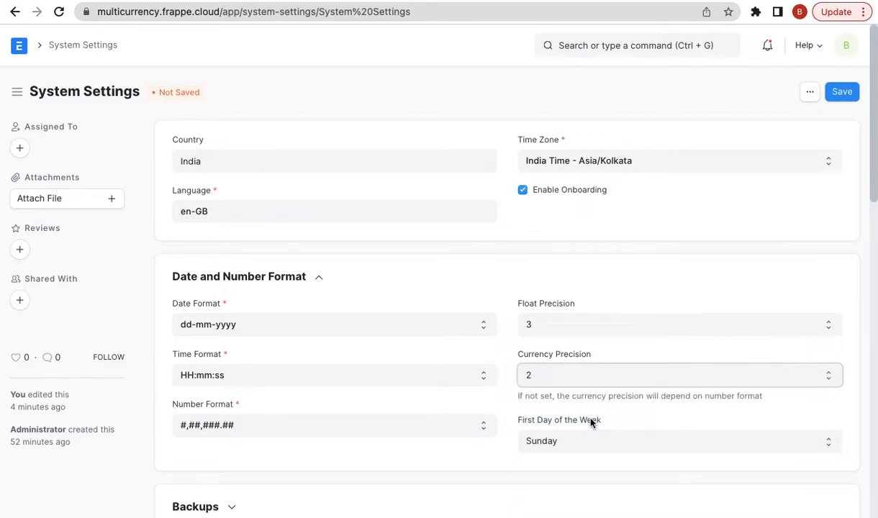
- Confirm Currency Precision 2 and save System Settings
scroll(590, 328, down, 1)
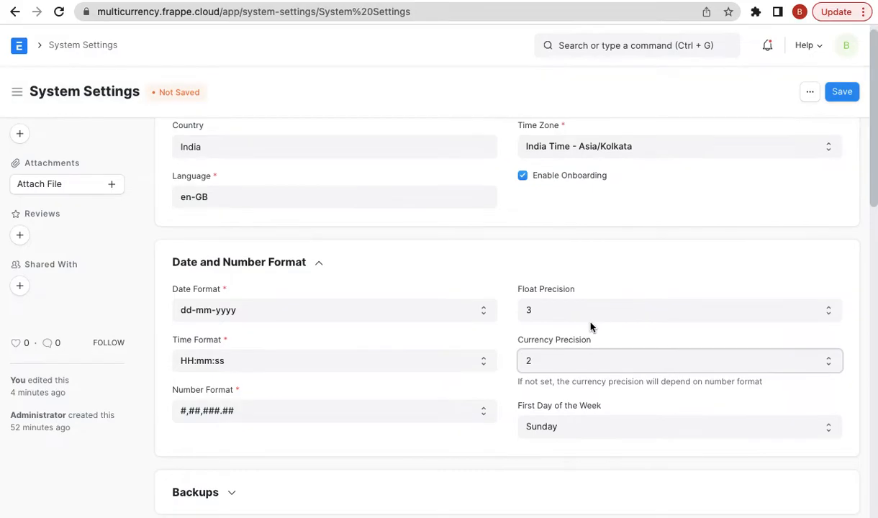
scroll(590, 327, down, 1)
click(578, 343)
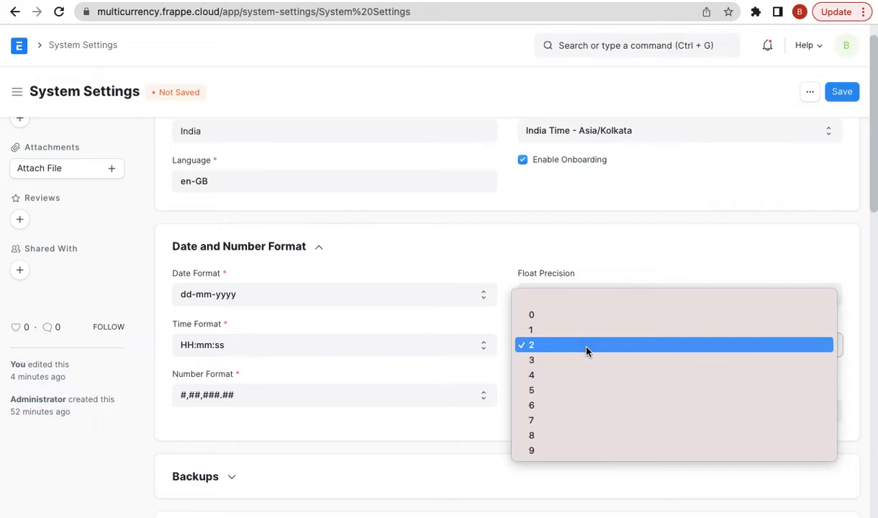
click(592, 352)
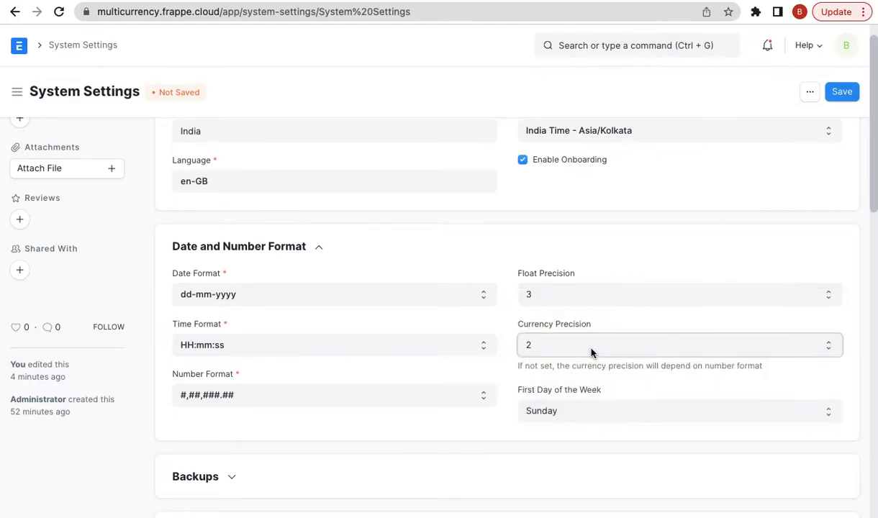
click(841, 91)
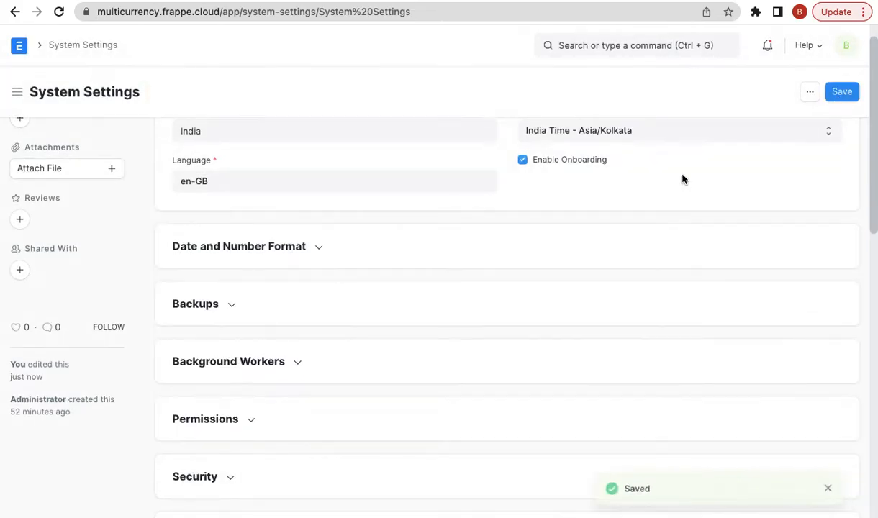
scroll(492, 189, up, 1)
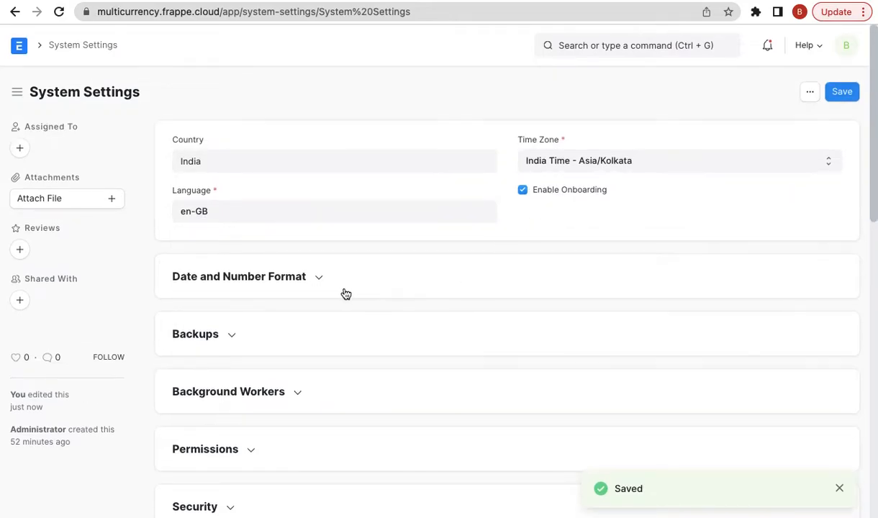
click(286, 278)
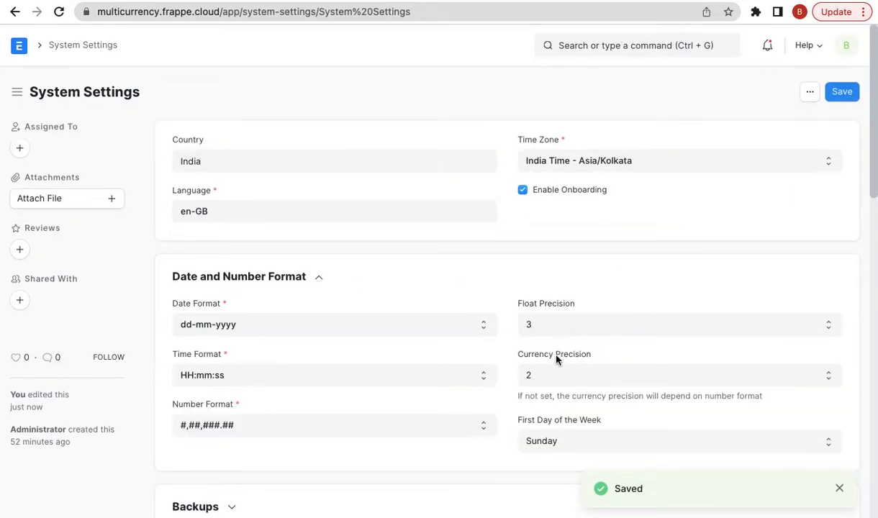
- Highlight the article point listing multi-currency transactions, then return to System Settings
click(719, 1)
scroll(600, 231, down, 1)
double_click(481, 336)
triple_click(481, 335)
scroll(692, 261, up, 1)
click(594, 3)
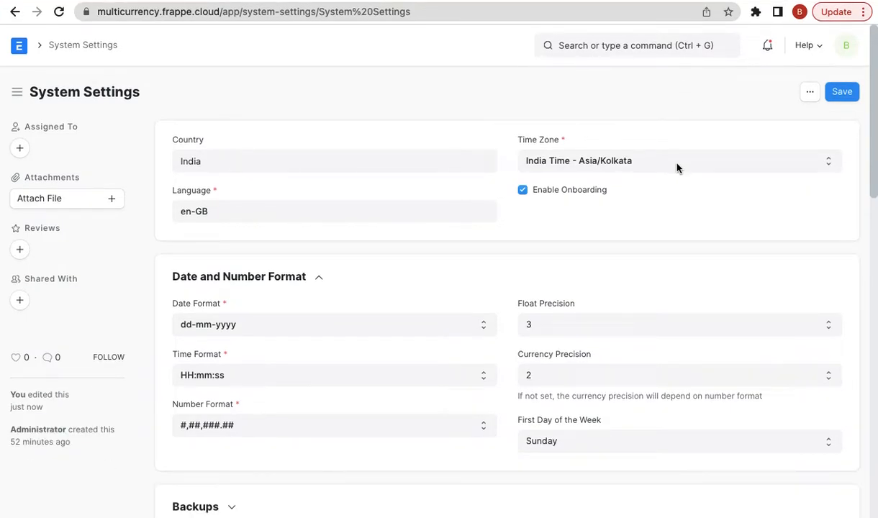
- Dismiss the stray menus and begin an awesomebar search for 'new'
click(706, 11)
click(681, 4)
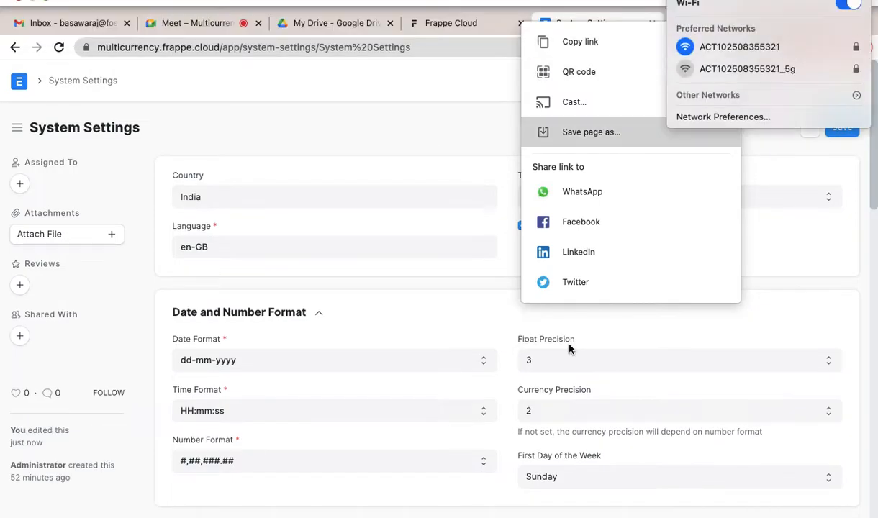
click(459, 175)
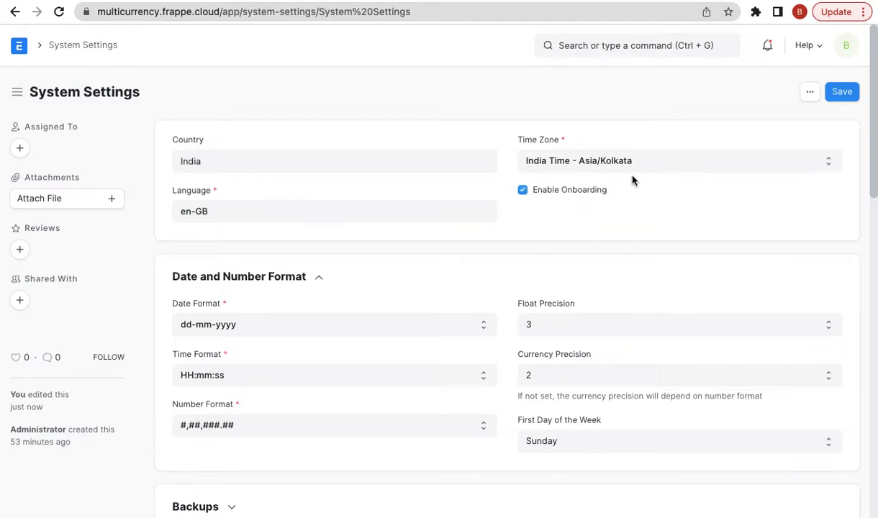
click(613, 47)
text(new)
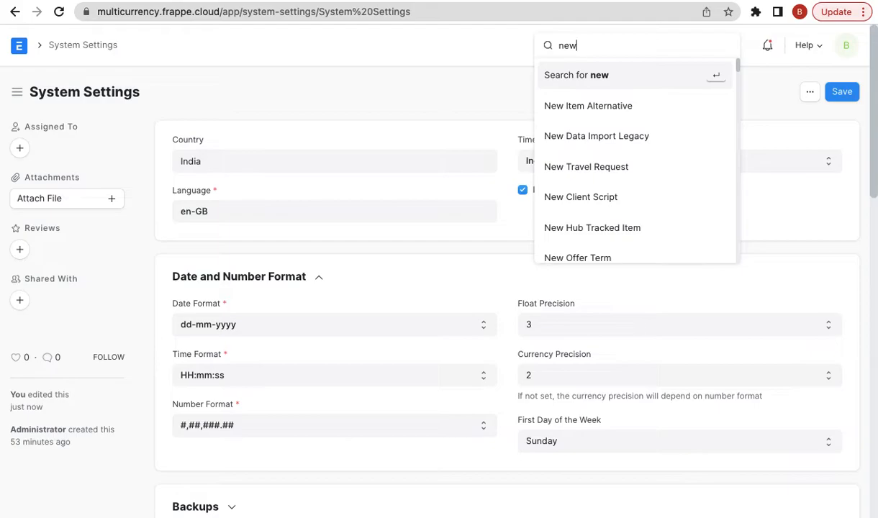
- Create a new Sales Invoice with Xtreme Inc. as the customer
text(sales )
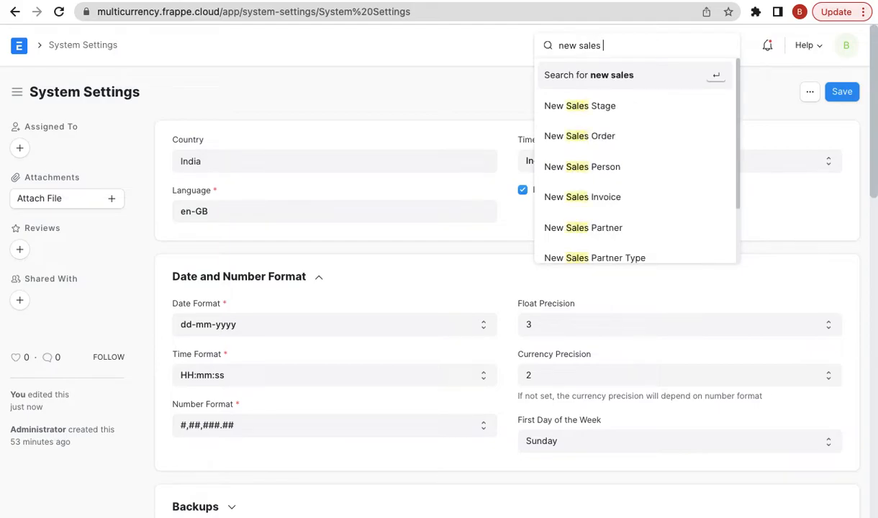
text(orde)
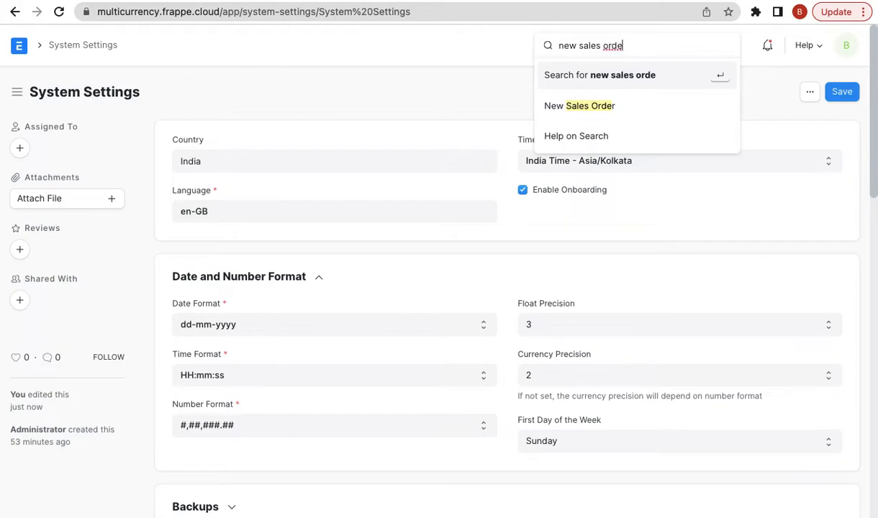
key(BackSpace)
key(BackSpace)
key(BackSpace)
key(BackSpace)
text(inv)
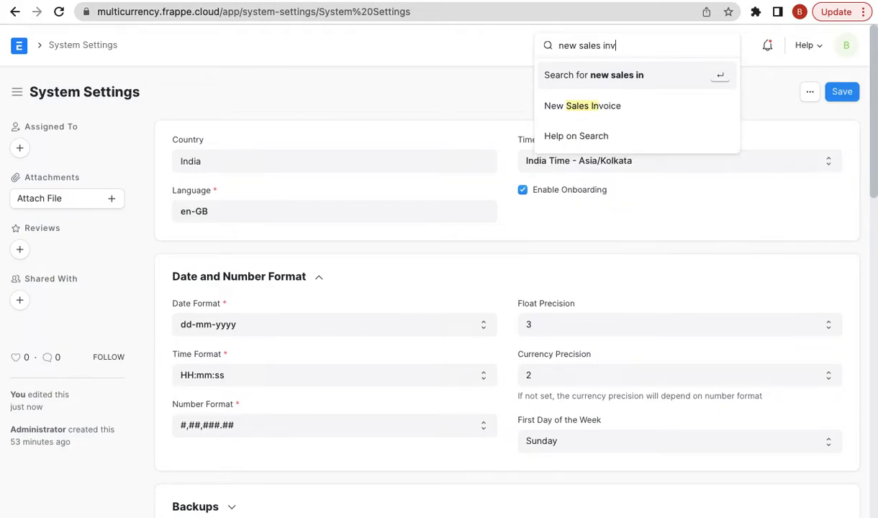
key(Return)
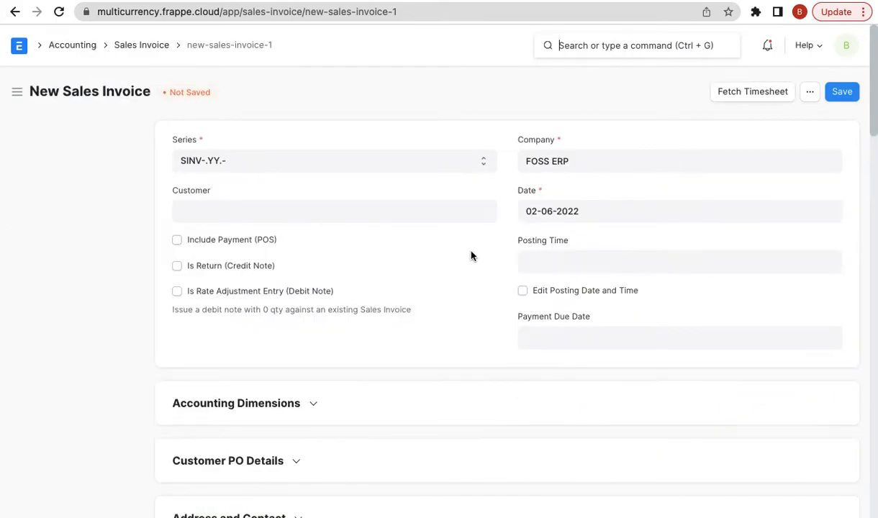
click(274, 210)
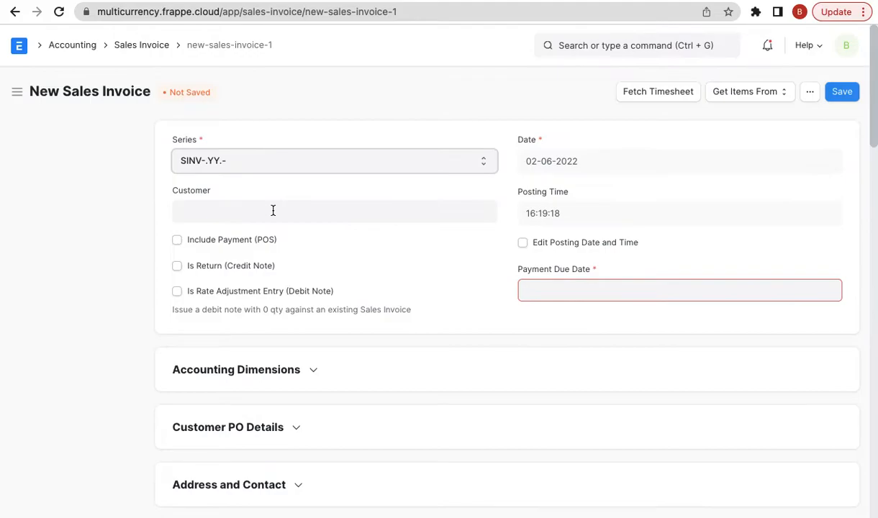
click(272, 209)
click(259, 240)
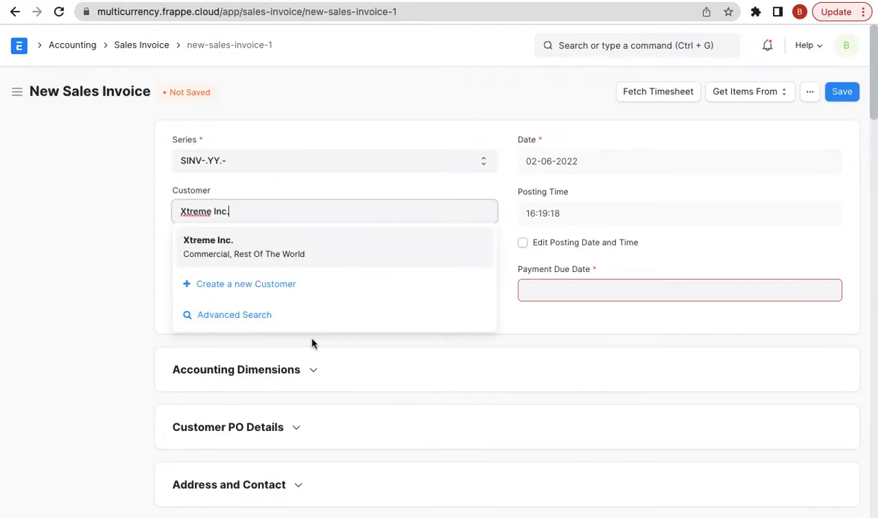
- Check the invoice's USD currency under Currency and Price List, then go back to the blog
scroll(119, 319, down, 3)
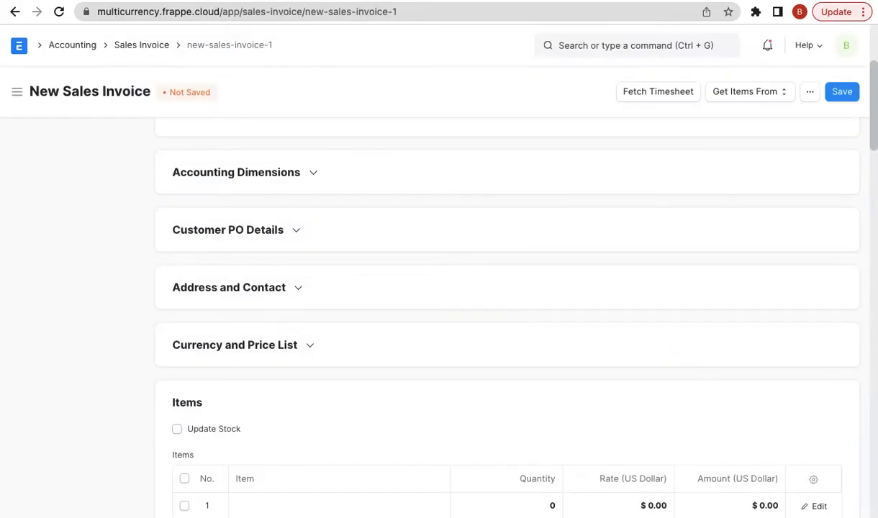
click(271, 348)
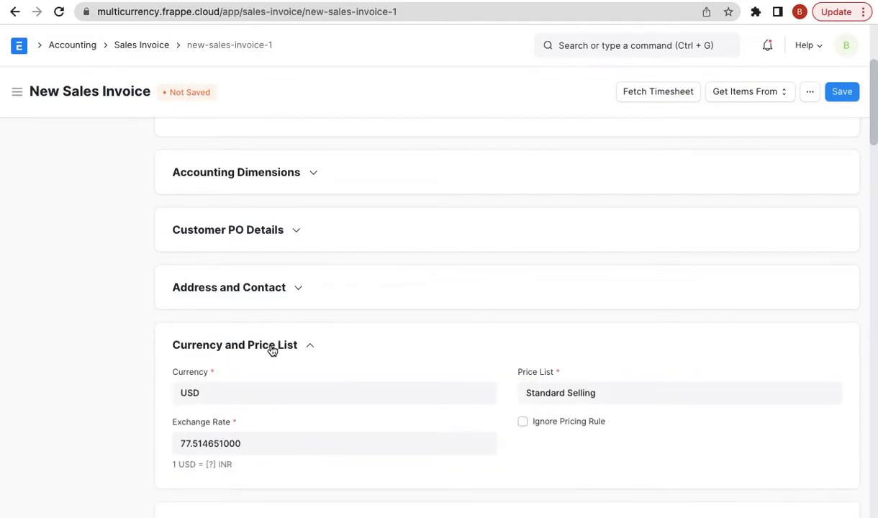
scroll(266, 345, down, 1)
double_click(257, 344)
scroll(327, 339, down, 1)
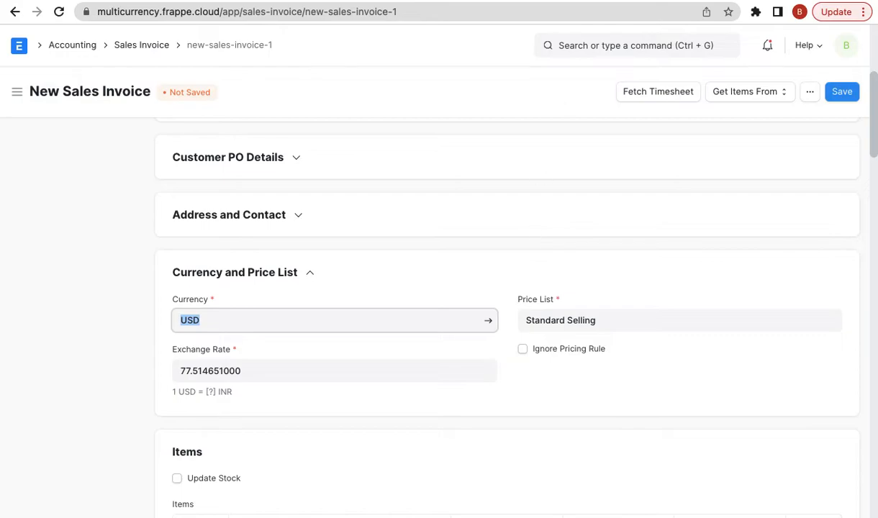
click(731, 0)
scroll(552, 298, up, 1)
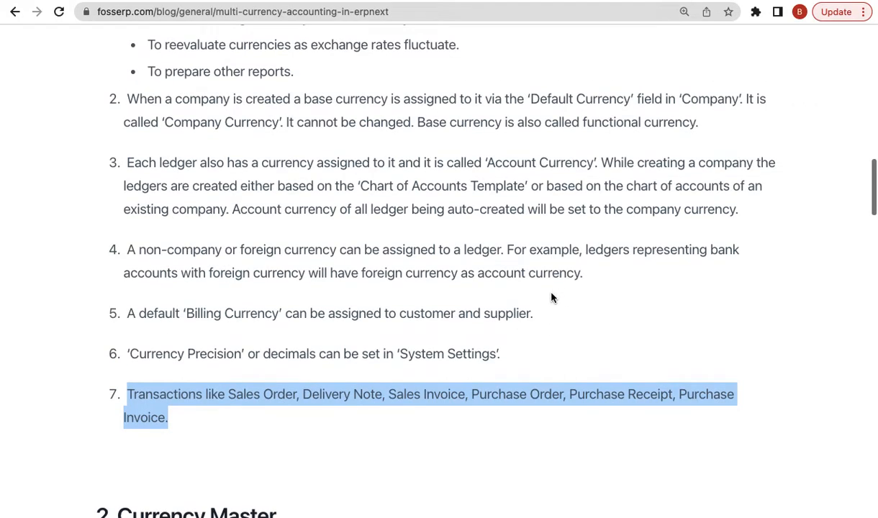
- Scroll through the multi-currency article and clear the highlight on item 7
scroll(552, 298, up, 1)
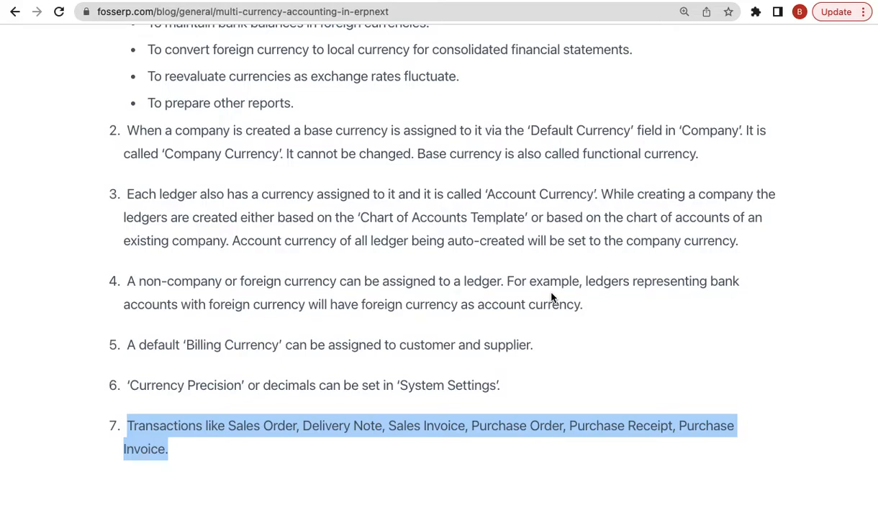
scroll(554, 259, up, 6)
scroll(496, 309, down, 4)
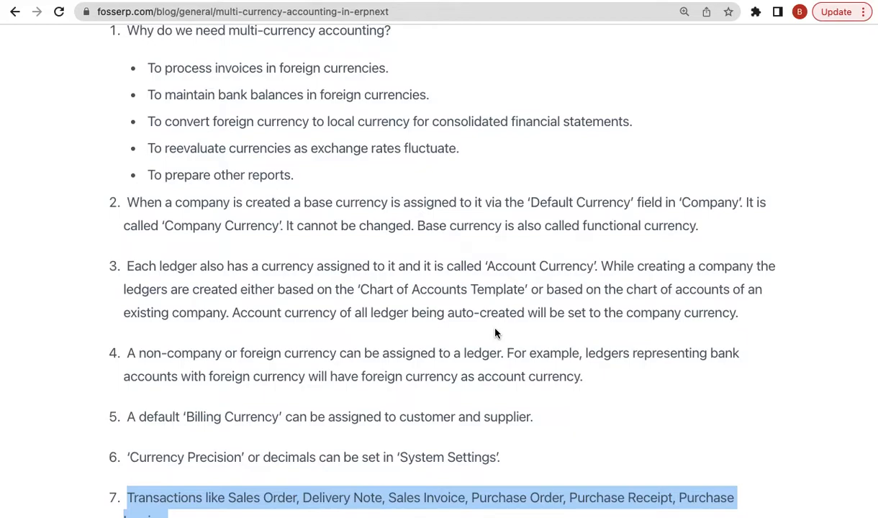
scroll(570, 313, down, 1)
click(531, 334)
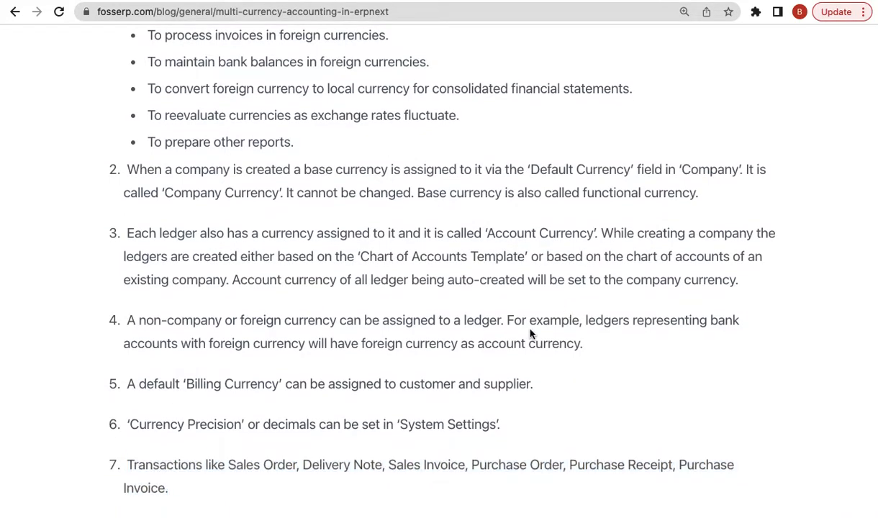
scroll(531, 334, down, 3)
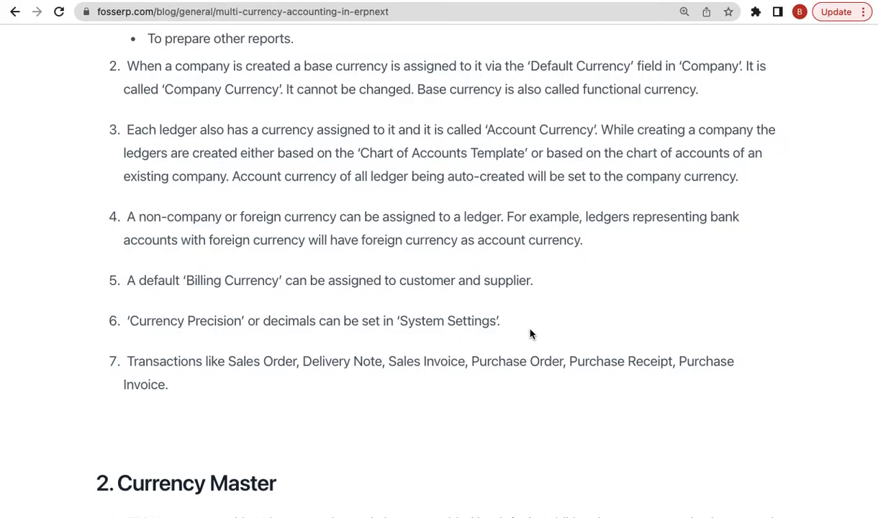
scroll(530, 334, down, 3)
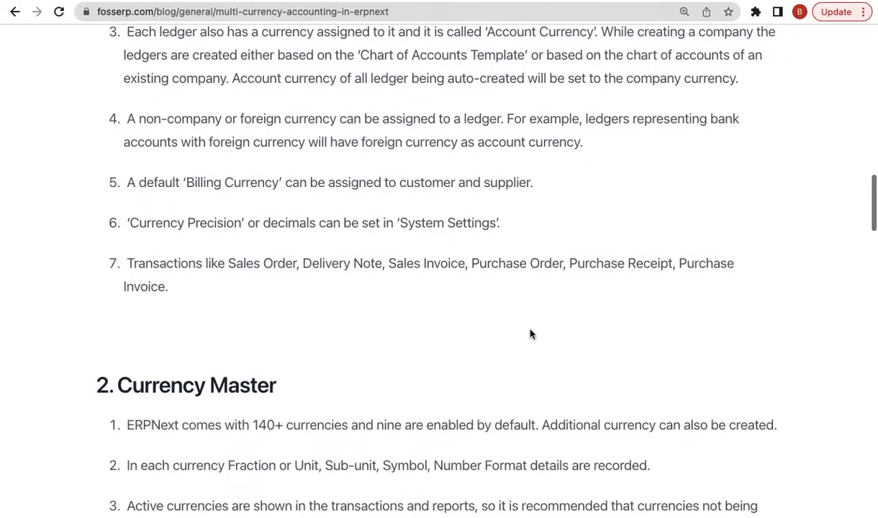
scroll(672, 203, up, 1)
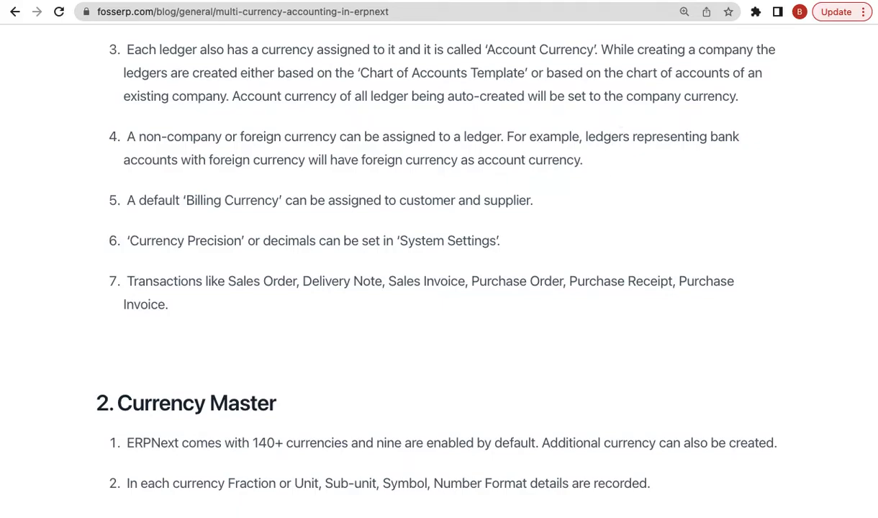
- Highlight version number 13.31.0 in the article's section 4
scroll(552, 215, down, 10)
scroll(552, 215, down, 5)
scroll(553, 188, up, 3)
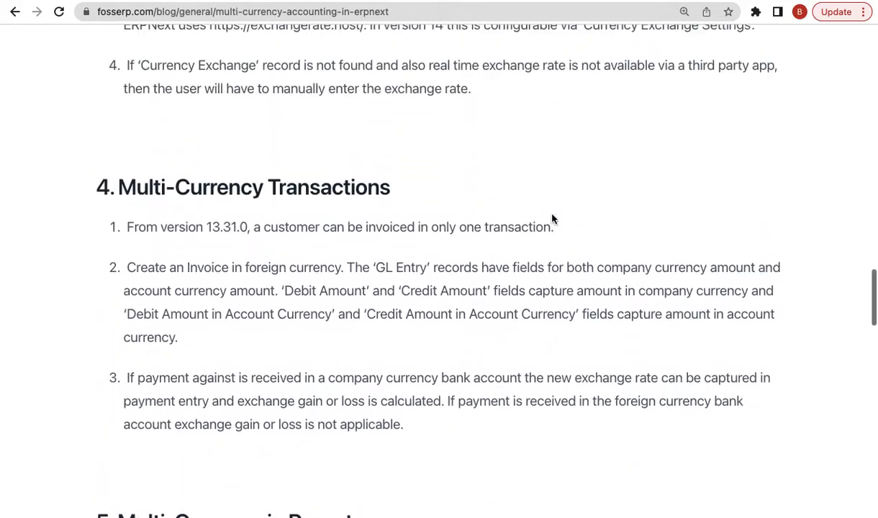
double_click(215, 228)
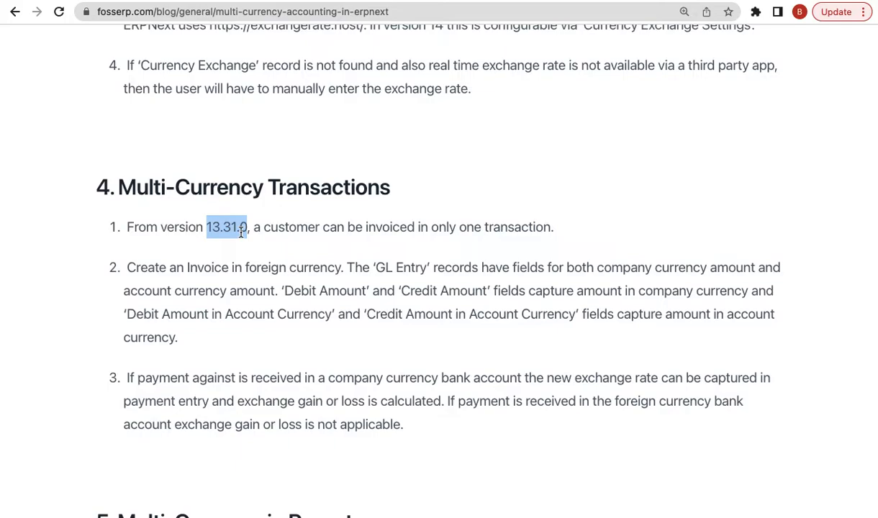
double_click(217, 229)
scroll(334, 278, down, 1)
scroll(359, 272, up, 2)
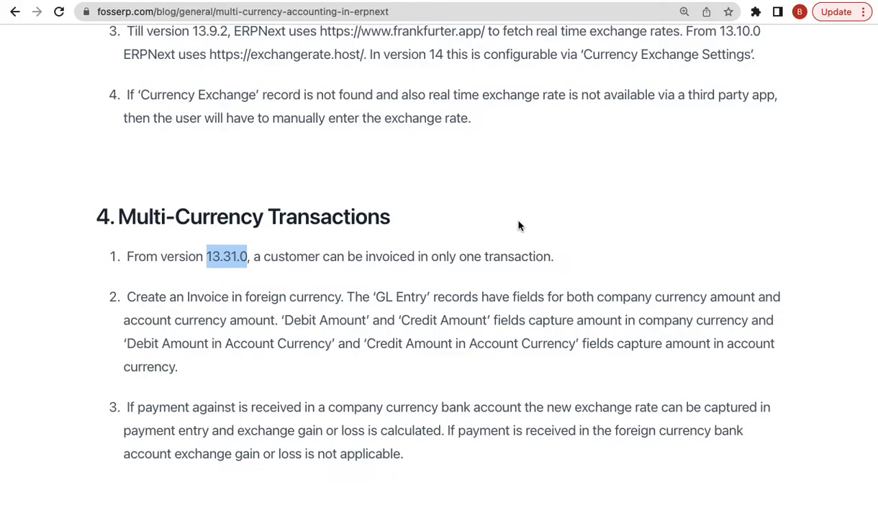
scroll(623, 206, up, 1)
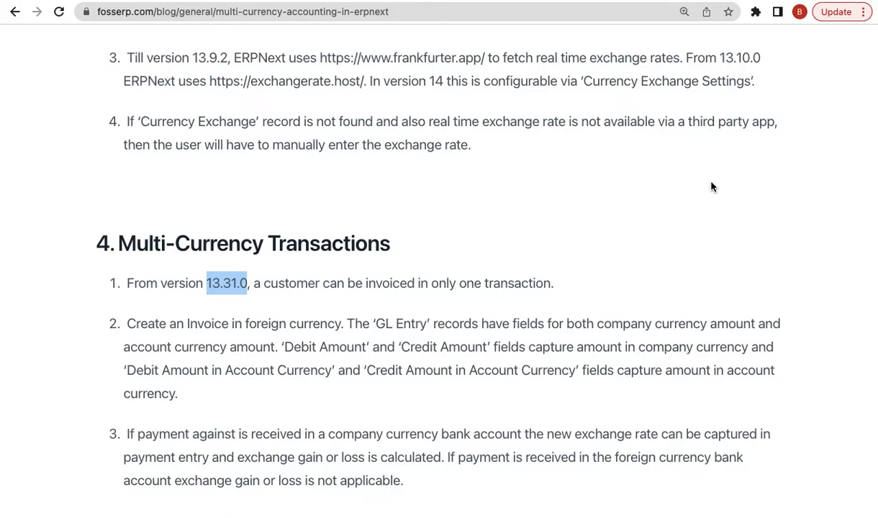
scroll(711, 187, down, 3)
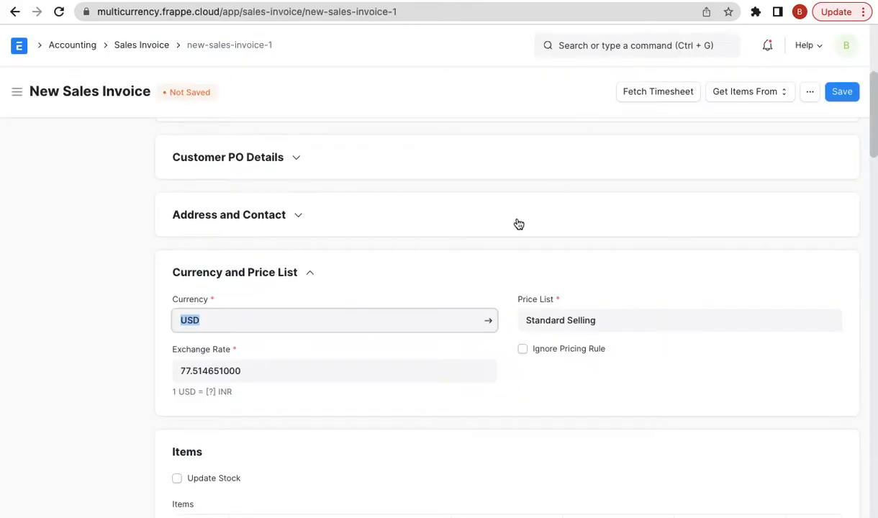
- Change the invoice currency from USD to Indian Rupee (INR)
scroll(518, 224, down, 6)
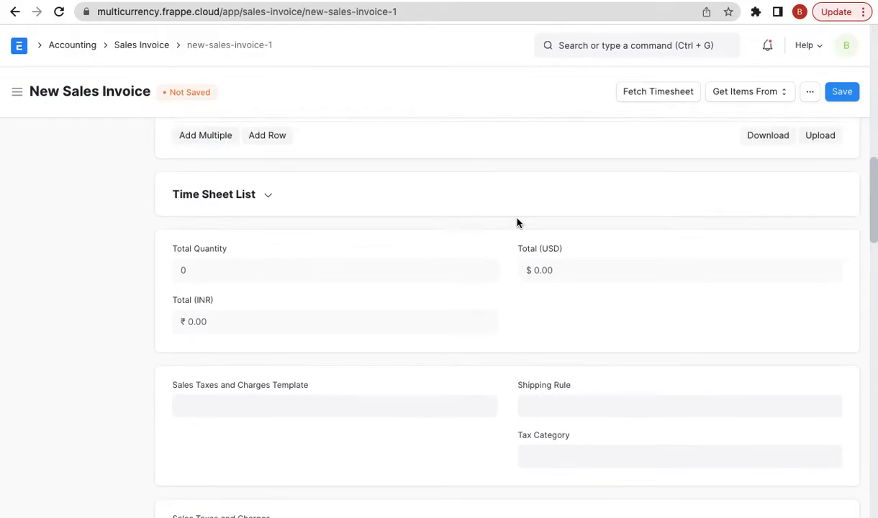
scroll(518, 224, up, 15)
scroll(518, 224, down, 4)
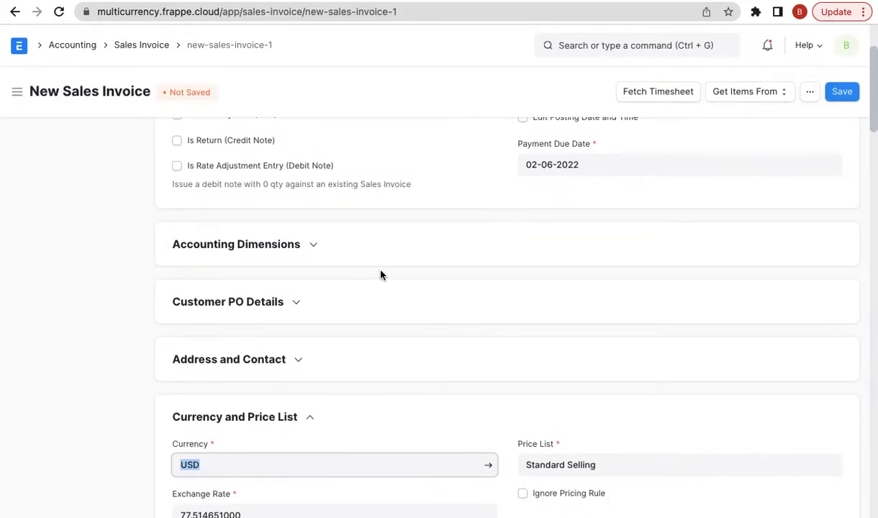
scroll(484, 260, up, 4)
scroll(484, 259, down, 1)
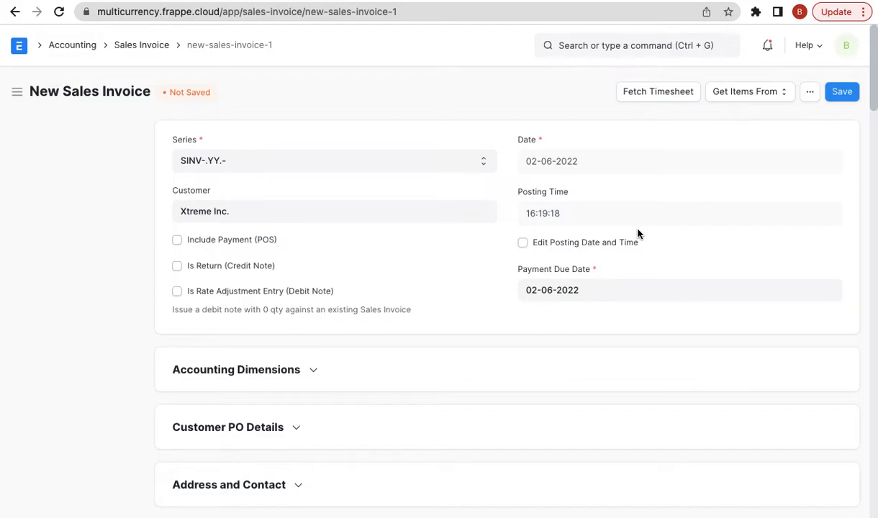
scroll(553, 287, down, 3)
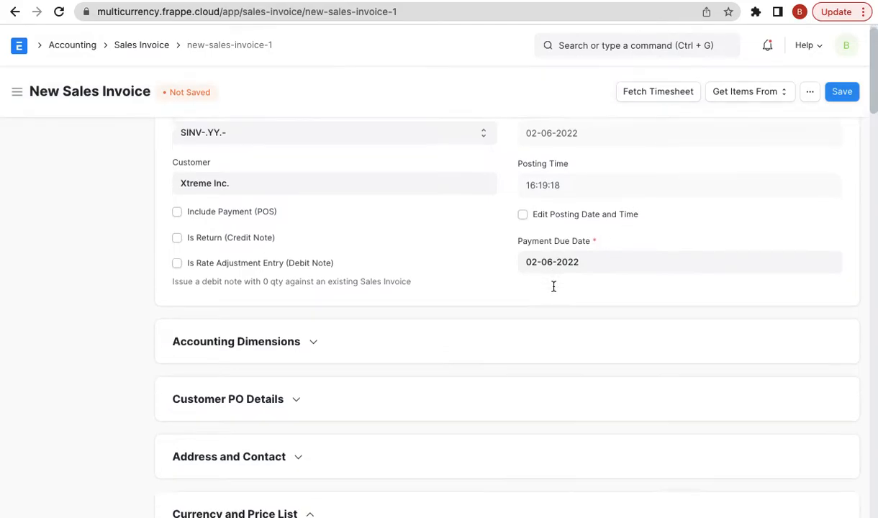
scroll(353, 329, down, 1)
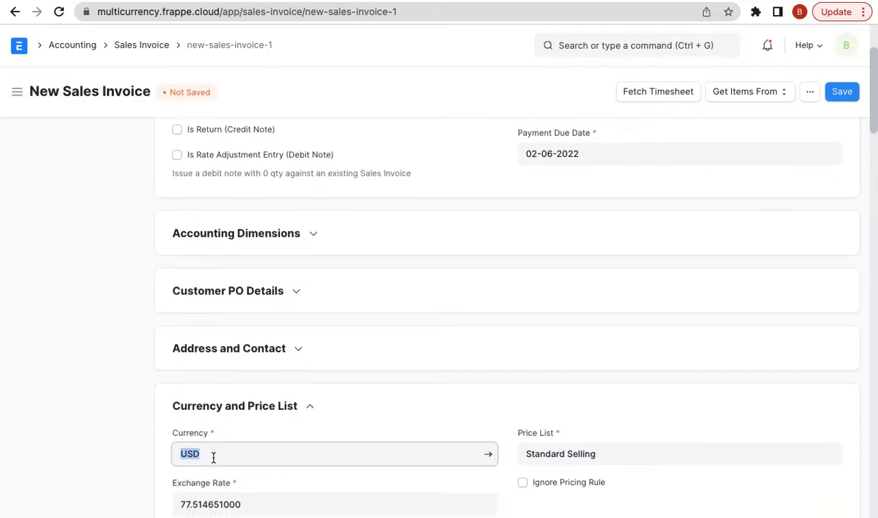
scroll(214, 403, down, 2)
text(inr)
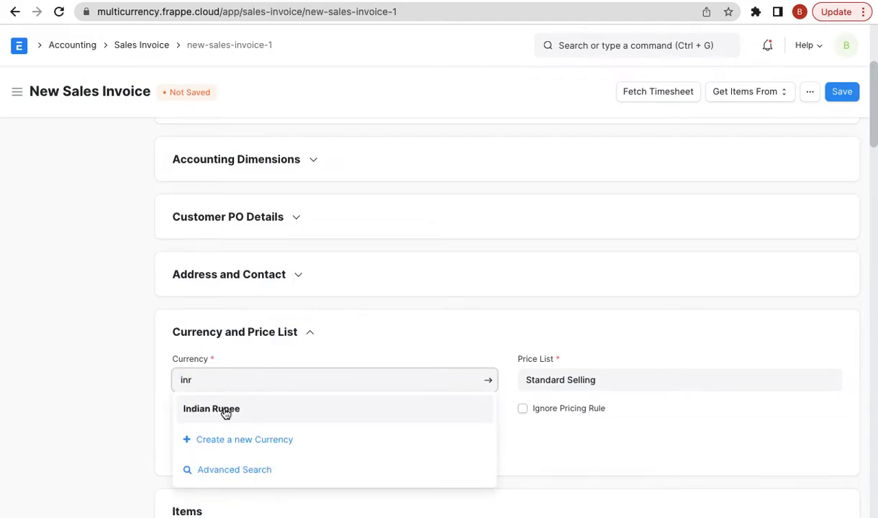
click(229, 410)
- Expand Accounting Details to confirm the invoice debits Debtors USD - FE
click(259, 331)
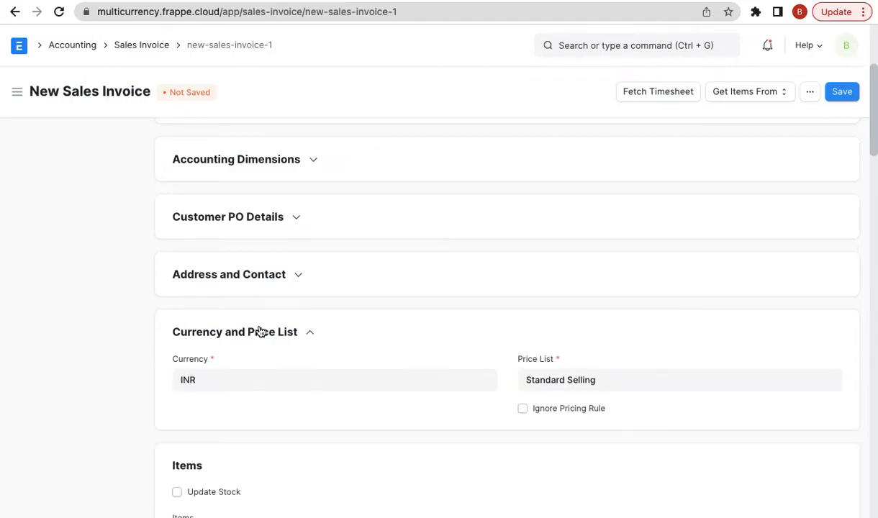
scroll(320, 407, down, 7)
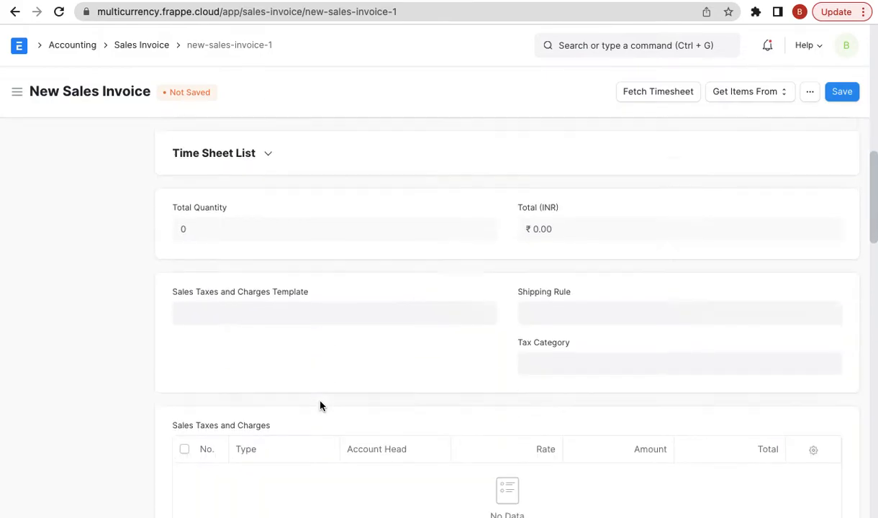
scroll(320, 407, down, 15)
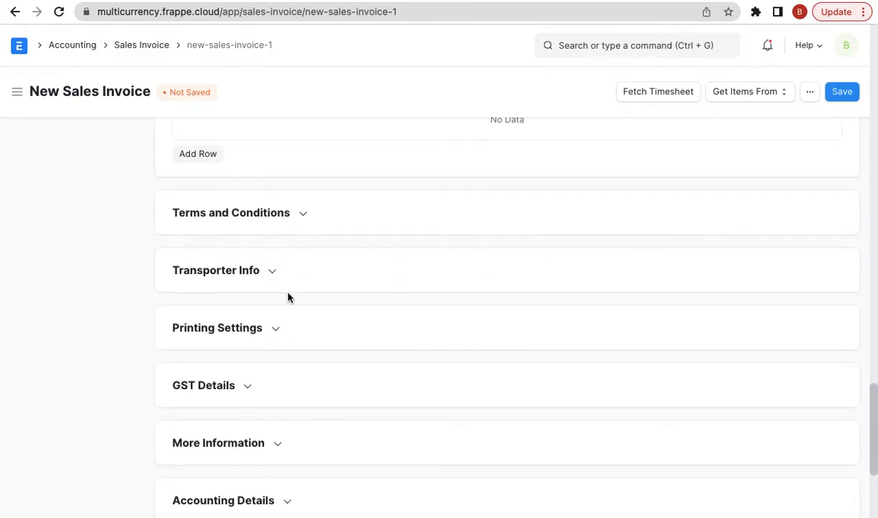
scroll(254, 371, down, 1)
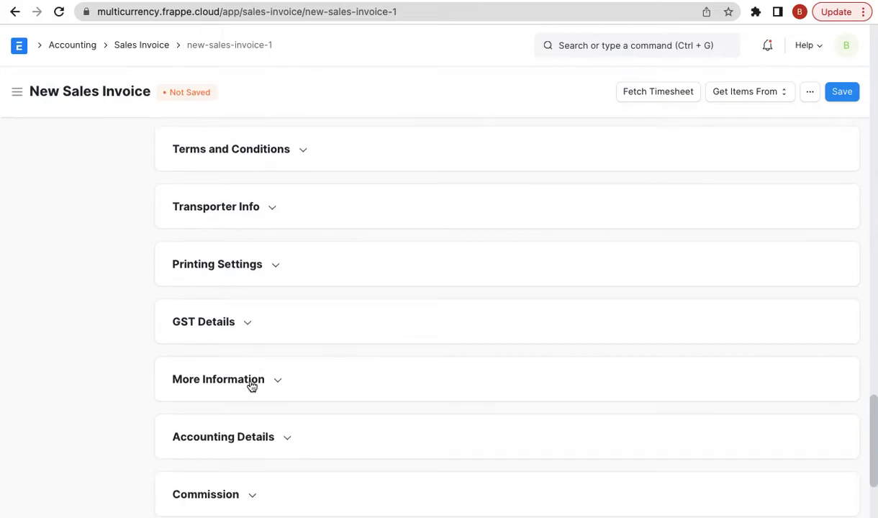
click(248, 435)
scroll(367, 344, down, 3)
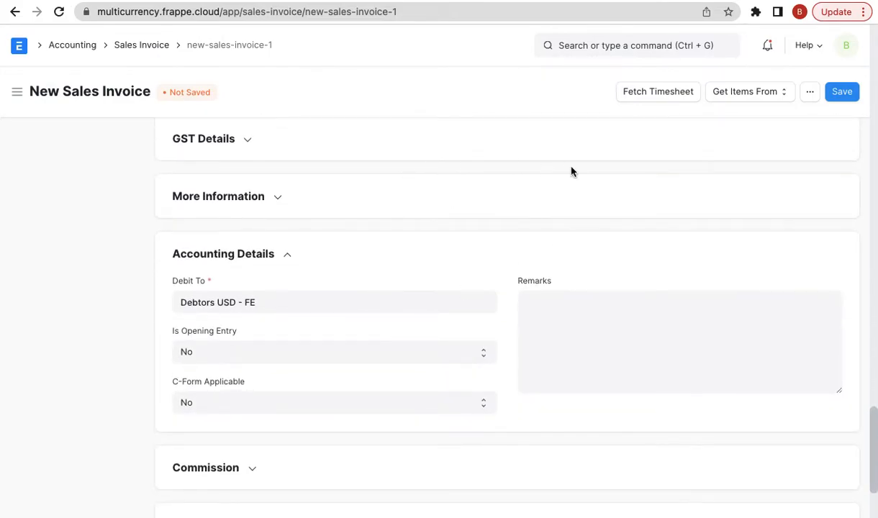
scroll(729, 209, up, 9)
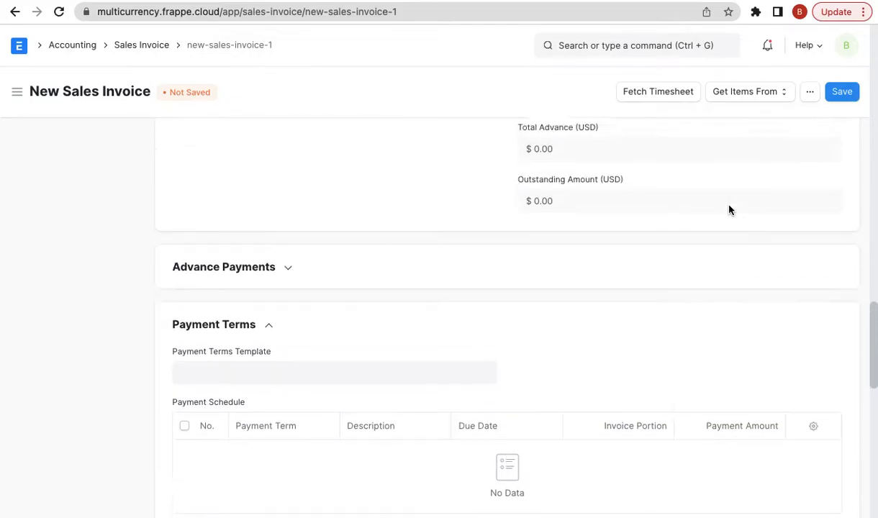
scroll(729, 210, up, 10)
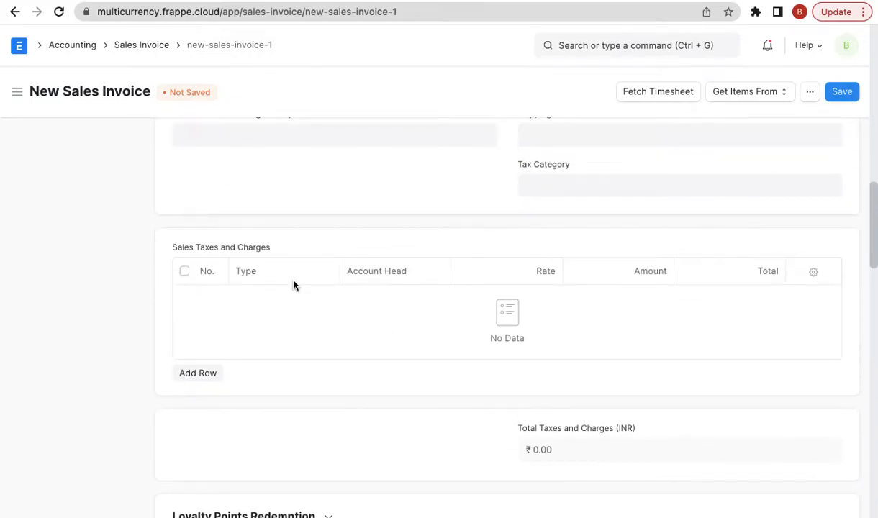
scroll(293, 285, up, 7)
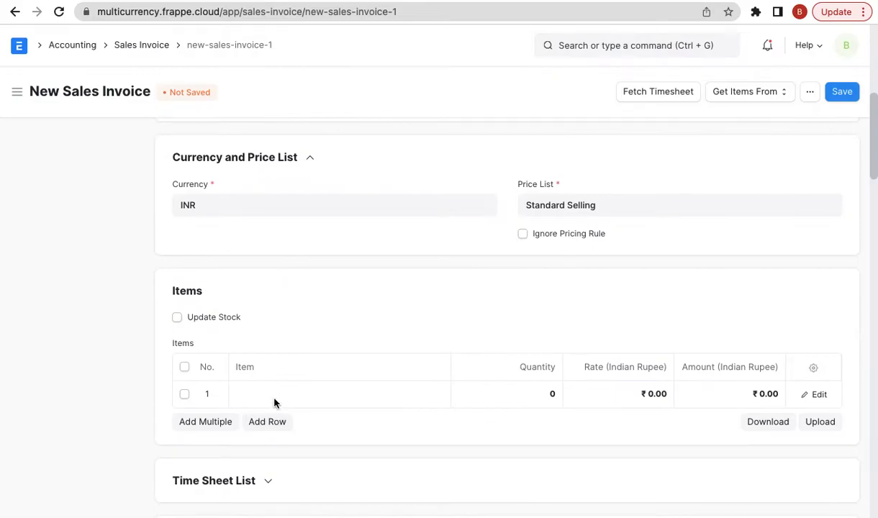
click(277, 396)
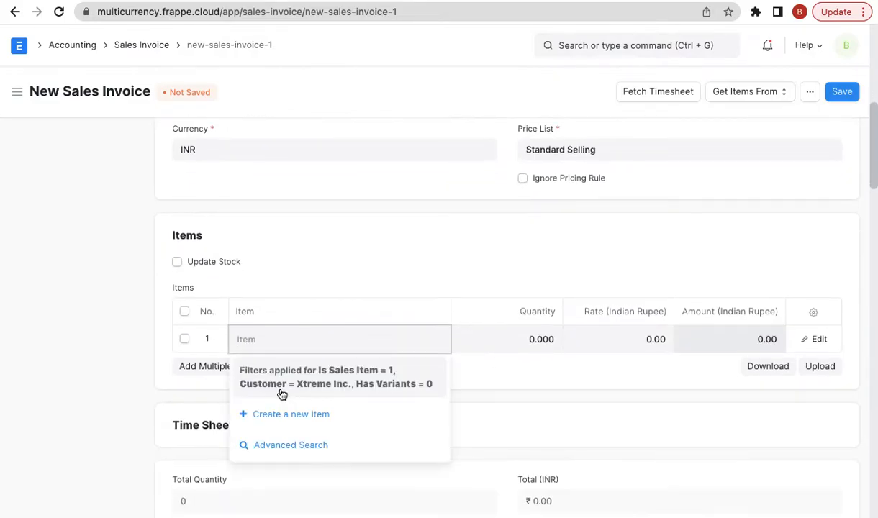
- Create a non-stock 'Consulting Service' item in the Services group for the invoice
click(281, 414)
click(310, 142)
text(Consul)
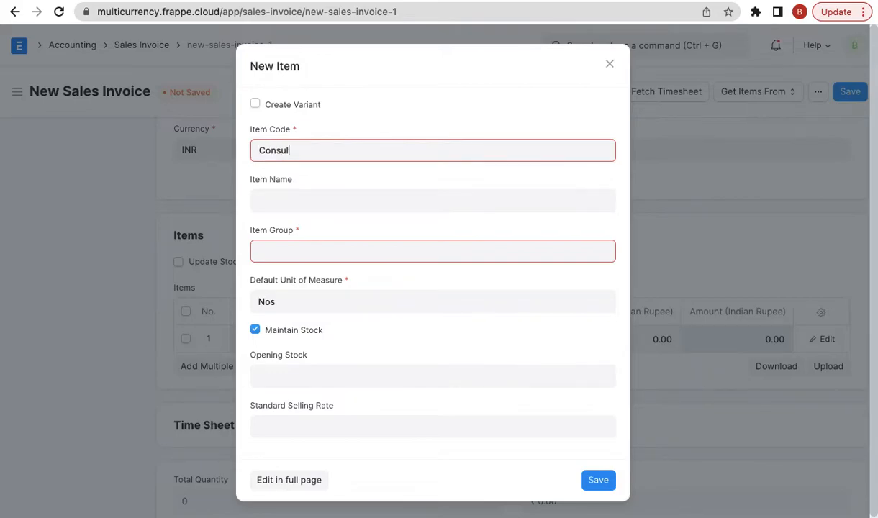
text(ting )
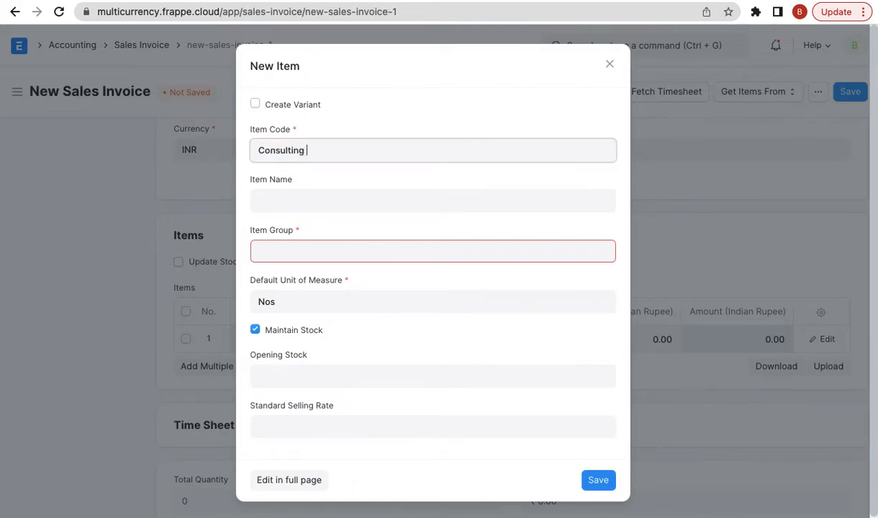
text(Service)
click(290, 330)
click(323, 245)
text(serv)
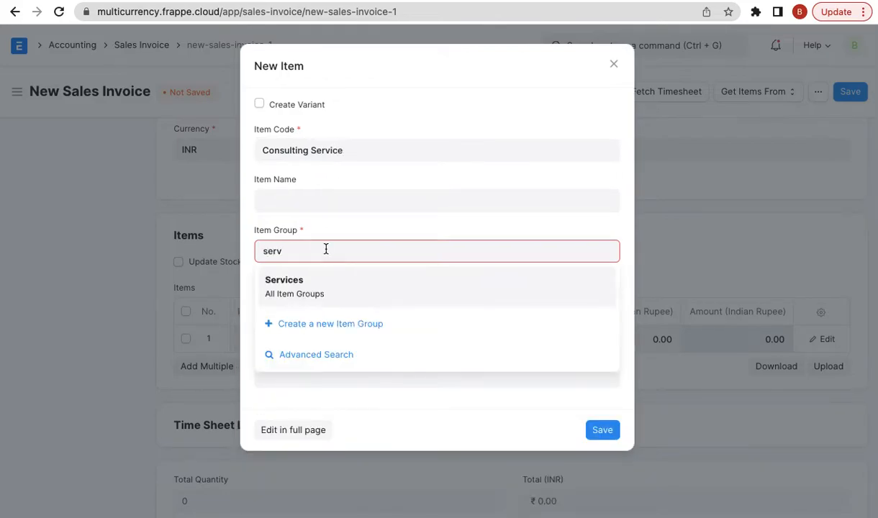
click(316, 288)
click(607, 430)
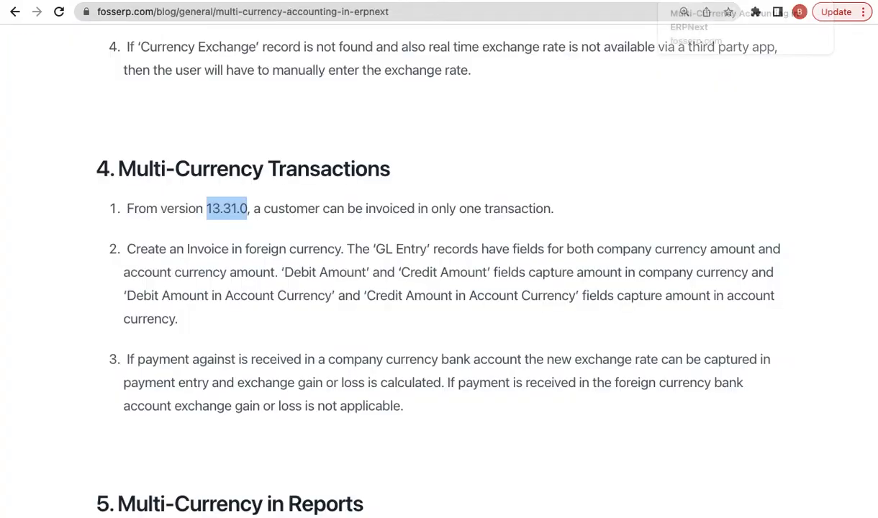
- Open the v13.31.0 Release Note on GitHub in a new tab
scroll(512, 410, down, 7)
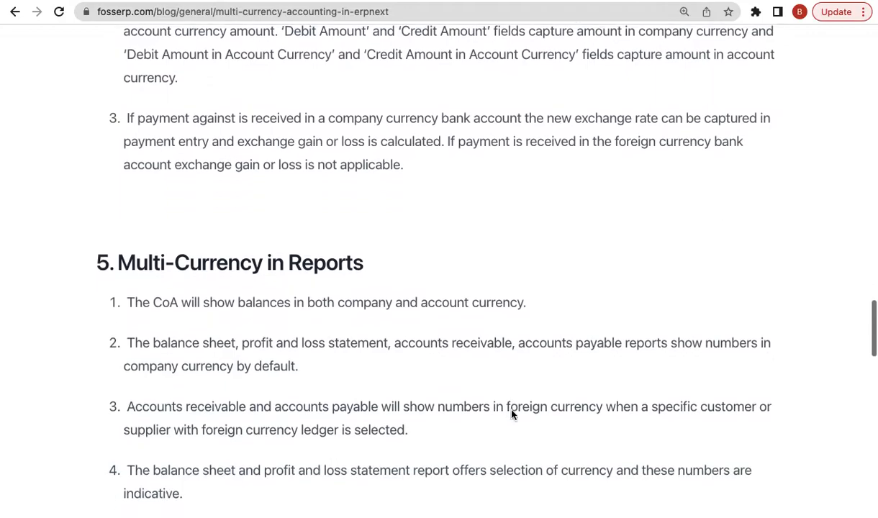
scroll(511, 410, down, 5)
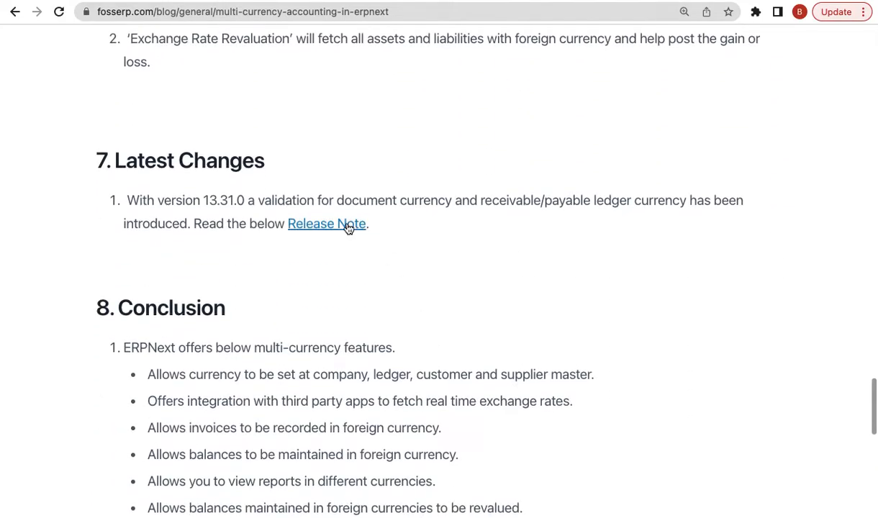
right_click(344, 227)
click(371, 178)
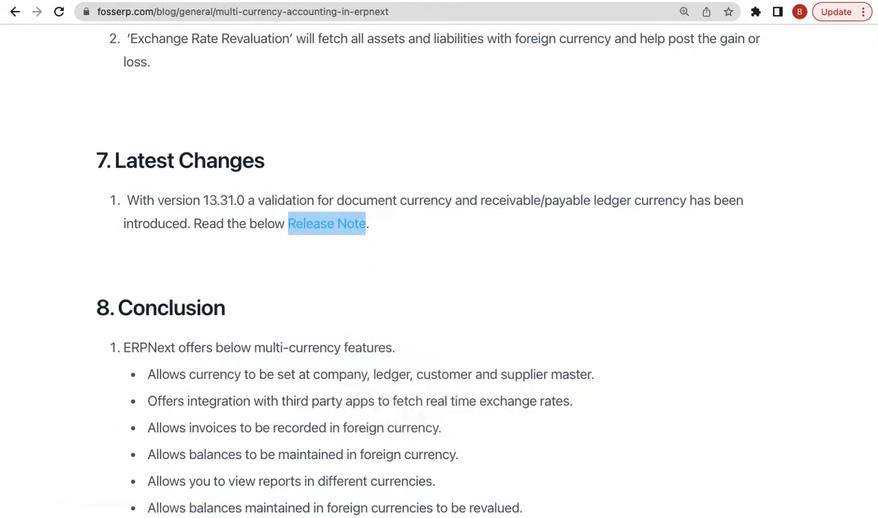
click(724, 4)
scroll(490, 332, down, 2)
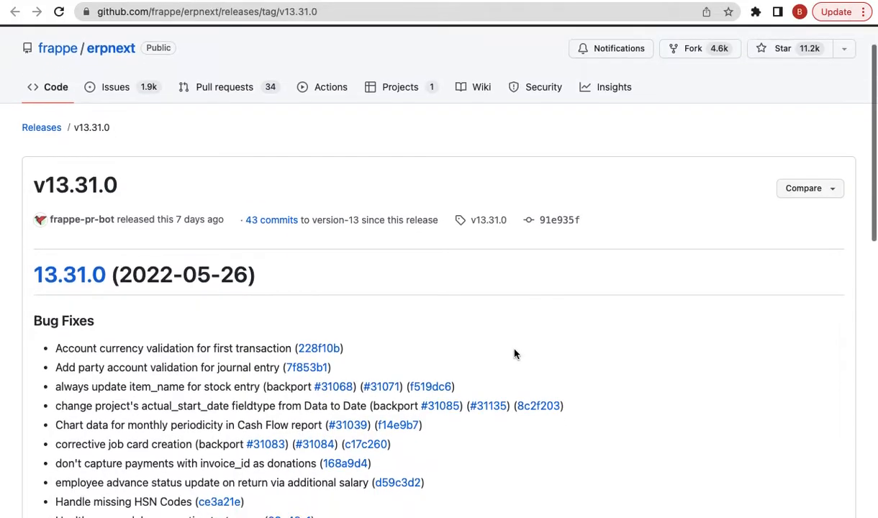
triple_click(126, 314)
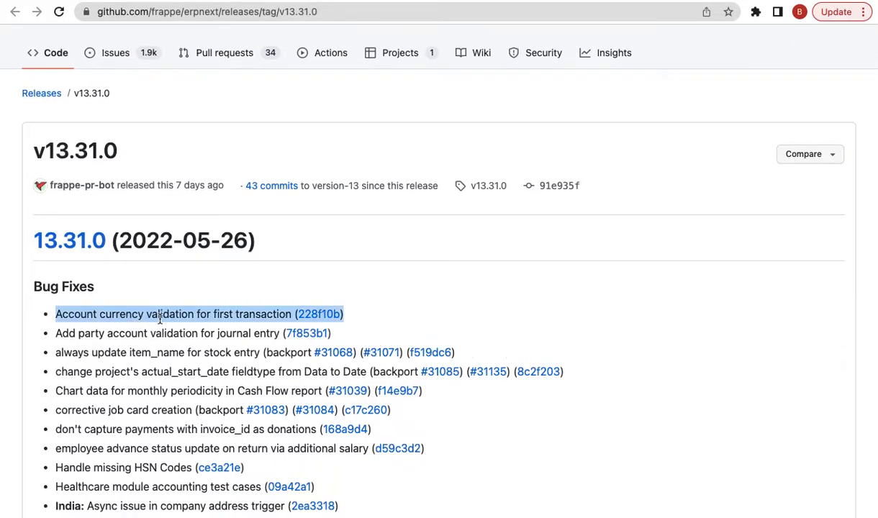
click(316, 314)
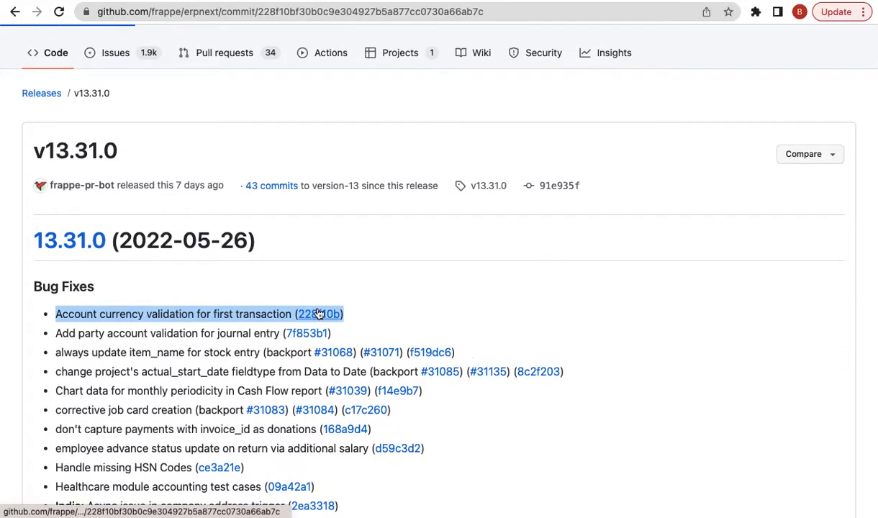
scroll(411, 420, down, 10)
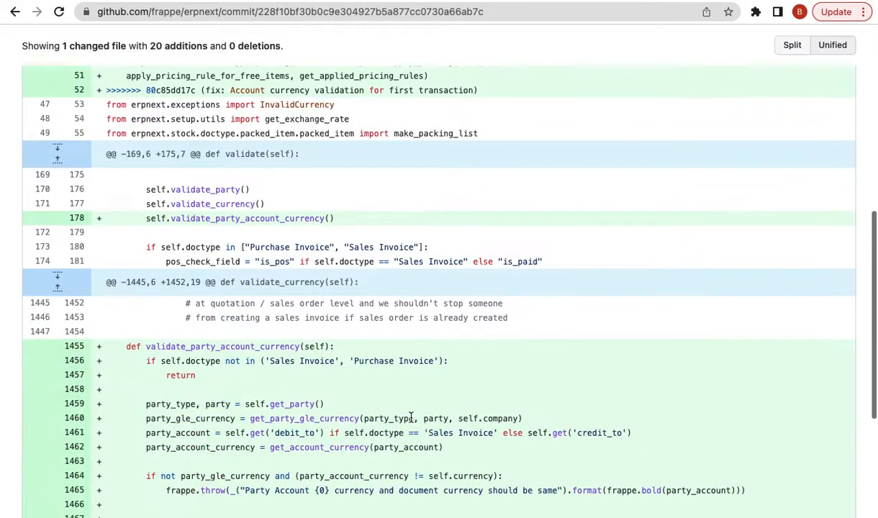
scroll(411, 422, up, 10)
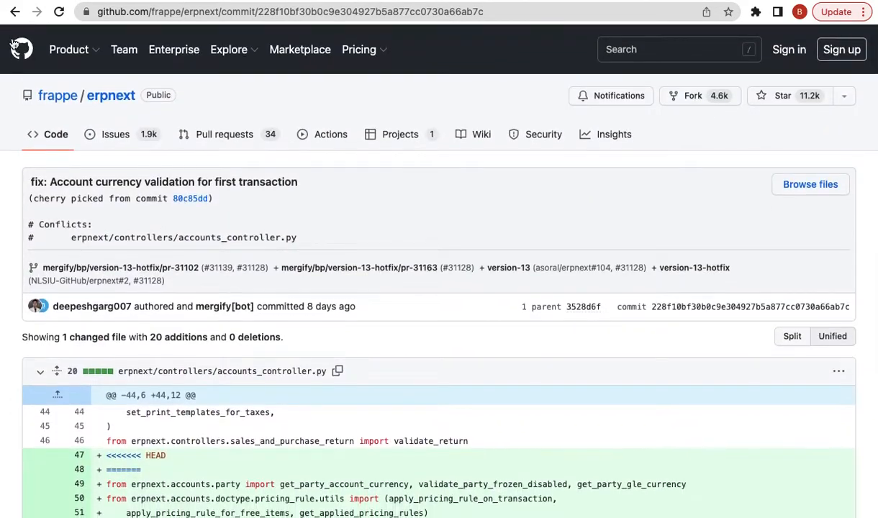
click(14, 12)
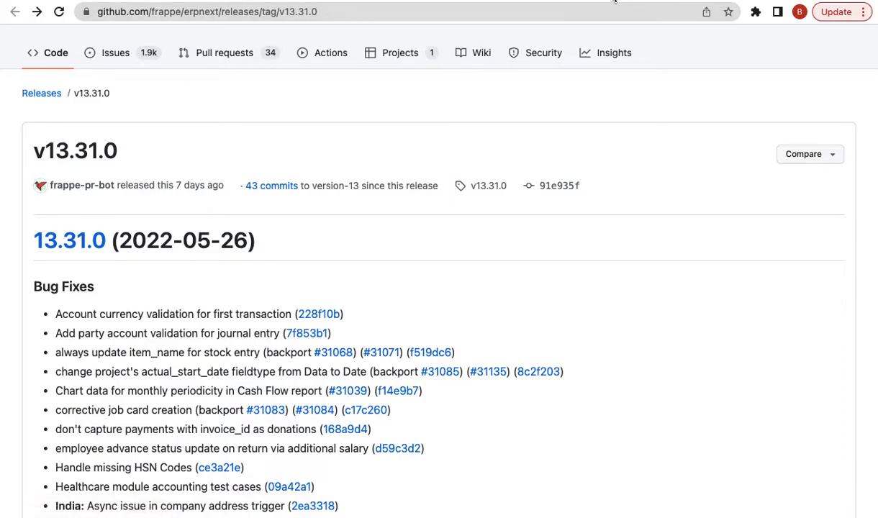
click(614, 1)
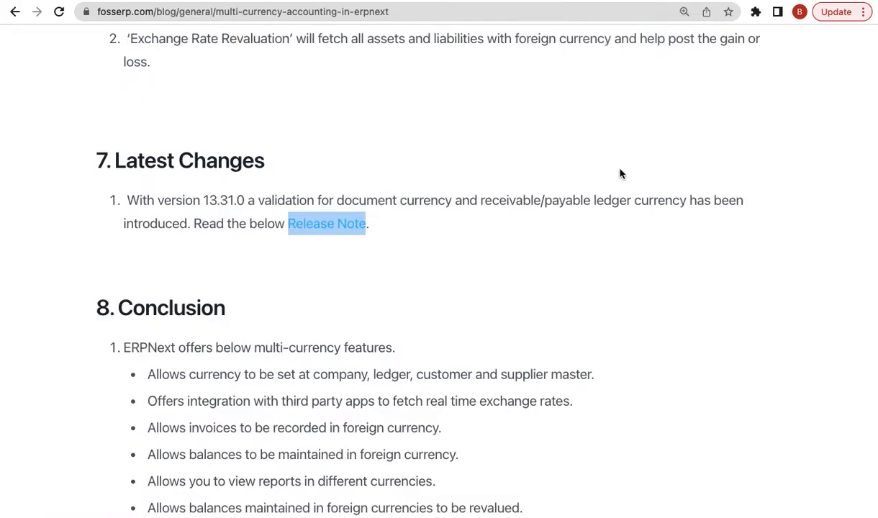
- Scroll the multi-currency article up to its title, then return to the New Sales Invoice
scroll(620, 173, up, 15)
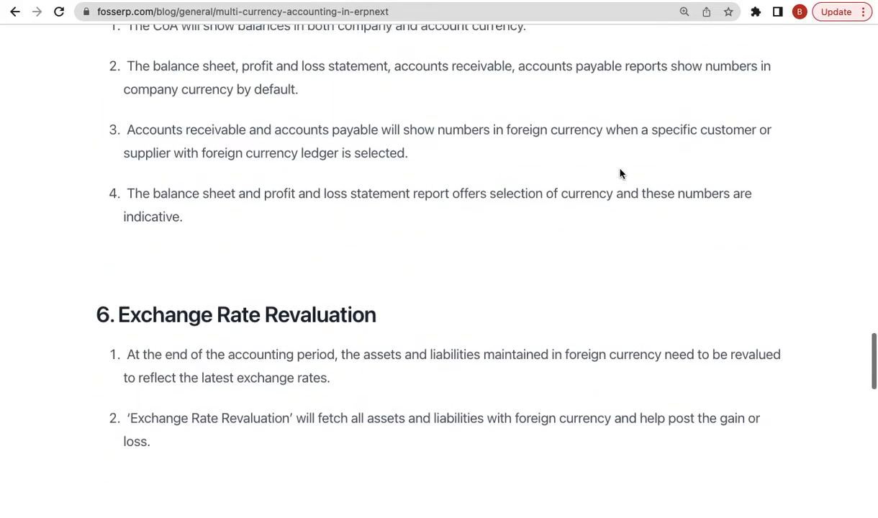
scroll(621, 173, up, 15)
scroll(620, 174, down, 9)
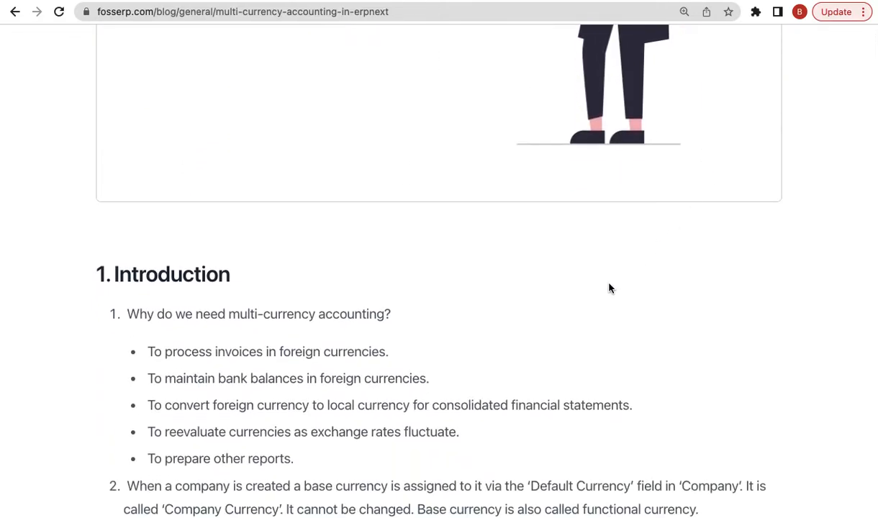
scroll(686, 209, up, 10)
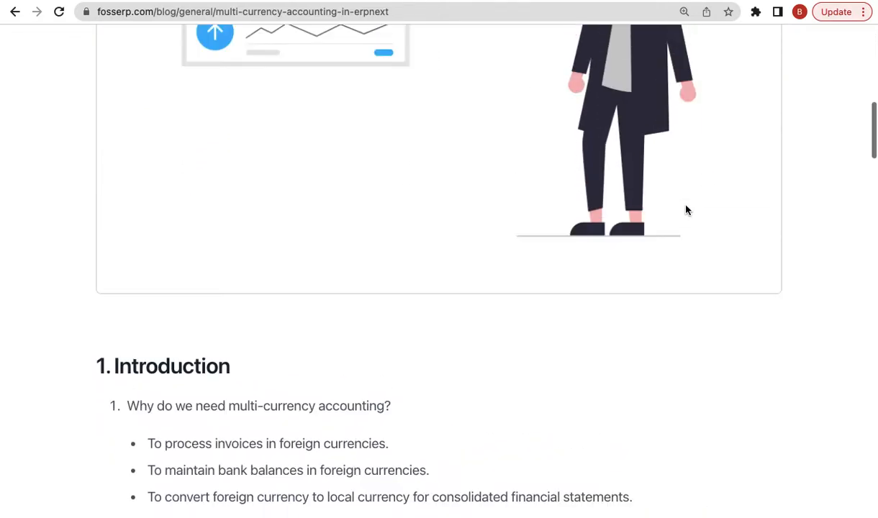
click(496, 0)
- Open System Settings with Date and Number Format expanded, then scroll the blog to Currency Master
click(596, 49)
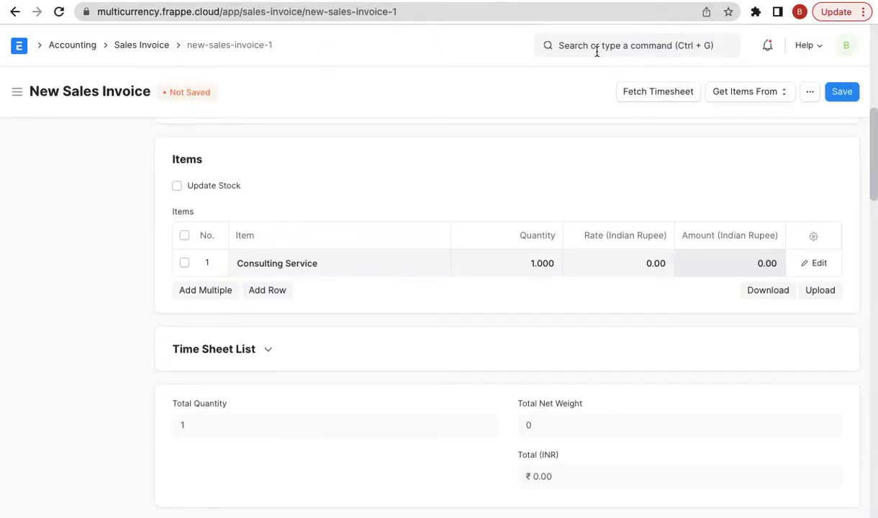
text(syste s)
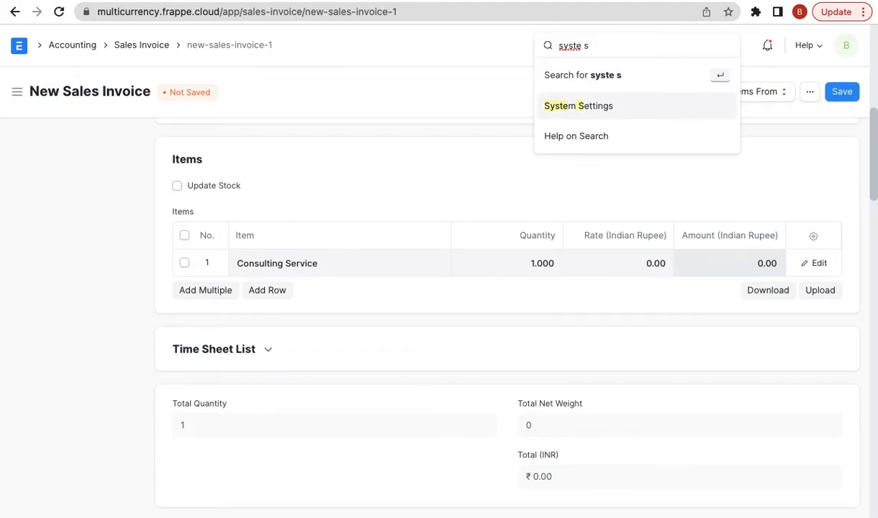
key(Down)
key(Return)
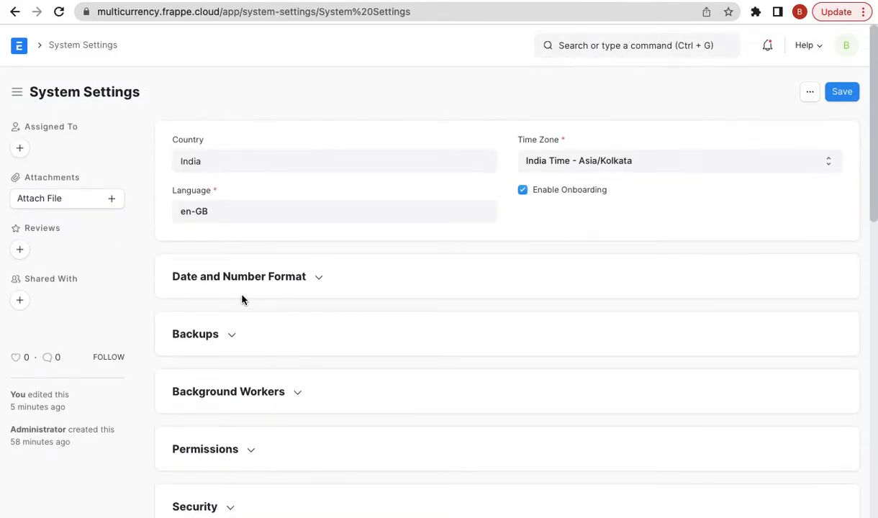
click(209, 276)
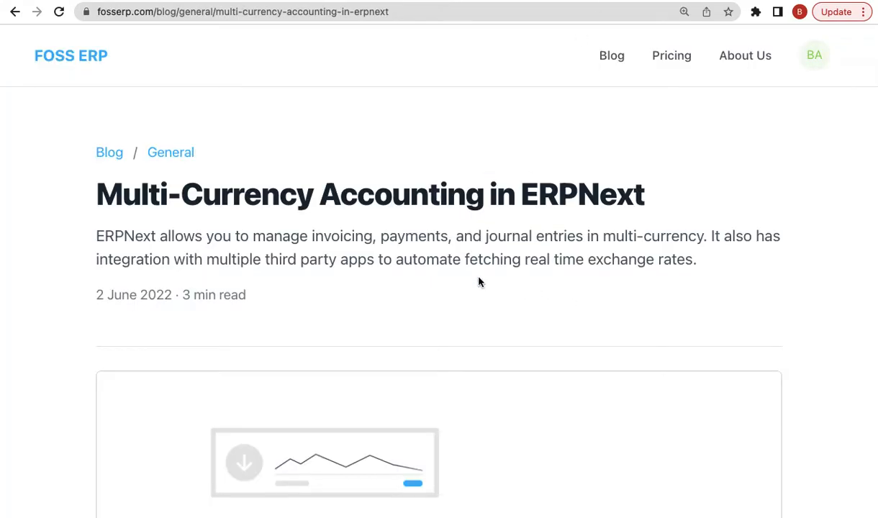
scroll(480, 280, down, 10)
scroll(479, 281, down, 8)
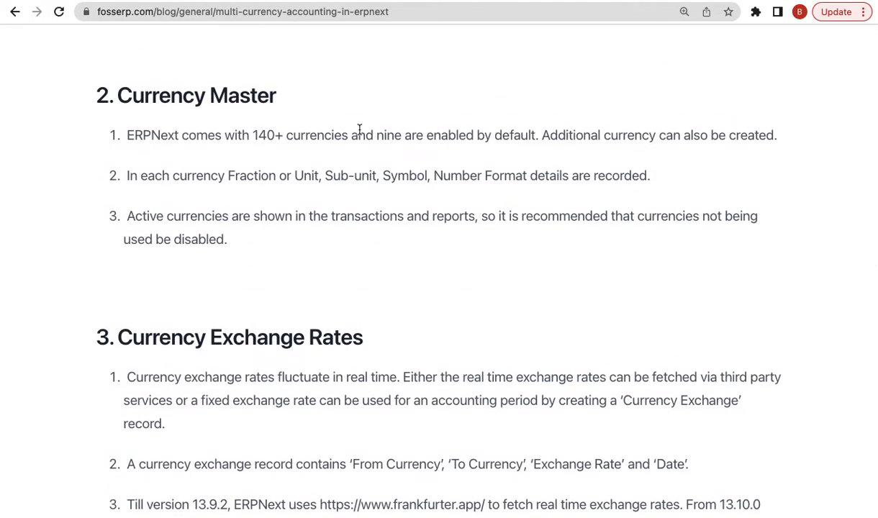
- Highlight the Currency Master advice to disable currencies that are not used
key(ctrl+super+f)
triple_click(441, 238)
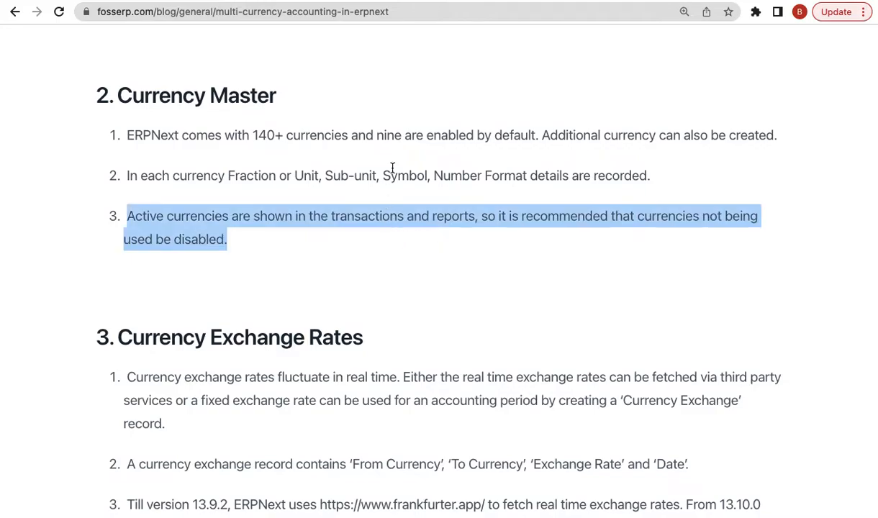
- Open the INR currency record and point out fraction Paisa with 100 fraction units
click(560, 2)
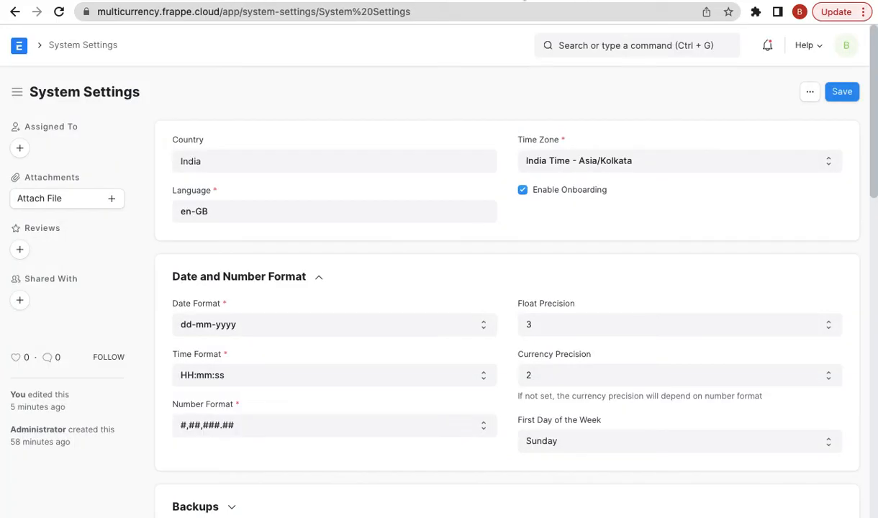
click(563, 45)
text(curren)
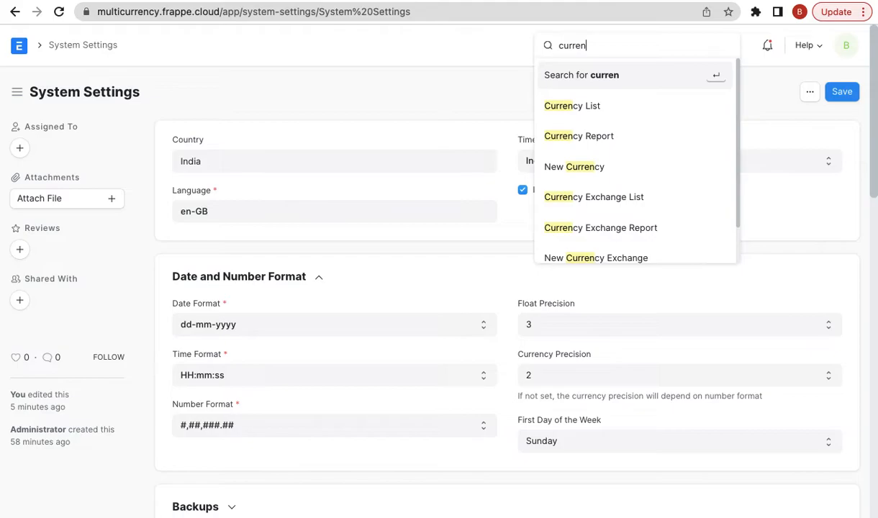
click(547, 100)
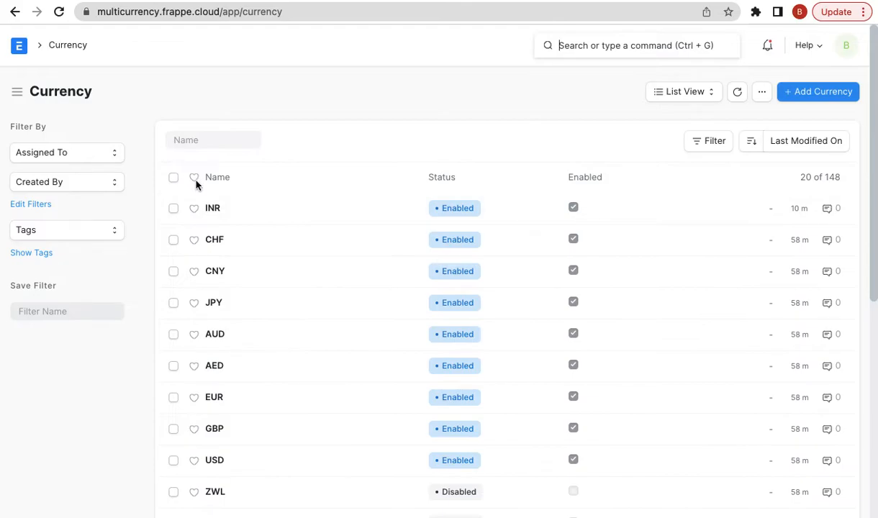
click(211, 208)
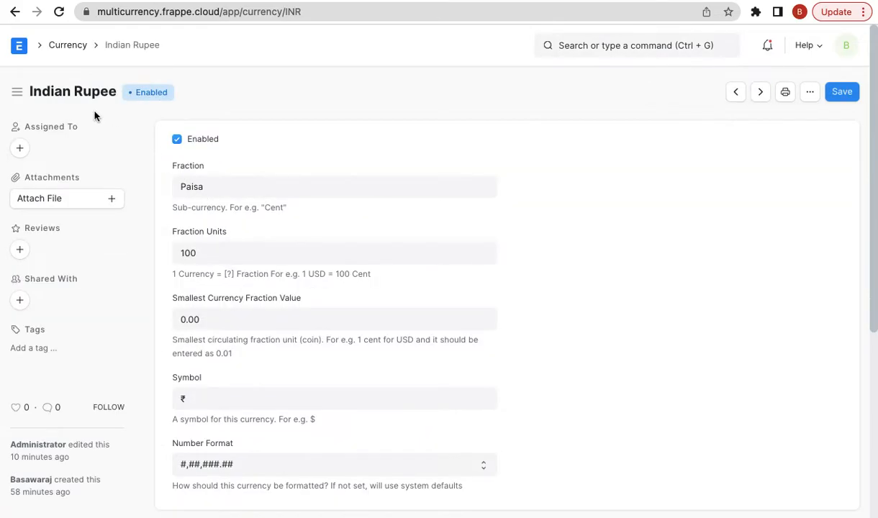
click(256, 178)
click(260, 255)
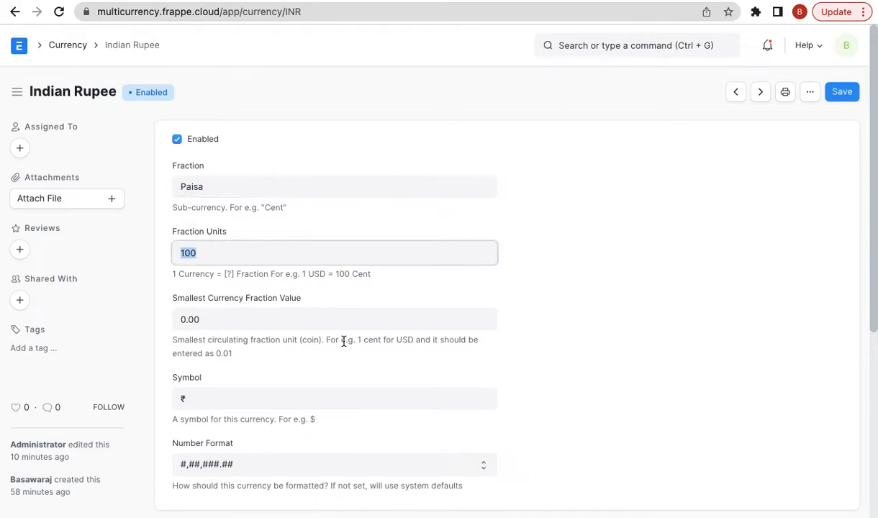
- Review the rest of the INR record, then reopen System Settings
scroll(344, 341, down, 1)
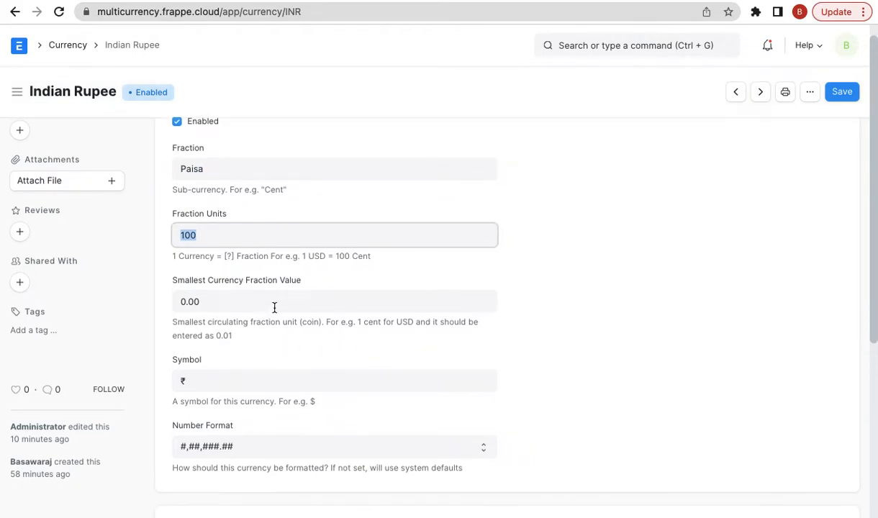
scroll(275, 307, down, 1)
scroll(244, 369, down, 1)
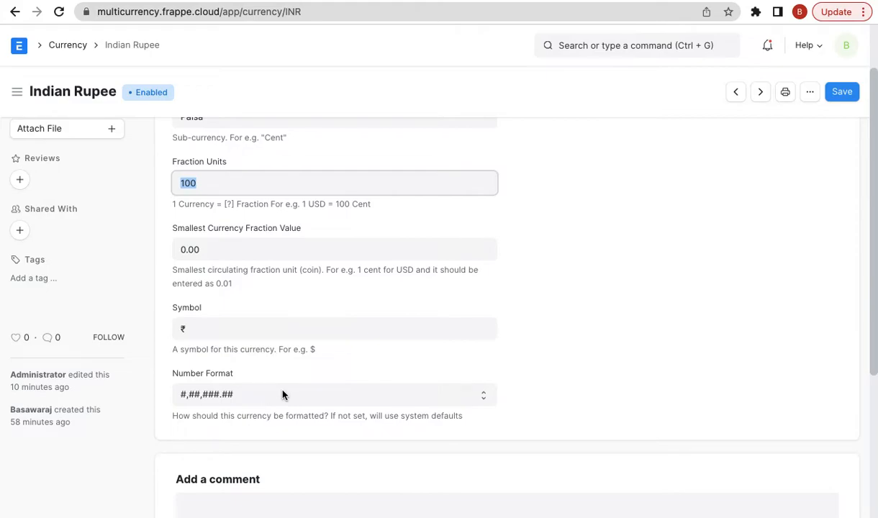
scroll(405, 321, up, 1)
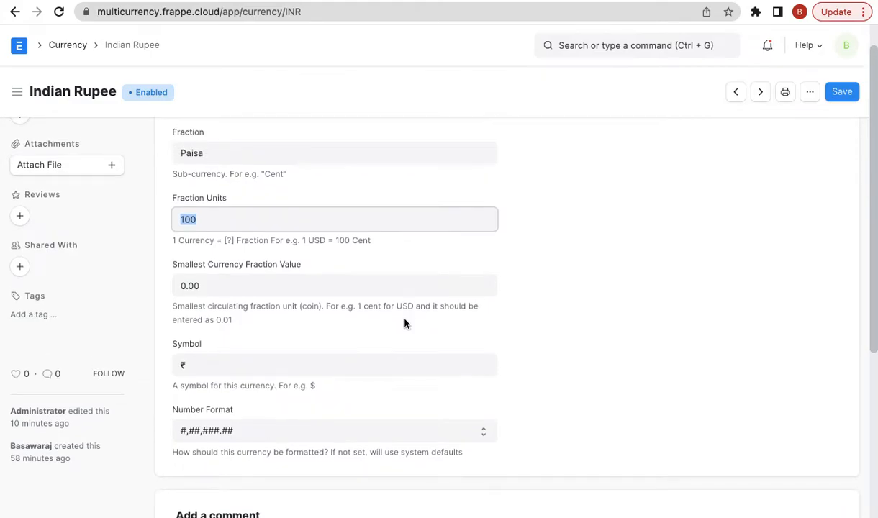
click(632, 44)
text(system s)
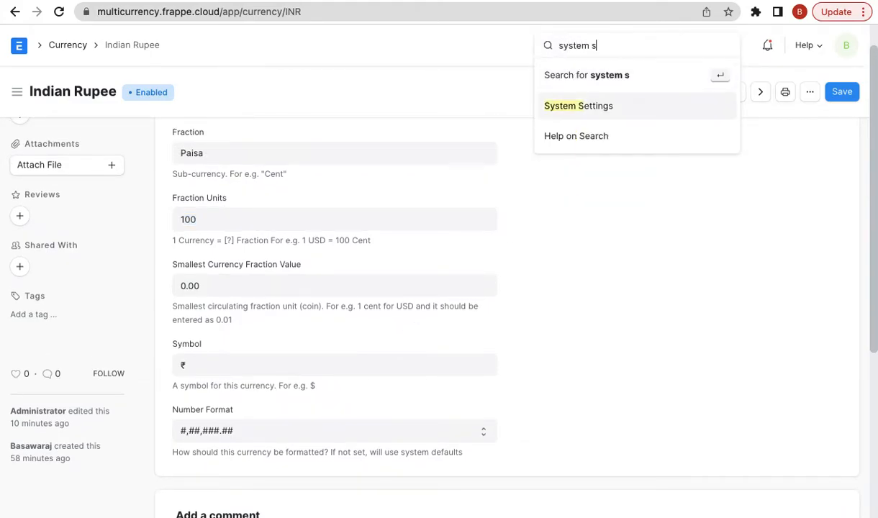
key(Return)
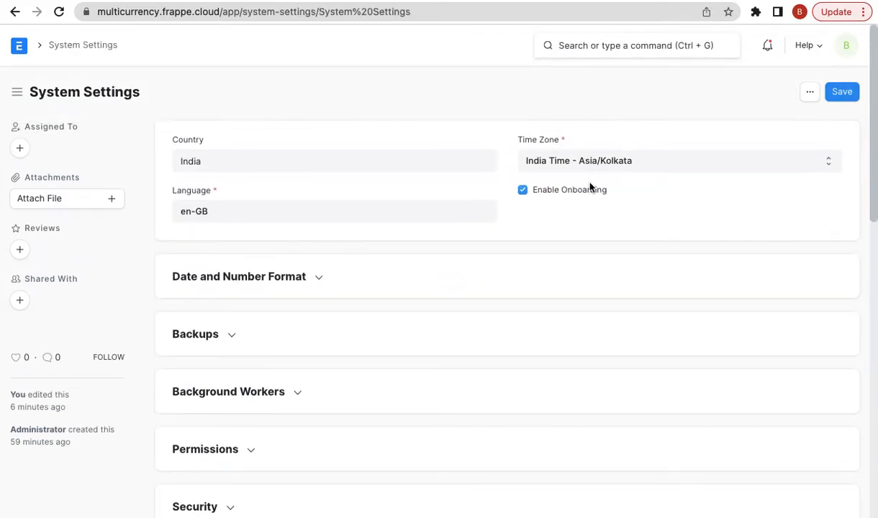
- Set Currency Precision to 4 in System Settings and save
click(226, 276)
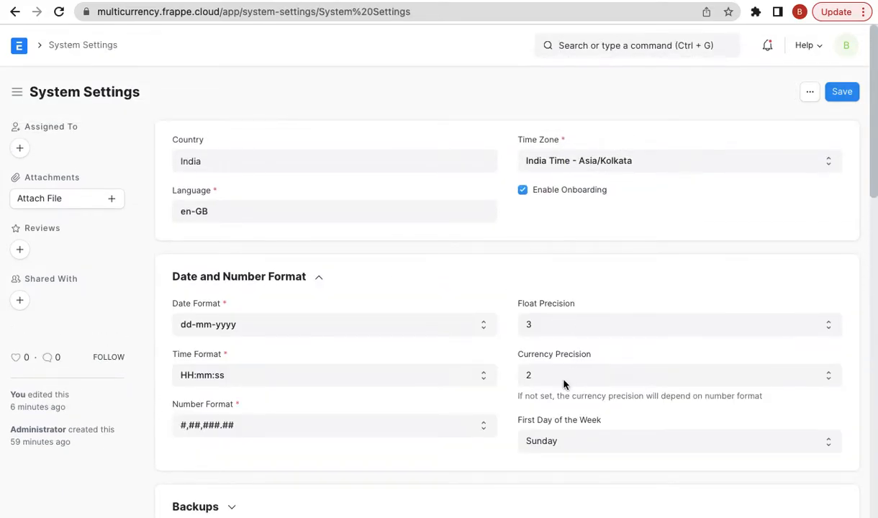
click(539, 370)
click(557, 405)
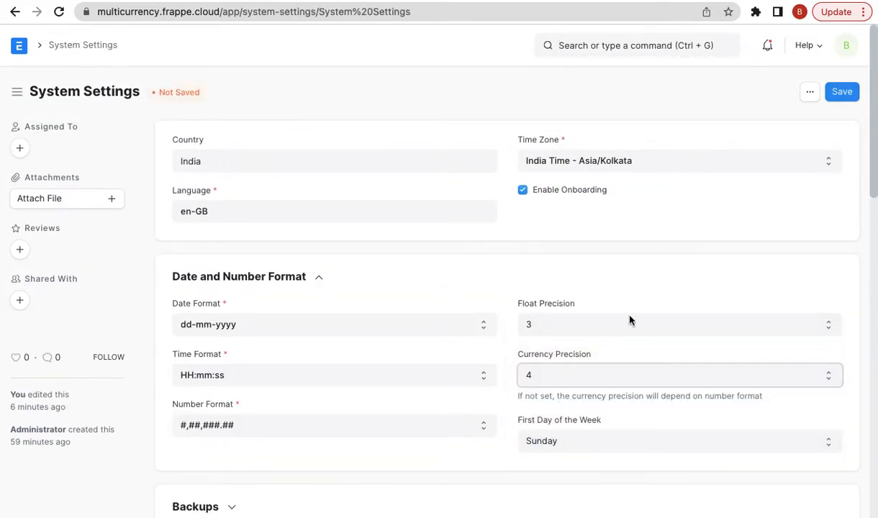
click(847, 92)
- Reload the Indian Rupee currency and set its Smallest Currency Fraction Value to 0.0001
click(15, 12)
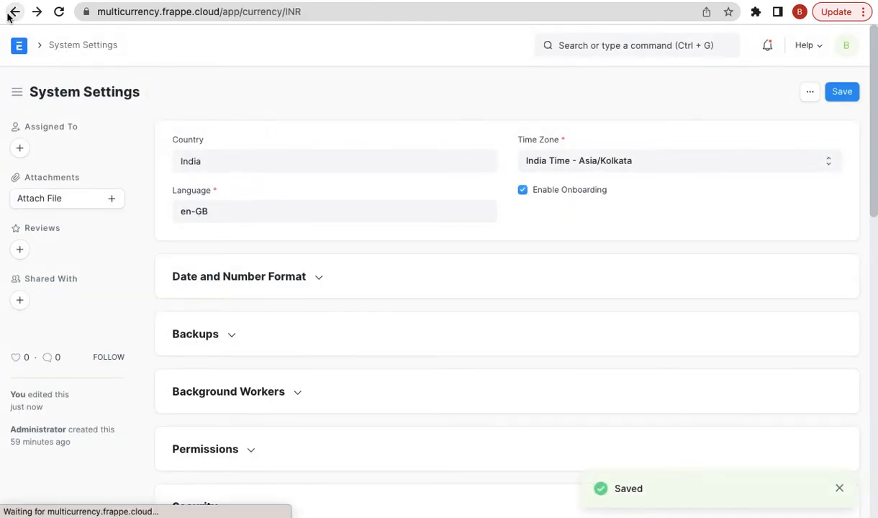
key(super+r)
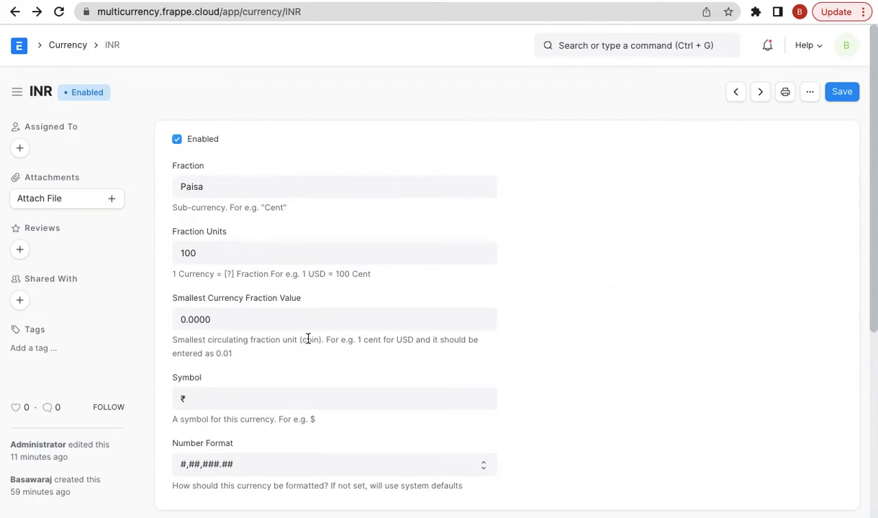
click(276, 318)
click(551, 282)
click(382, 316)
text(0.0000)
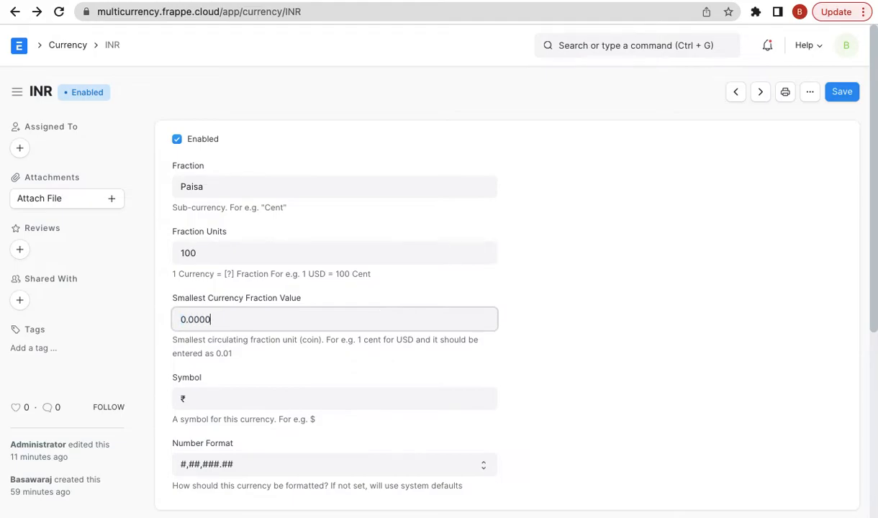
text(1)
click(771, 221)
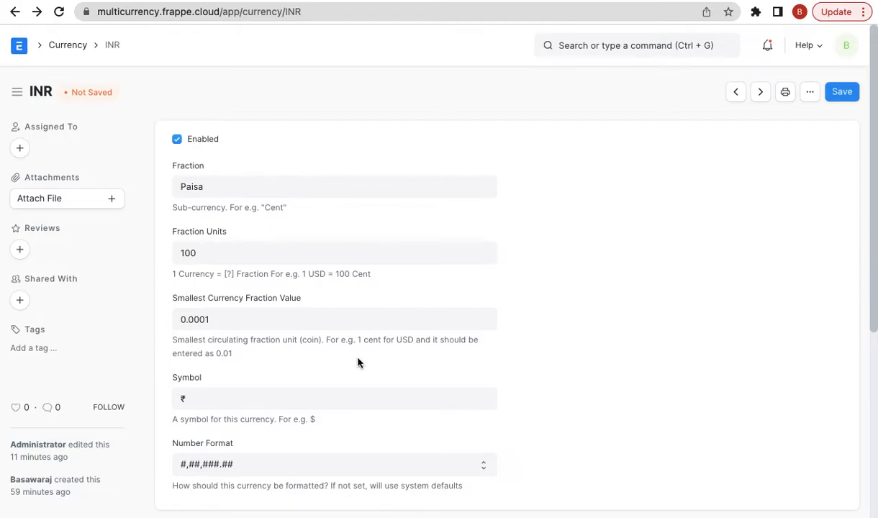
- Open System Settings and change Currency Precision from 4 back to 2, then save
click(594, 3)
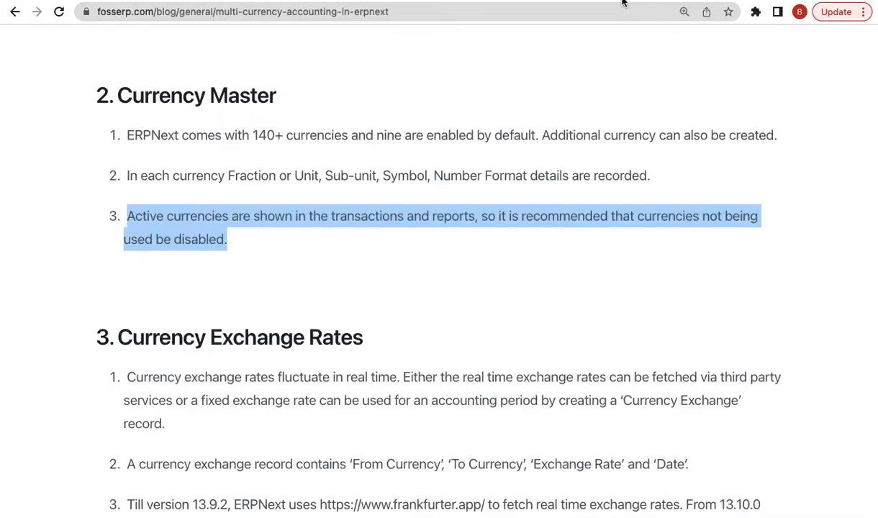
click(553, 4)
click(582, 43)
text(system)
key(Down)
key(Down)
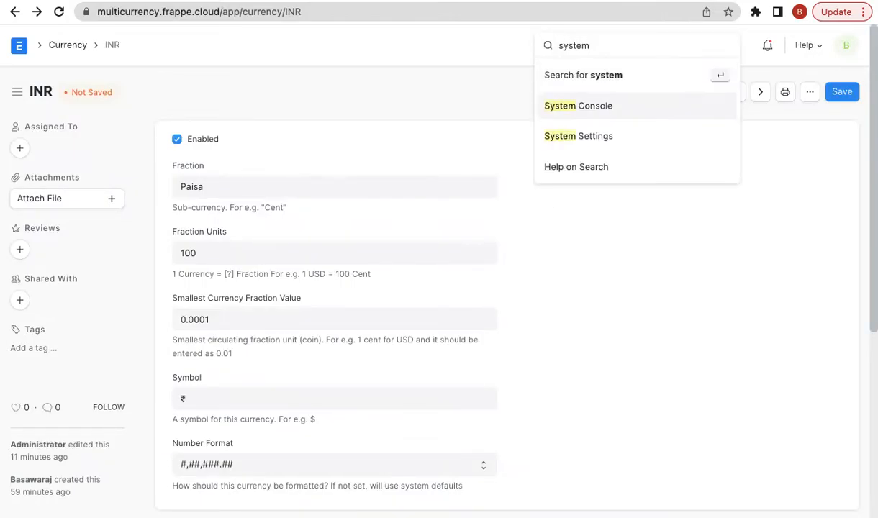
key(Return)
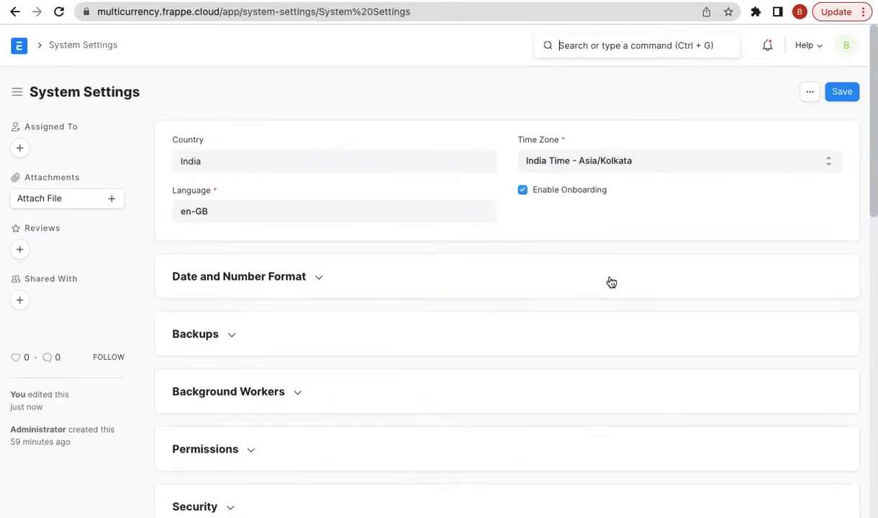
click(279, 275)
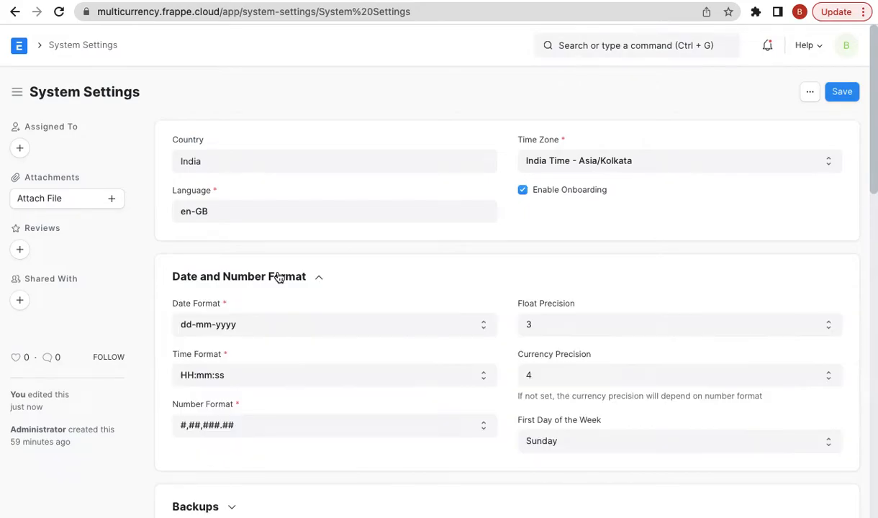
click(544, 379)
click(552, 346)
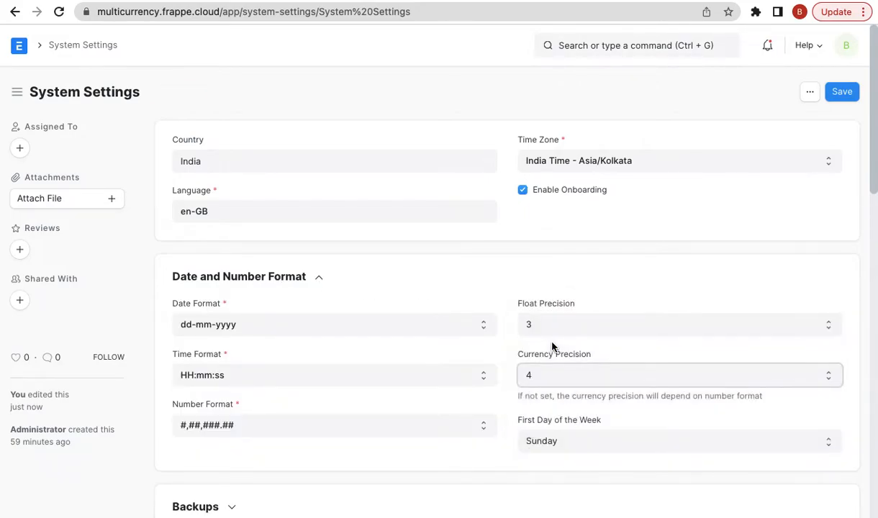
click(842, 92)
- Open British Pound from the Currency list, untick Enabled, and save it
click(14, 12)
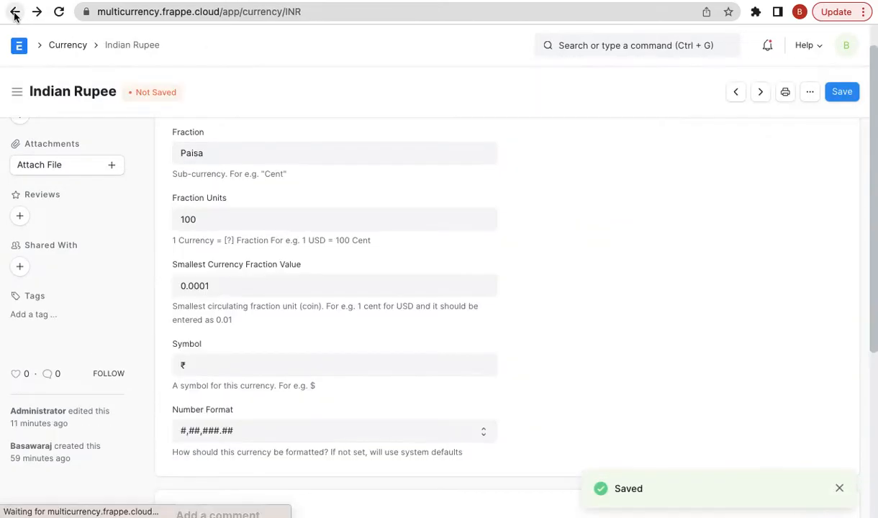
click(15, 12)
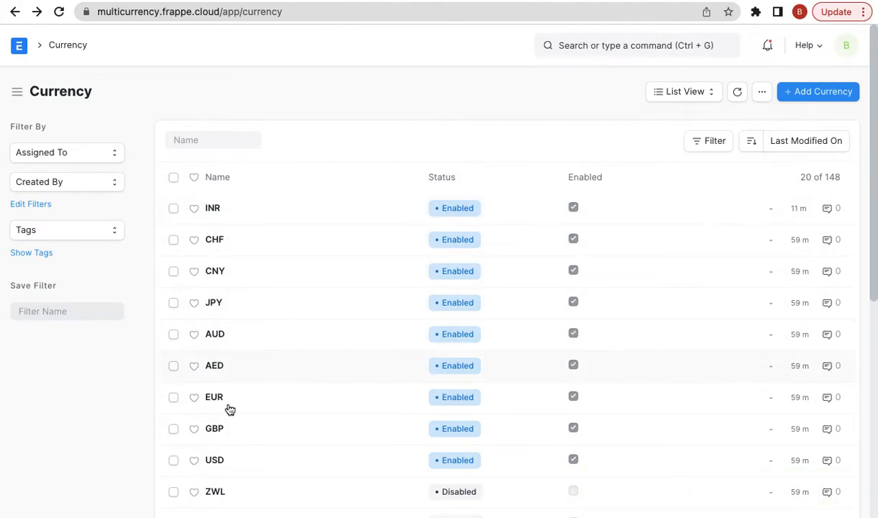
scroll(229, 430, down, 1)
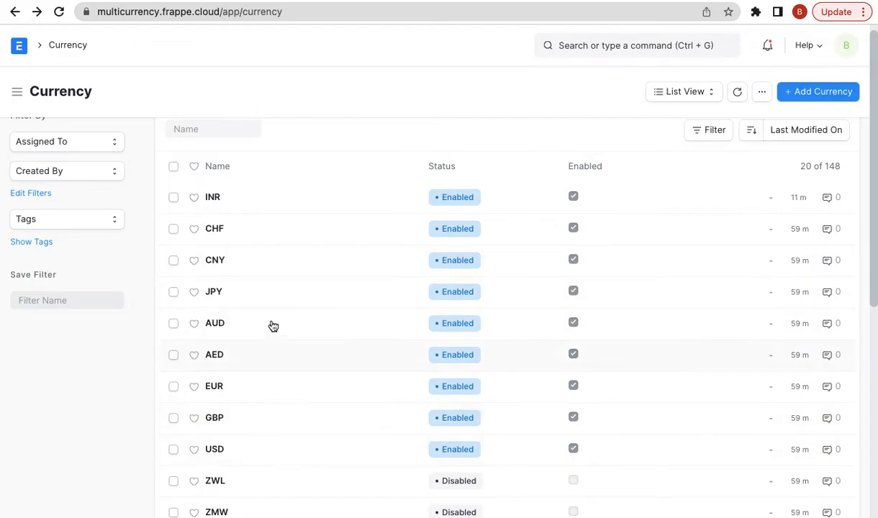
scroll(231, 387, down, 2)
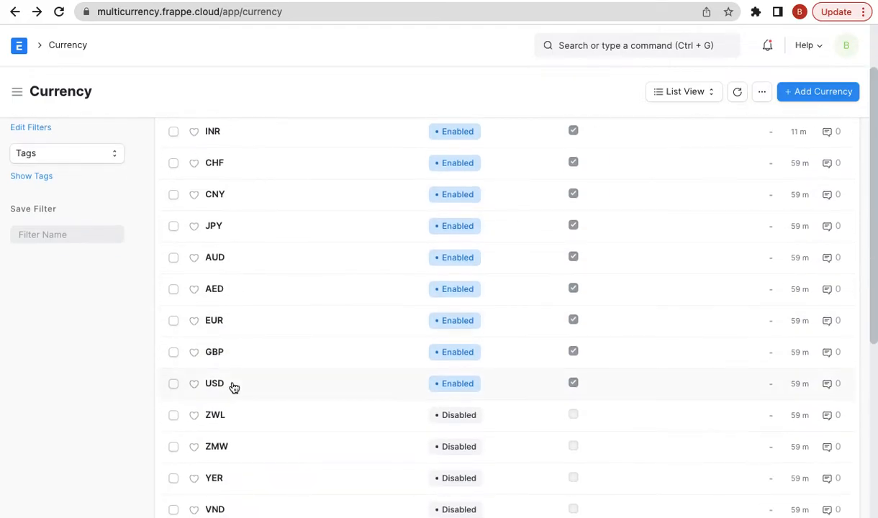
scroll(233, 387, up, 1)
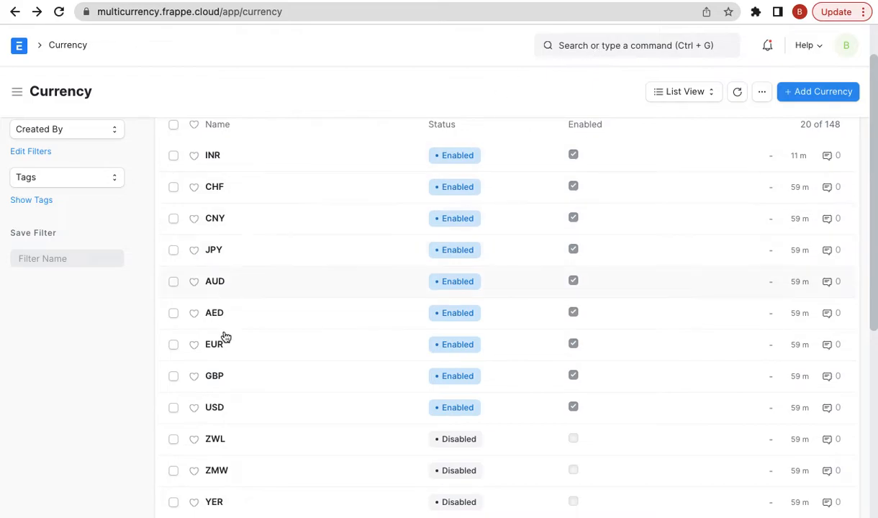
scroll(277, 378, down, 1)
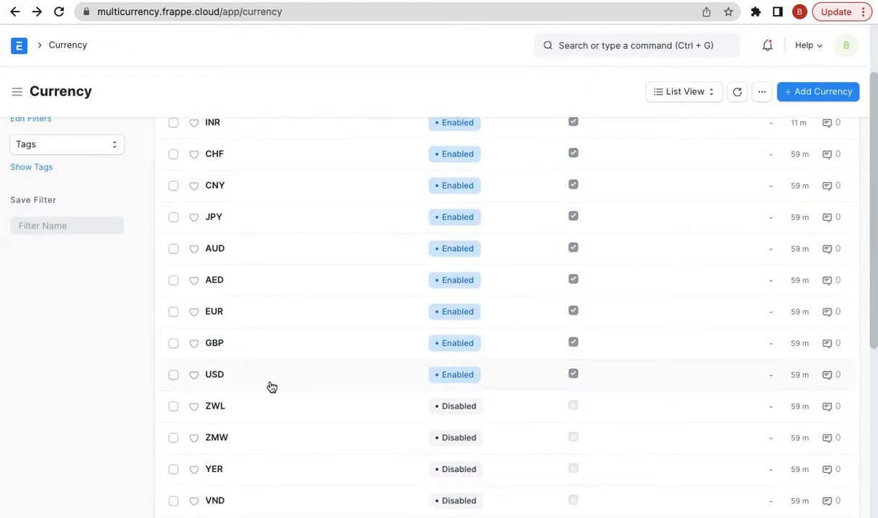
click(216, 345)
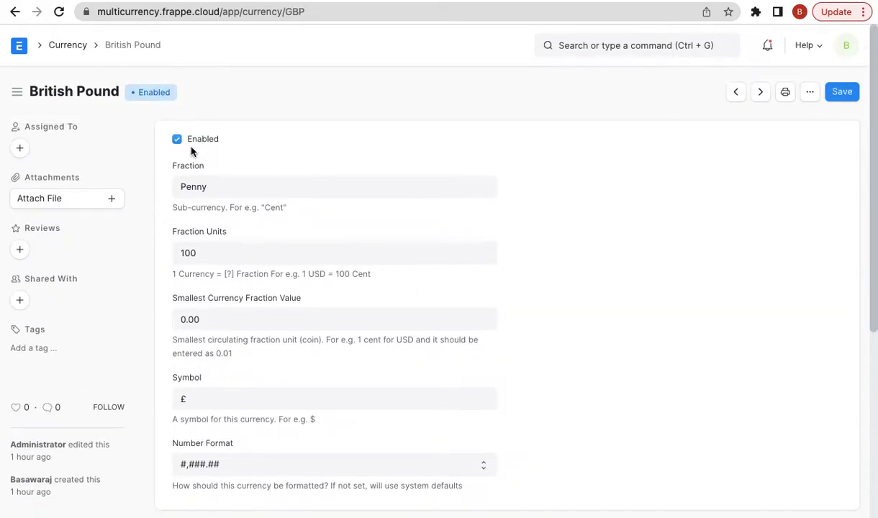
click(198, 140)
click(844, 92)
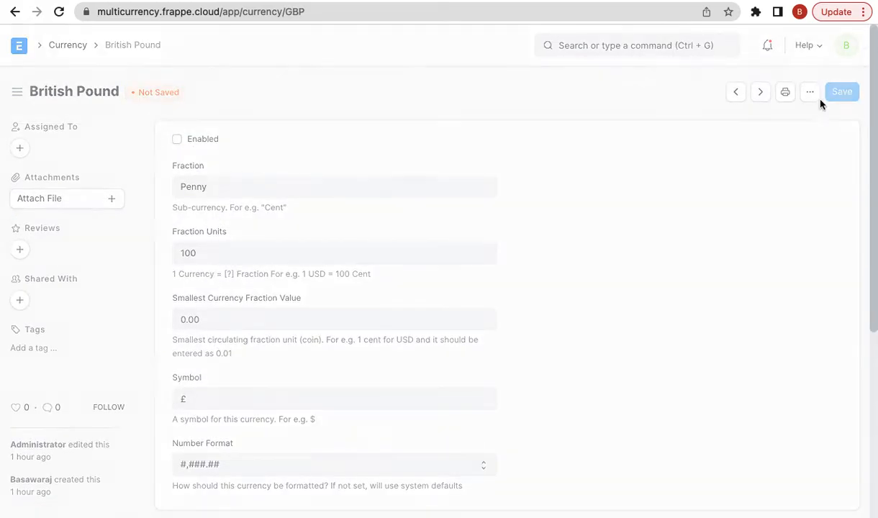
- Go back to the Currency list and search 'new sales in' for a New Sales Invoice
click(61, 45)
click(632, 45)
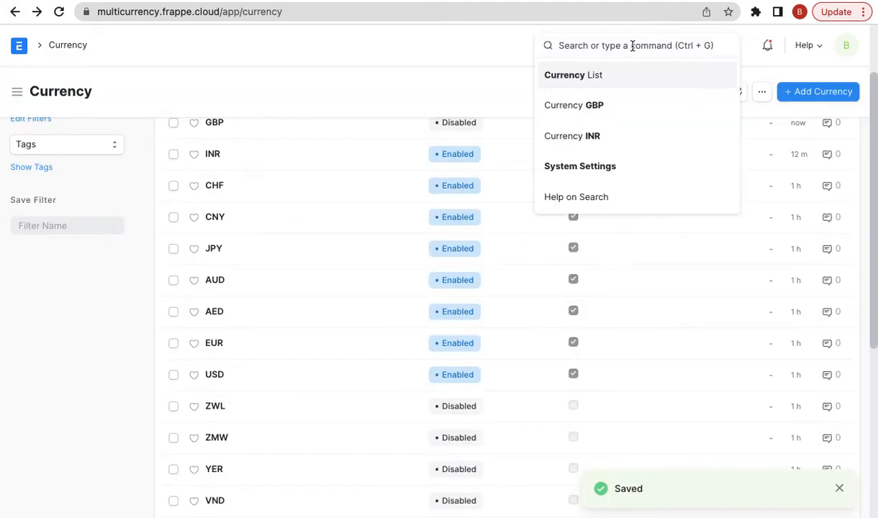
text(new sales )
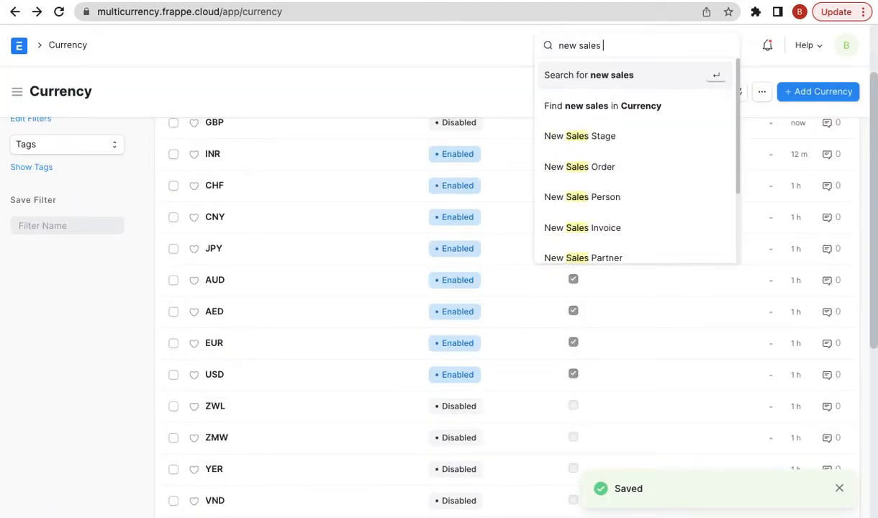
text(in)
key(ctrl+a)
key(BackSpace)
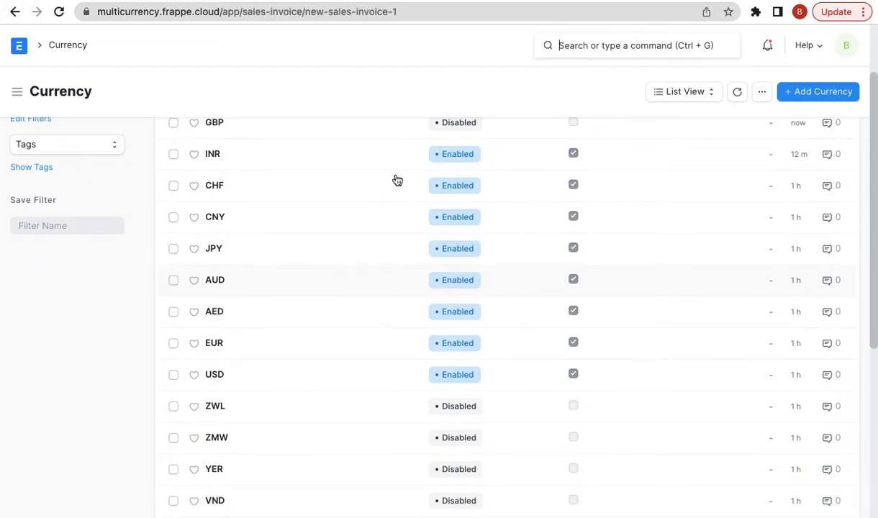
- Set the invoice customer to Xtreme Inc
click(237, 214)
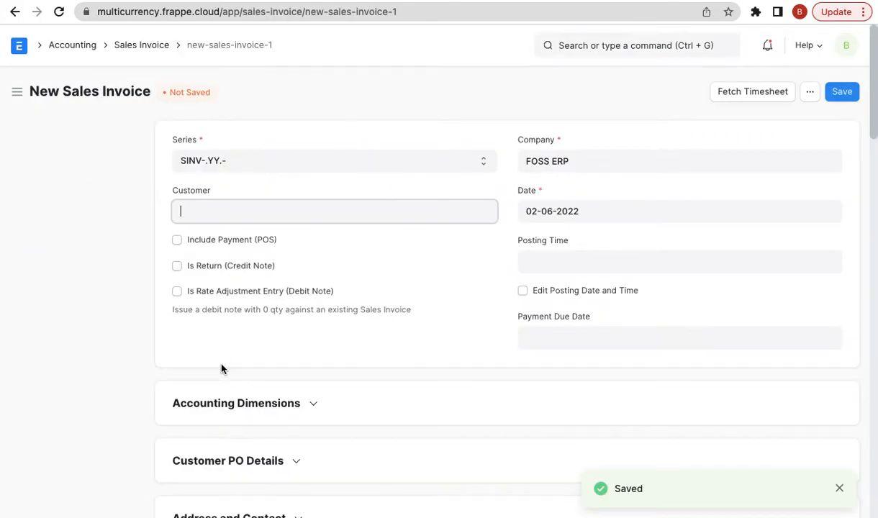
click(197, 207)
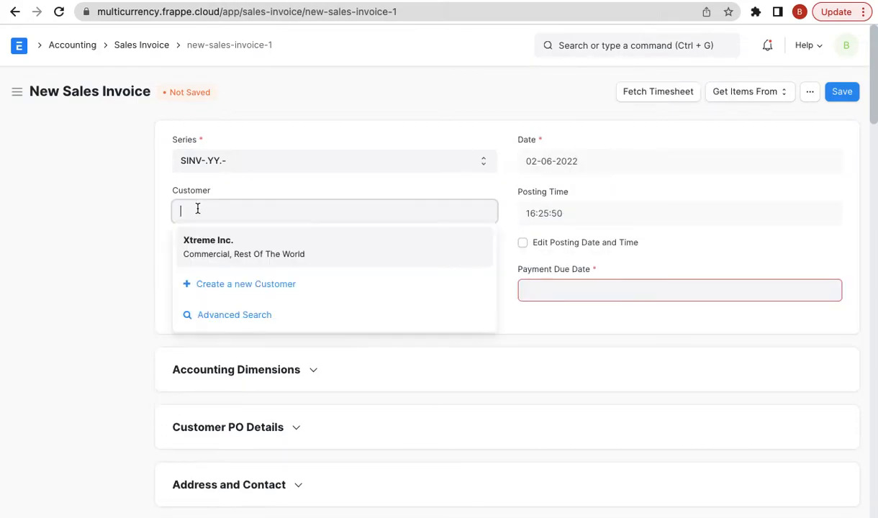
click(210, 241)
scroll(235, 337, down, 2)
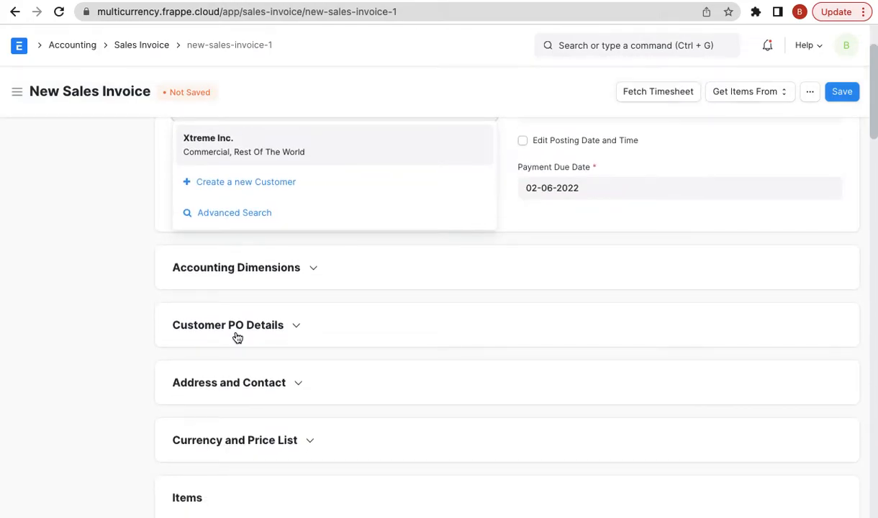
- Clear the USD currency field and review its options, confirming British Pound is absent
click(229, 441)
click(229, 441)
scroll(229, 440, down, 3)
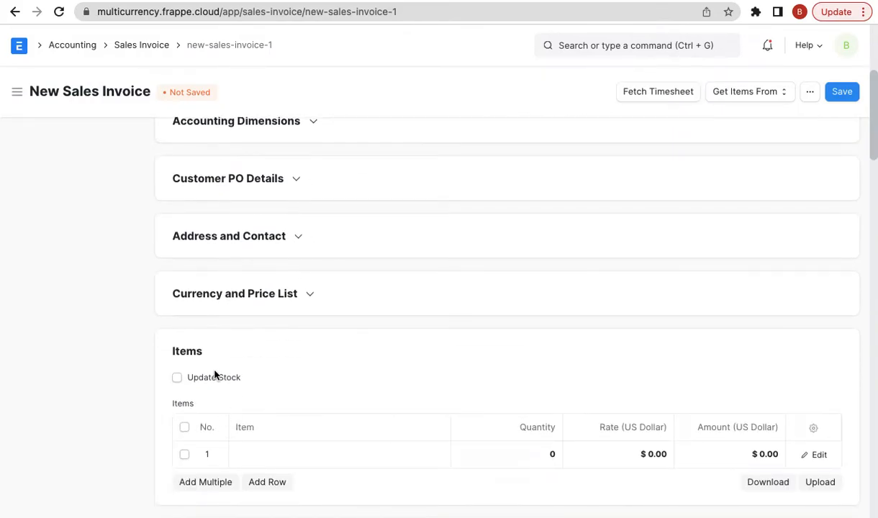
click(252, 294)
click(233, 335)
double_click(233, 335)
key(BackSpace)
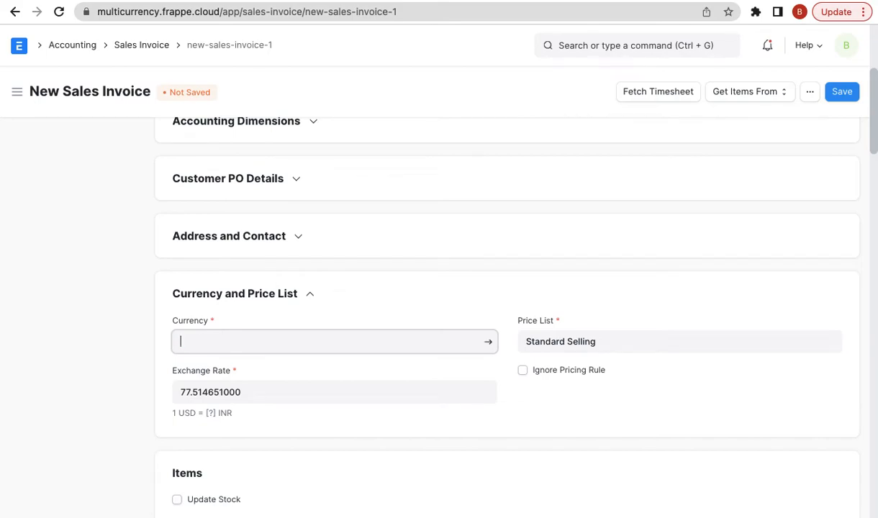
scroll(260, 421, down, 3)
scroll(260, 423, up, 2)
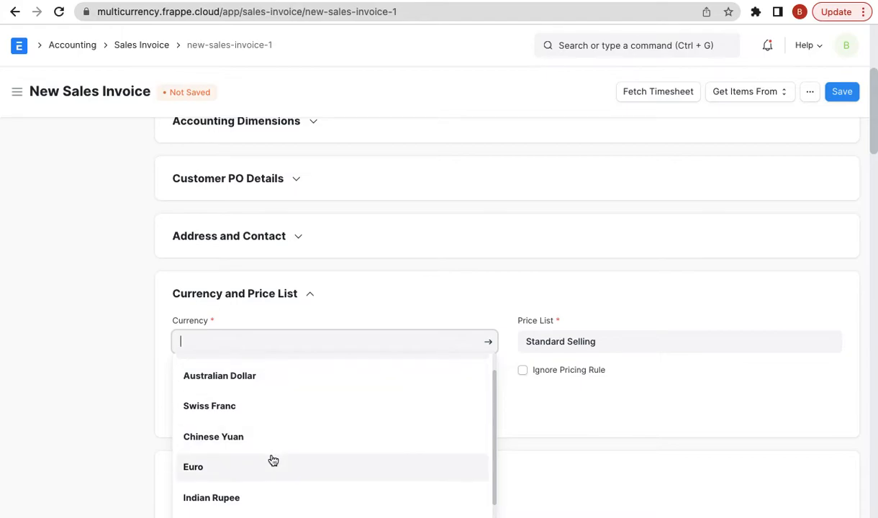
scroll(272, 460, down, 1)
scroll(273, 460, down, 1)
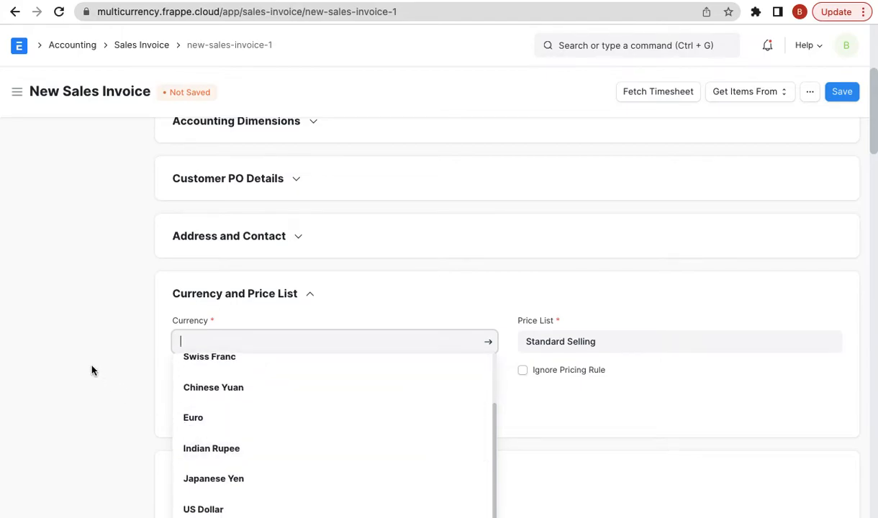
scroll(540, 183, up, 4)
- Open the Profit and Loss Statement report and review its Currency filter options
click(602, 45)
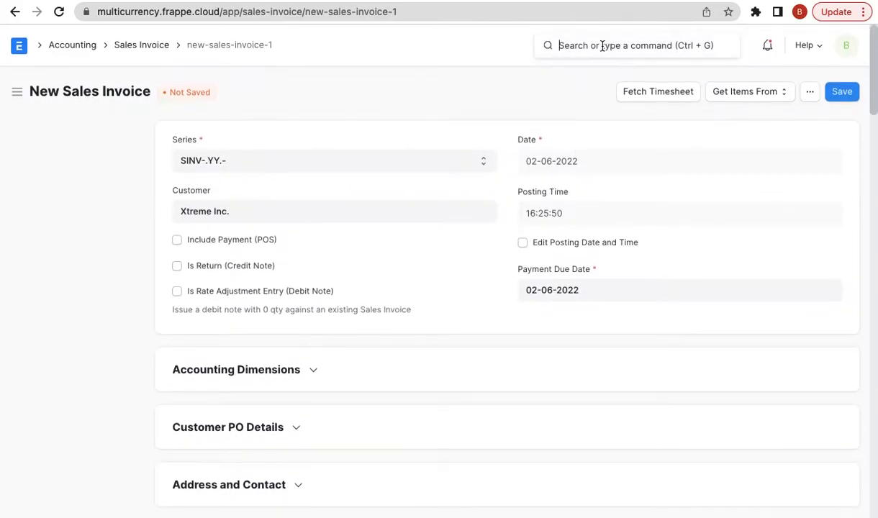
text(profit)
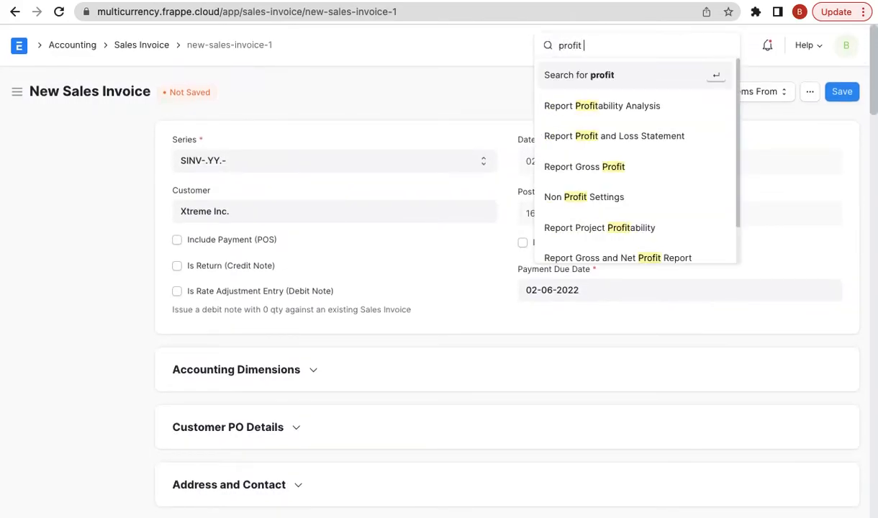
text( an)
key(Down)
key(Return)
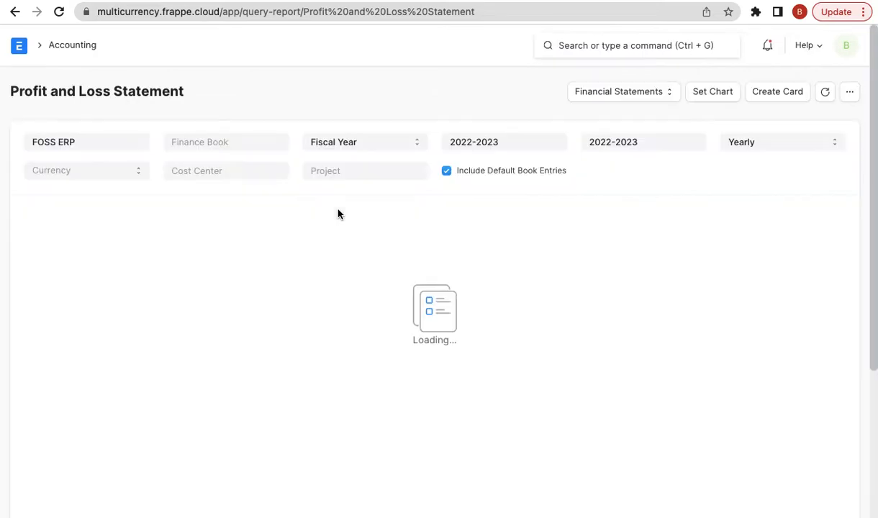
click(96, 174)
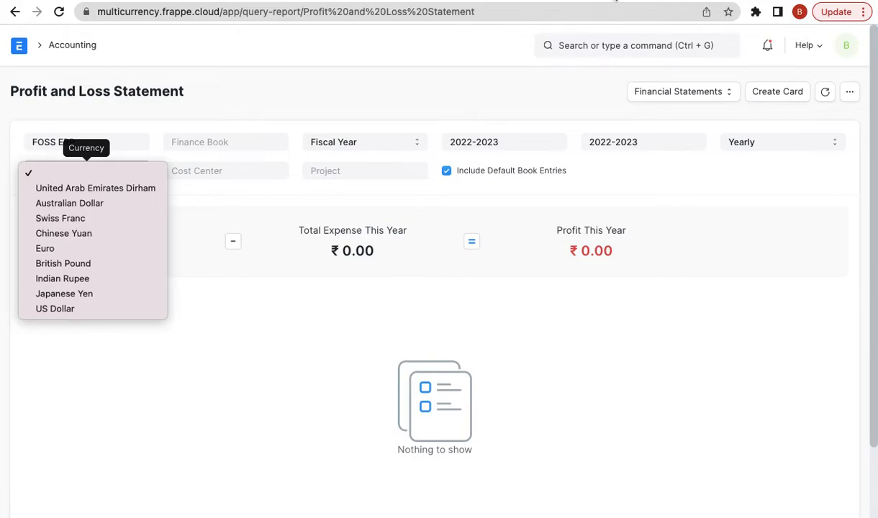
key(Escape)
- Open the Currency list by searching 'curre'
click(569, 38)
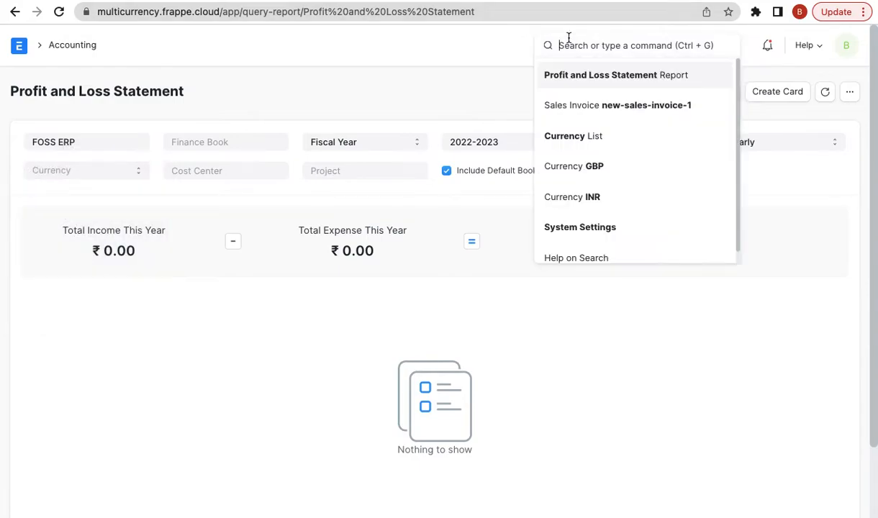
text(curre)
key(Down)
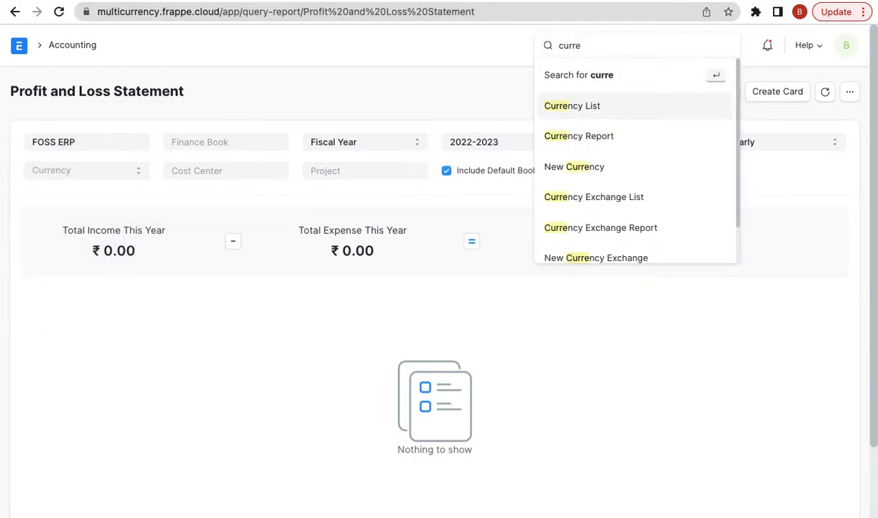
key(Return)
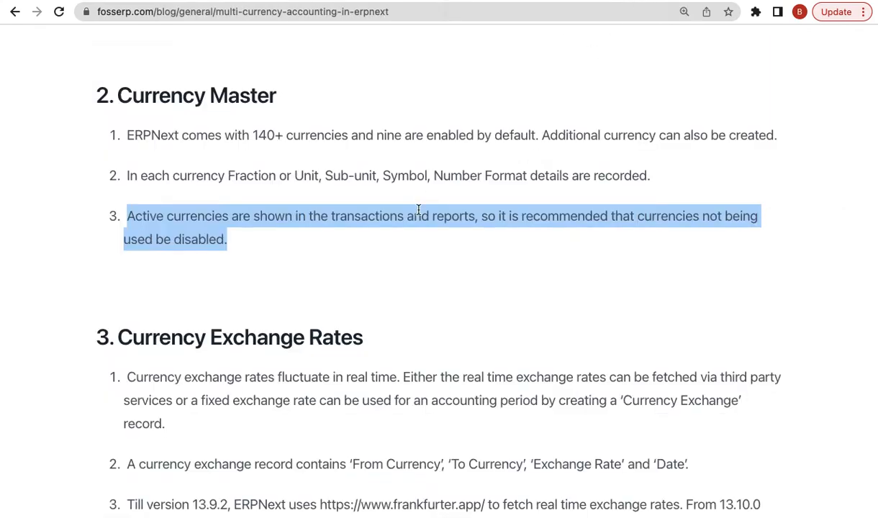
triple_click(405, 189)
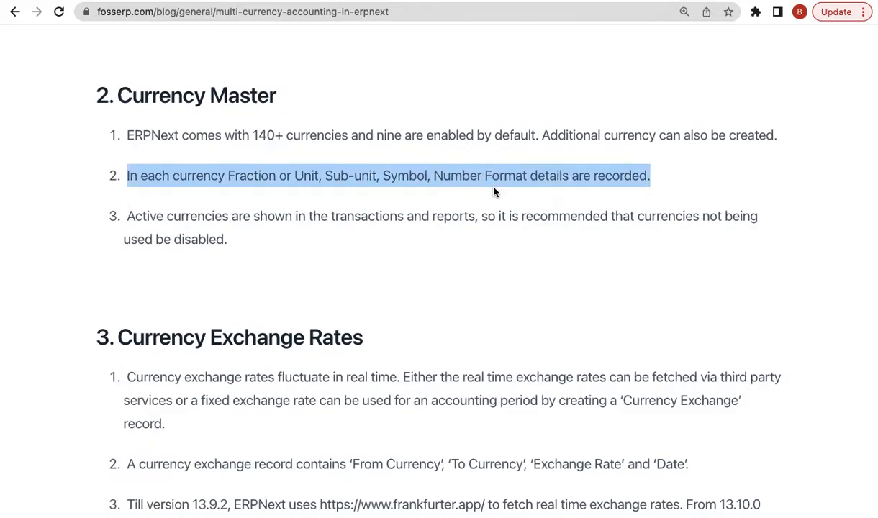
triple_click(236, 231)
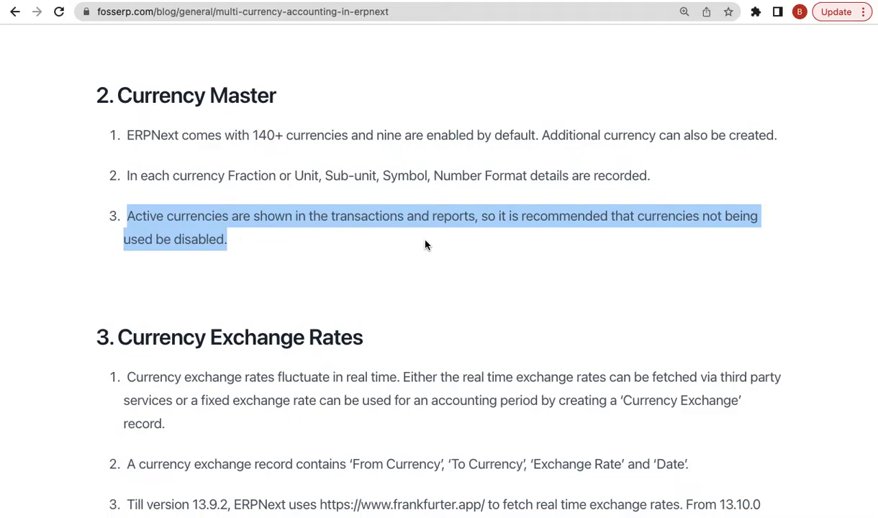
click(346, 145)
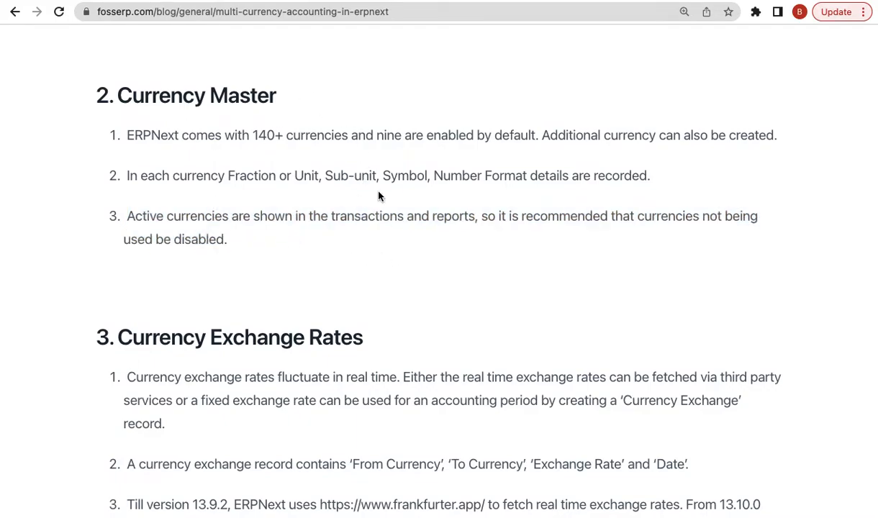
scroll(379, 196, down, 4)
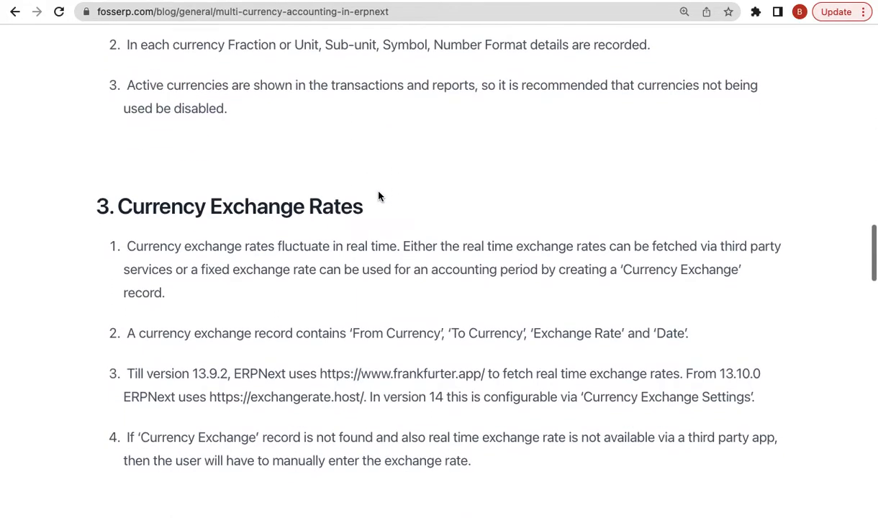
scroll(373, 274, down, 1)
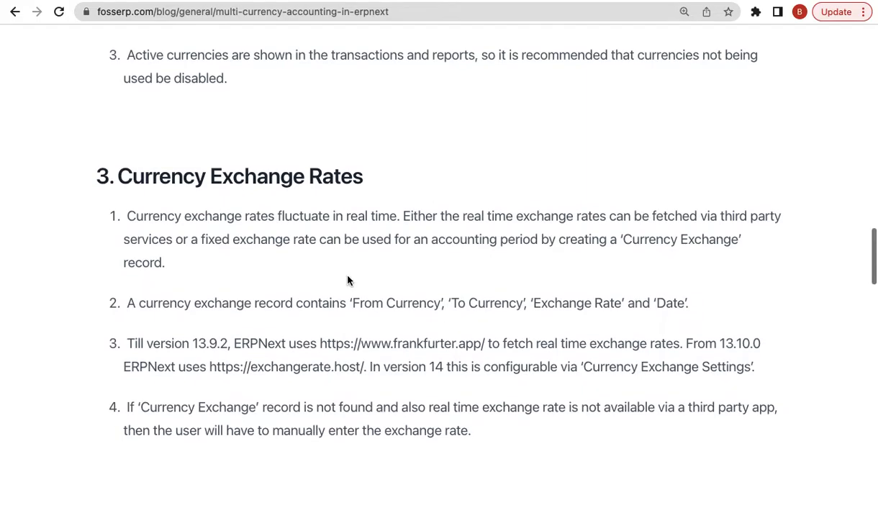
triple_click(368, 237)
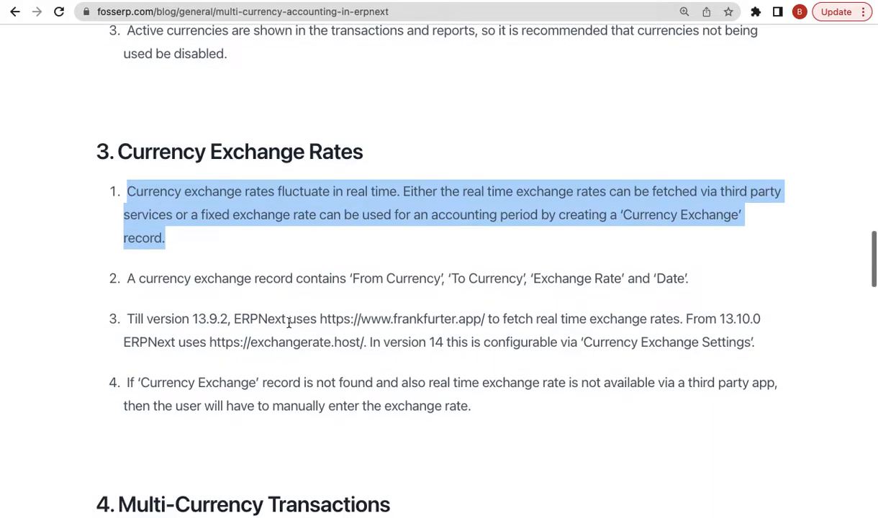
double_click(172, 319)
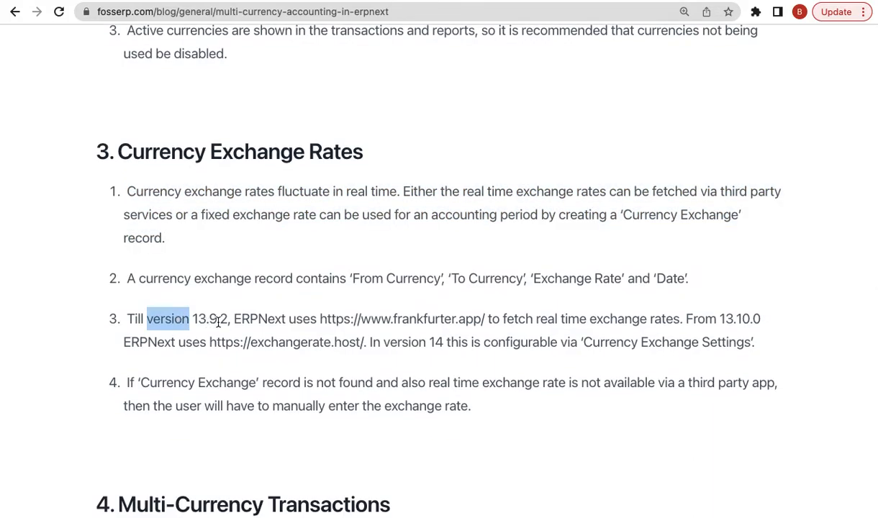
drag(393, 319, 457, 319)
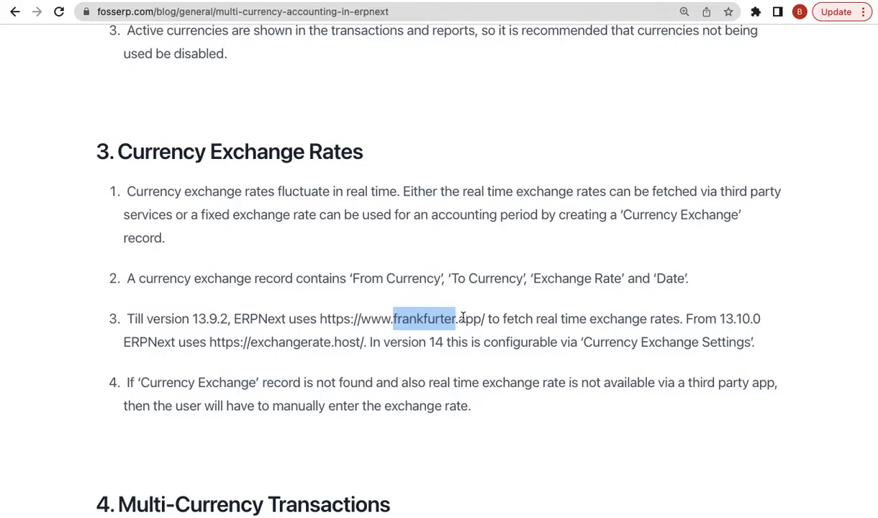
double_click(729, 319)
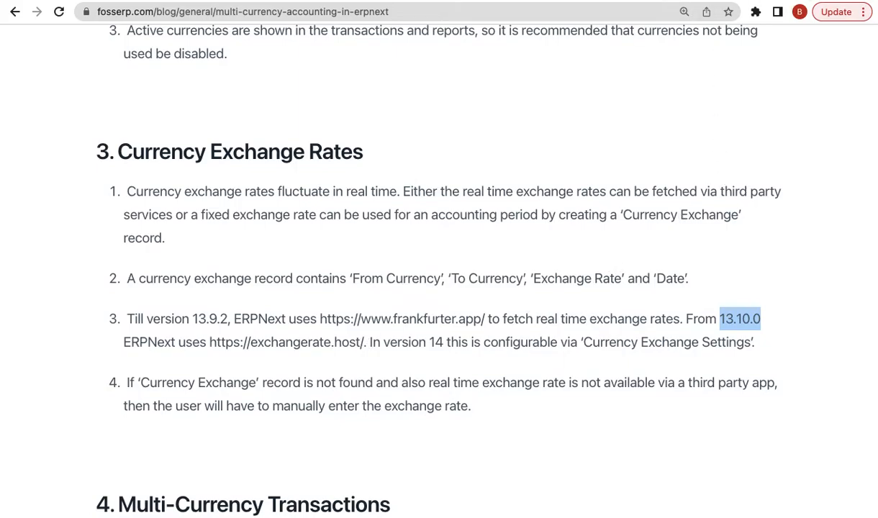
key(ctrl+t)
- Load the v14test.frappe.cloud site and switch to the ERPNext desk
text(v14)
key(Return)
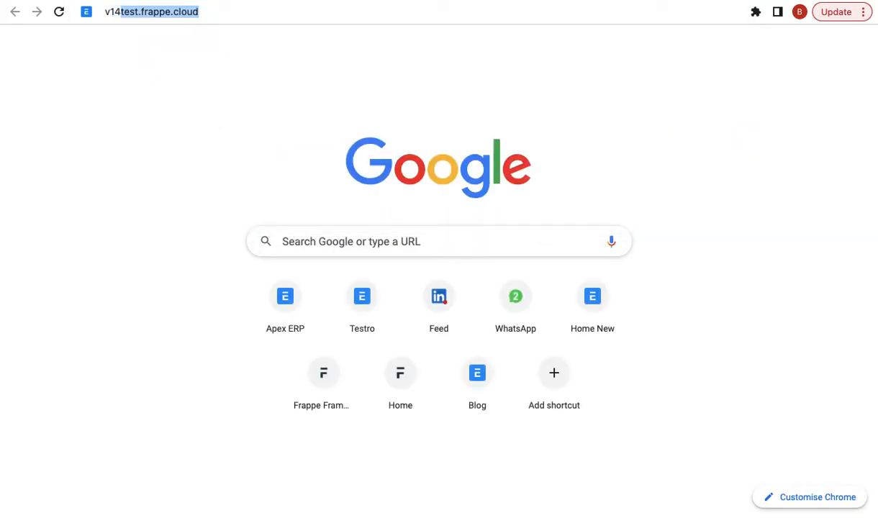
click(796, 53)
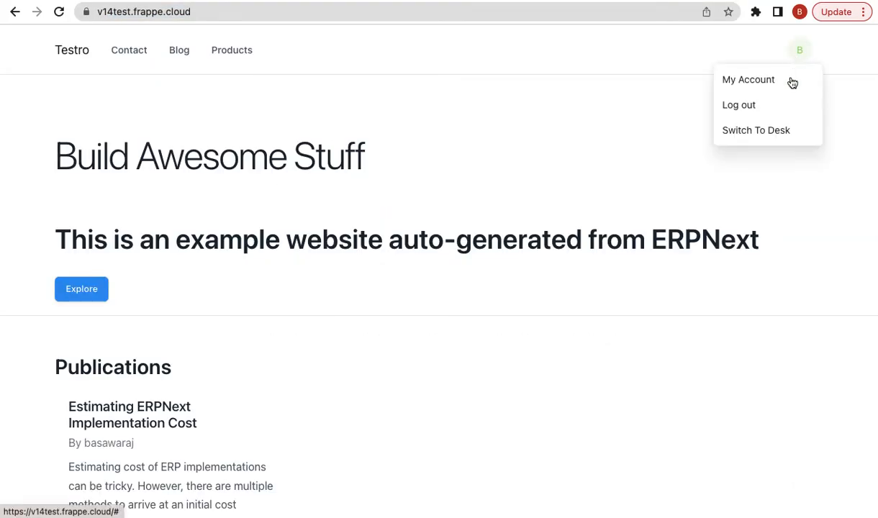
click(771, 128)
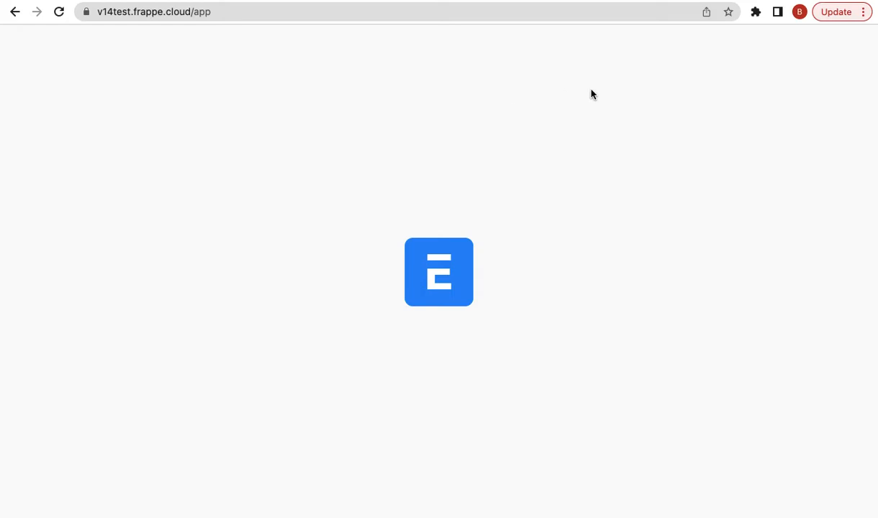
click(531, 13)
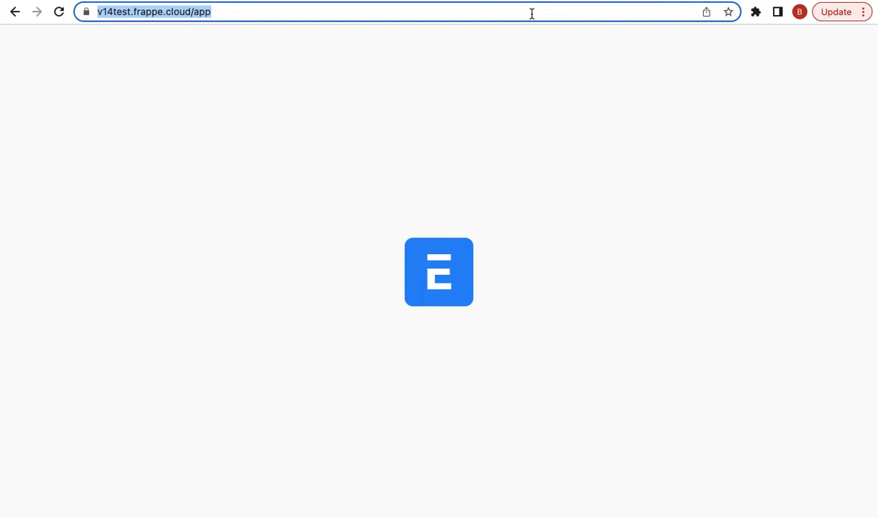
key(Return)
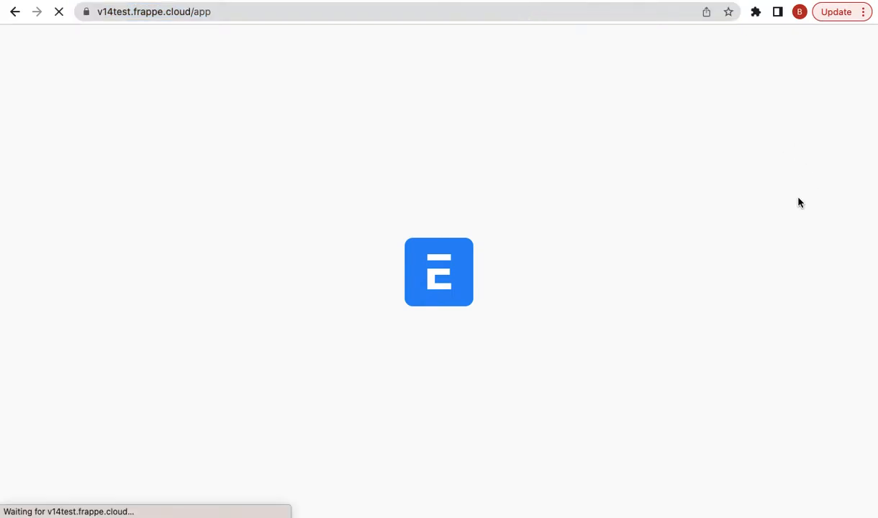
- Open Currency Exchange Settings and set the Service Provider to Custom
click(603, 49)
text(c)
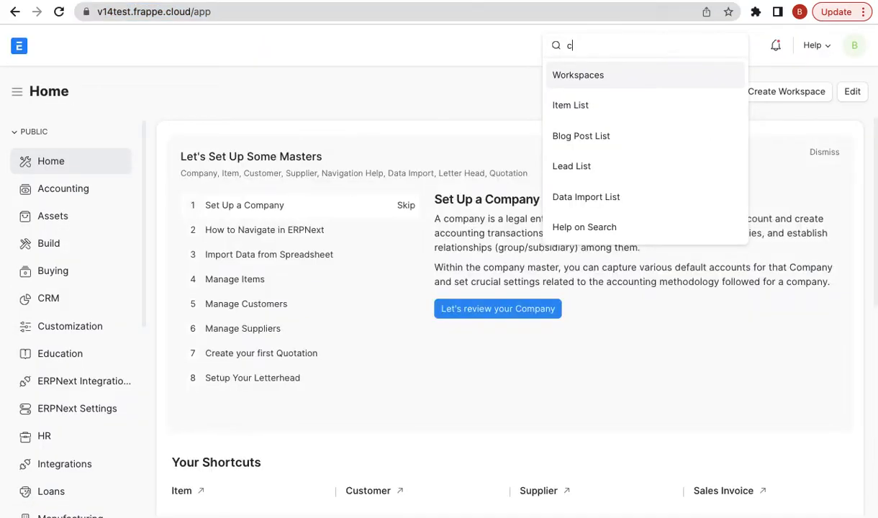
text(urrency ex)
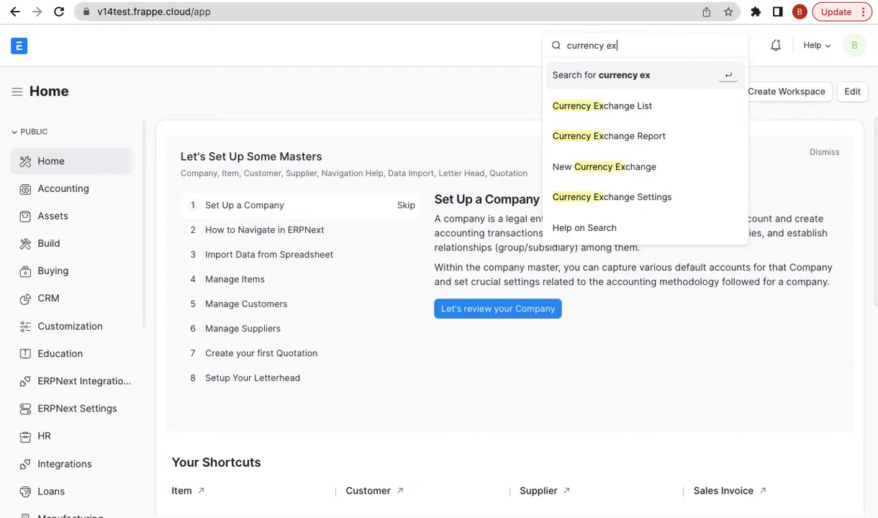
click(612, 196)
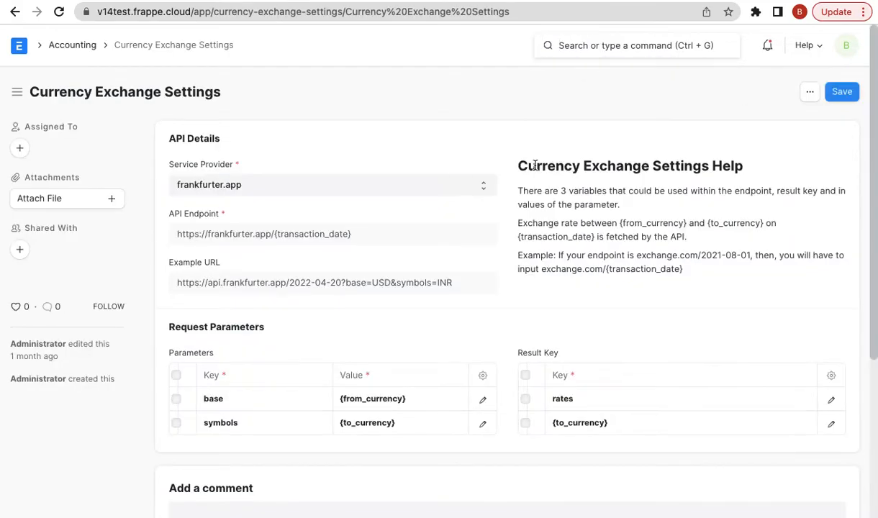
click(453, 181)
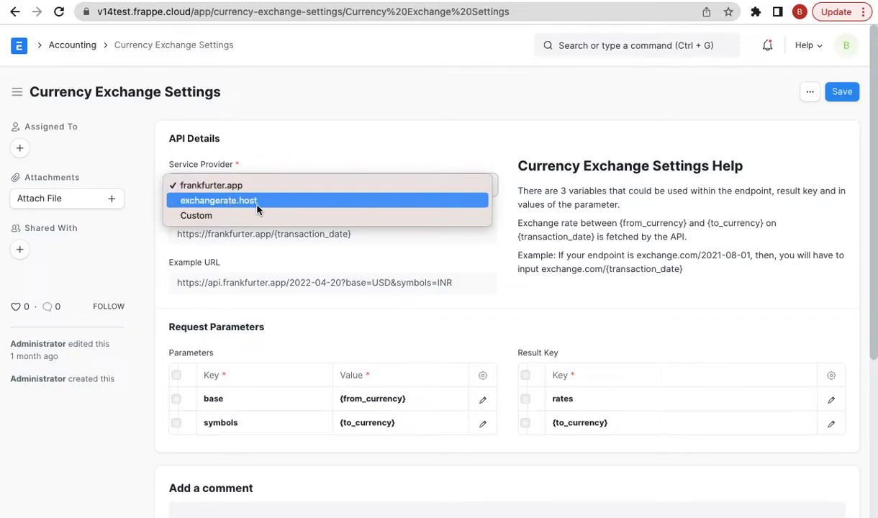
click(241, 212)
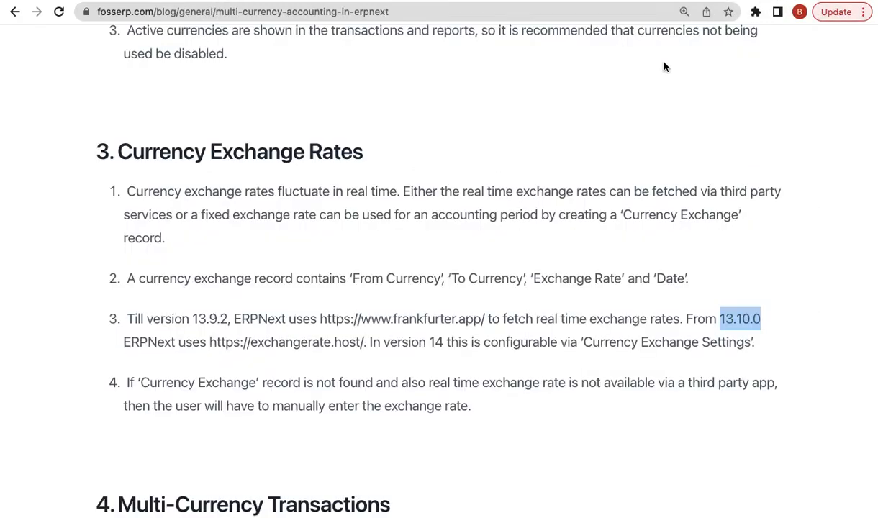
- Scroll around section 3, Currency Exchange Rates, of the blog article
scroll(574, 353, down, 1)
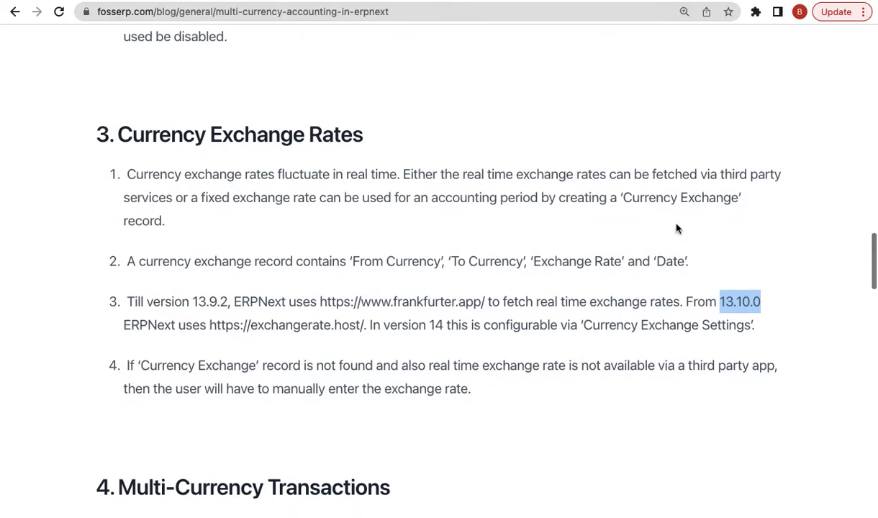
scroll(677, 229, up, 1)
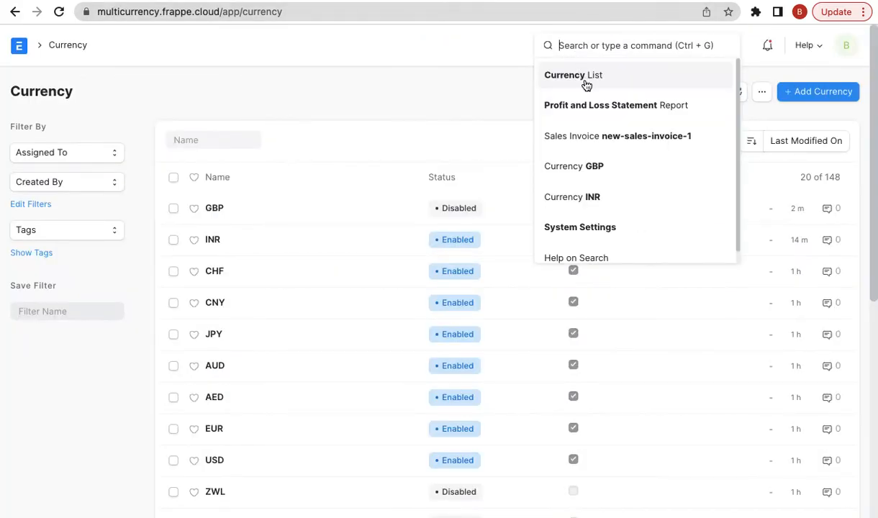
- Create a new sales invoice from the 'new sales inv' search
text(new sales inv)
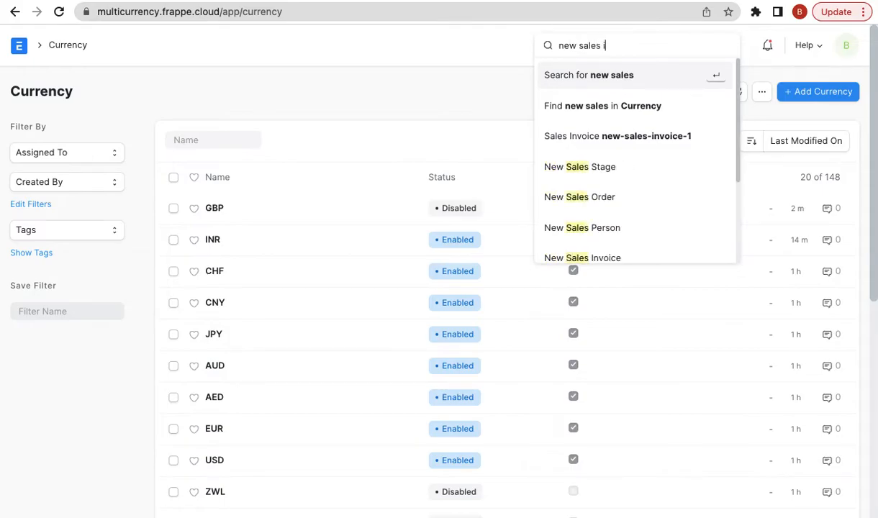
key(Down)
key(Down)
key(Return)
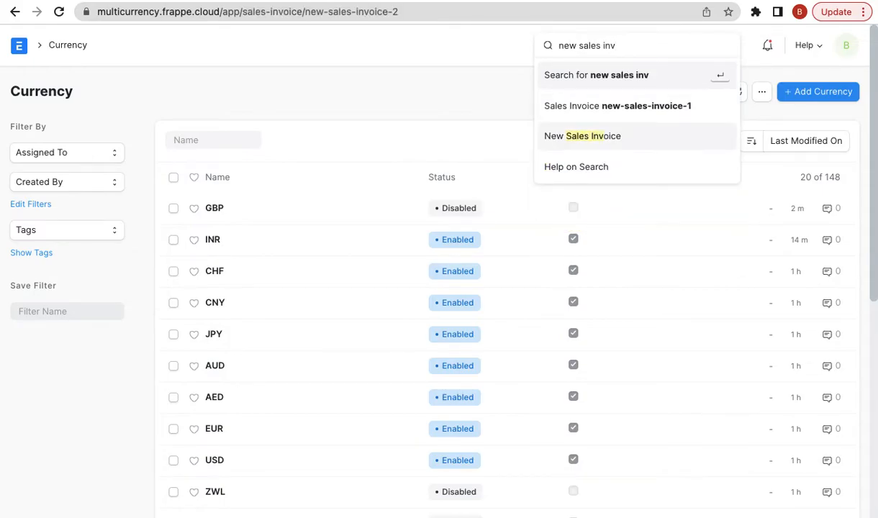
click(614, 141)
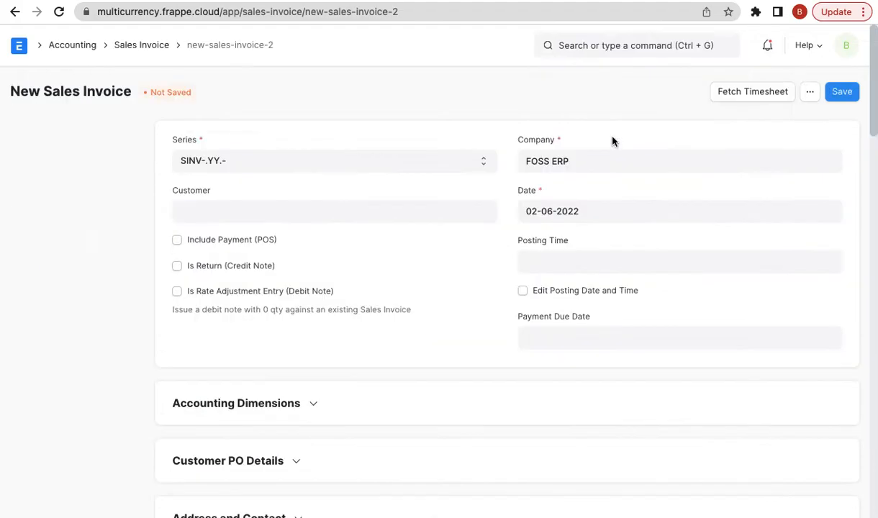
- Set the customer to Xtreme Inc. and check the USD exchange rate of 77.514651
click(196, 209)
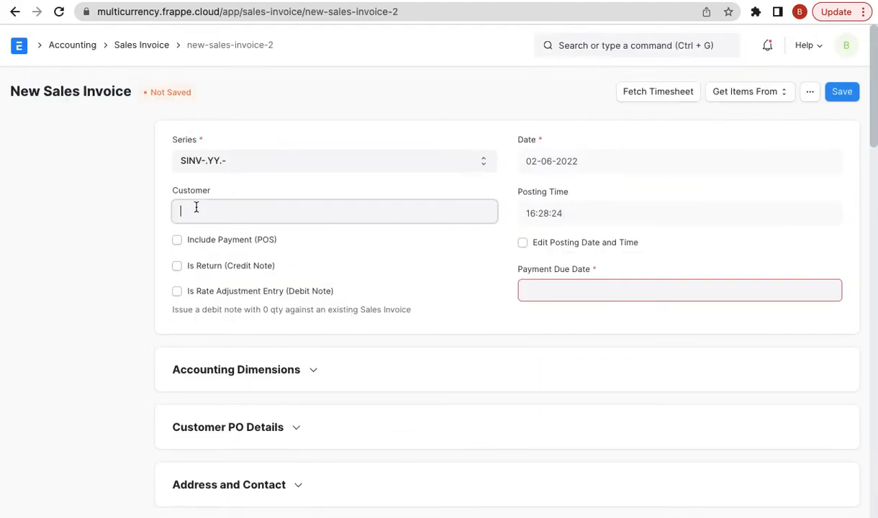
click(196, 209)
click(216, 243)
scroll(301, 355, down, 2)
click(252, 432)
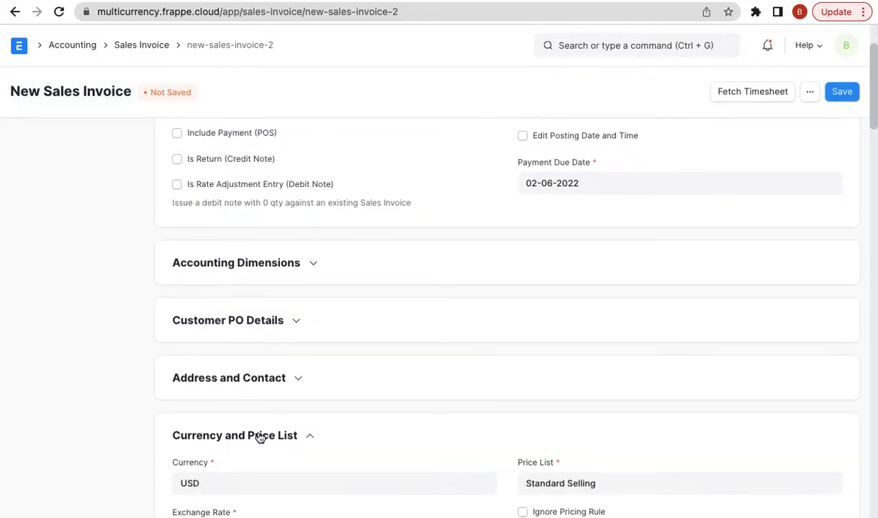
scroll(370, 318, down, 5)
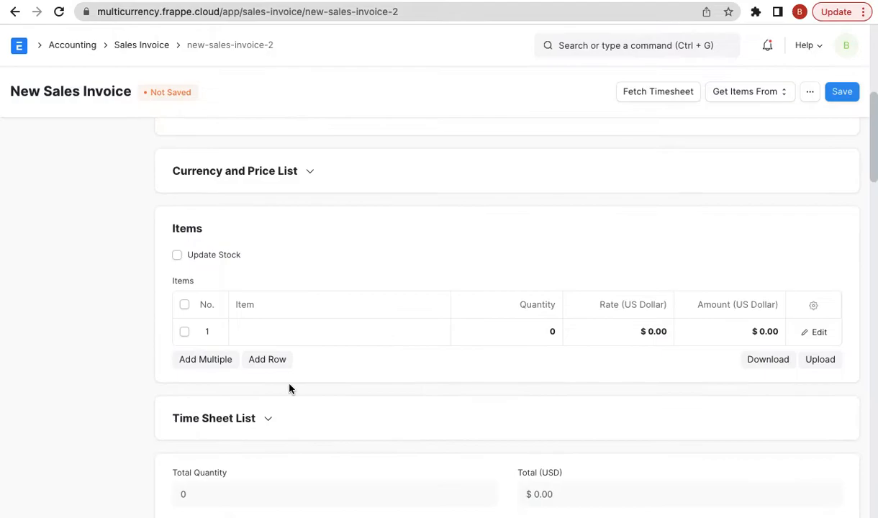
click(290, 183)
double_click(255, 269)
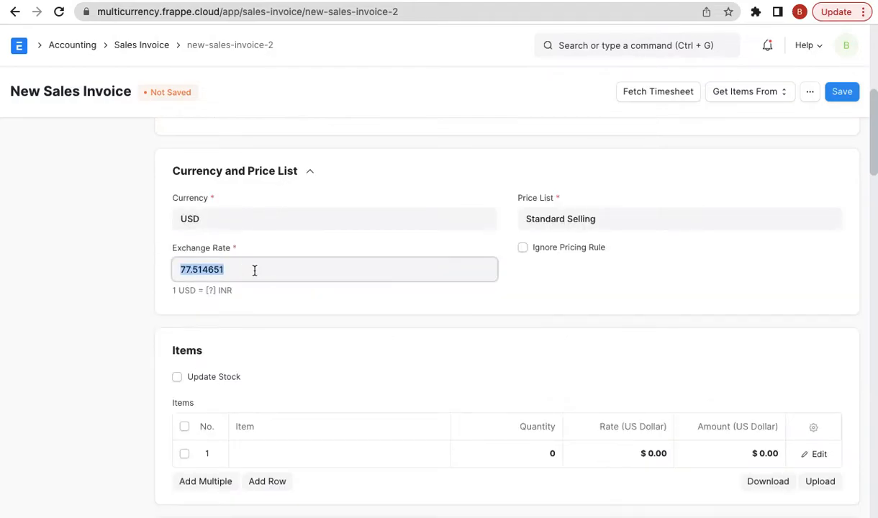
click(237, 270)
double_click(237, 269)
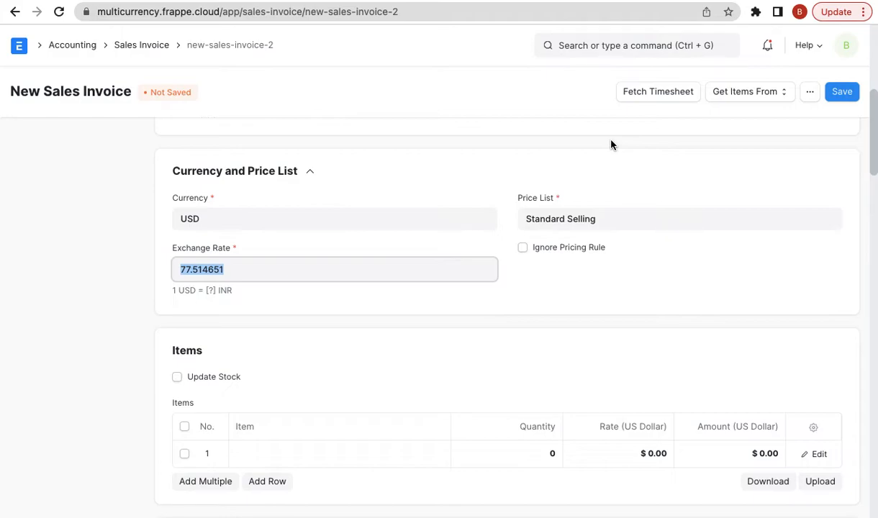
- Start a new full-page Currency Exchange record dated today with exchange rate 75.5
click(618, 44)
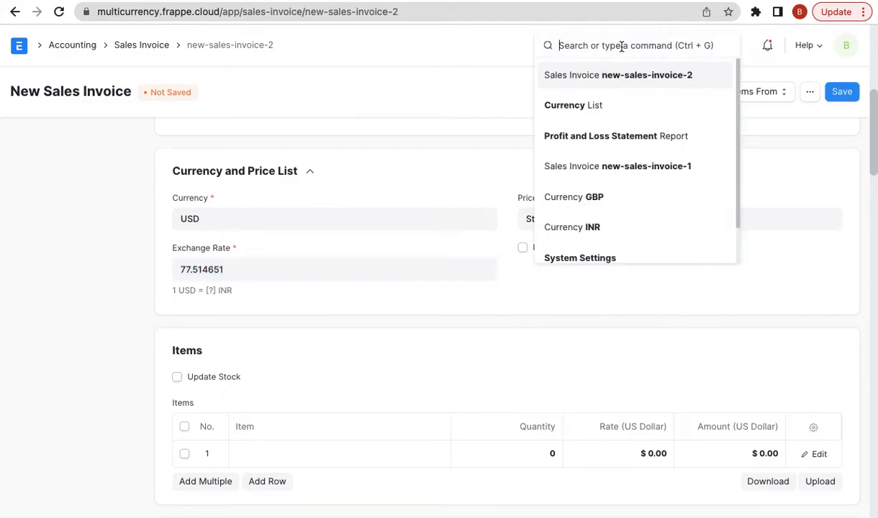
text(new cu)
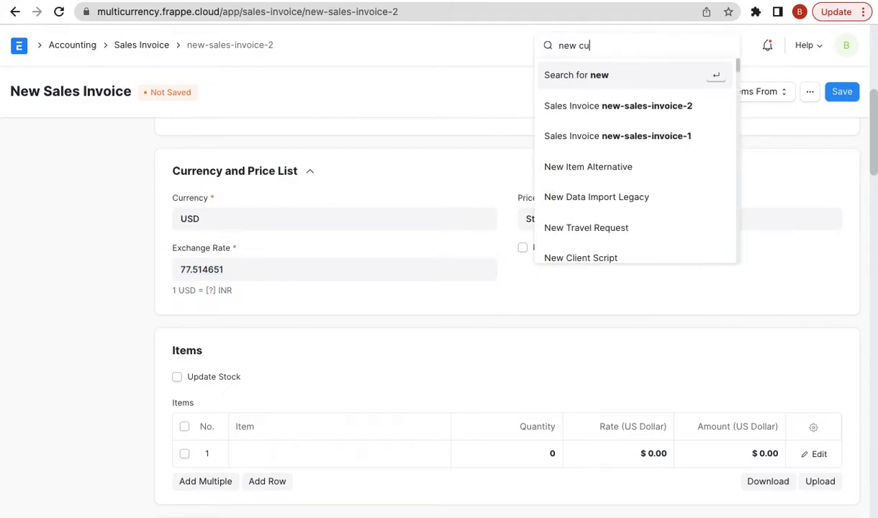
text(rrency ex)
key(Down)
key(Return)
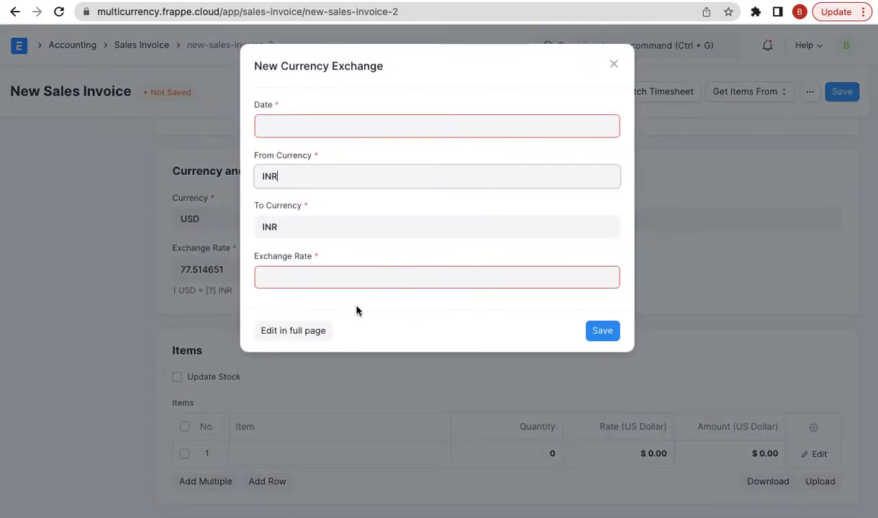
click(301, 329)
click(227, 163)
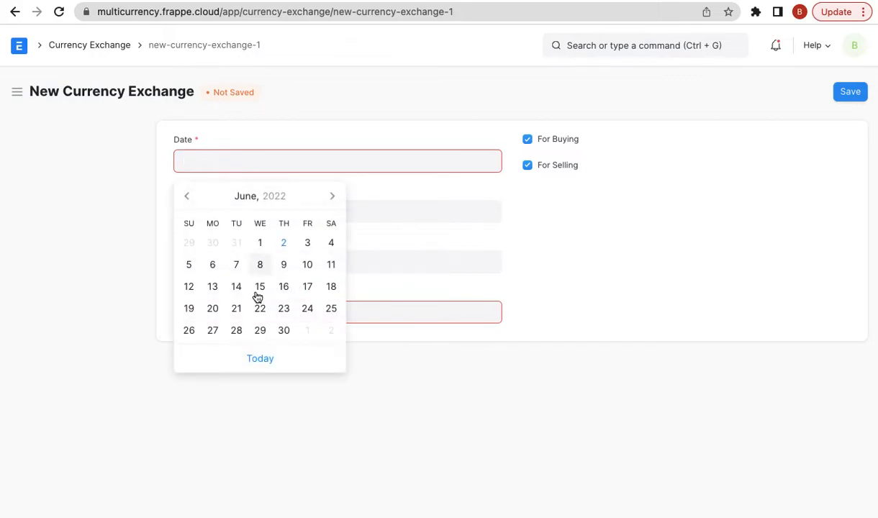
click(259, 358)
click(228, 311)
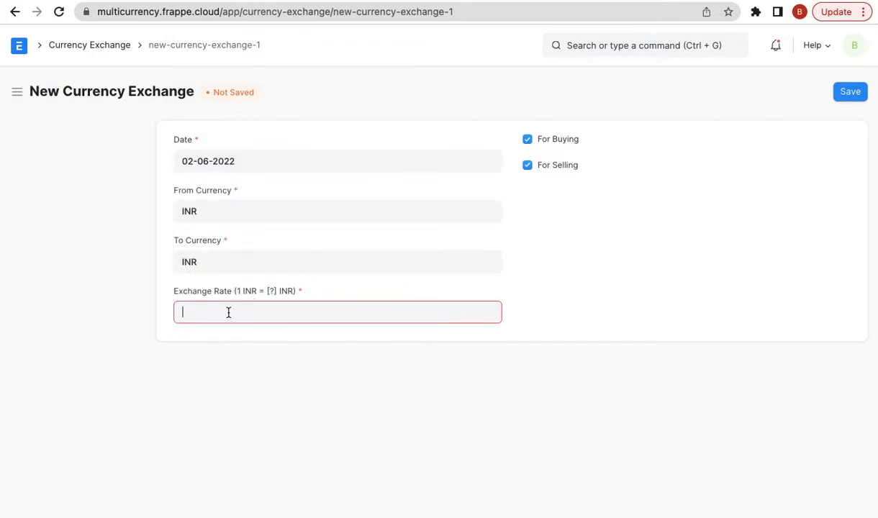
text(75.5)
click(552, 246)
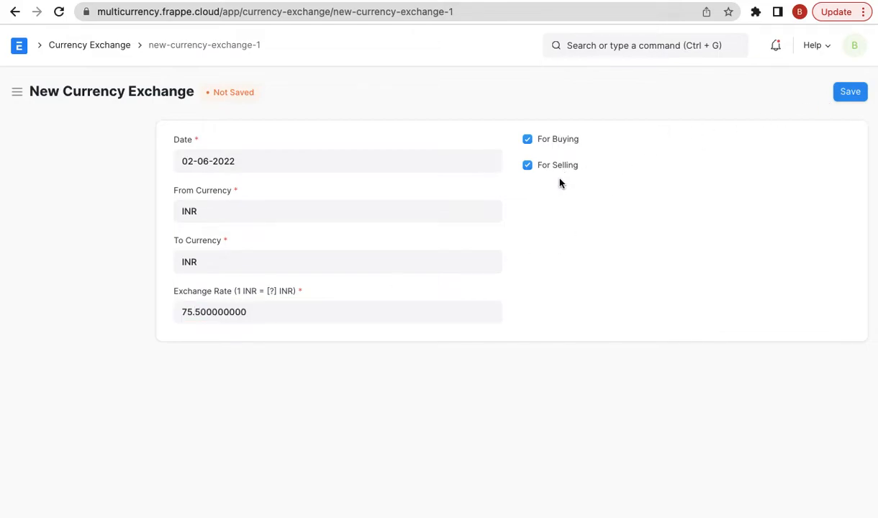
- Change From Currency from INR to USD, save the record, and check its date
click(843, 94)
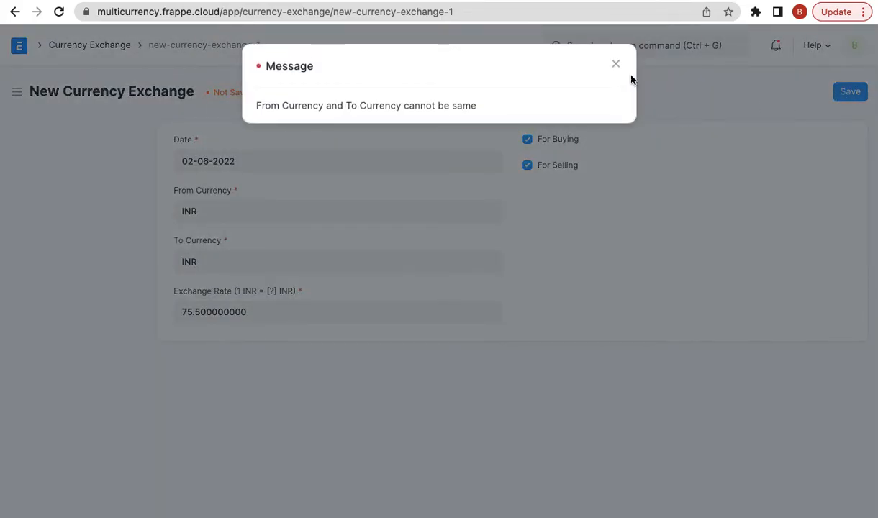
click(616, 64)
click(213, 213)
double_click(214, 213)
text(usd)
click(213, 238)
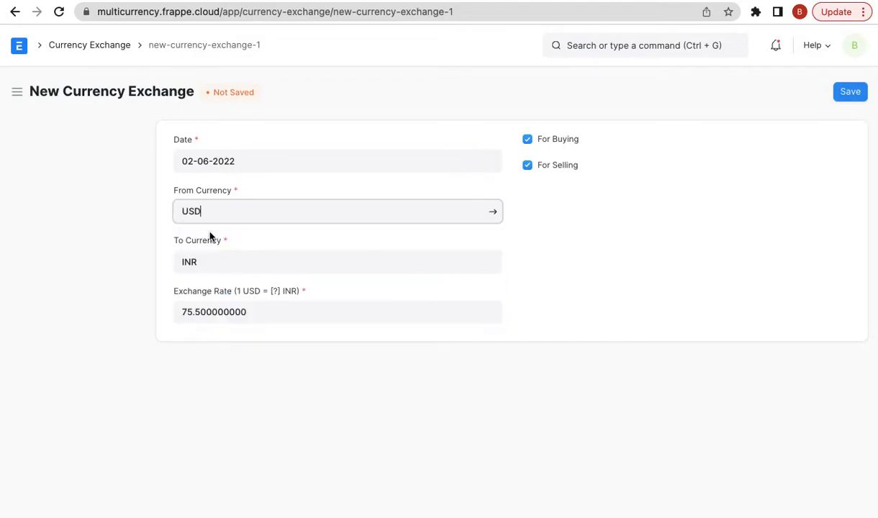
click(855, 93)
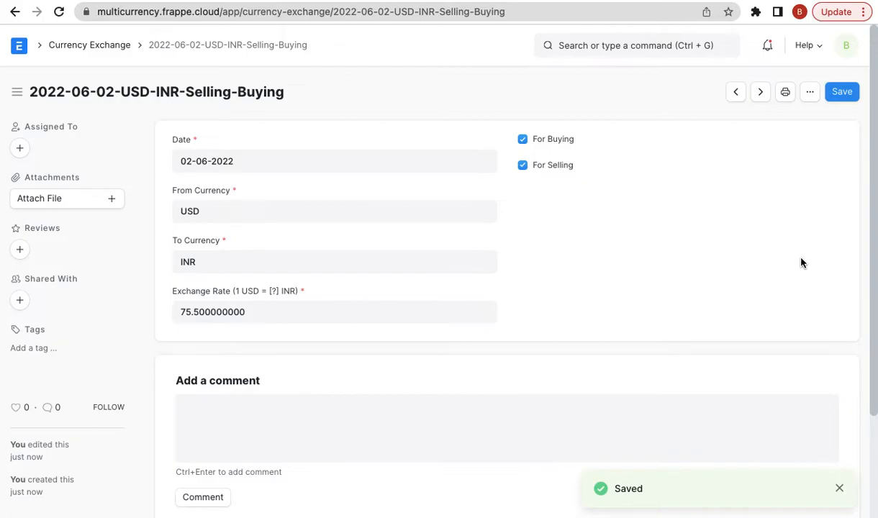
triple_click(203, 160)
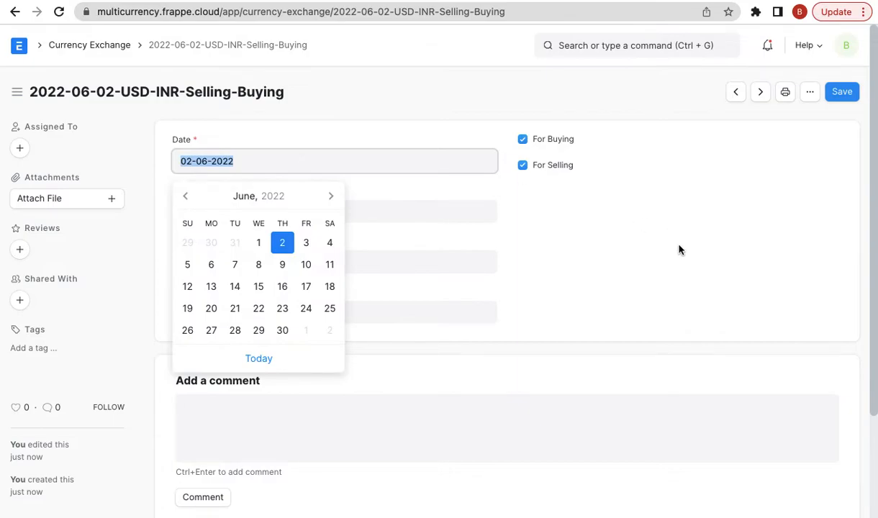
click(655, 255)
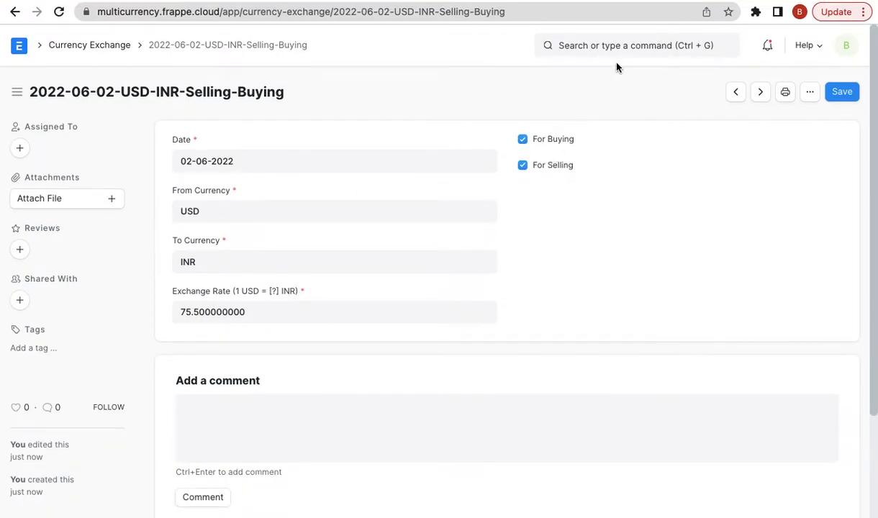
- Create a new sales invoice with customer Xtreme Inc
click(595, 45)
text(new sales in)
key(Down)
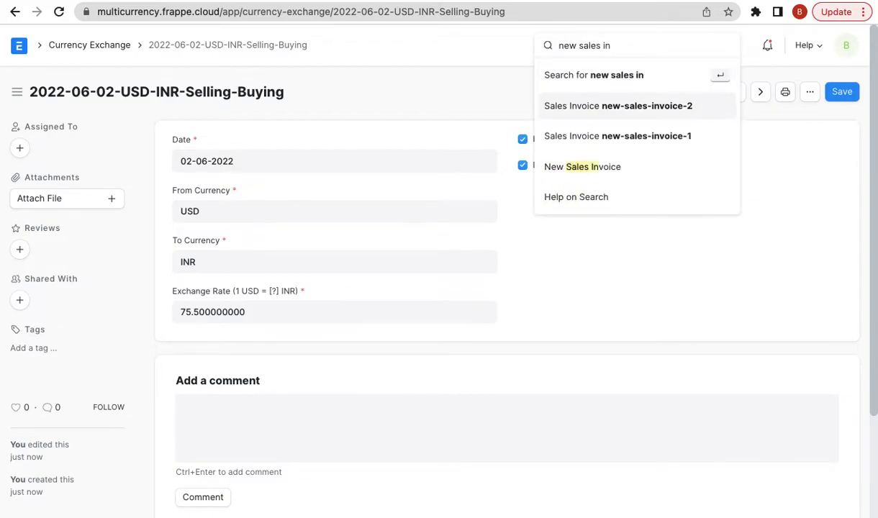
key(Down)
key(Down)
key(Return)
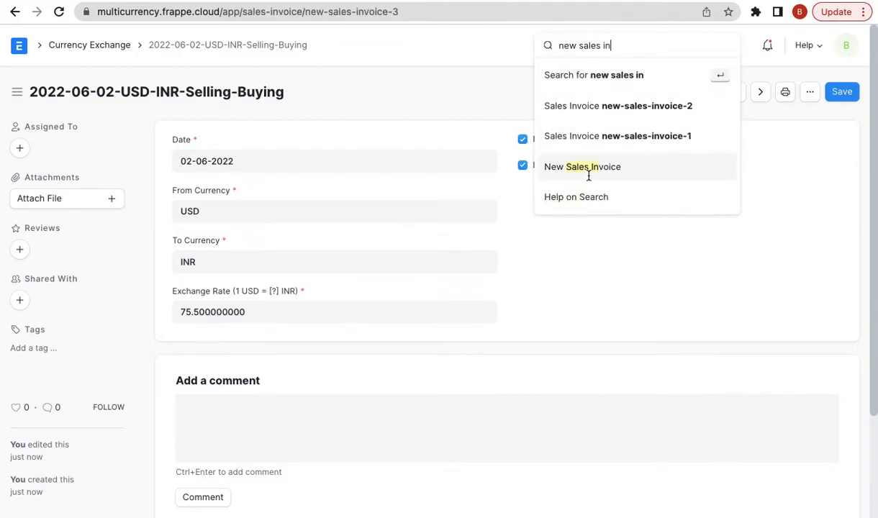
click(251, 214)
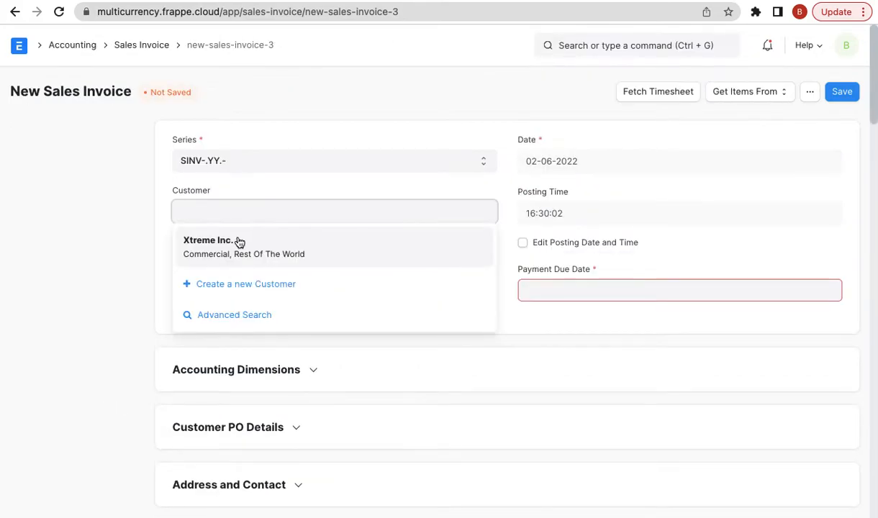
click(238, 240)
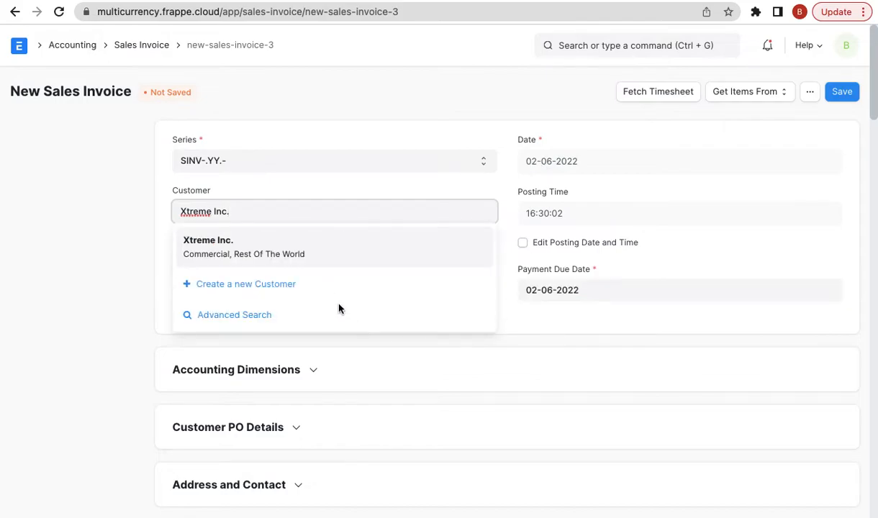
click(274, 243)
- Confirm the invoice currency is USD and set its exchange rate to 75.5
scroll(333, 330, down, 2)
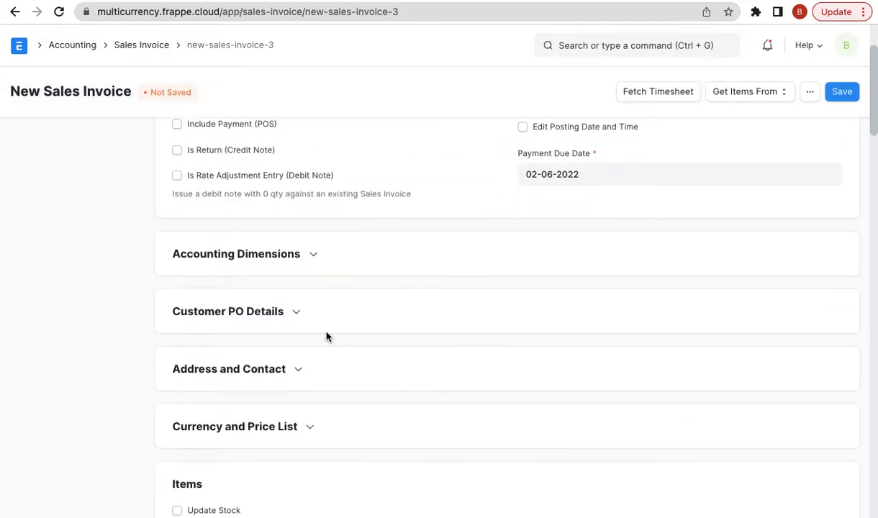
click(262, 395)
click(227, 419)
scroll(226, 418, down, 2)
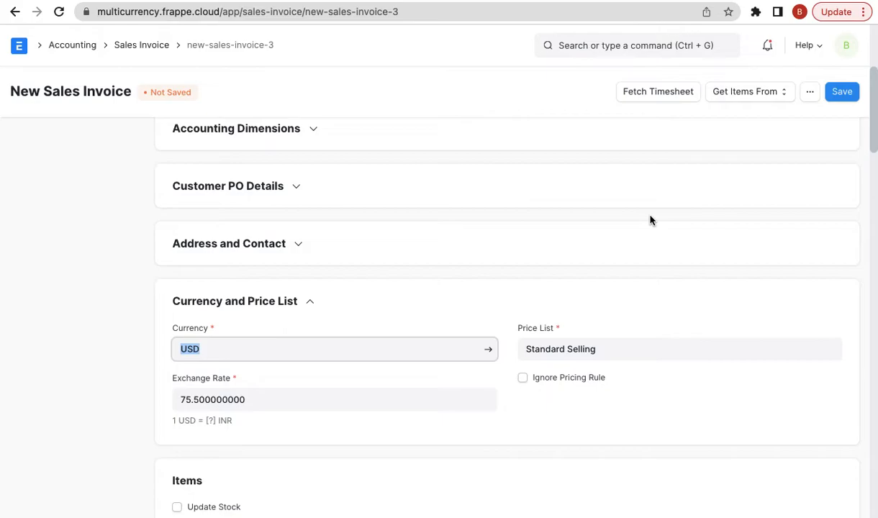
click(290, 399)
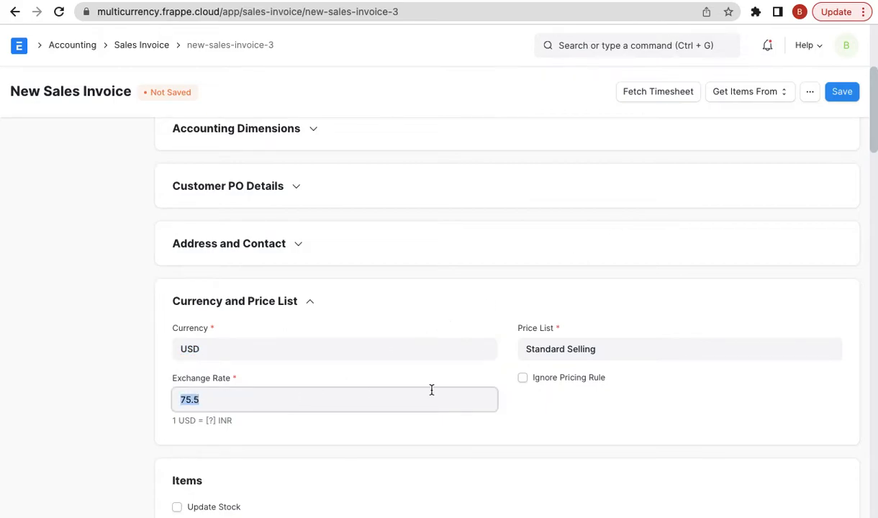
scroll(496, 403, down, 1)
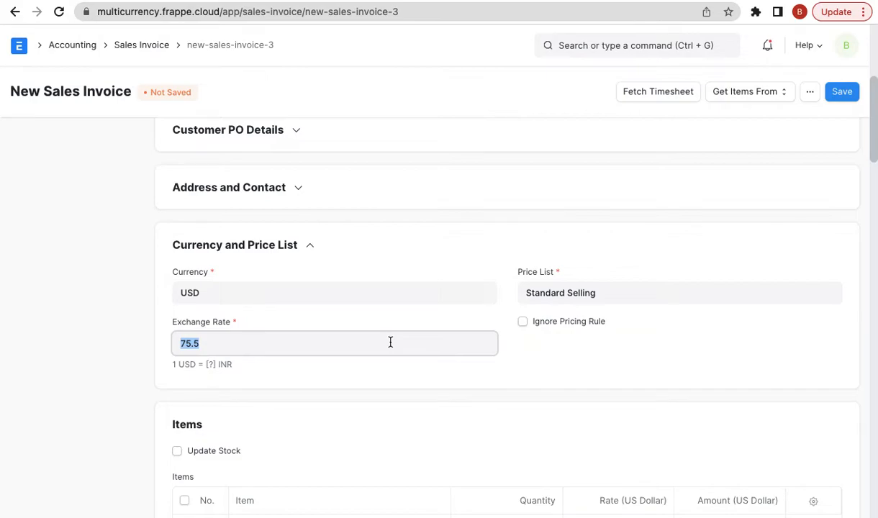
key(BackSpace)
text(75.5)
click(642, 219)
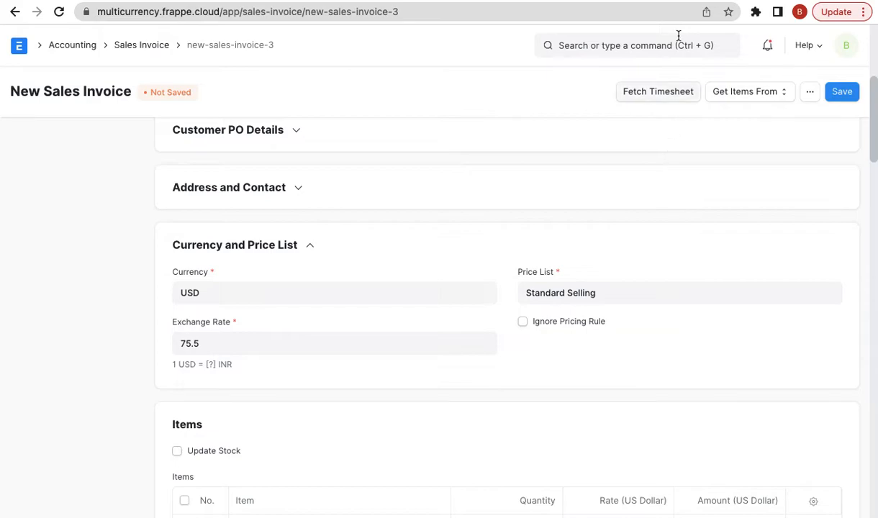
click(602, 3)
double_click(560, 295)
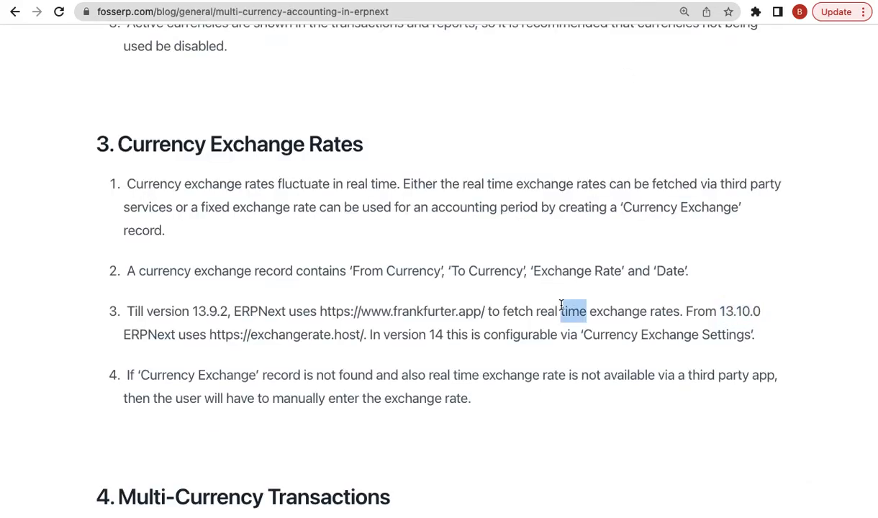
scroll(561, 302, down, 1)
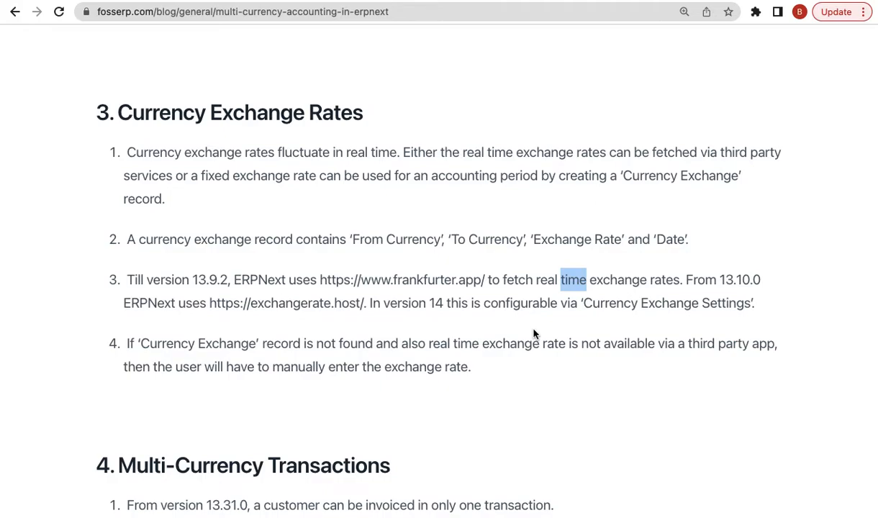
scroll(534, 333, down, 5)
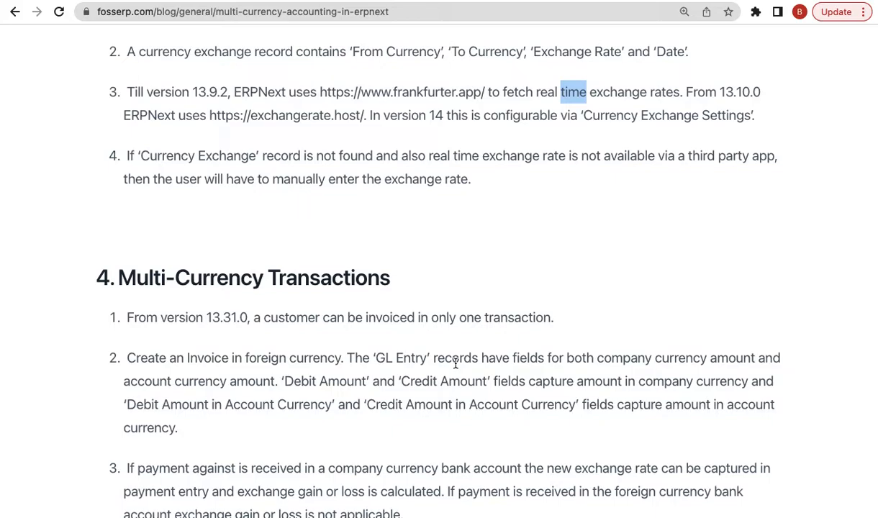
click(573, 213)
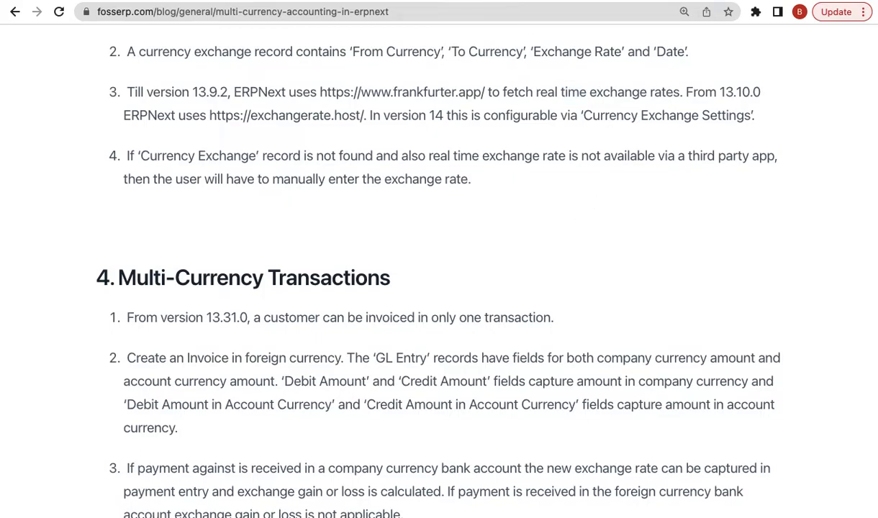
click(507, 1)
scroll(663, 282, up, 4)
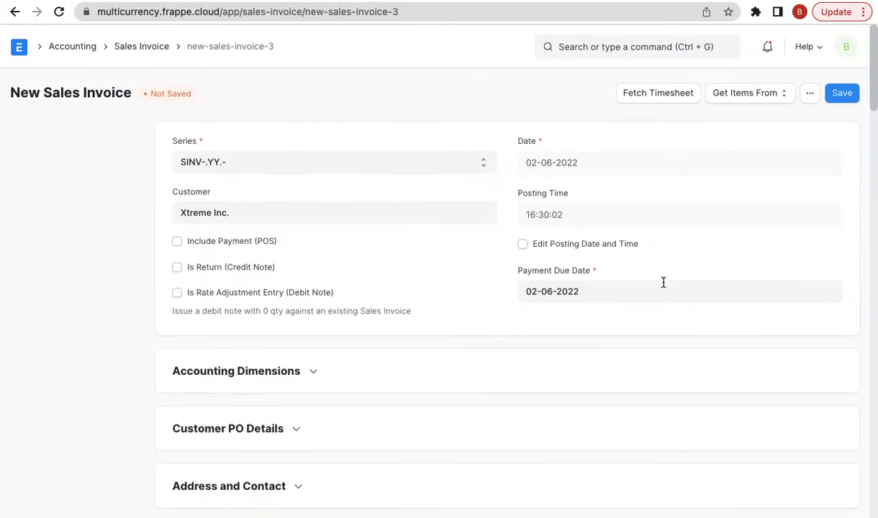
- Reload the page to get a blank New Sales Invoice with no customer
scroll(476, 280, down, 8)
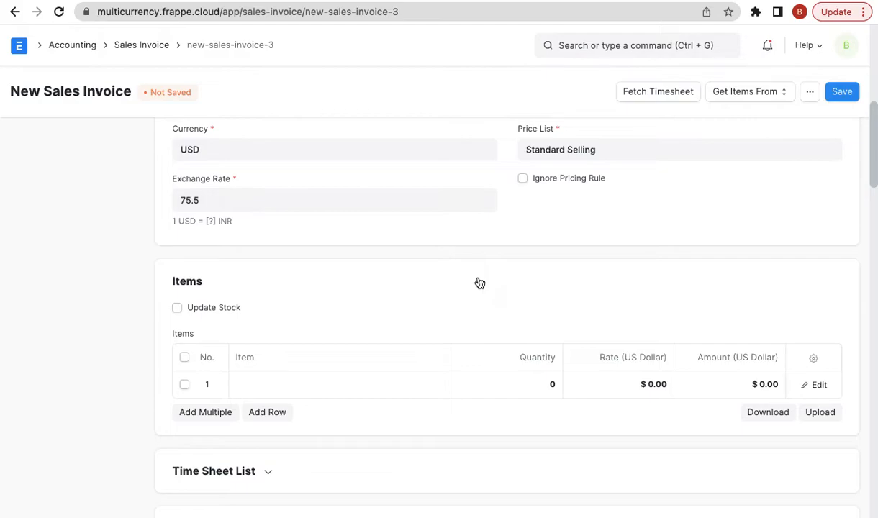
scroll(574, 151, up, 8)
key(super+r)
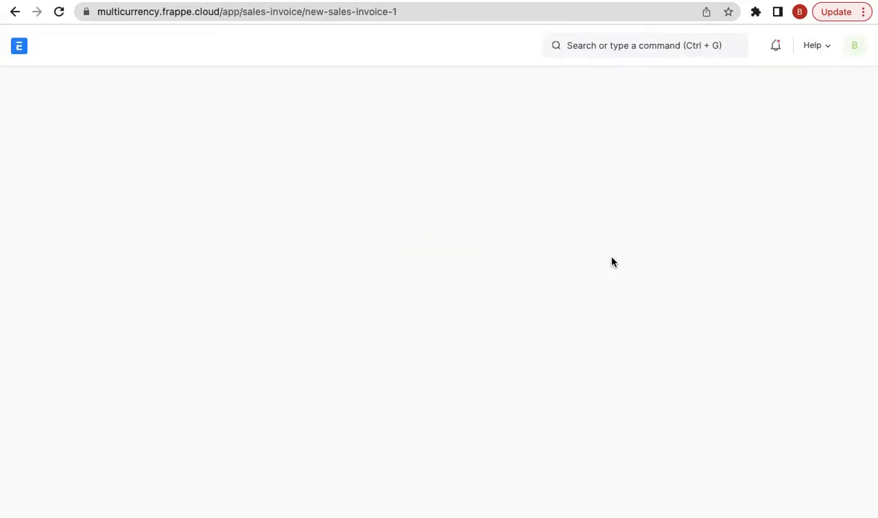
scroll(493, 279, down, 3)
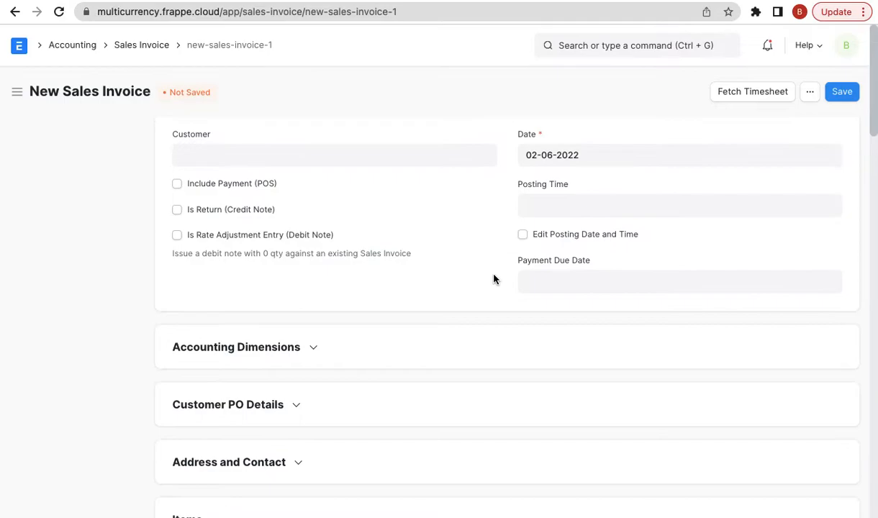
scroll(494, 279, down, 3)
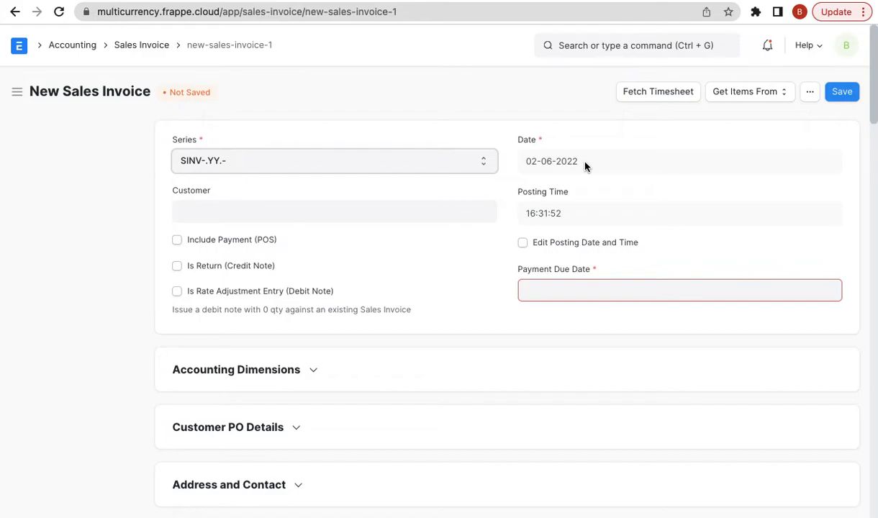
- Select Xtreme Inc. as customer and view the 75.5 USD rate under Currency and Price List
click(417, 216)
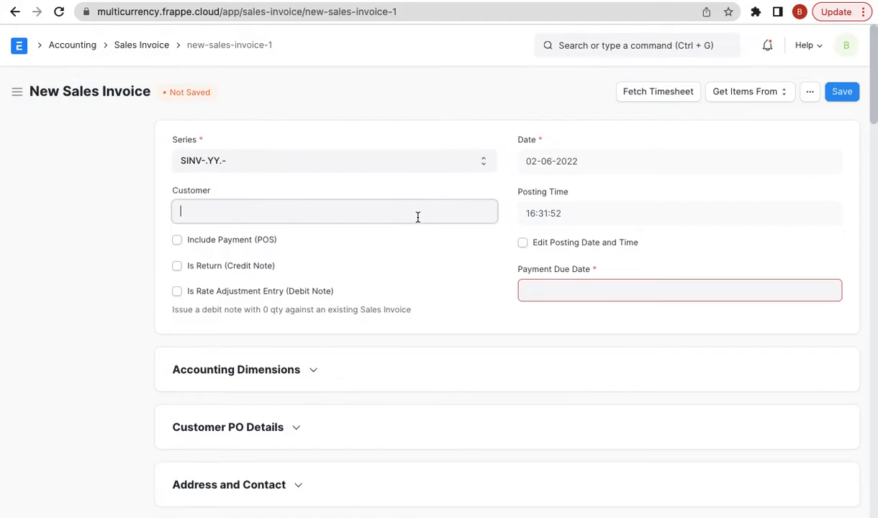
click(76, 245)
scroll(108, 327, down, 3)
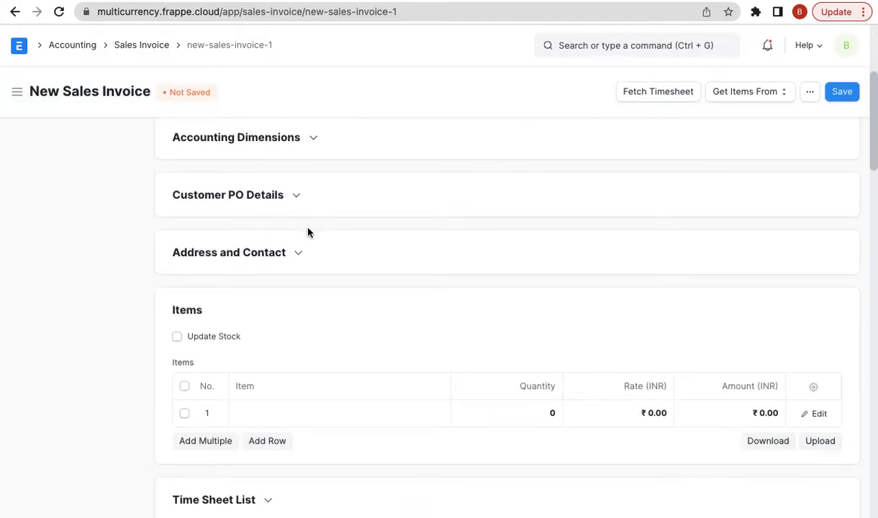
scroll(311, 230, up, 5)
scroll(306, 229, down, 1)
click(257, 209)
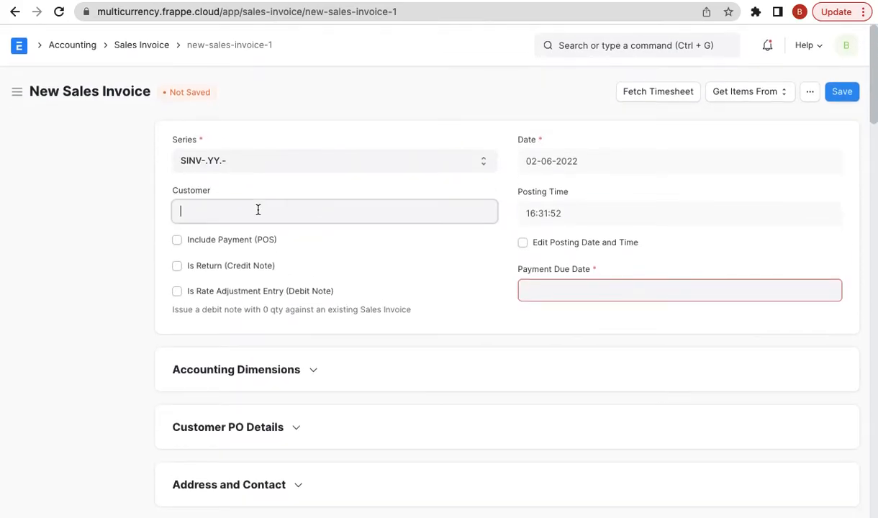
click(247, 245)
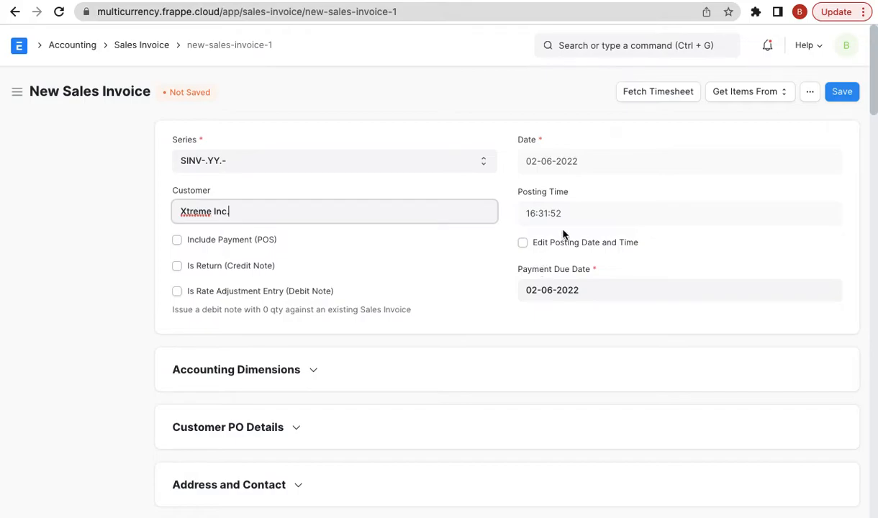
scroll(440, 325, down, 5)
click(259, 230)
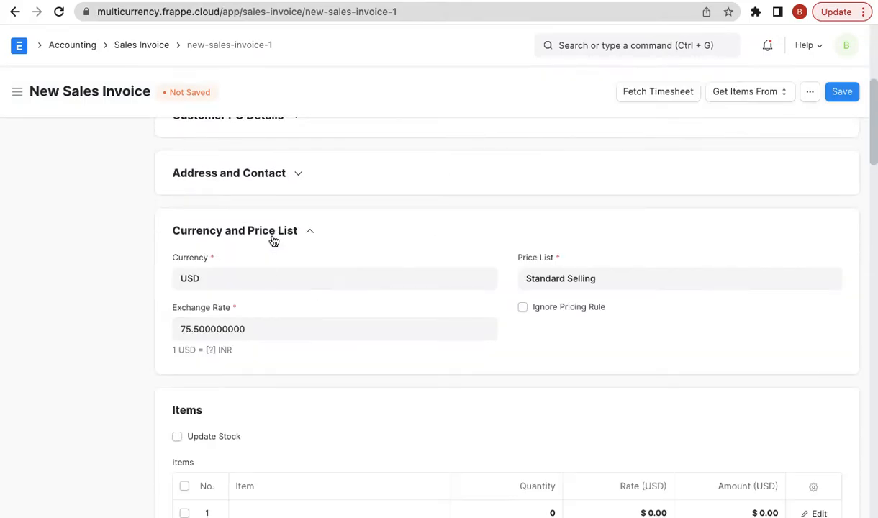
scroll(455, 229, up, 5)
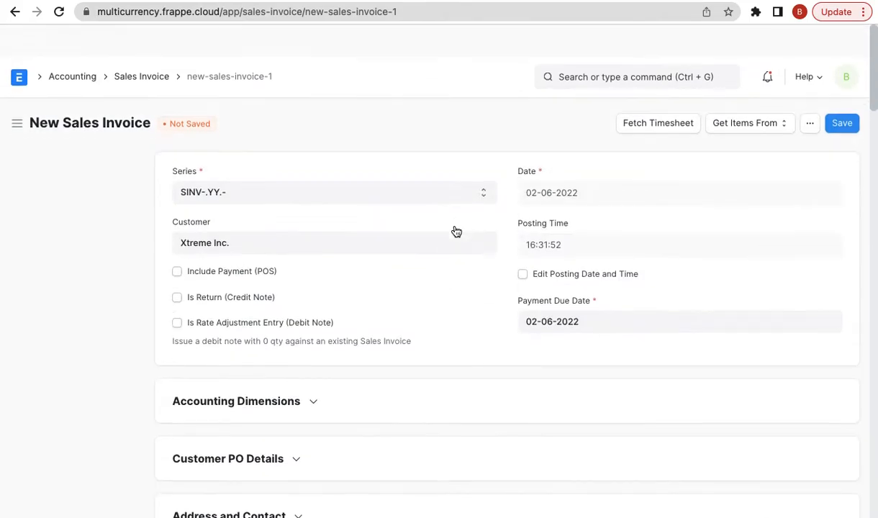
- Enable Edit Posting Date and Time, set the date to 01-06-2022, and check the fetched rate
click(522, 242)
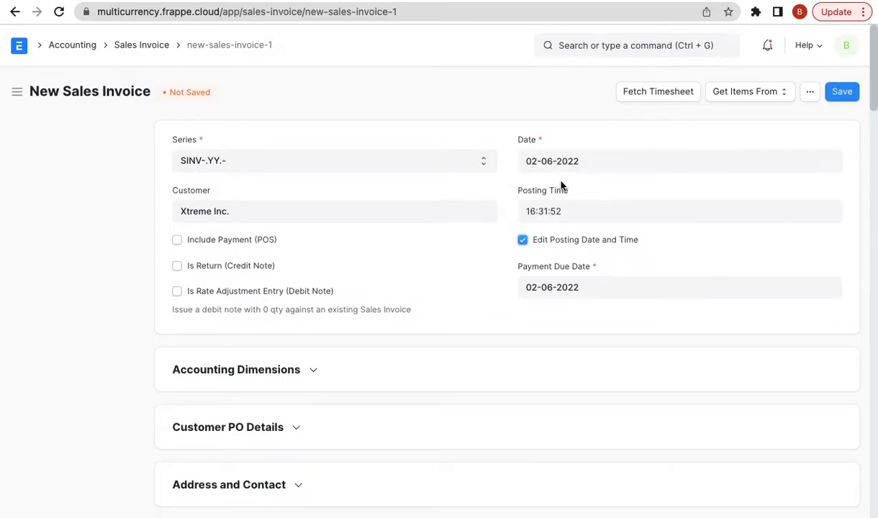
click(570, 161)
click(600, 243)
scroll(379, 330, down, 4)
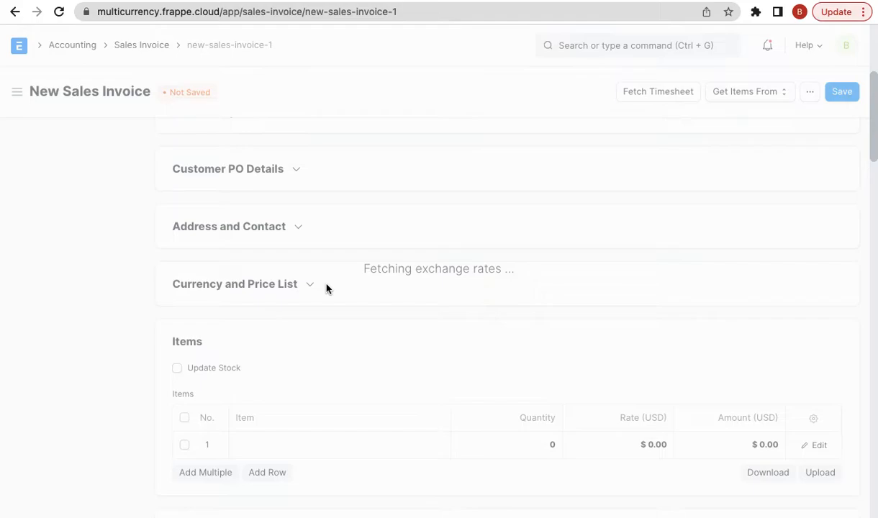
scroll(326, 284, up, 1)
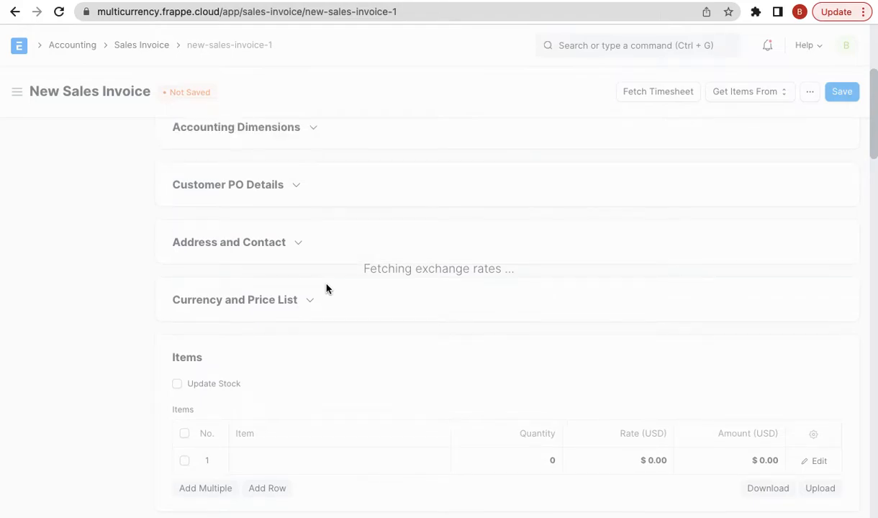
click(286, 301)
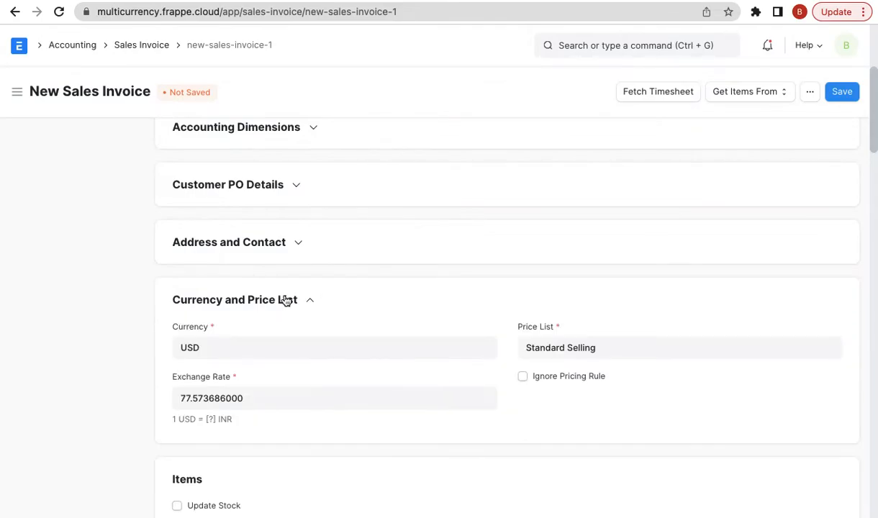
click(271, 395)
key(ctrl+c)
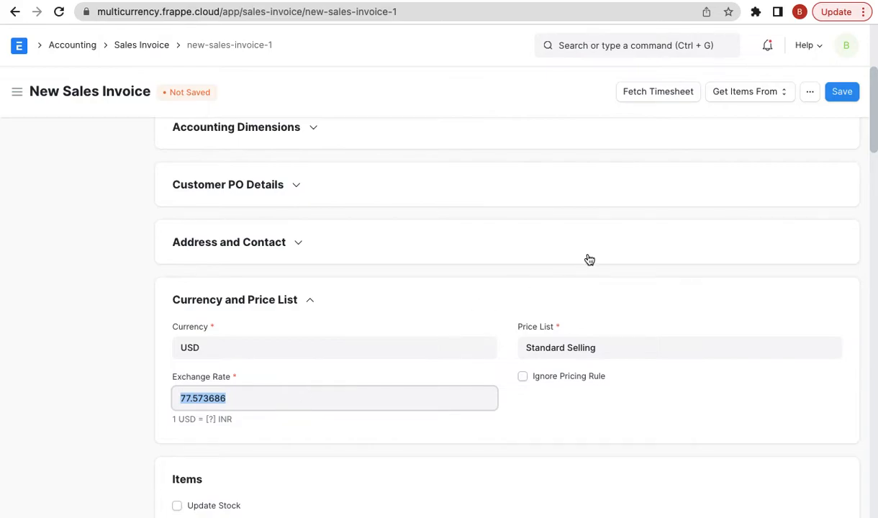
- Backdate the invoice posting date to 31 May 2022
scroll(590, 259, up, 5)
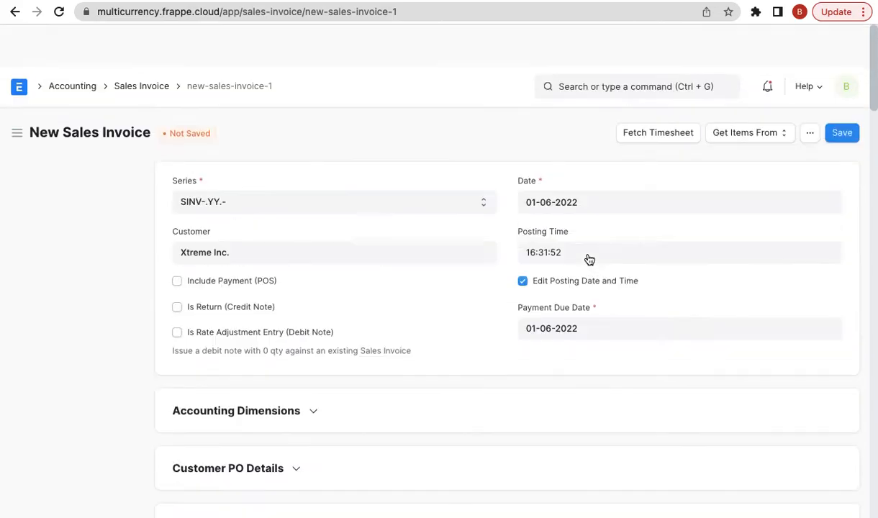
click(543, 161)
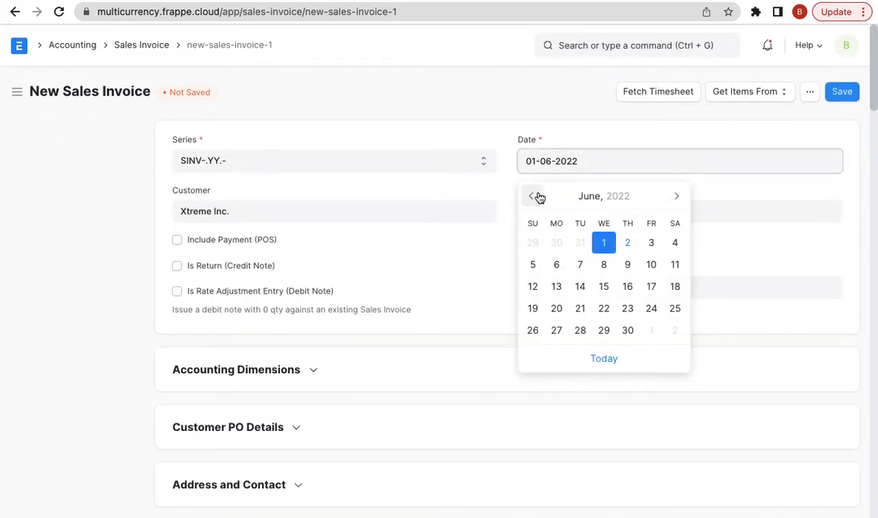
click(532, 196)
click(580, 333)
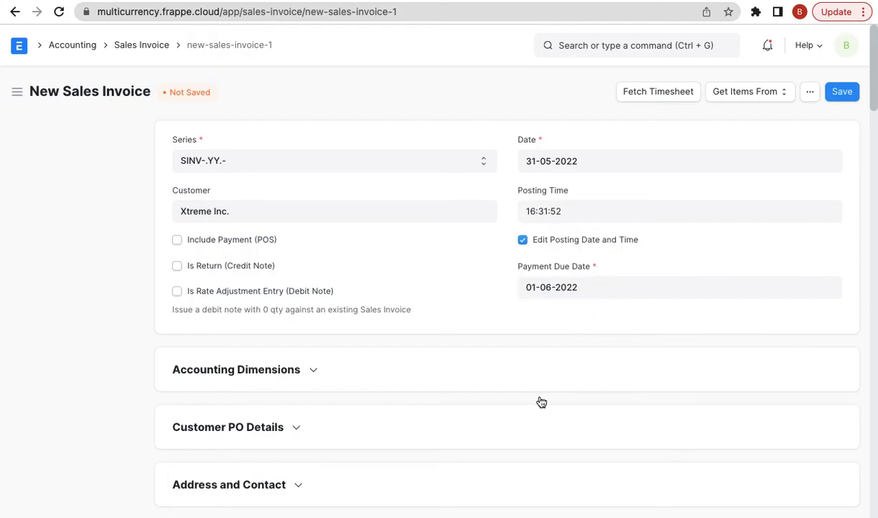
scroll(512, 418, down, 5)
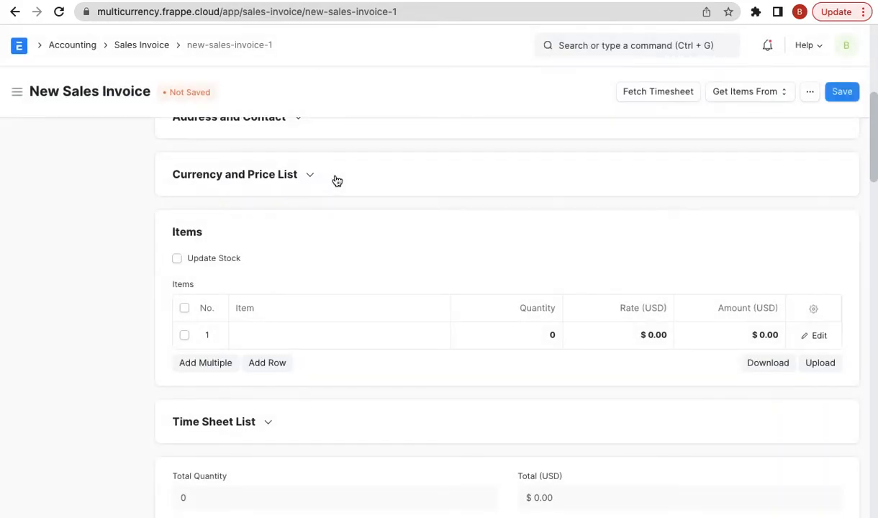
- Keep the refetched rate 77.557003, then paste 77.573686 into a new browser tab
click(288, 178)
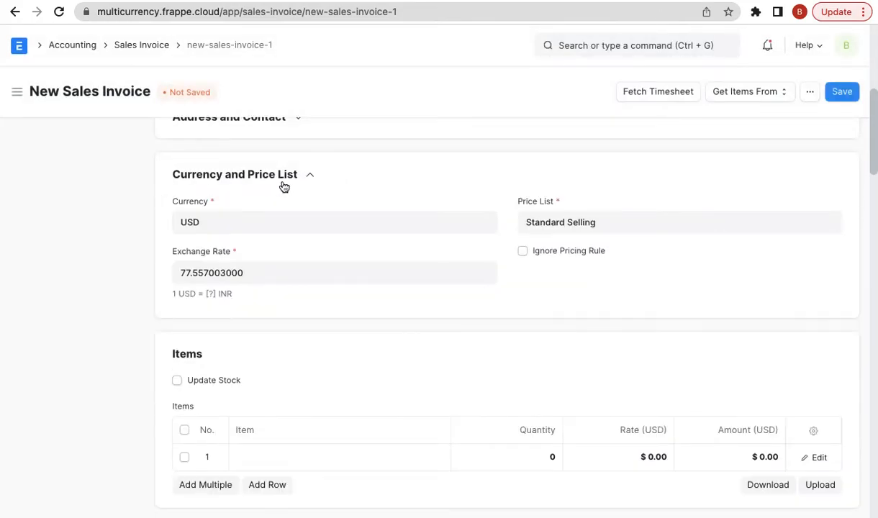
click(273, 272)
key(BackSpace)
key(ctrl+z)
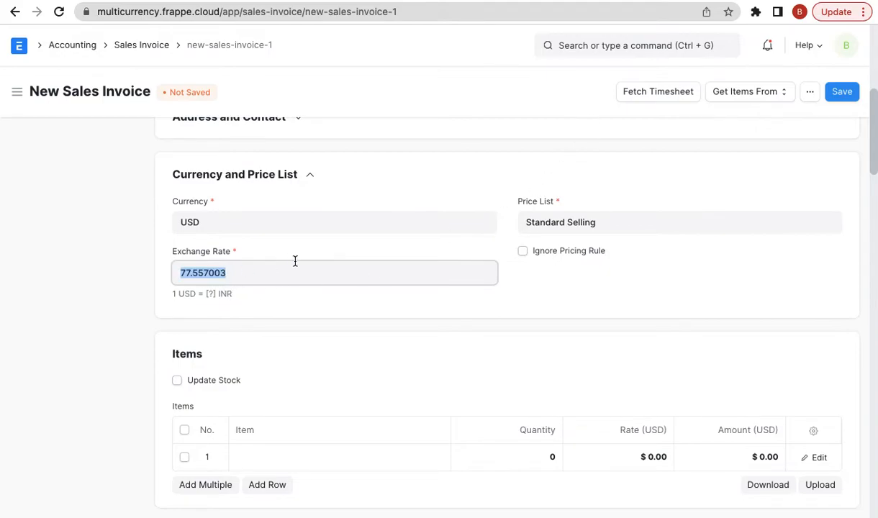
click(814, 0)
key(ctrl+v)
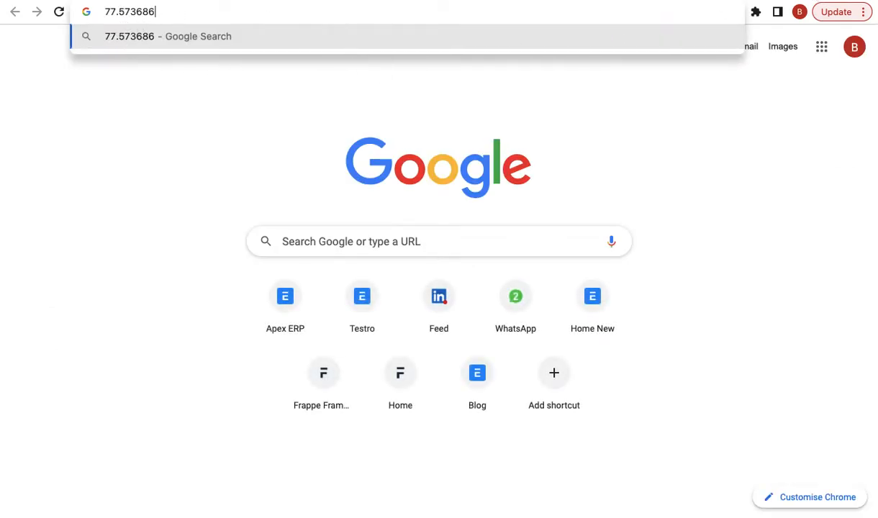
- Glance at the fosserp.com multi-currency blog tab, then return to the invoice top
key(ctrl+w)
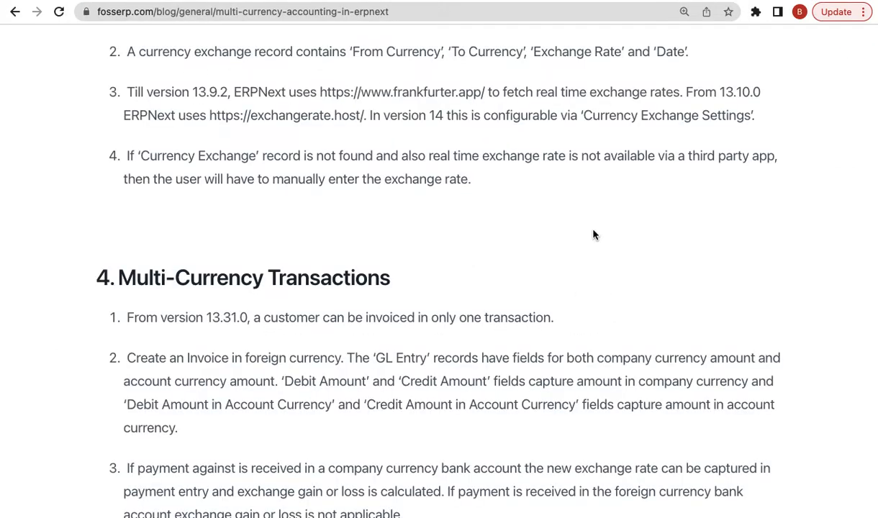
key(ctrl+w)
scroll(588, 170, up, 10)
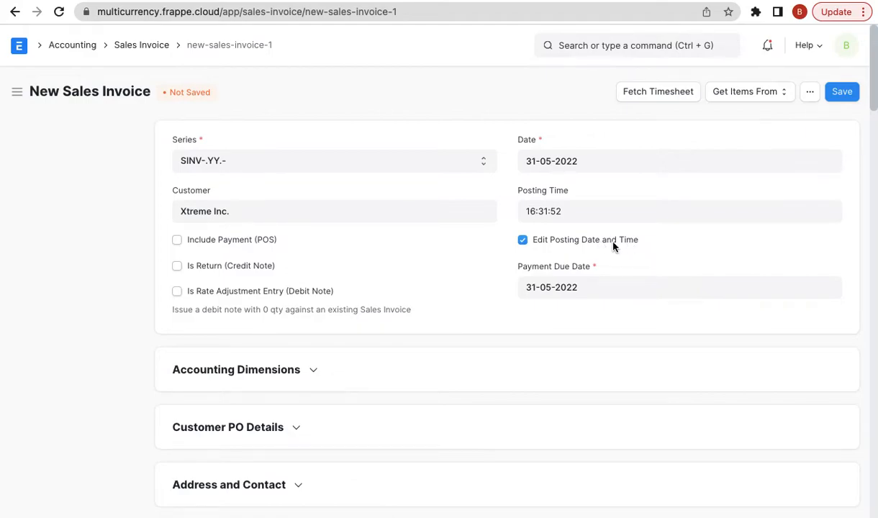
double_click(532, 157)
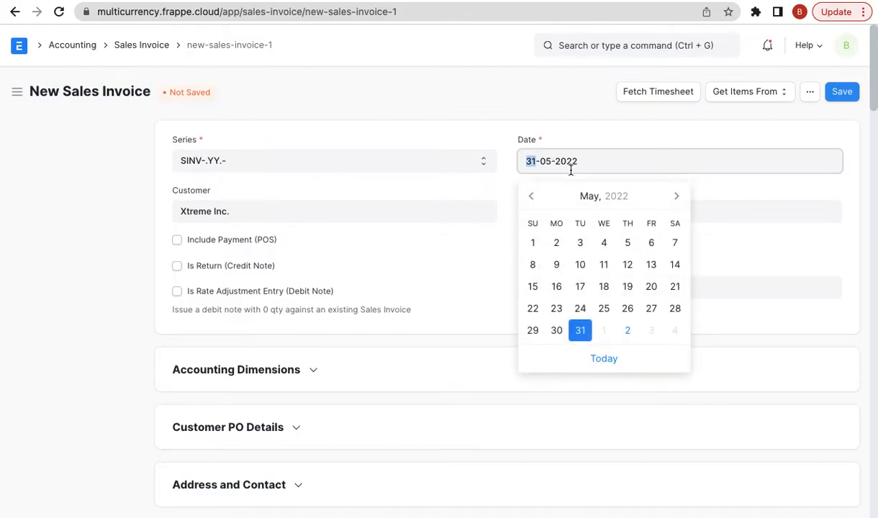
click(550, 109)
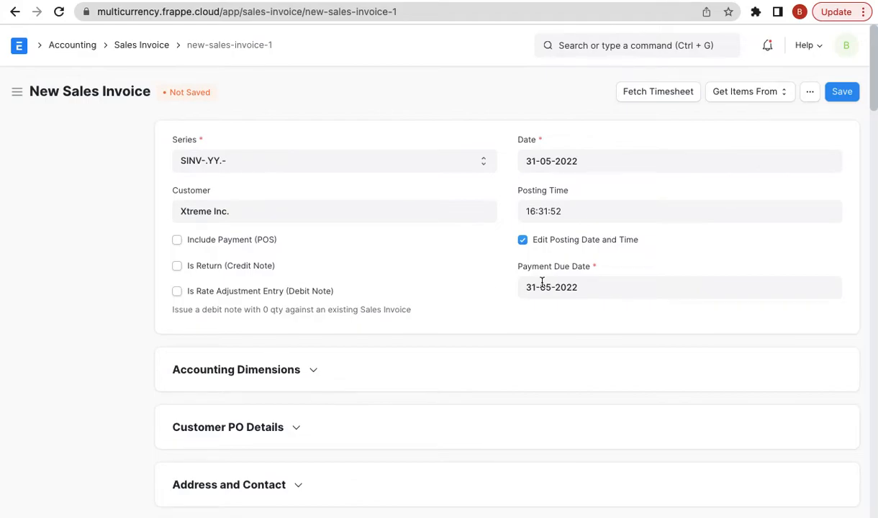
- Open the Currency Exchange list, clear both INR filters, and open the 2022-06-02 USD-INR record
click(641, 49)
text(currency ex)
key(Down)
key(Return)
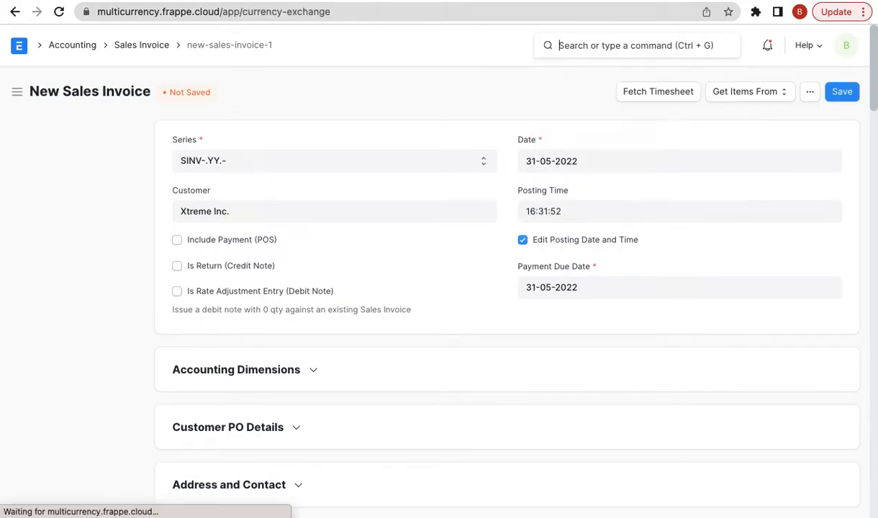
double_click(282, 141)
key(BackSpace)
double_click(389, 141)
key(BackSpace)
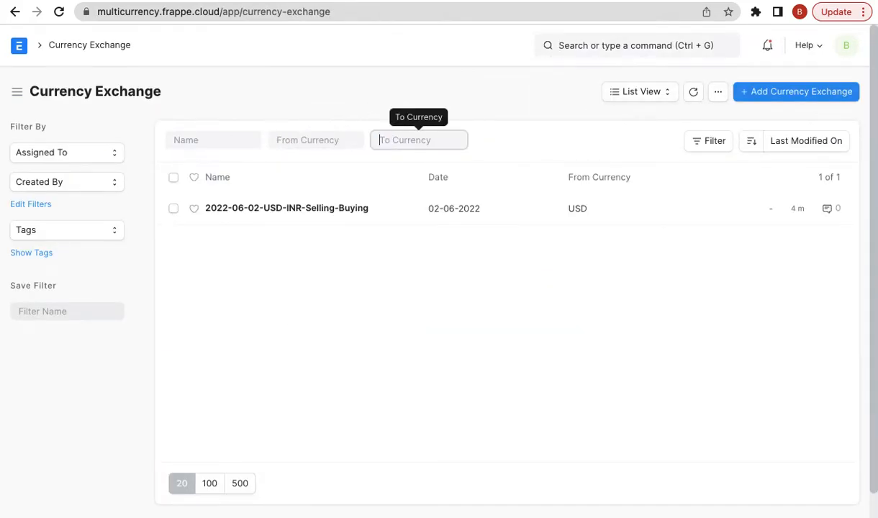
click(440, 100)
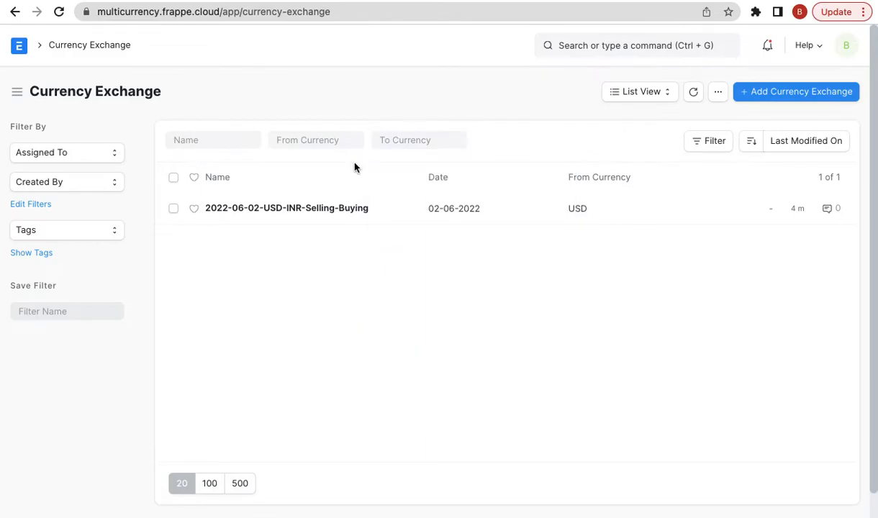
click(331, 218)
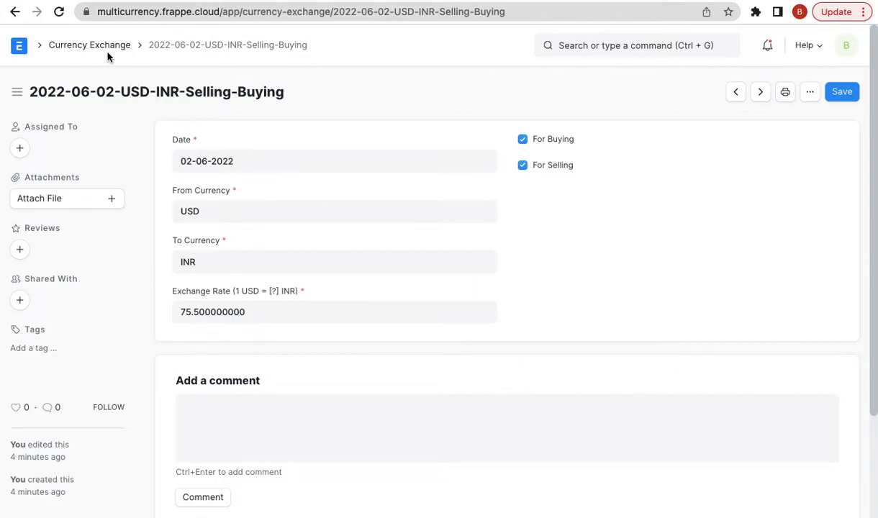
- Inspect the record's date without changing it, then go back in the browser
triple_click(235, 153)
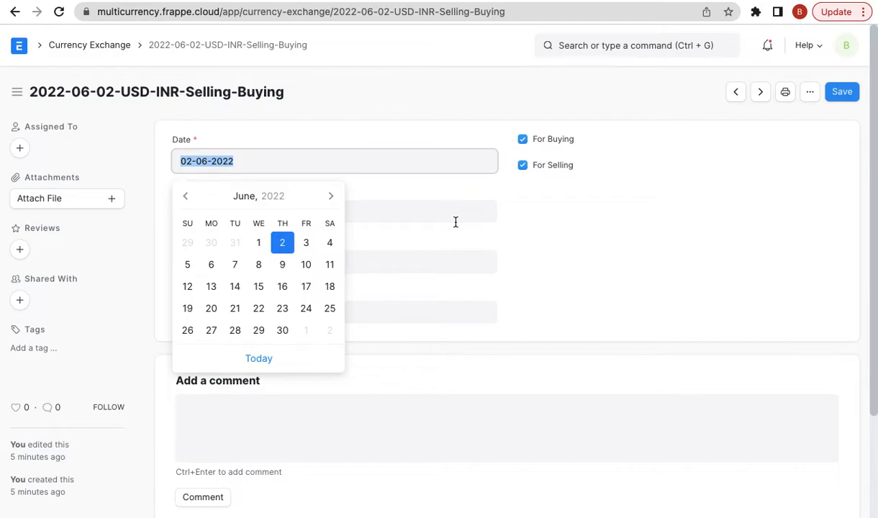
click(575, 226)
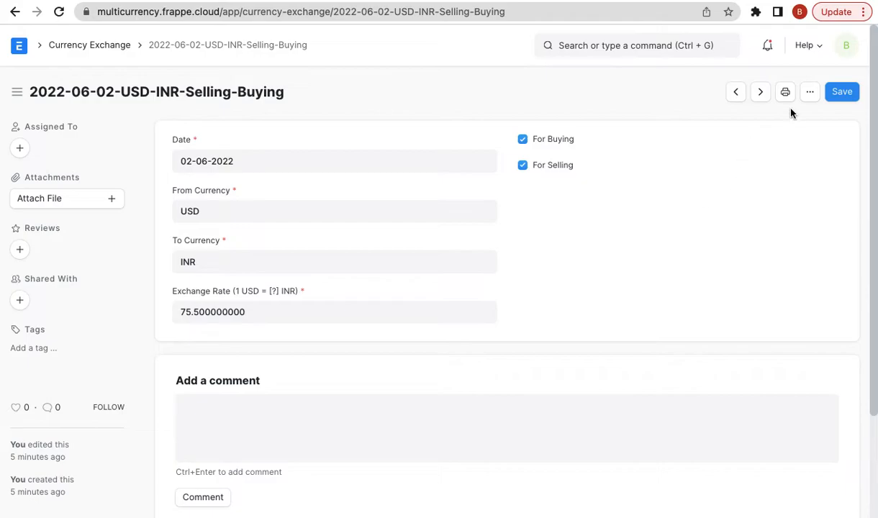
click(13, 13)
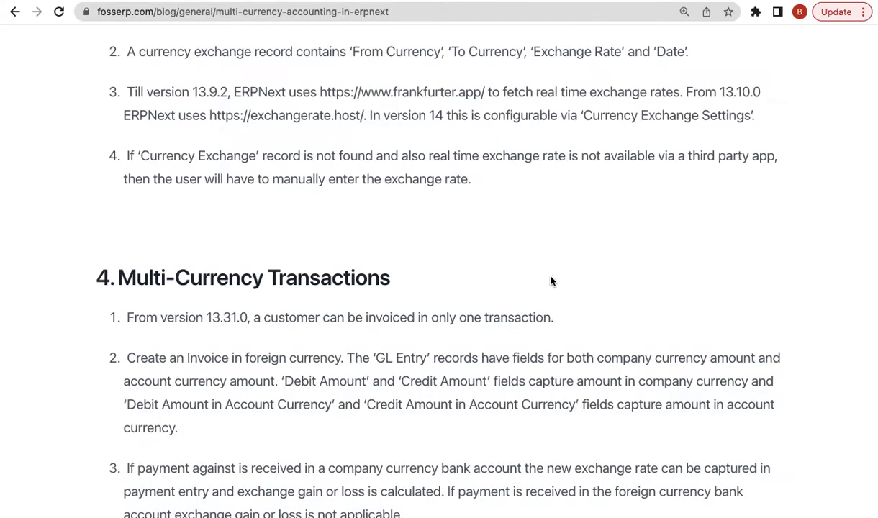
scroll(551, 280, up, 2)
scroll(551, 281, down, 3)
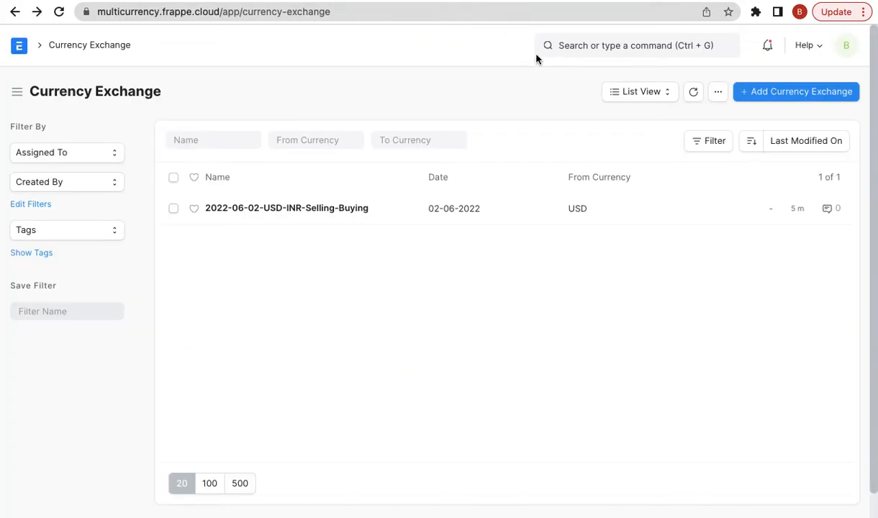
- Open Accounts Settings from the search bar
click(561, 45)
text(accou)
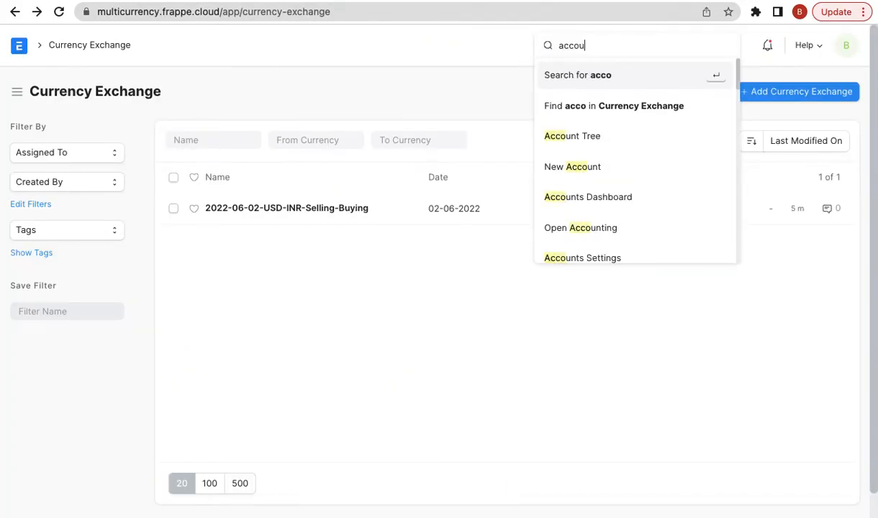
text(nting se)
key(BackSpace)
key(BackSpace)
key(BackSpace)
key(BackSpace)
key(BackSpace)
key(BackSpace)
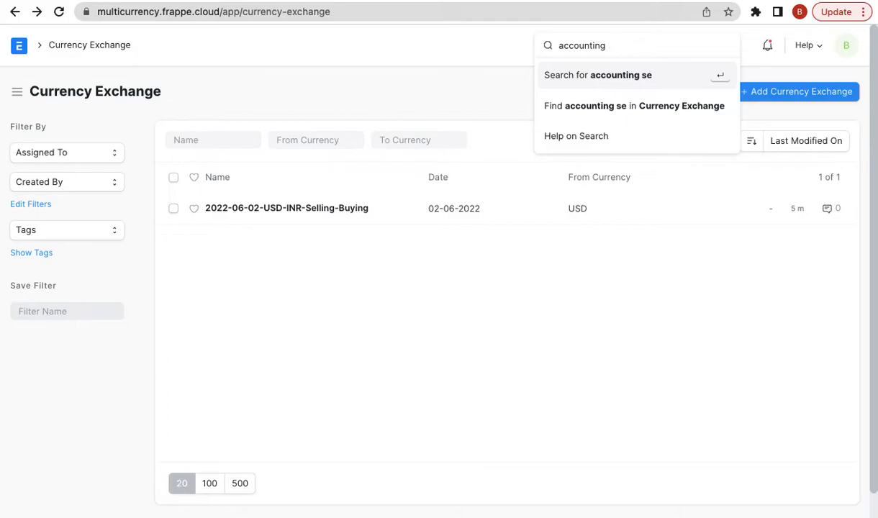
text(s s)
key(Down)
key(Down)
key(Return)
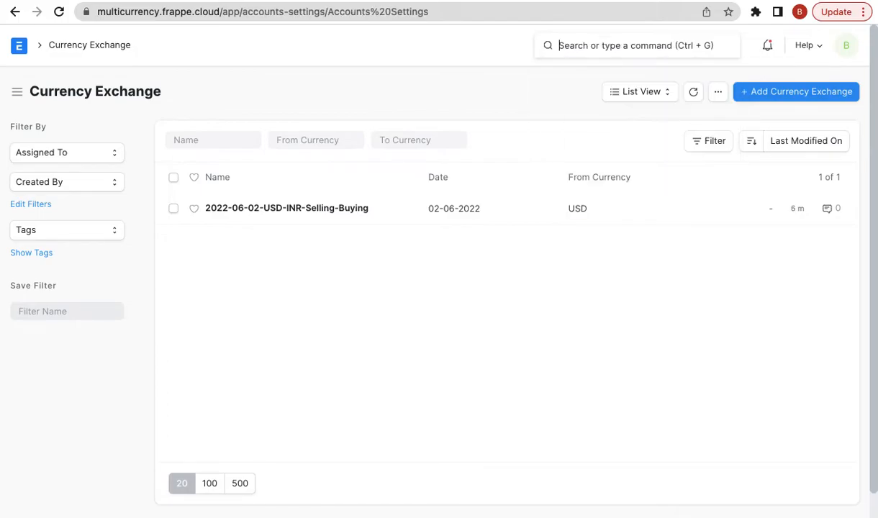
- Set Stale Days to 10 with Allow Stale Exchange Rates left enabled, then go back
scroll(379, 331, down, 10)
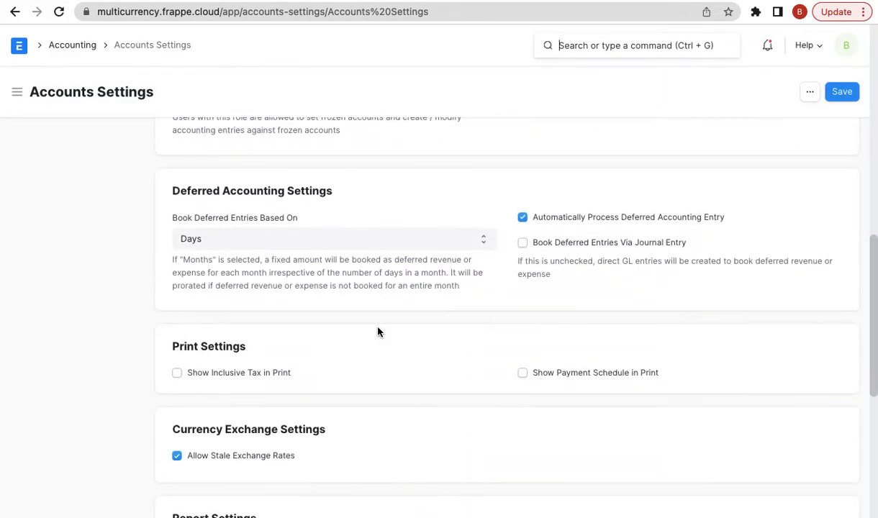
scroll(330, 339, down, 1)
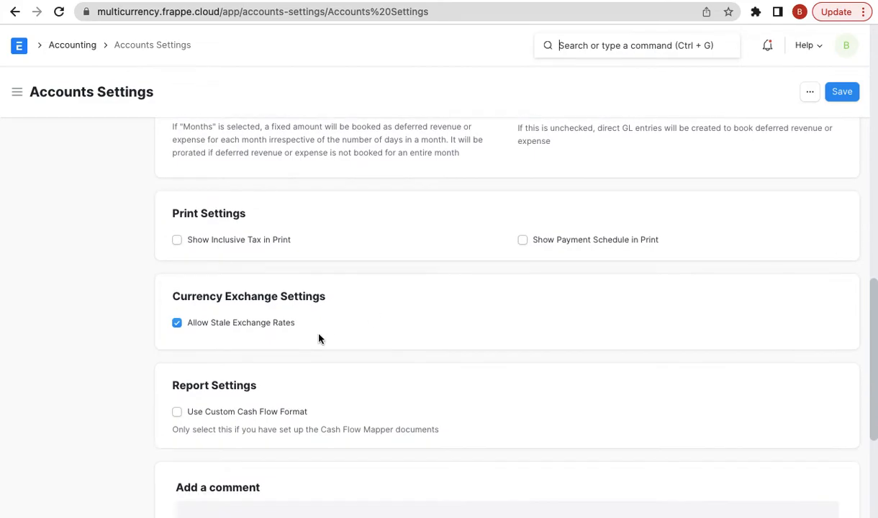
click(267, 325)
click(229, 365)
text(10)
click(257, 326)
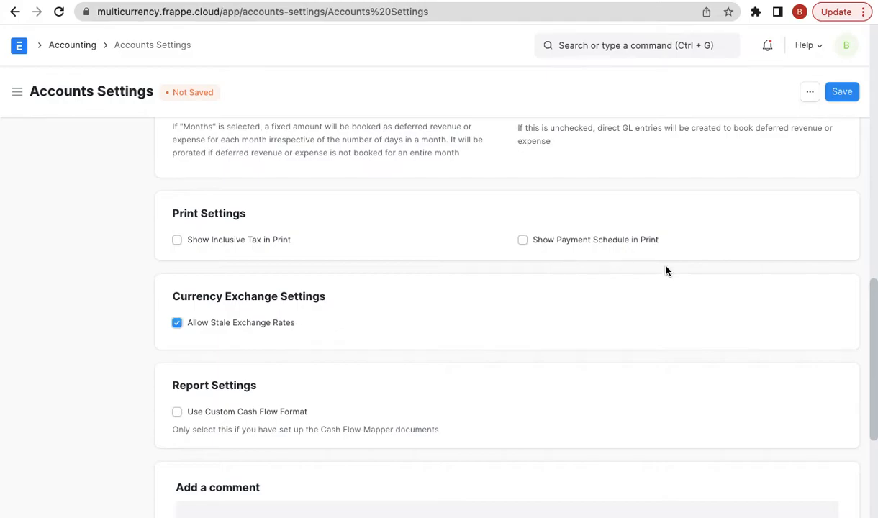
scroll(665, 271, up, 10)
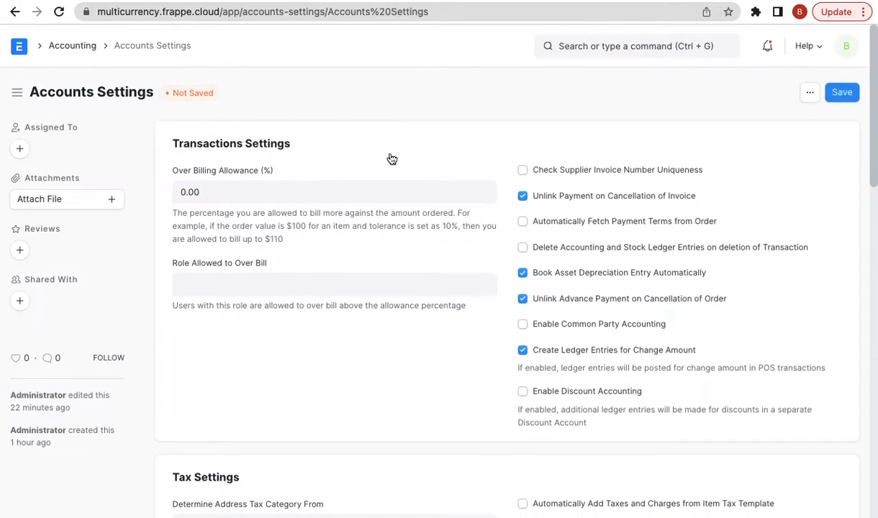
click(15, 11)
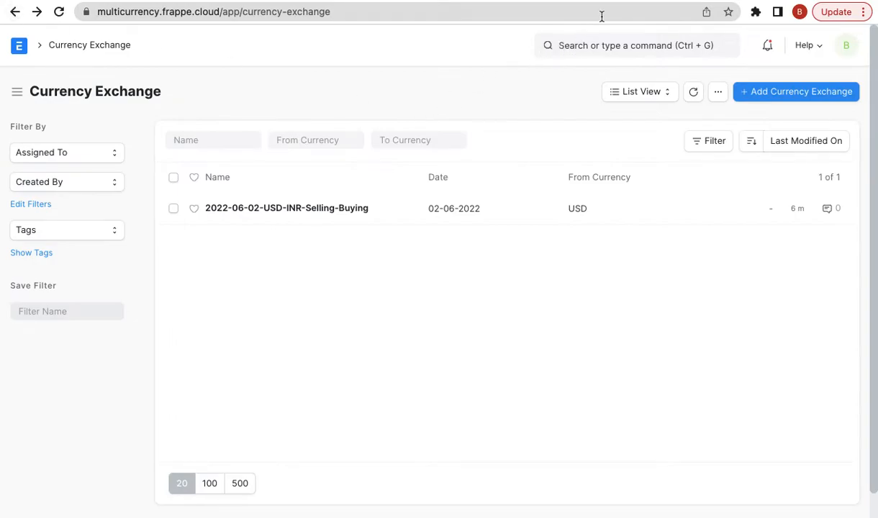
- In the FOSS ERP multi-currency article, scroll to the reports notes and highlight the '6. Exchange Rate Revaluation' heading
click(609, 6)
scroll(549, 285, down, 1)
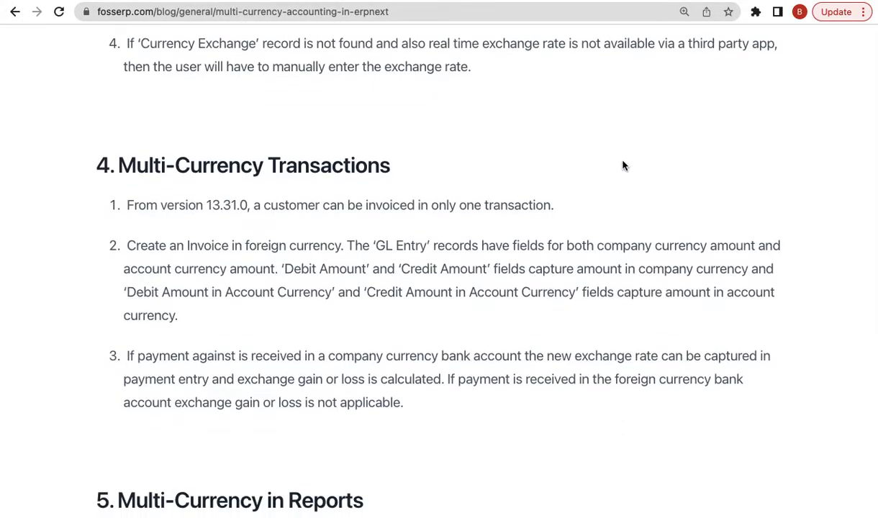
mouse_move(588, 3)
scroll(492, 344, down, 6)
drag(403, 367, 95, 369)
scroll(608, 304, up, 2)
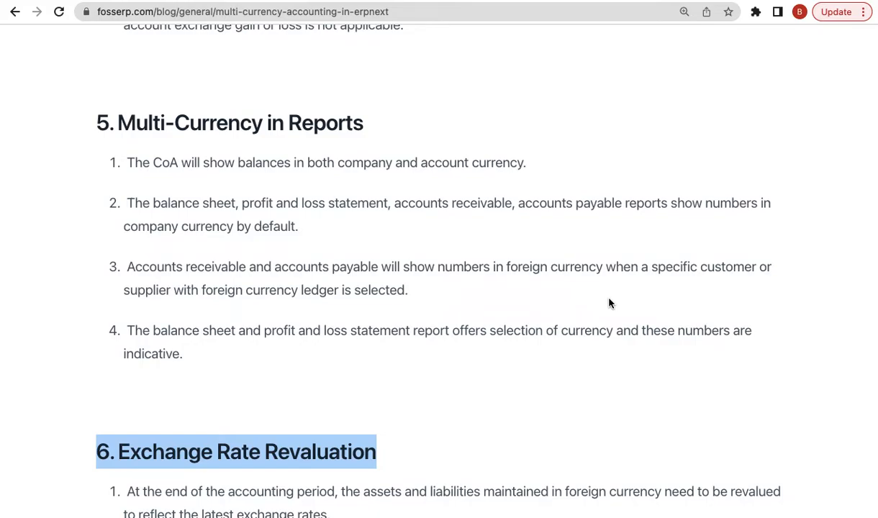
scroll(608, 304, up, 8)
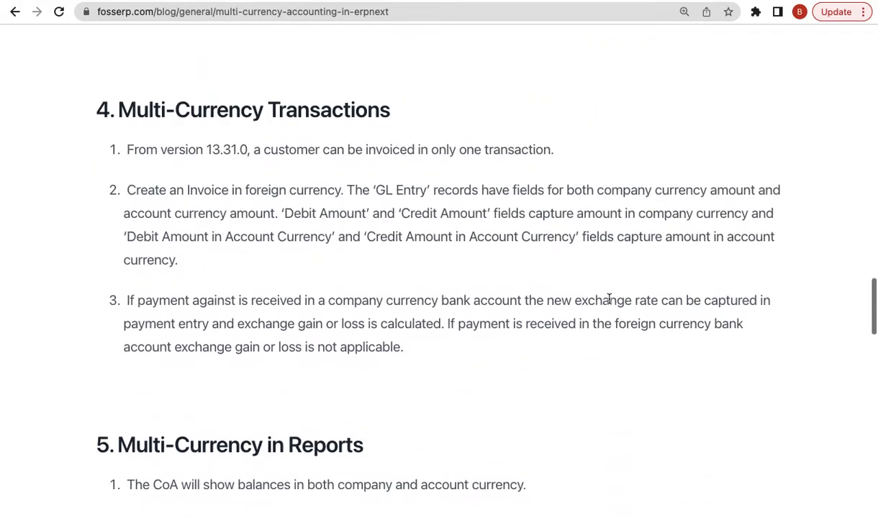
scroll(609, 301, down, 8)
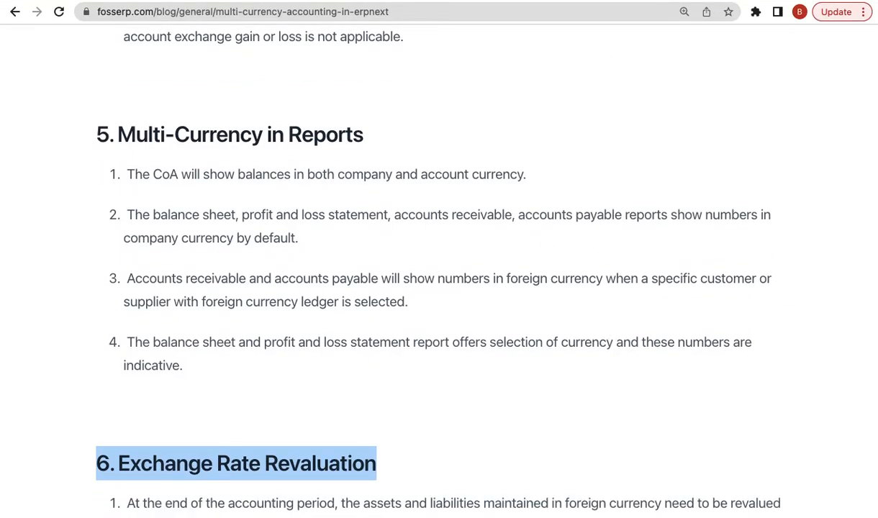
- Open the FOSS ERP Chart of Accounts via the 'chart of' search and expand Application of Funds and Current Assets
click(506, 2)
click(596, 45)
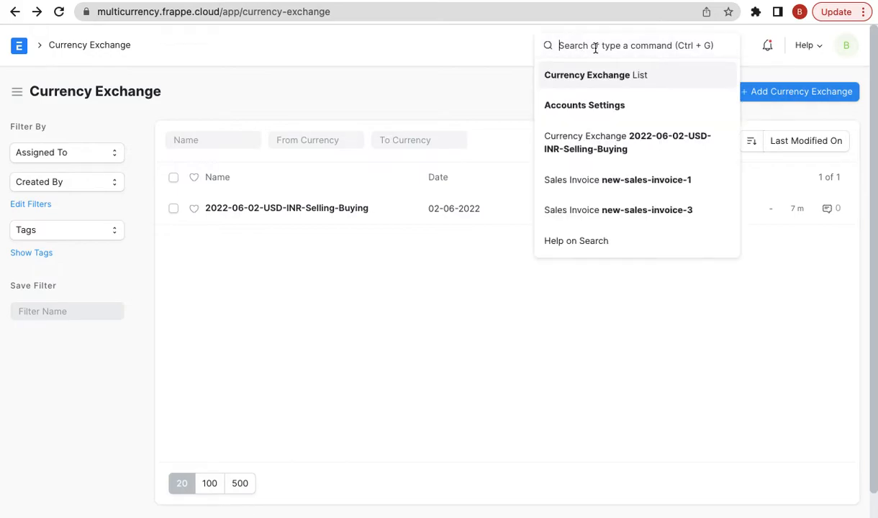
text(chart of)
key(Down)
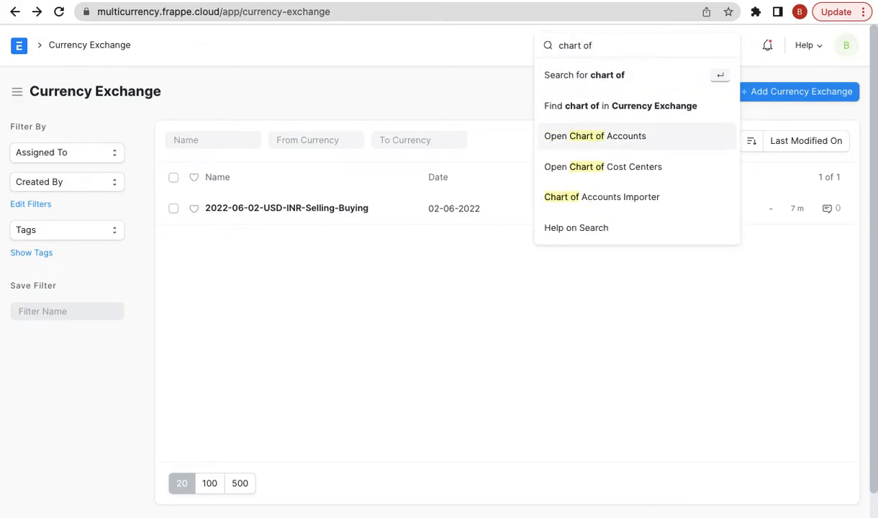
key(Return)
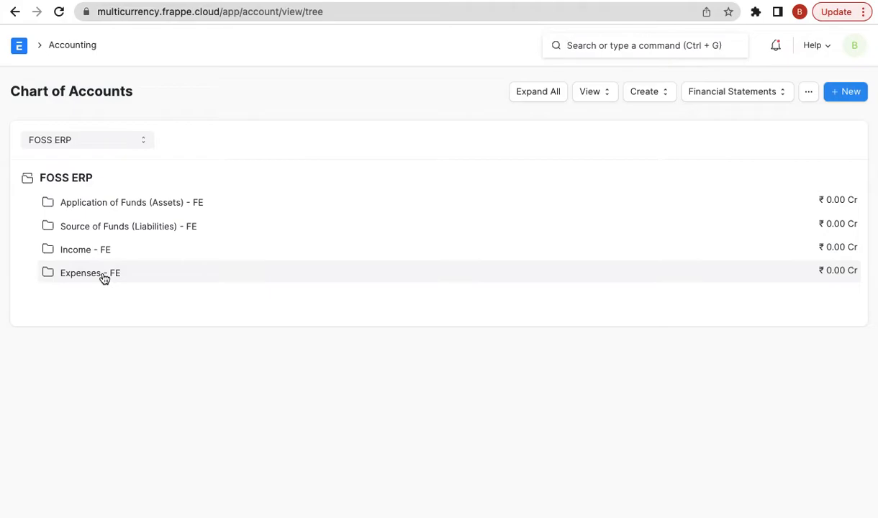
click(189, 203)
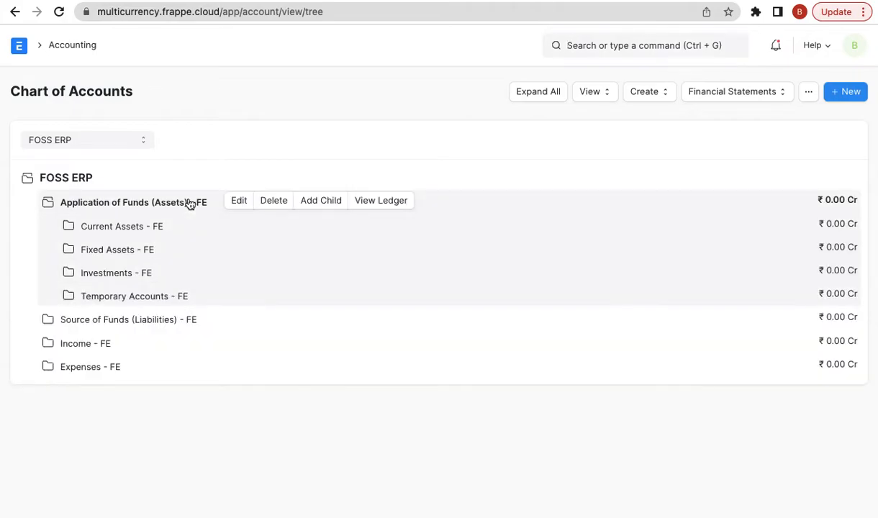
click(144, 229)
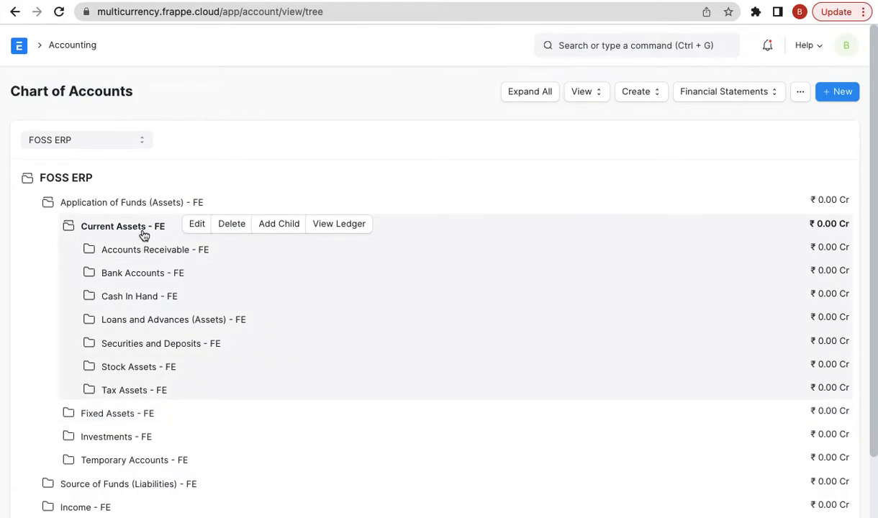
- Expand Accounts Receivable - FE to show its debtors and add a child account under it
click(193, 249)
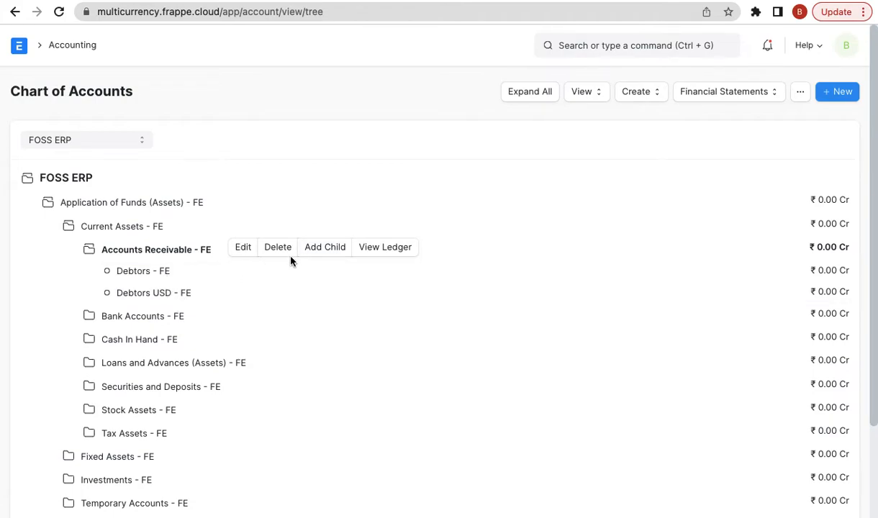
click(317, 247)
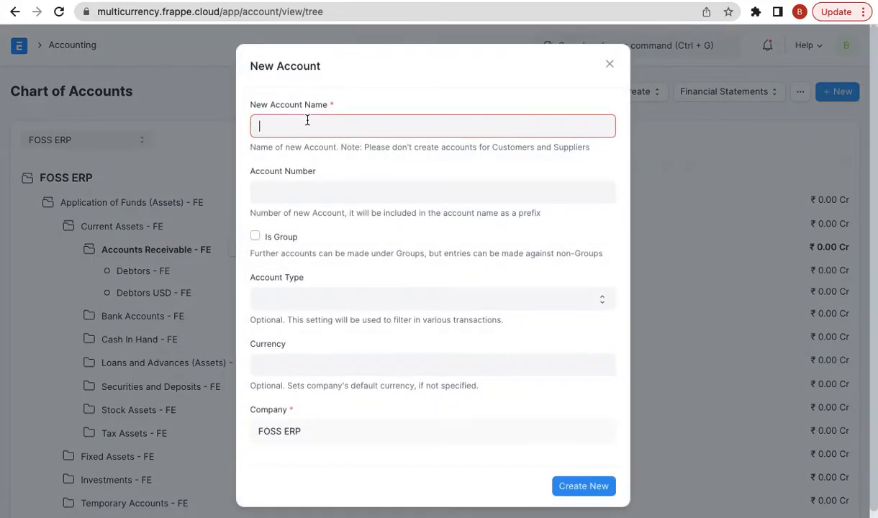
- Create the 'Debtors EUR' account with type Receivable and currency EUR
text(Debtors EUR)
click(315, 306)
key(r)
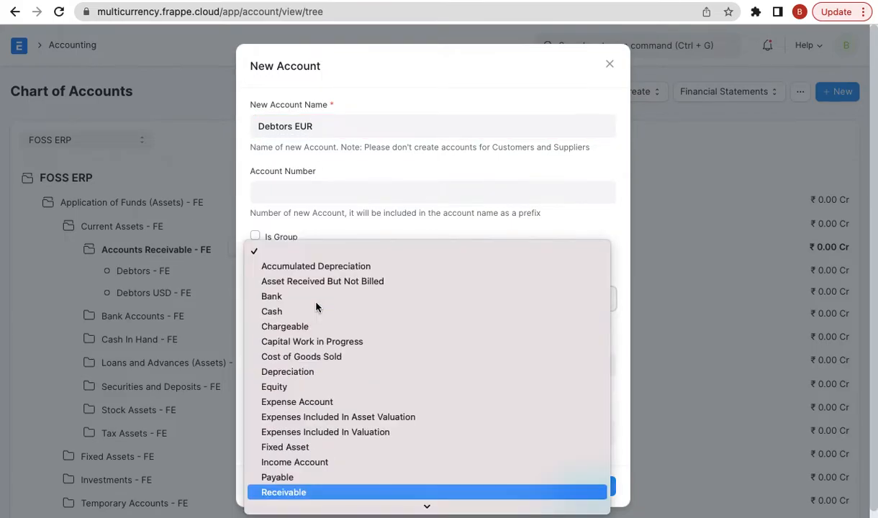
key(Return)
click(290, 365)
text(eur)
click(287, 385)
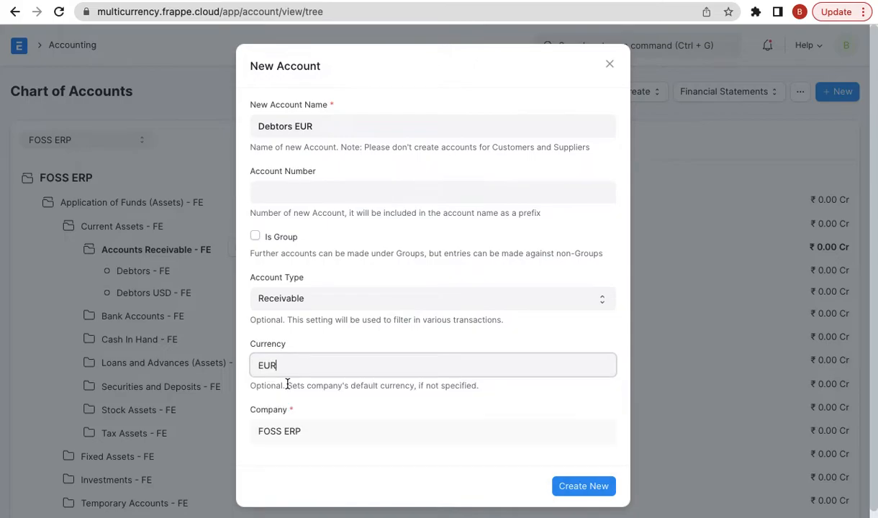
click(576, 485)
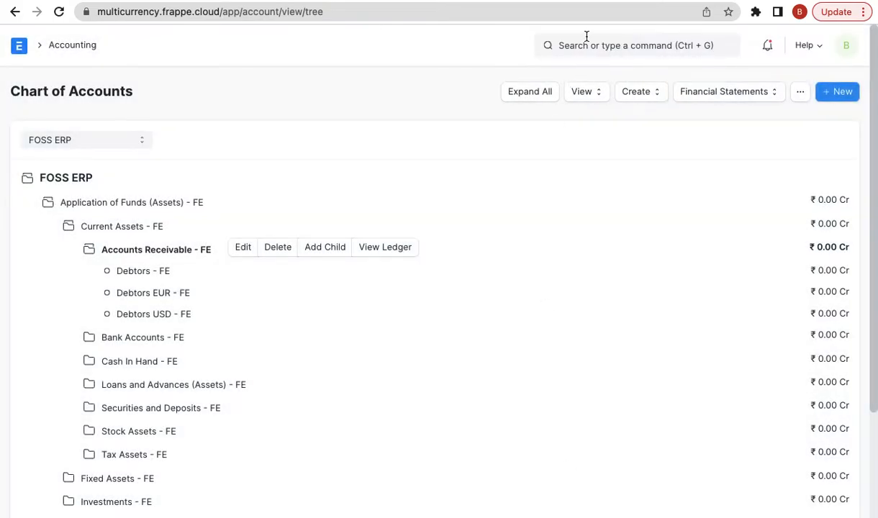
click(560, 45)
- Start a new customer 'ABC GmbH' in group Commercial and territory Rest Of The World, continuing in the full form
text(new cust)
key(Down)
key(Down)
key(Up)
key(Return)
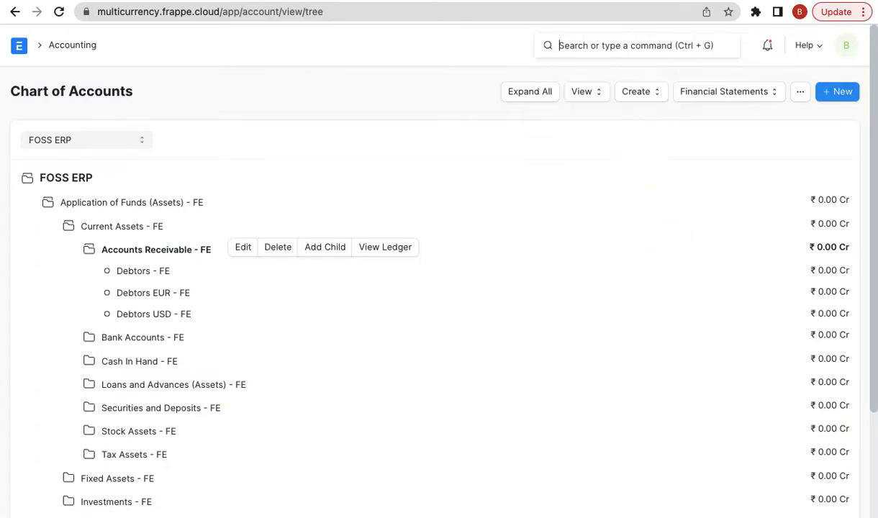
text(ABC GmbH)
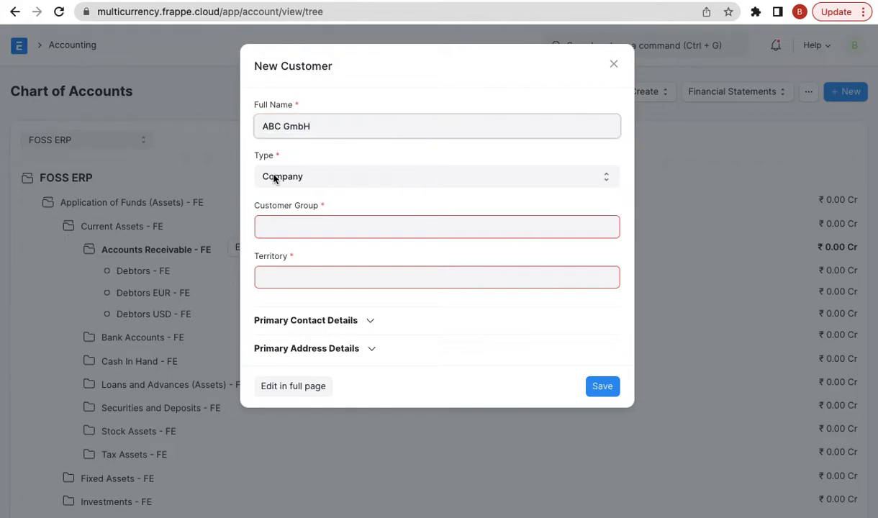
click(269, 226)
text(com)
click(272, 254)
click(285, 279)
click(302, 381)
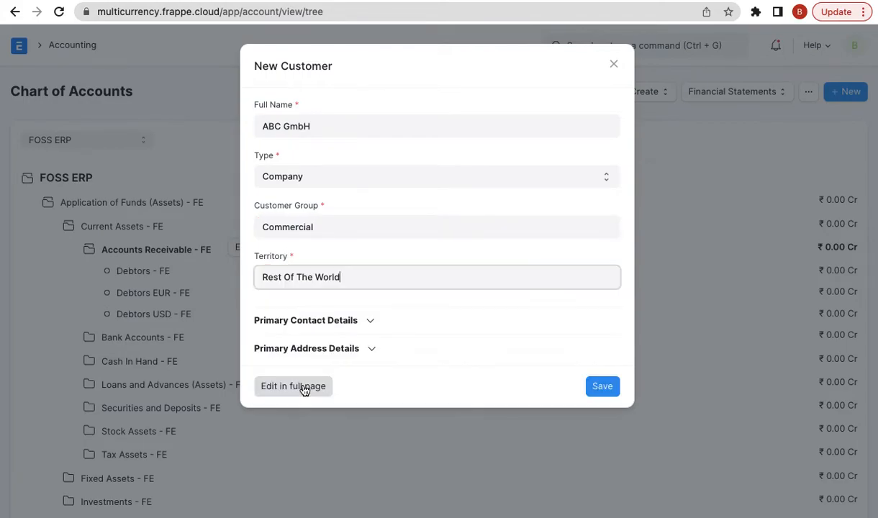
click(302, 387)
- Set the customer's billing currency to EUR
scroll(302, 389, down, 5)
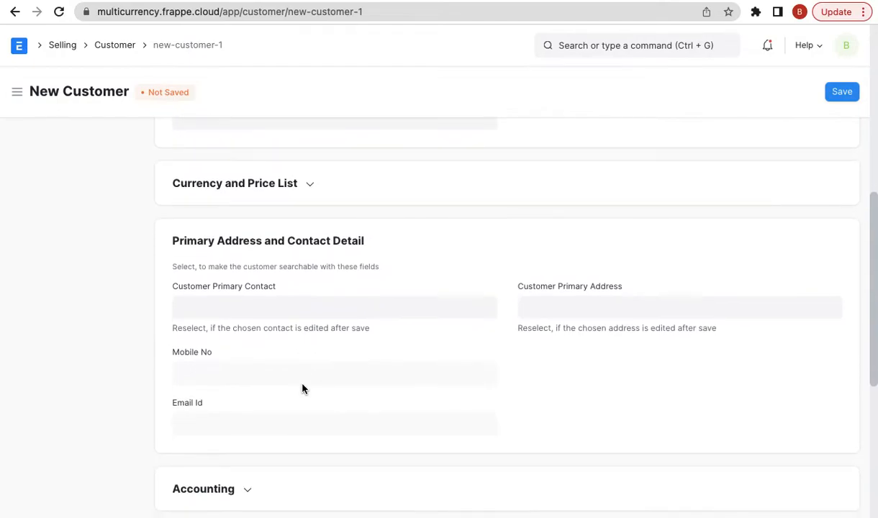
click(202, 186)
click(208, 230)
text(eur)
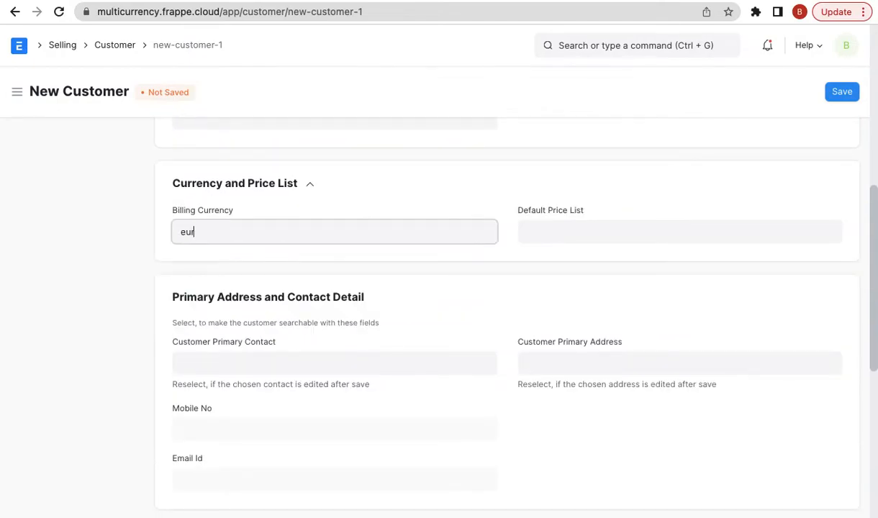
click(202, 261)
- Add Debtors EUR - FE as the customer's receivable account and save ABC GmbH
scroll(265, 353, down, 4)
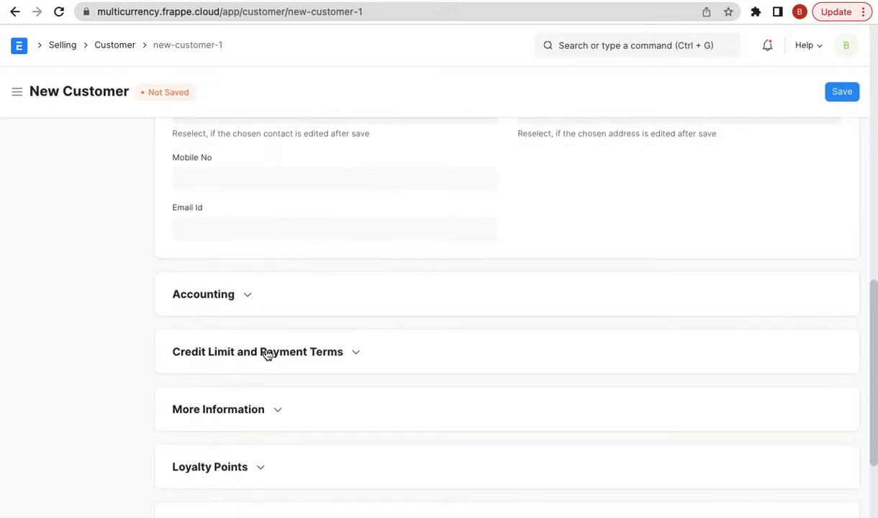
click(214, 272)
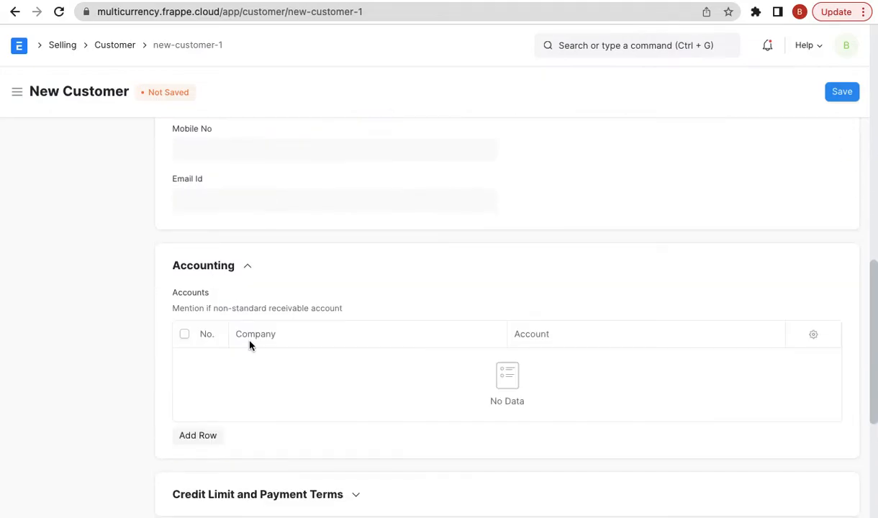
click(219, 435)
click(550, 183)
text(eur)
click(551, 221)
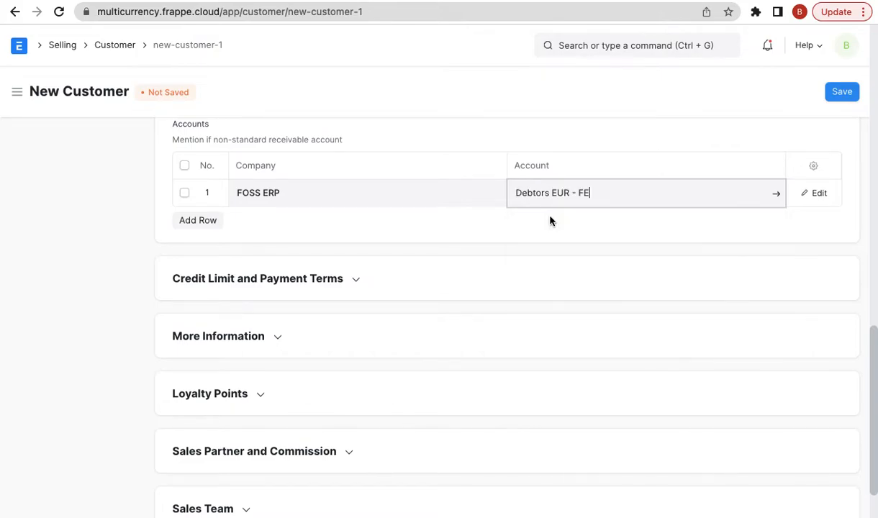
click(842, 92)
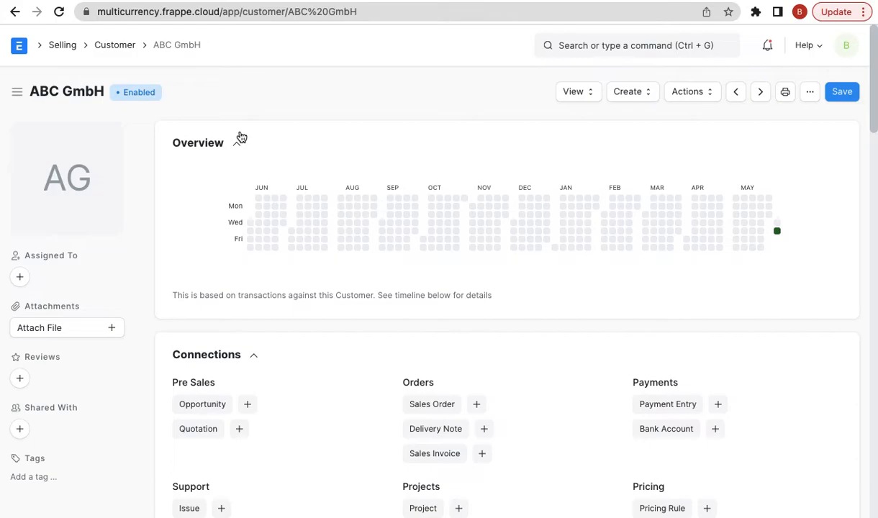
click(583, 44)
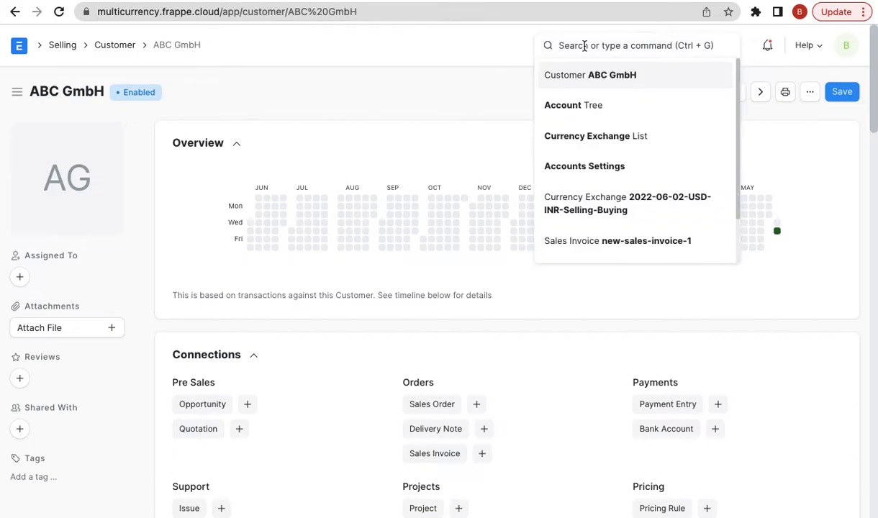
- Start a new Sales Invoice for customer Xtreme Inc
text(new s)
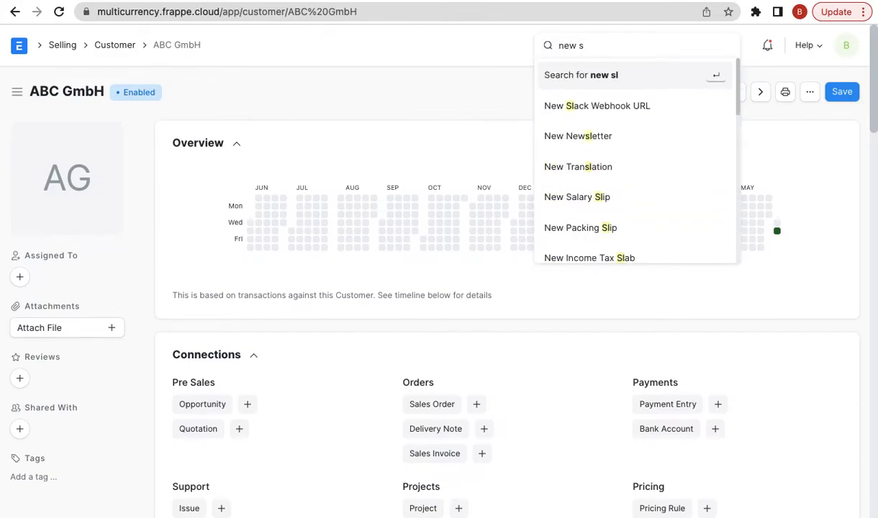
text(lales inv)
key(Down)
key(Down)
key(Down)
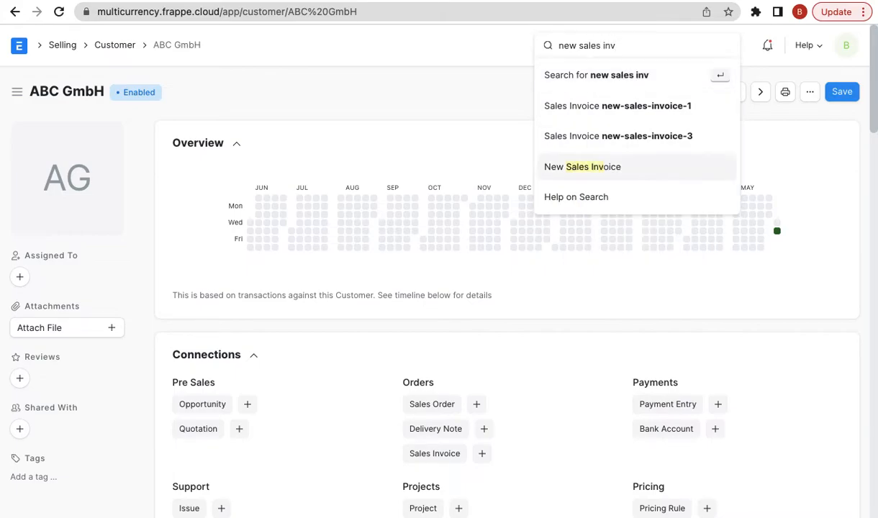
key(Return)
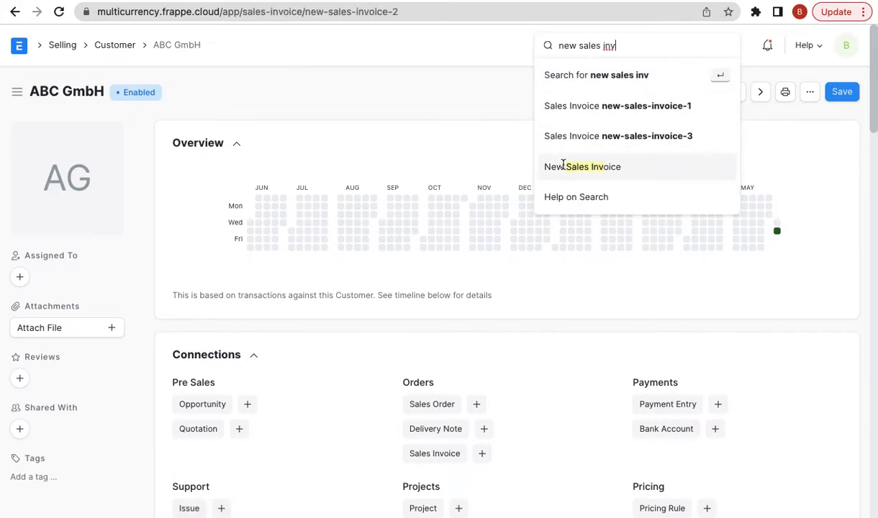
click(257, 210)
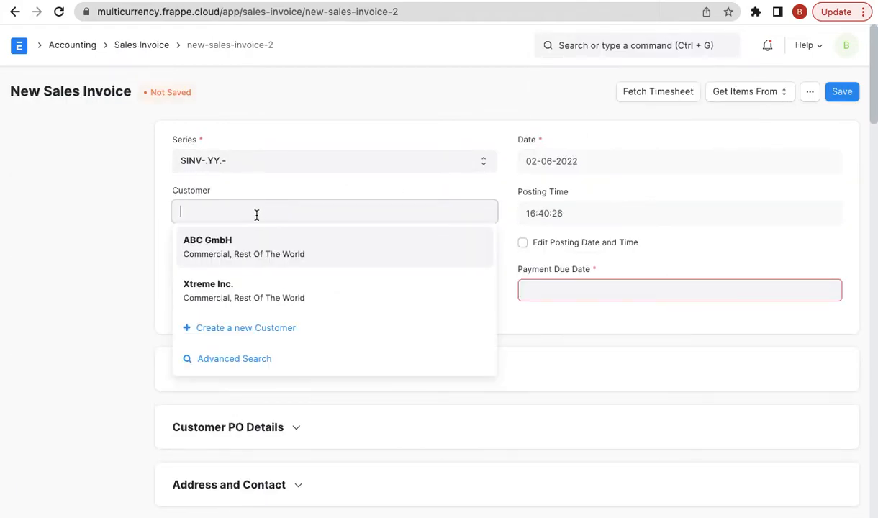
click(231, 297)
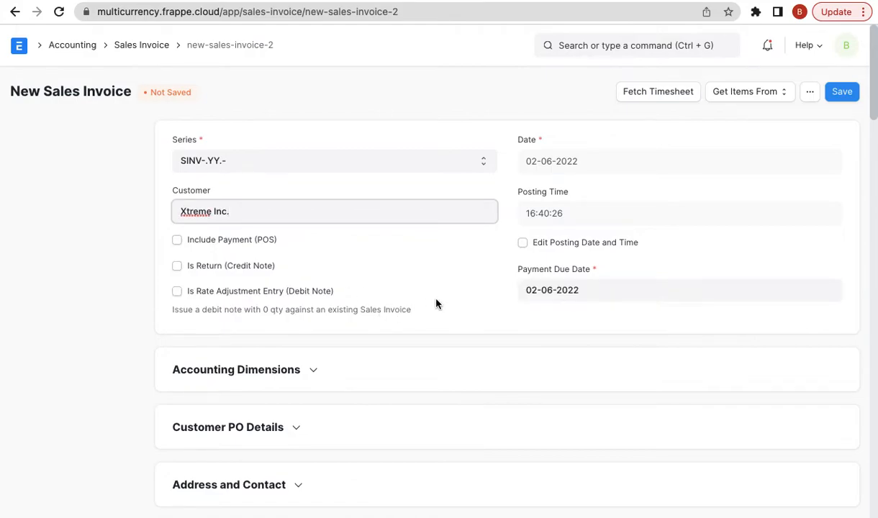
- Expand Currency and Price List to confirm currency USD and exchange rate 75.5
scroll(431, 302, down, 3)
click(286, 379)
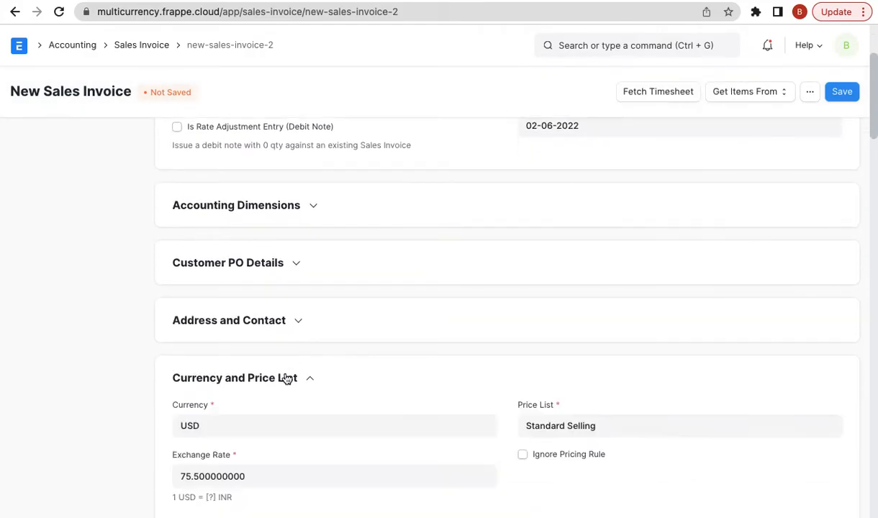
scroll(274, 373, down, 1)
click(245, 363)
scroll(245, 362, down, 1)
click(241, 363)
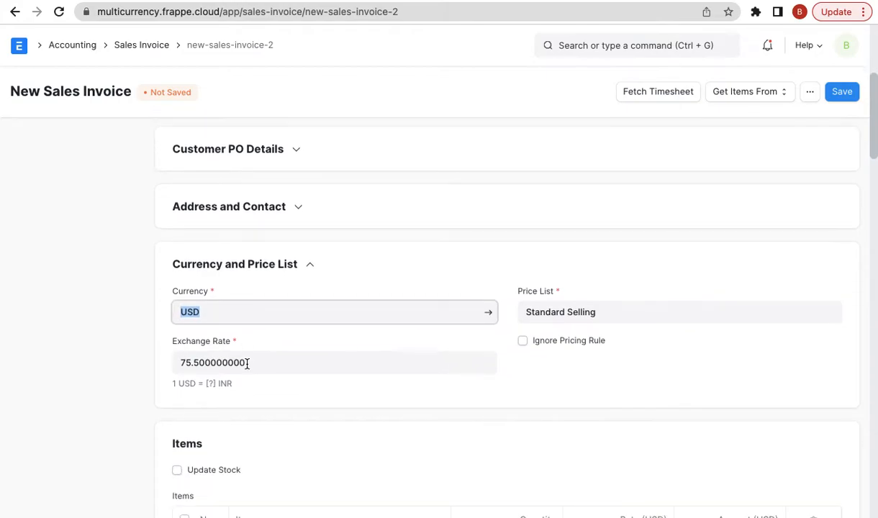
scroll(283, 365, down, 2)
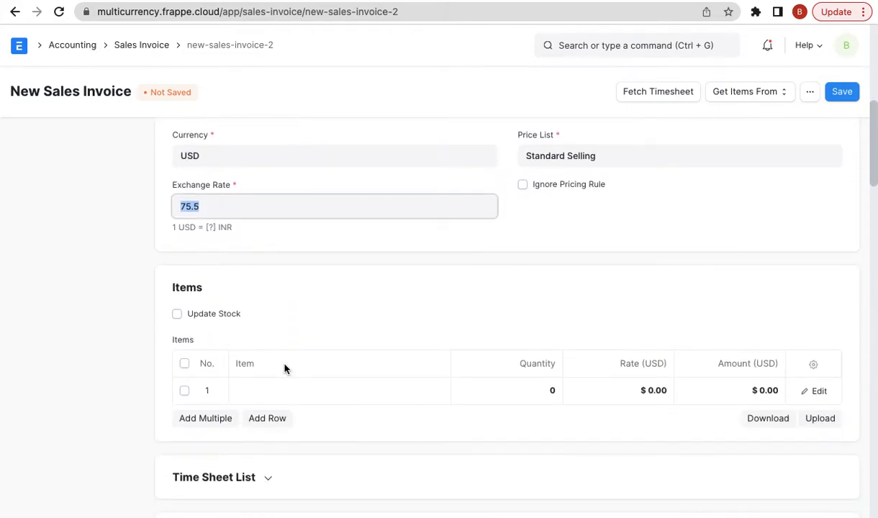
scroll(284, 368, down, 10)
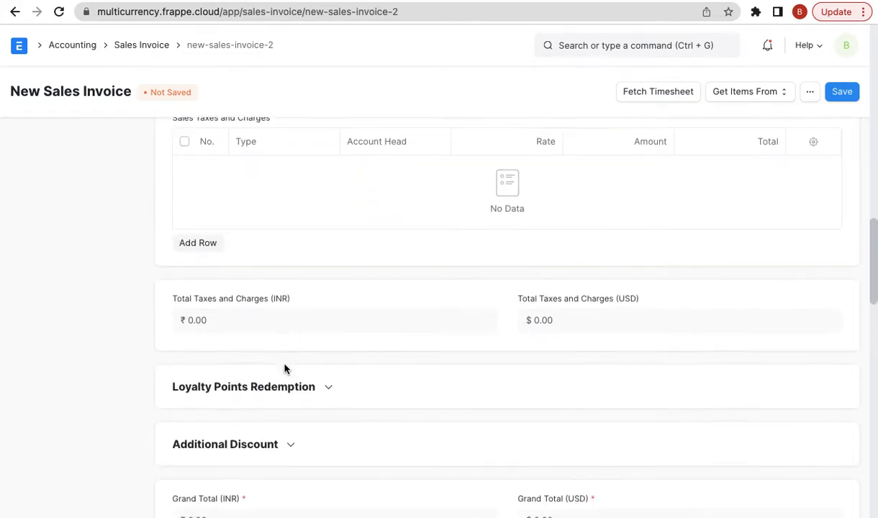
scroll(285, 368, down, 10)
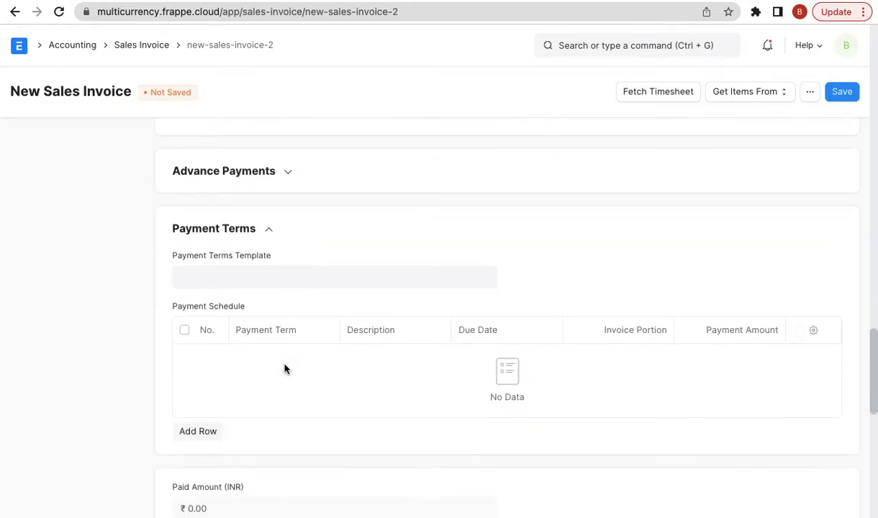
scroll(284, 369, down, 4)
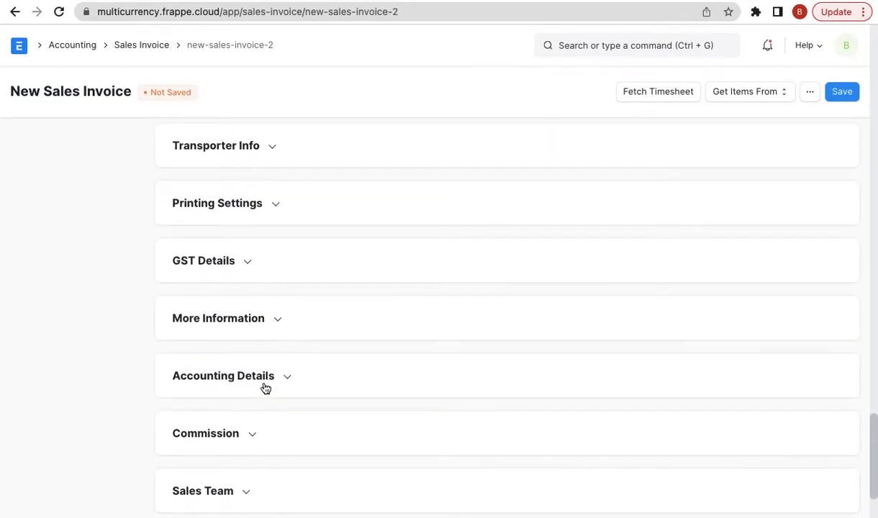
- Expand Accounting Details to confirm Debit To is Debtors USD - FE, then recheck currency USD
click(268, 357)
scroll(266, 357, down, 1)
triple_click(265, 360)
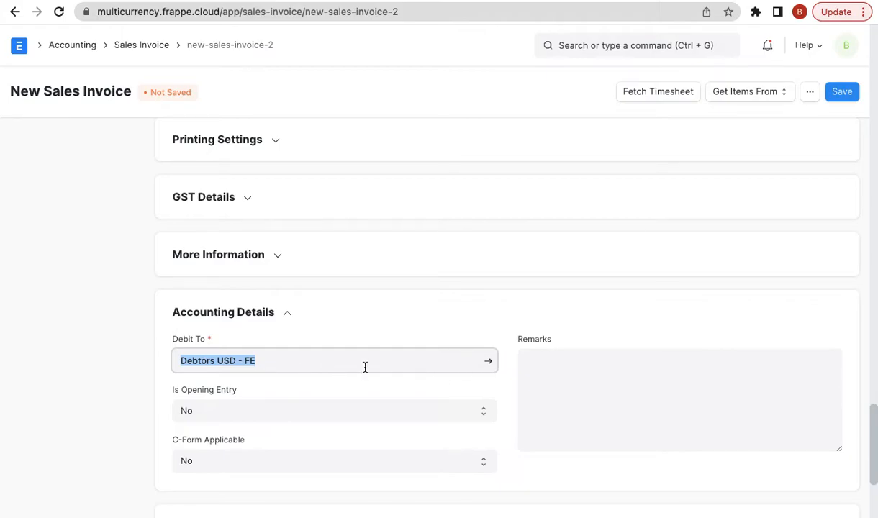
click(226, 367)
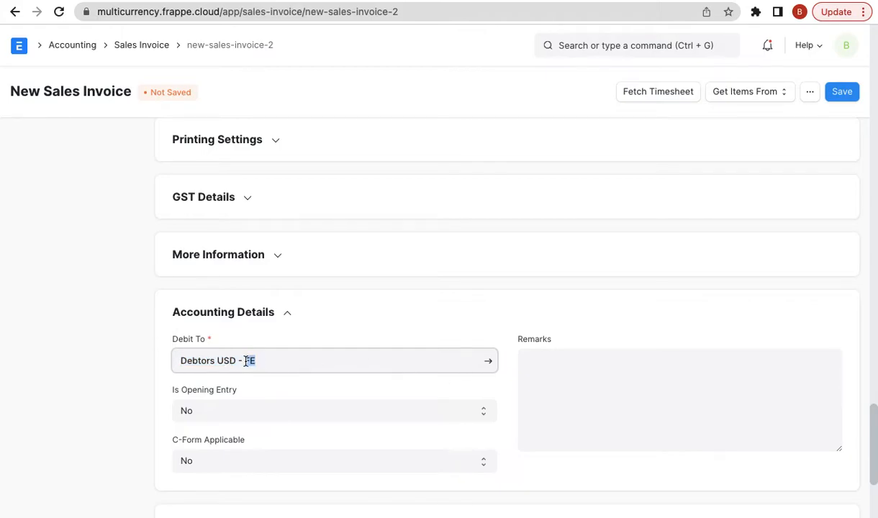
scroll(246, 364, up, 20)
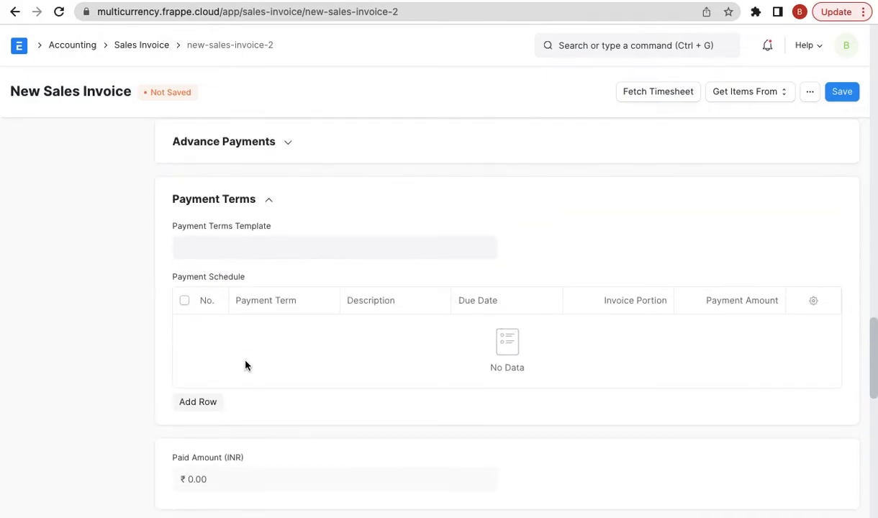
scroll(246, 365, up, 8)
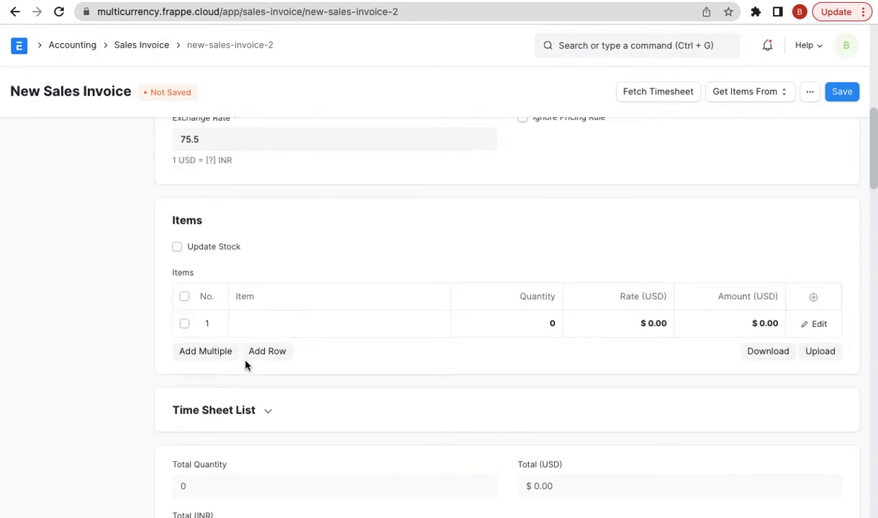
click(223, 297)
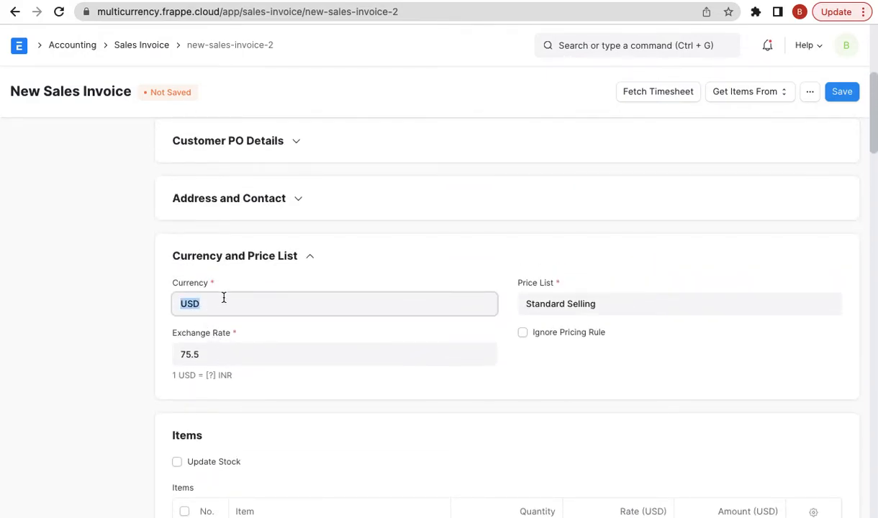
scroll(488, 305, down, 2)
- Add a Consulting Service item line with rate 100
click(303, 407)
text(cons)
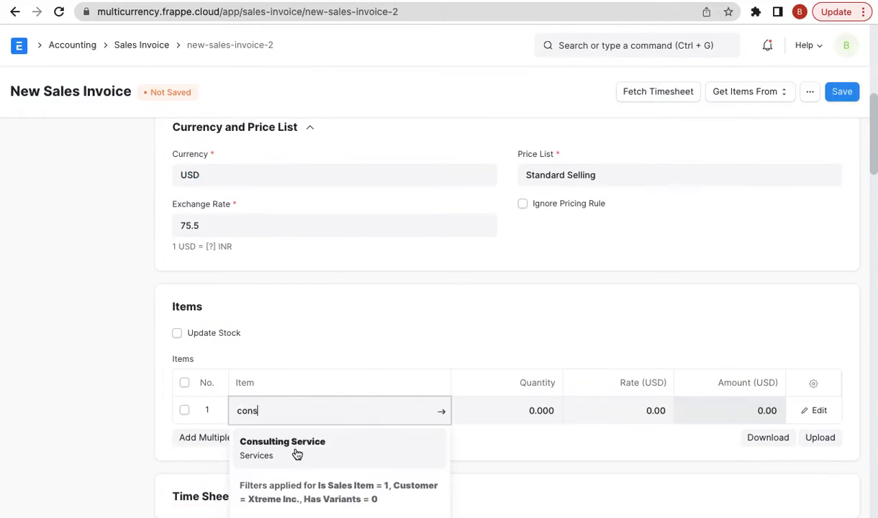
click(298, 450)
click(618, 291)
text(100)
click(106, 302)
scroll(632, 247, down, 5)
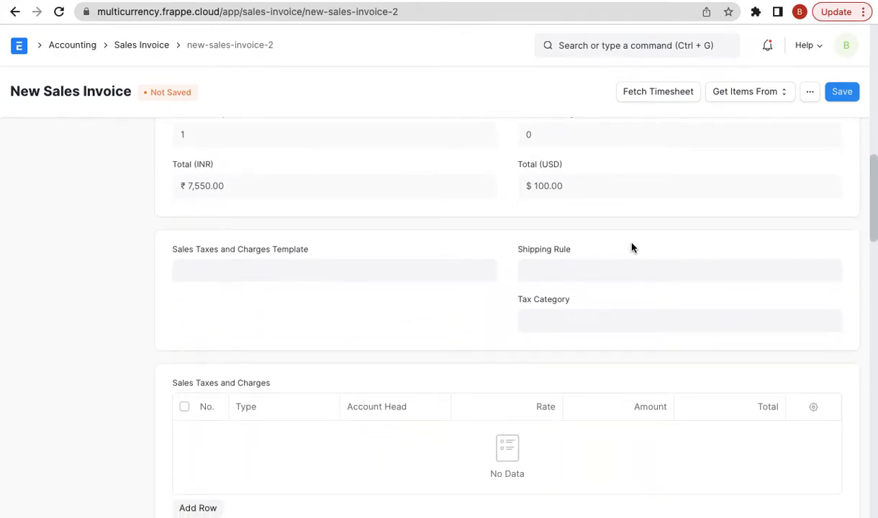
scroll(731, 219, up, 10)
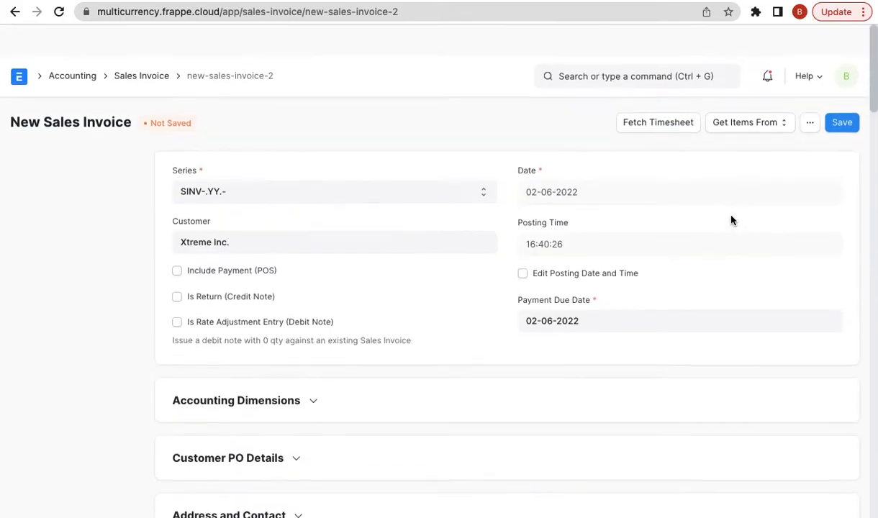
- Save the invoice, then submit it and confirm so it becomes Unpaid
click(841, 92)
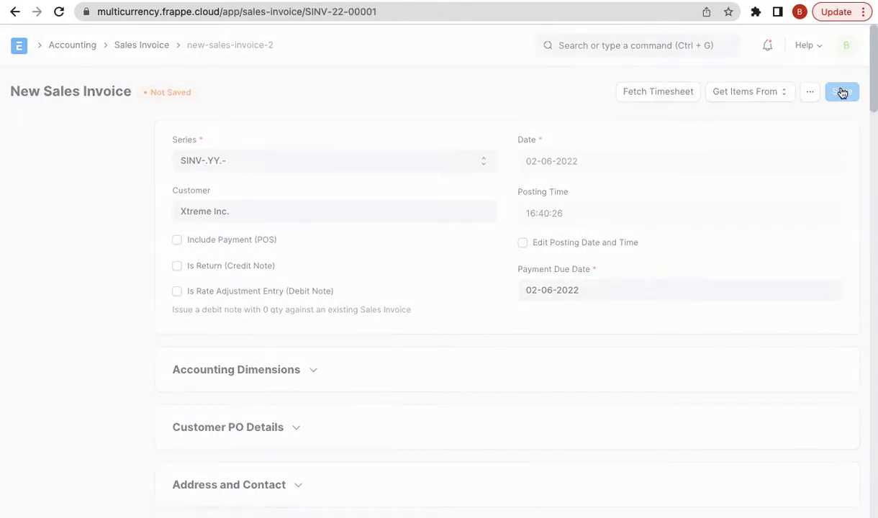
scroll(823, 228, down, 2)
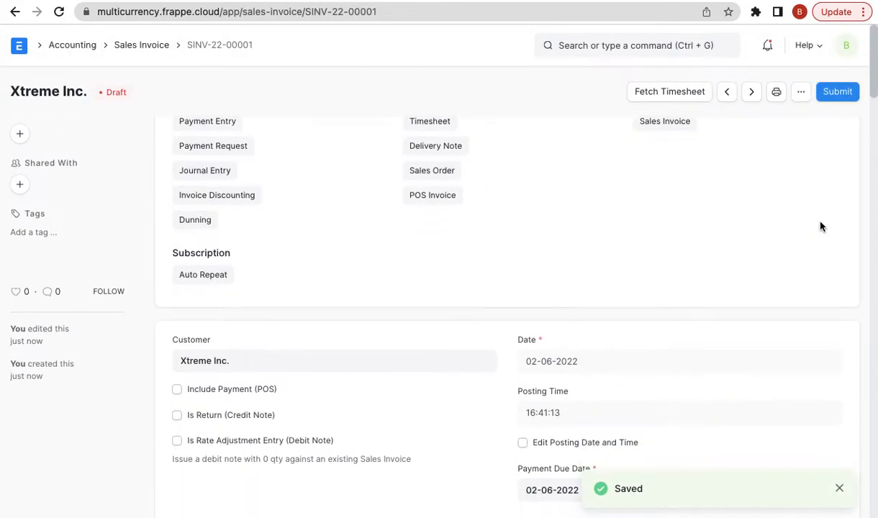
click(837, 92)
click(572, 147)
scroll(469, 302, down, 20)
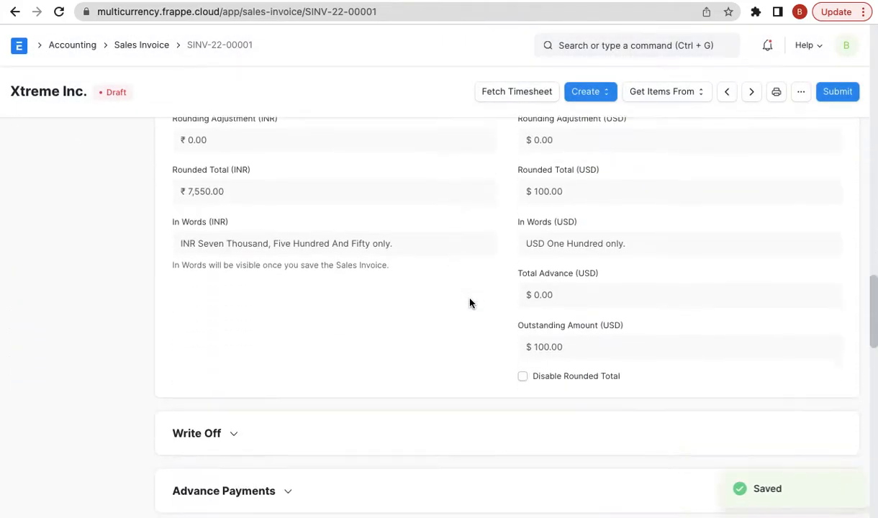
scroll(469, 303, up, 10)
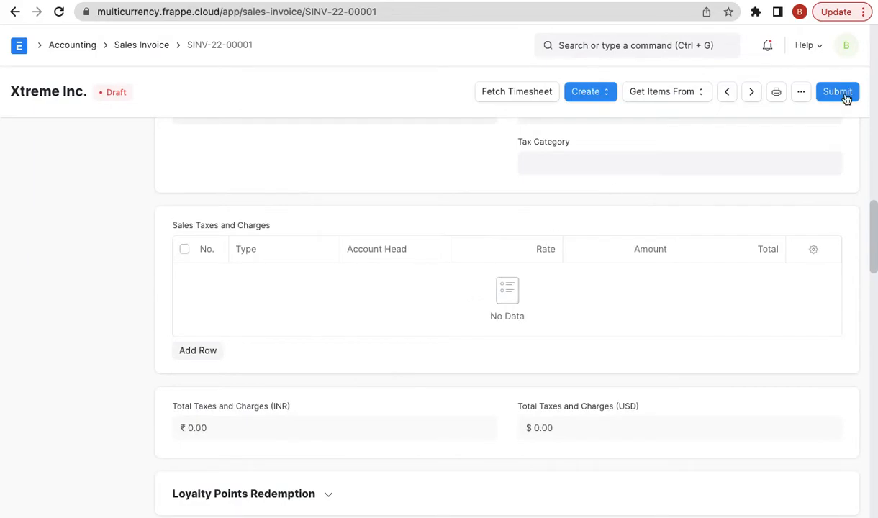
click(837, 92)
click(605, 150)
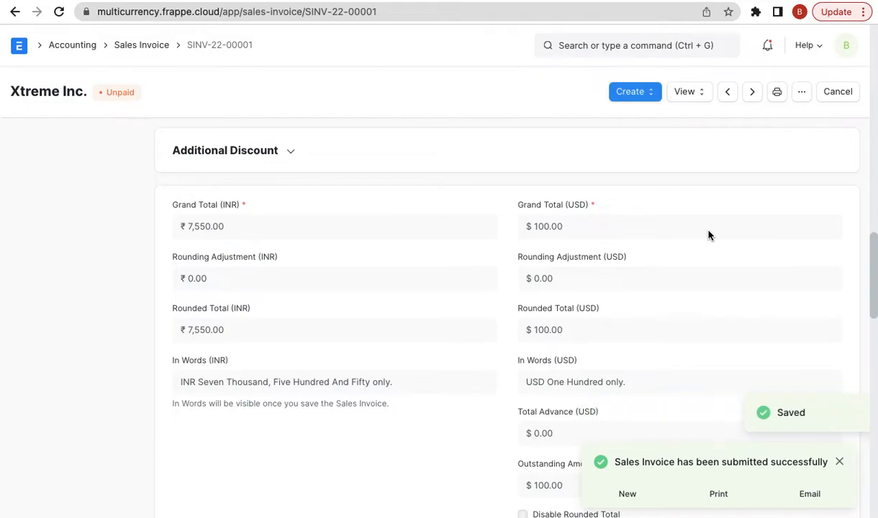
scroll(708, 235, up, 5)
scroll(708, 235, up, 10)
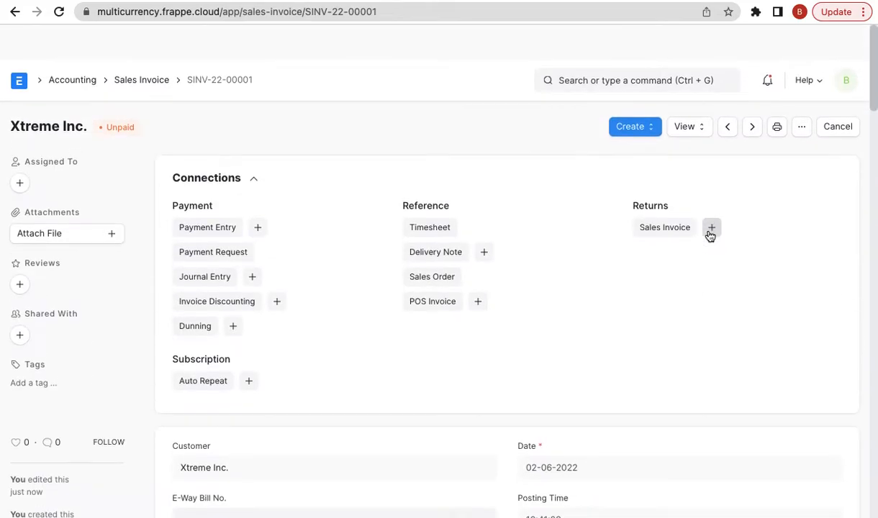
- Copy the invoice number and open the GL Entry list via the 'gl en' search
click(226, 45)
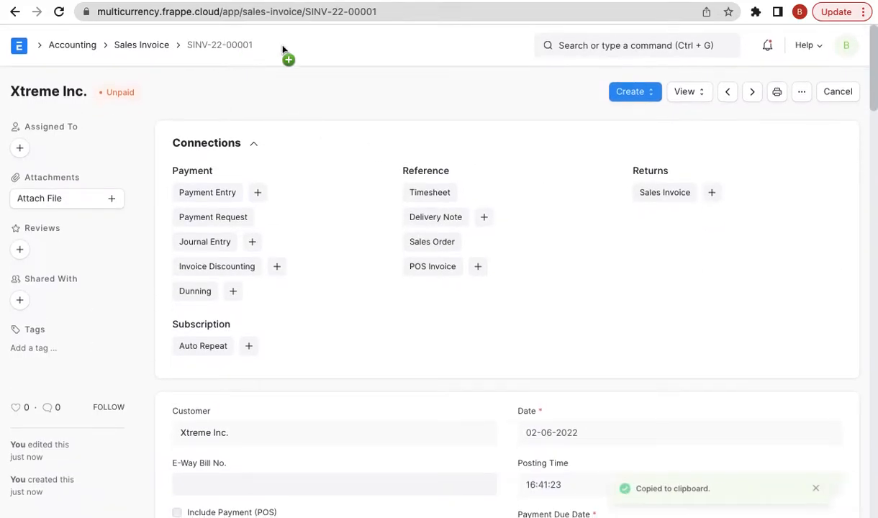
click(627, 43)
text(gl en)
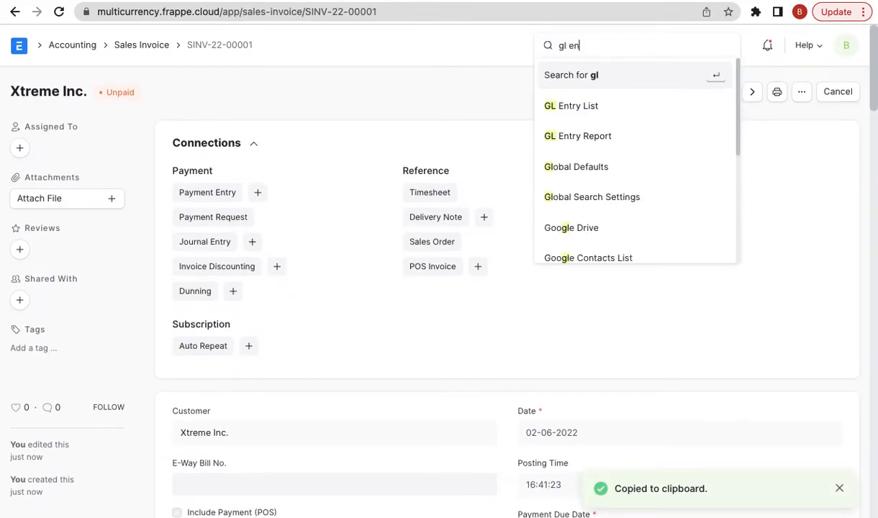
key(Return)
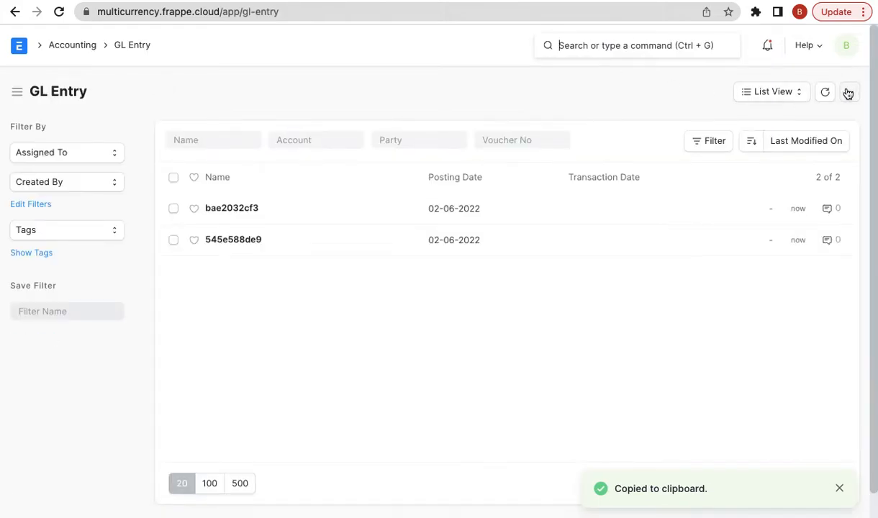
click(847, 94)
click(752, 282)
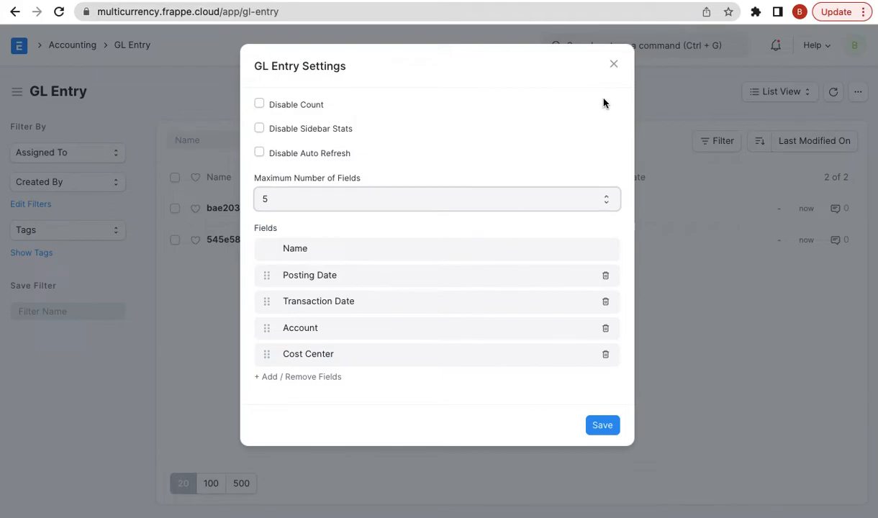
click(614, 64)
- Customize GL Entry to set its Title Field to 'account', update, and go back to the list
click(848, 93)
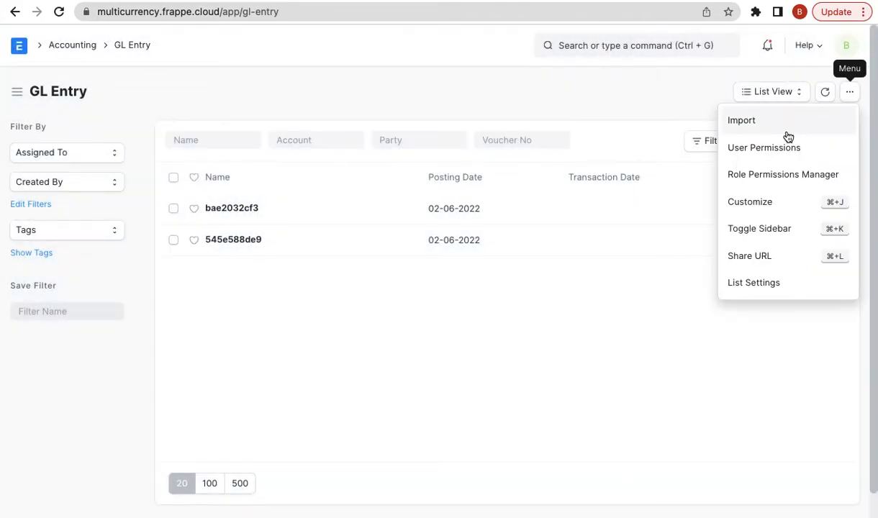
click(756, 200)
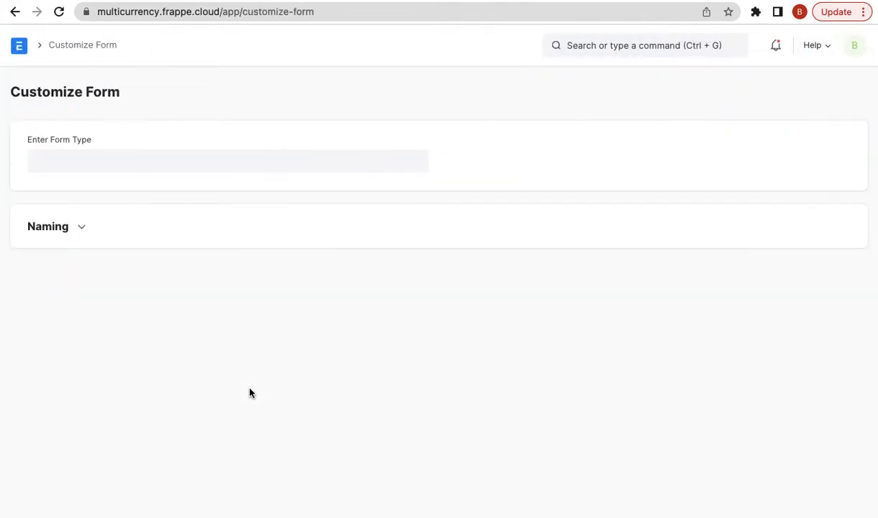
scroll(306, 332, down, 13)
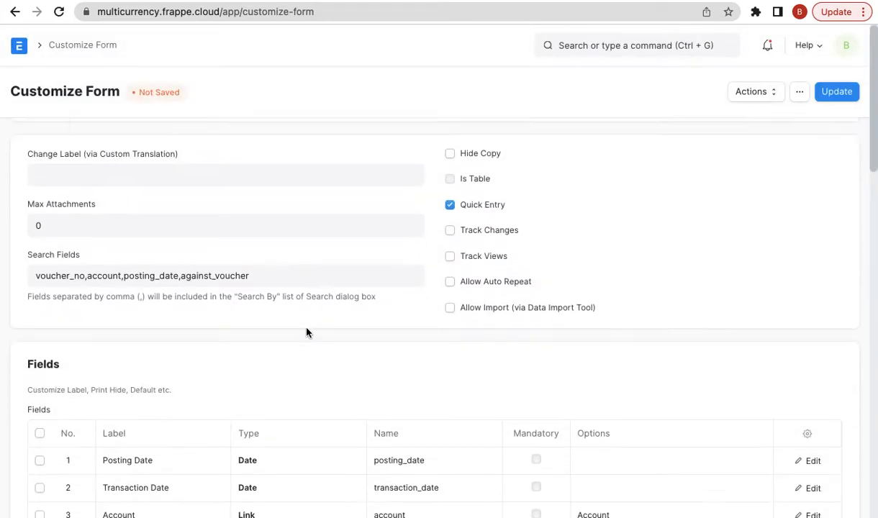
scroll(306, 332, down, 4)
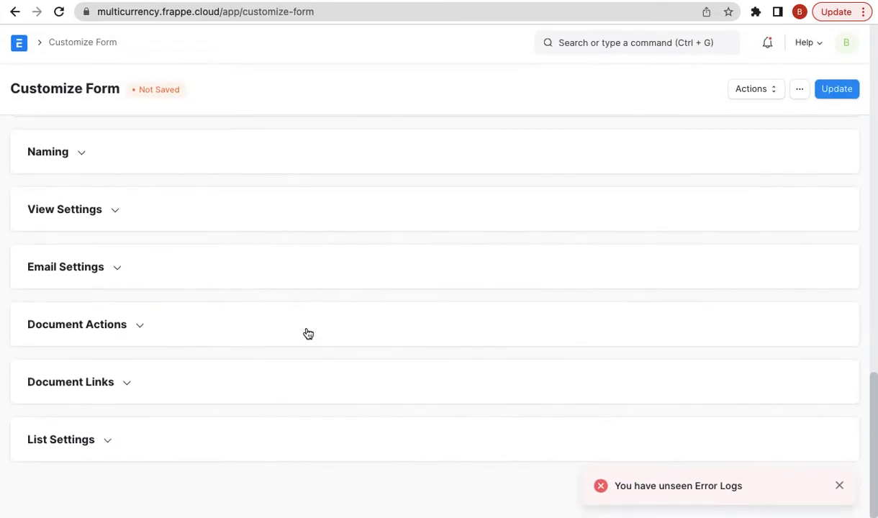
scroll(216, 288, up, 1)
click(92, 278)
click(76, 316)
text(account)
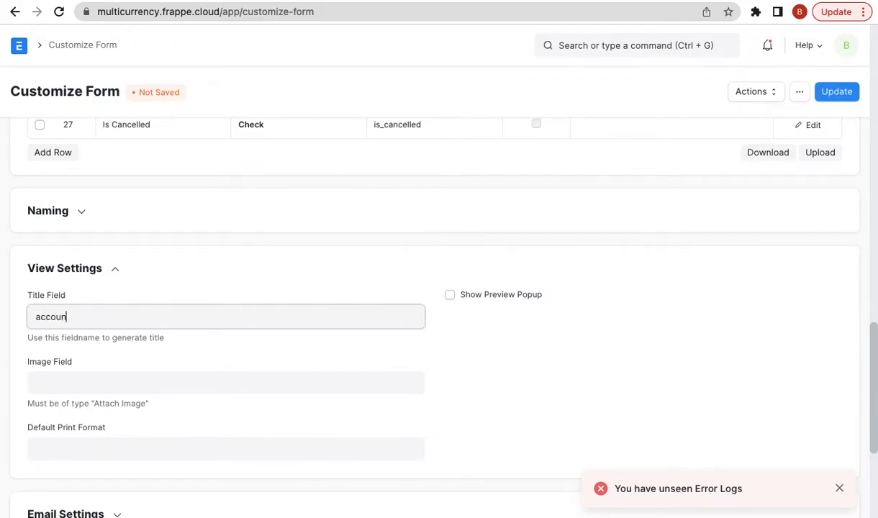
click(839, 92)
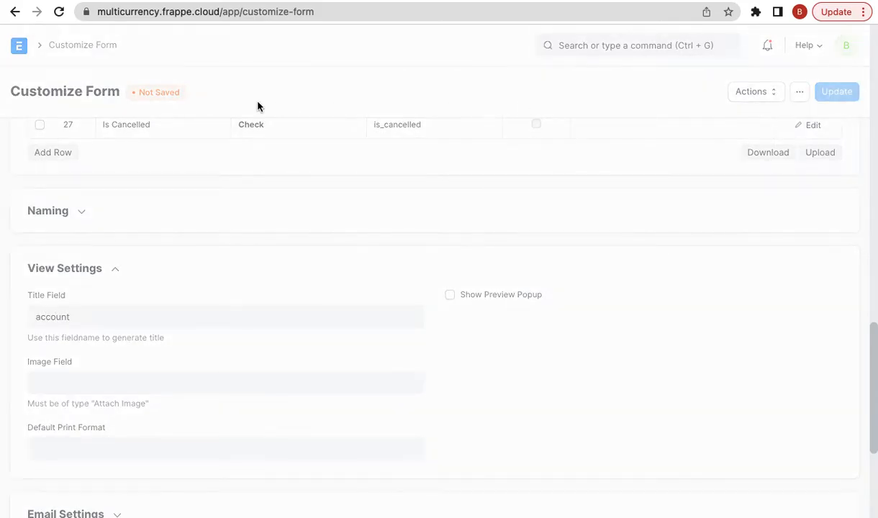
click(15, 12)
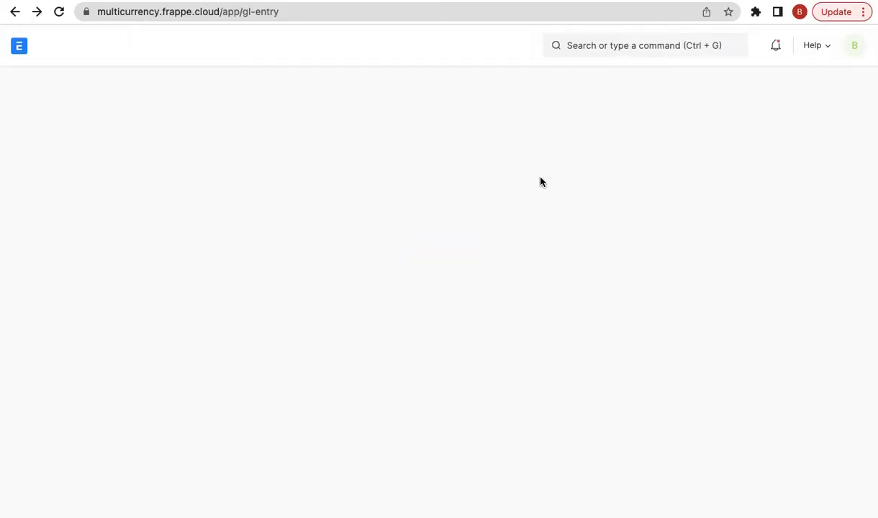
click(529, 140)
key(ctrl+v)
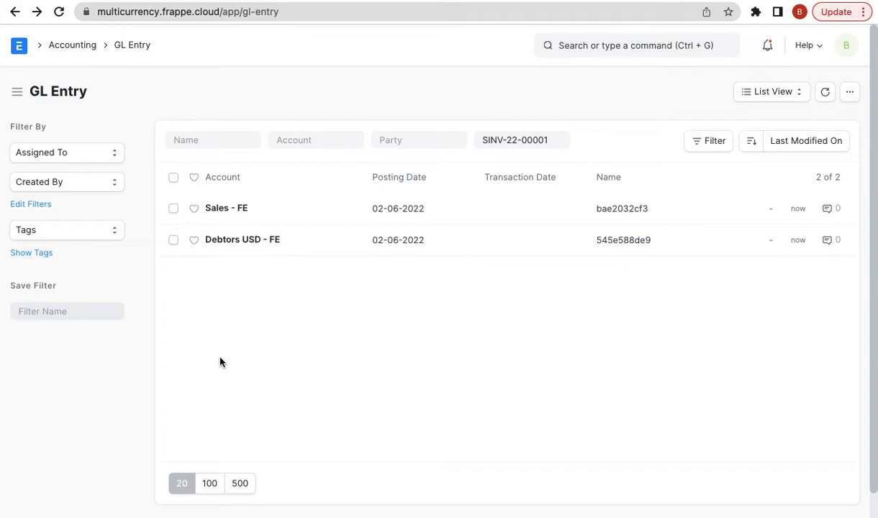
click(242, 244)
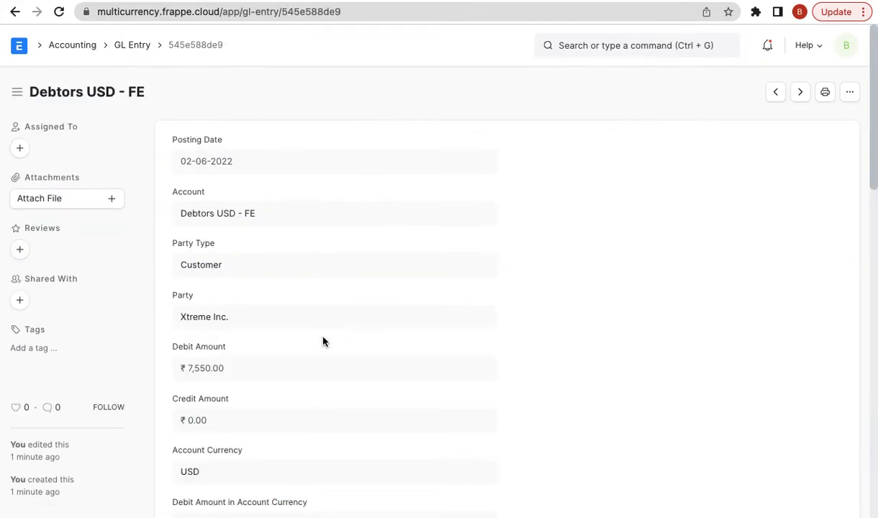
scroll(324, 341, down, 1)
triple_click(229, 339)
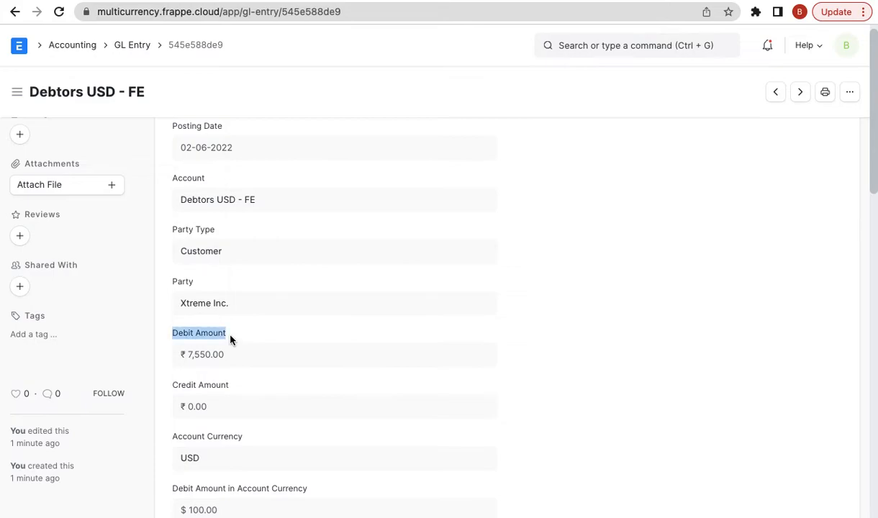
scroll(229, 339, down, 3)
scroll(231, 360, down, 1)
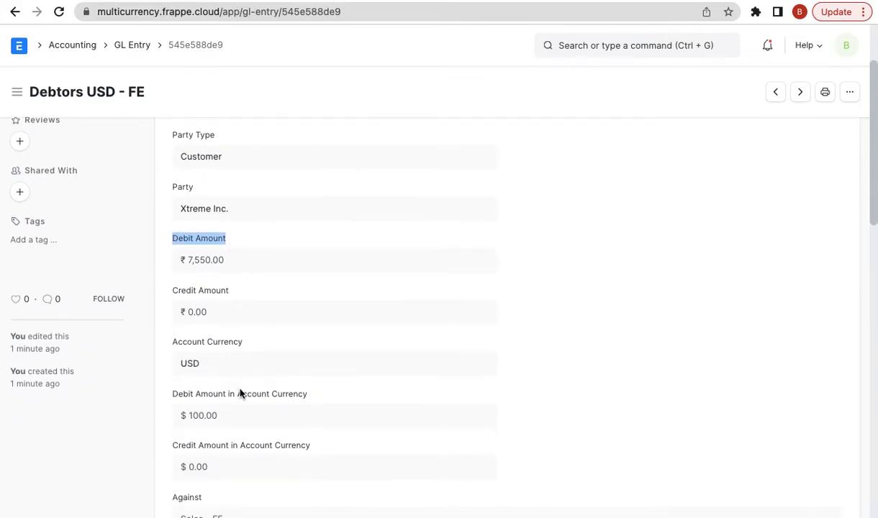
triple_click(257, 394)
scroll(294, 395, down, 1)
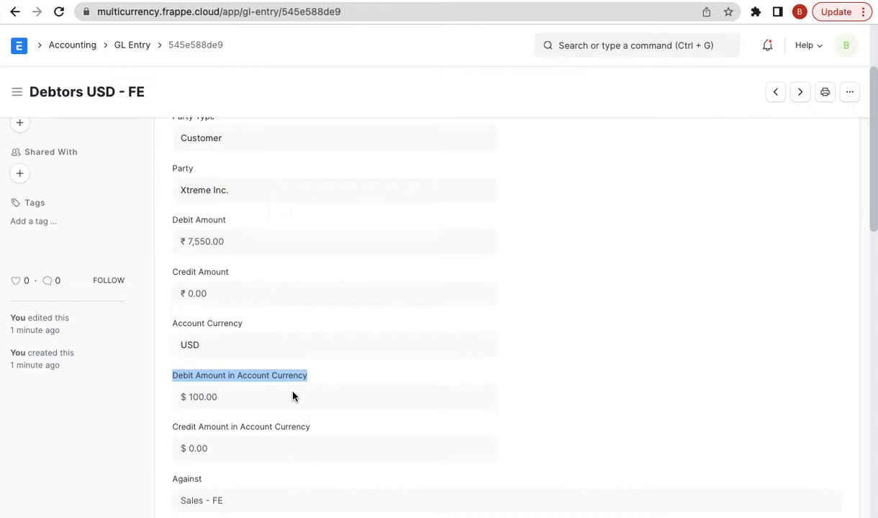
triple_click(240, 250)
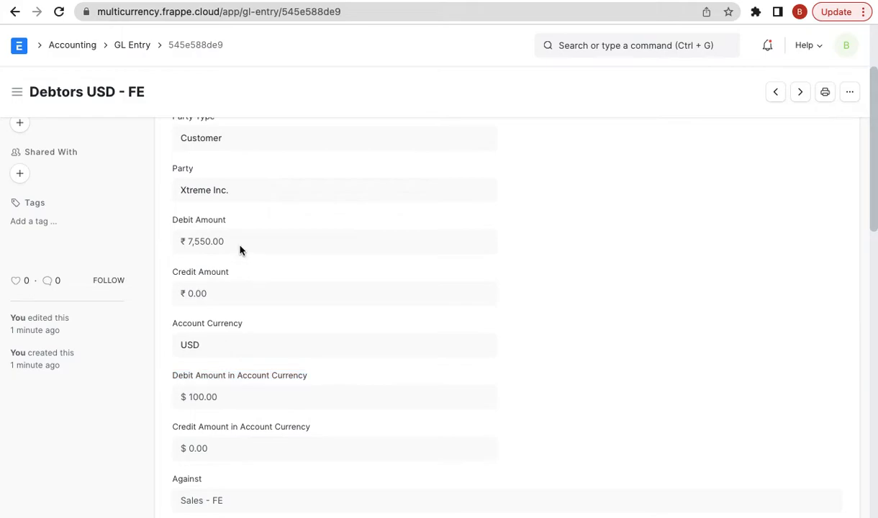
triple_click(249, 400)
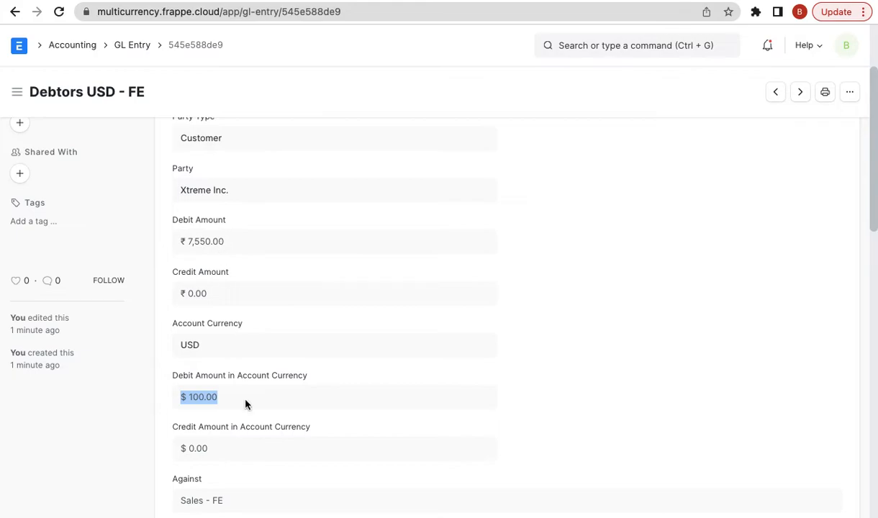
scroll(534, 206, up, 3)
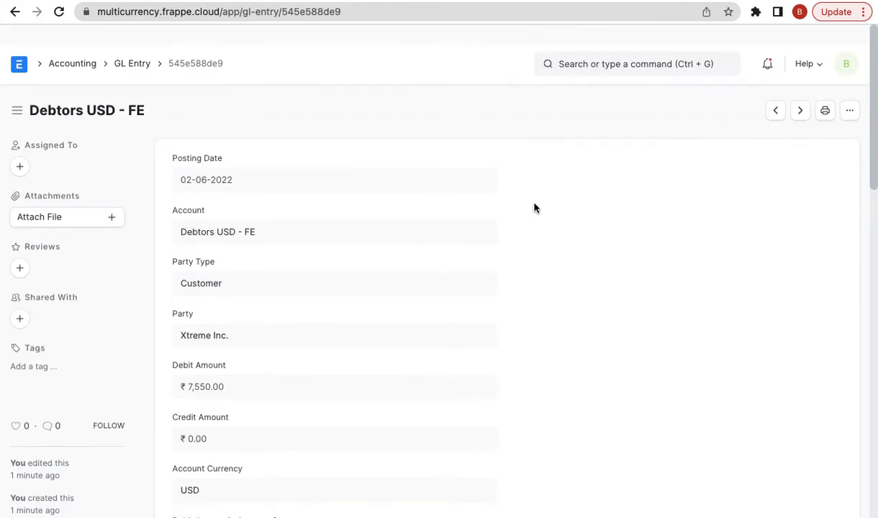
scroll(534, 208, down, 3)
click(10, 15)
click(10, 18)
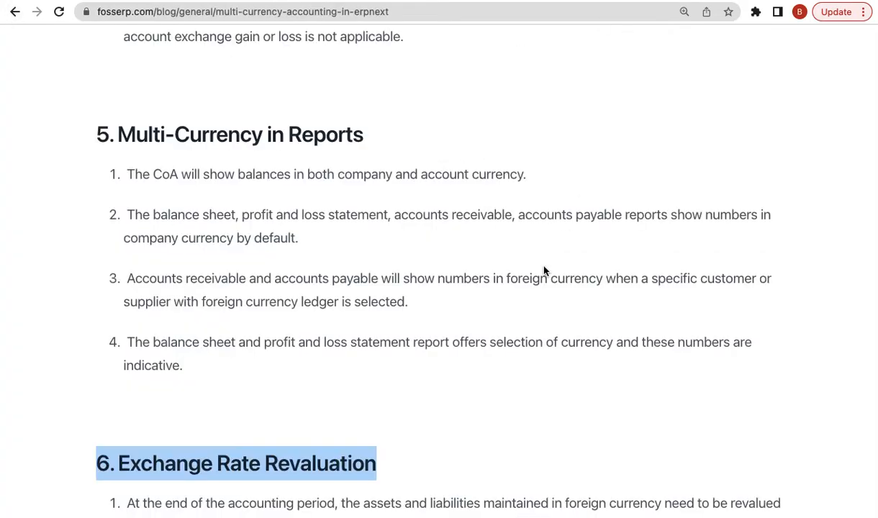
- Highlight the blog's section 4 item about GL Entry currency fields, then return to invoice SINV-22-00001
scroll(493, 314, down, 5)
scroll(494, 314, up, 12)
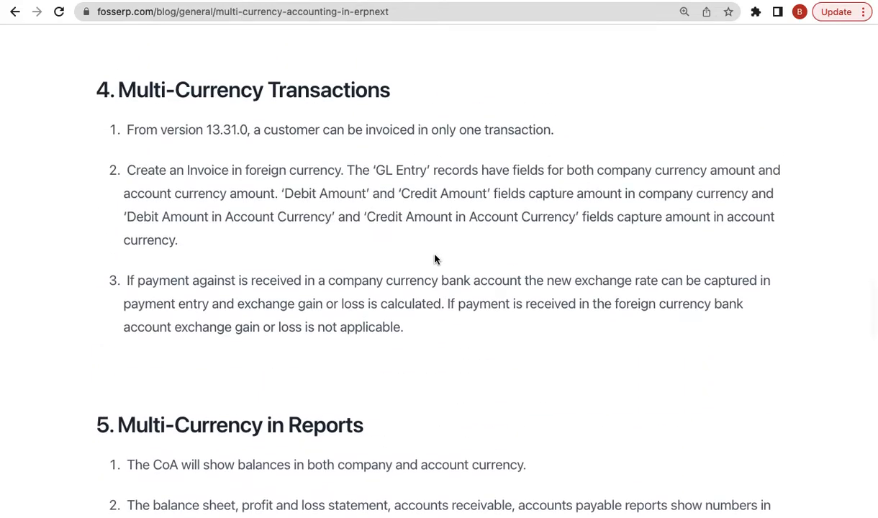
triple_click(478, 216)
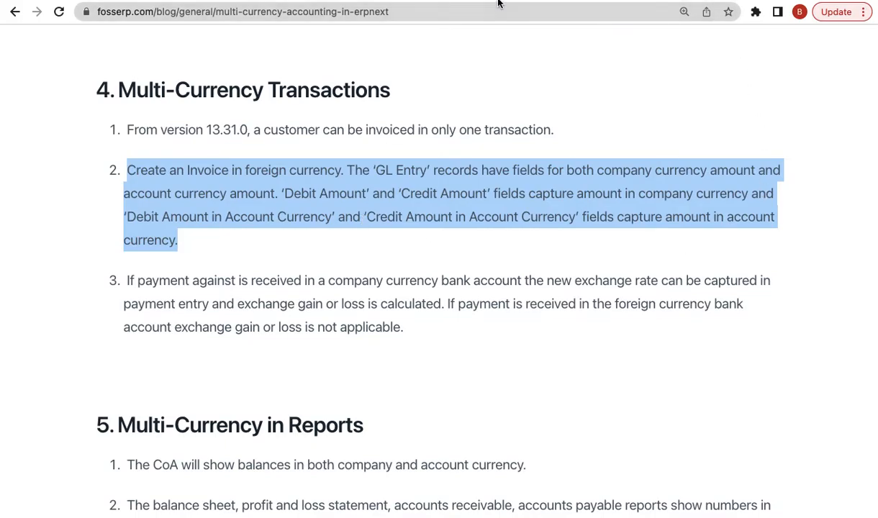
click(475, 3)
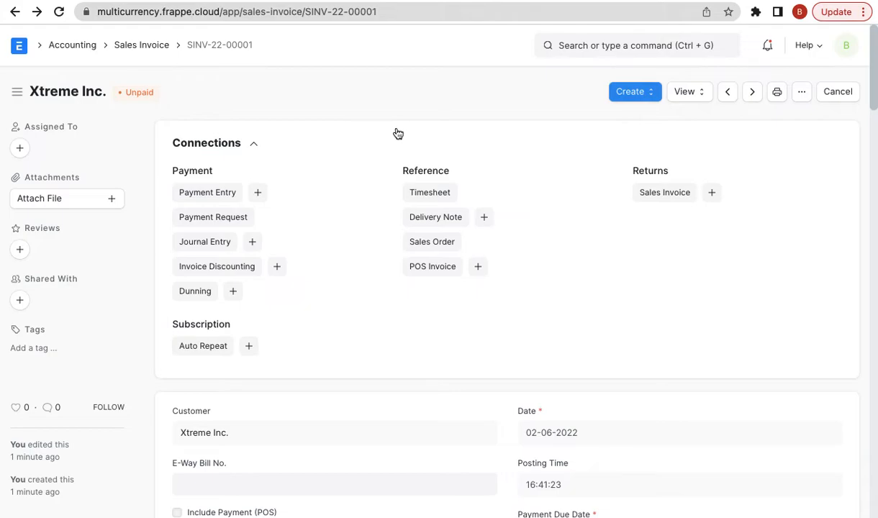
- Check SINV-22-00001's print preview, clear the blog highlight, and open the invoice's Create menu
click(776, 93)
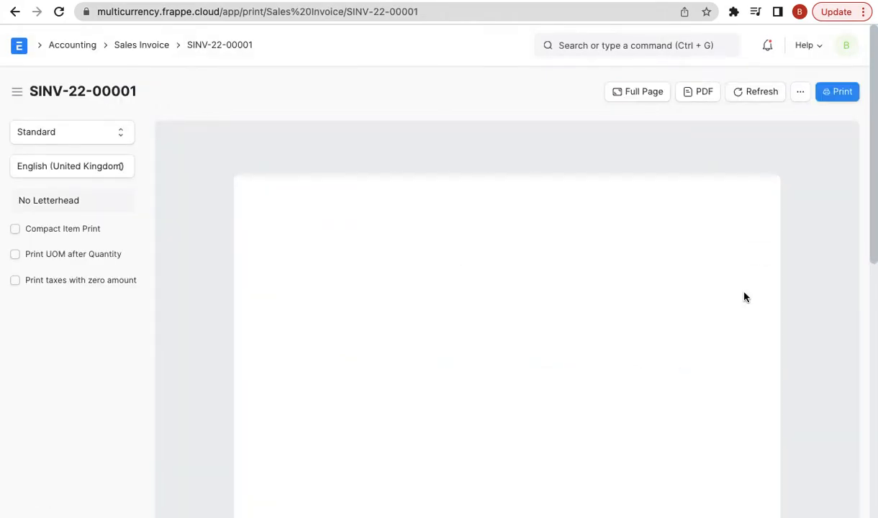
click(15, 11)
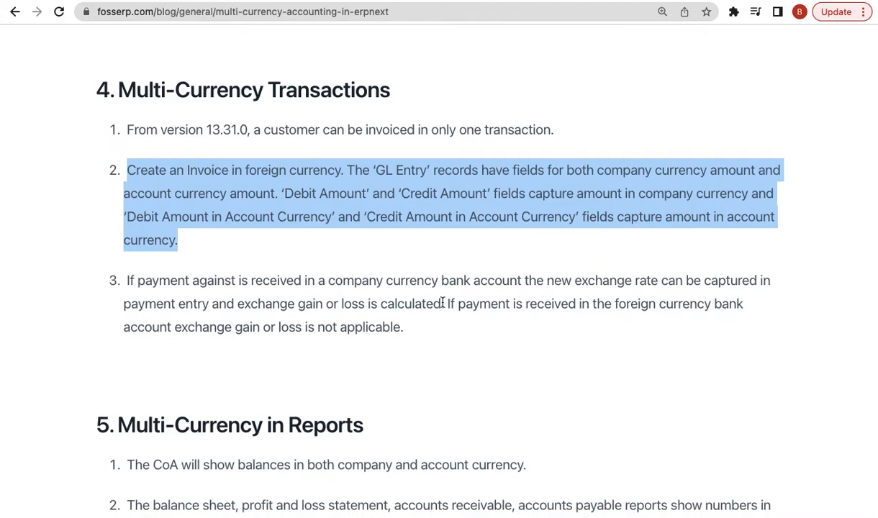
click(213, 292)
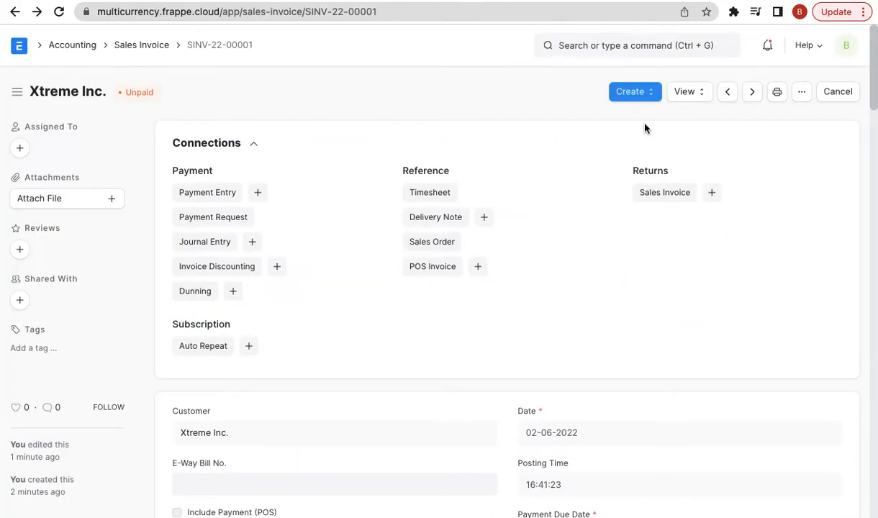
click(651, 92)
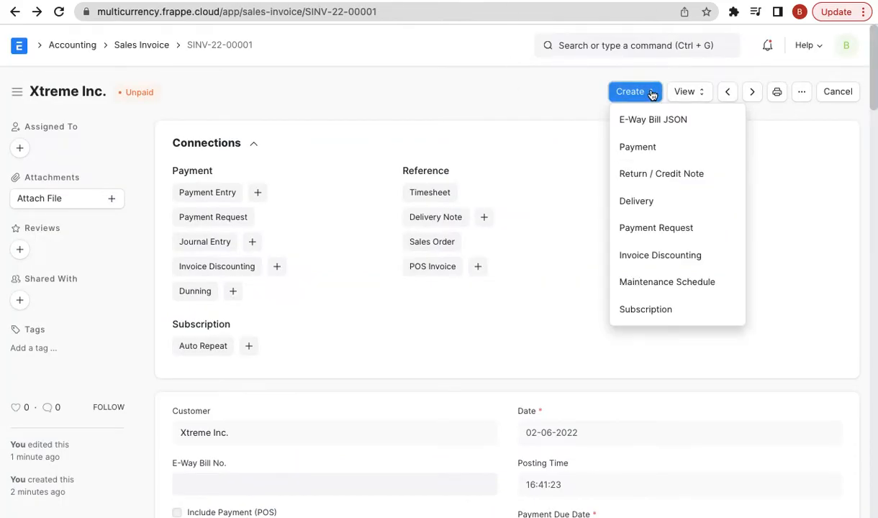
- Create a payment for Xtreme Inc.'s $100 from Debtors USD - FE into SBI - FE, giving ₹7,550 at 75.5
click(668, 154)
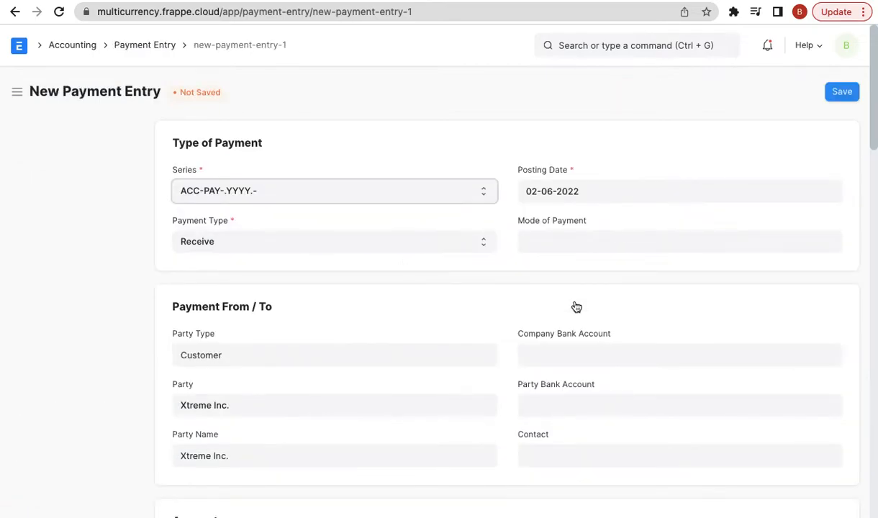
scroll(488, 344, down, 5)
scroll(489, 348, down, 2)
click(288, 259)
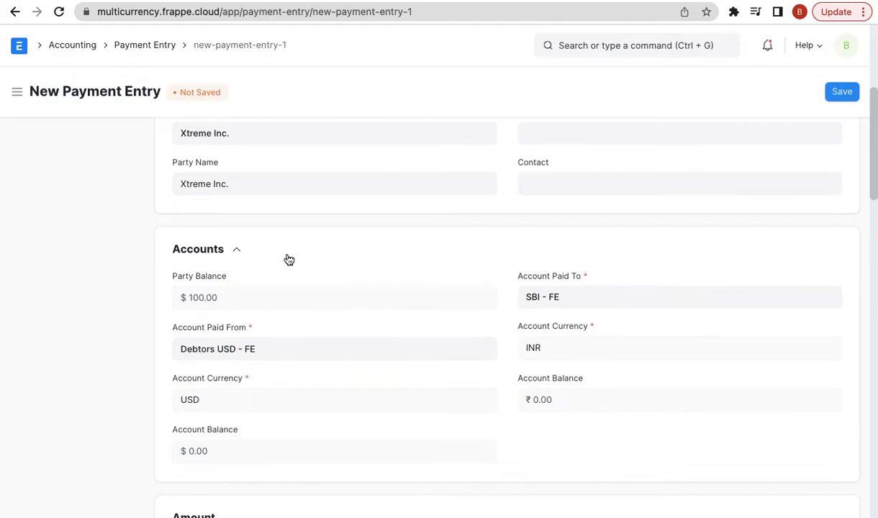
scroll(432, 258, up, 1)
triple_click(570, 273)
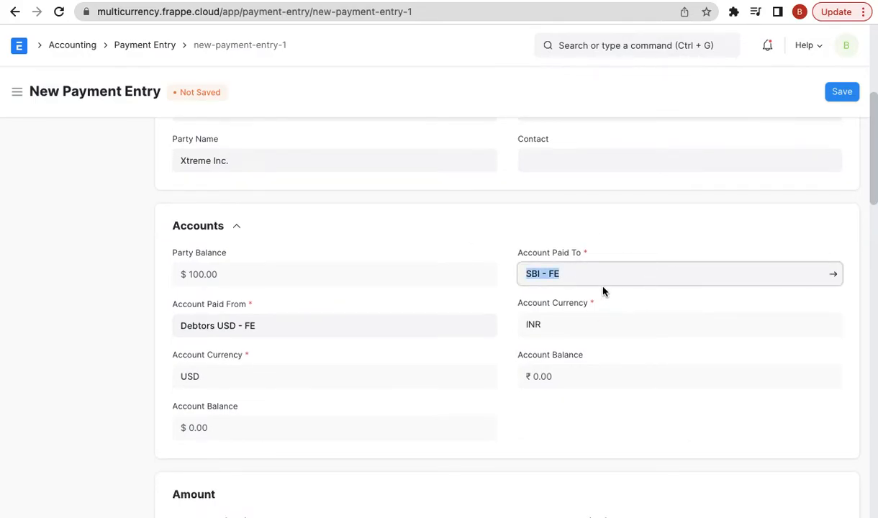
scroll(604, 291, down, 3)
triple_click(570, 358)
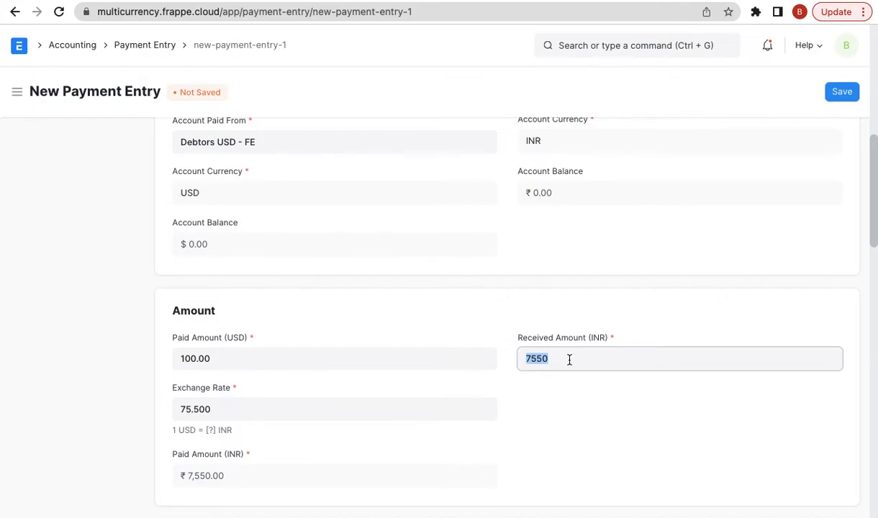
- Enter 8000 as the Received Amount (INR)
text(8000)
click(120, 353)
scroll(119, 353, down, 3)
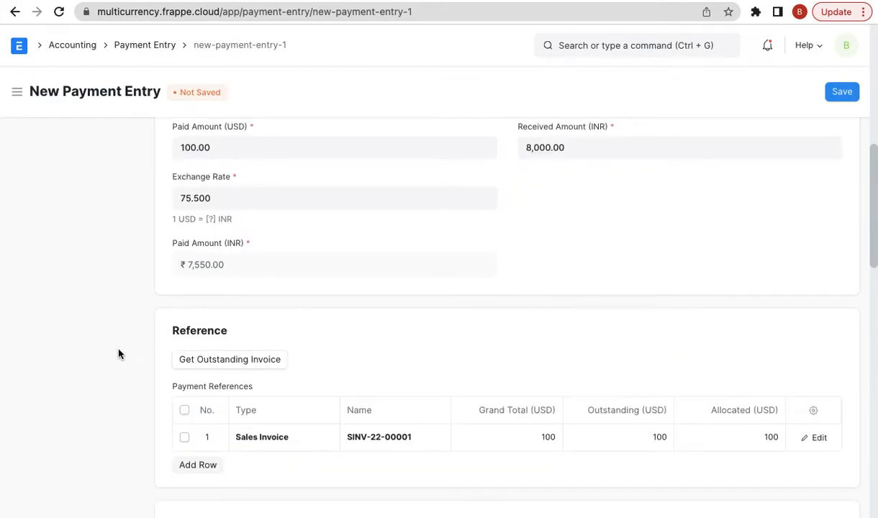
scroll(119, 353, down, 3)
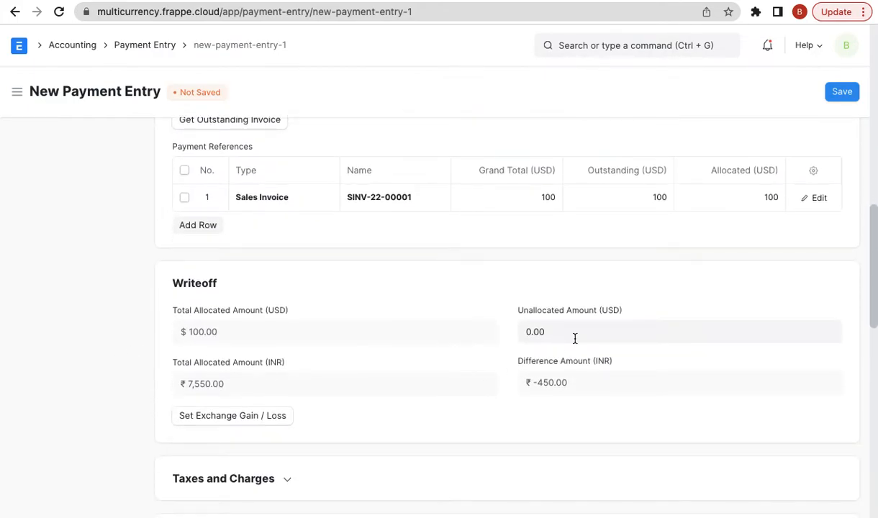
scroll(569, 345, up, 5)
- Set the exchange rate to 80 and review the resulting ₹-450 difference
double_click(578, 243)
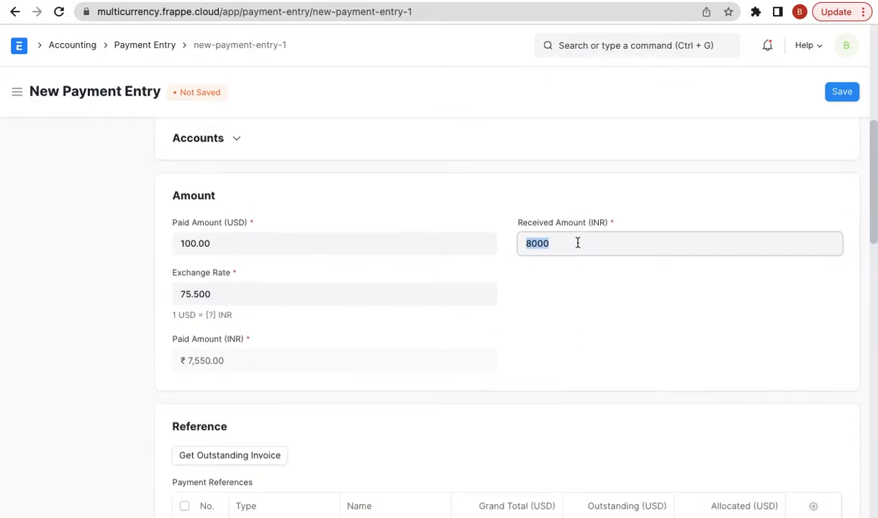
click(222, 283)
text(80)
click(68, 329)
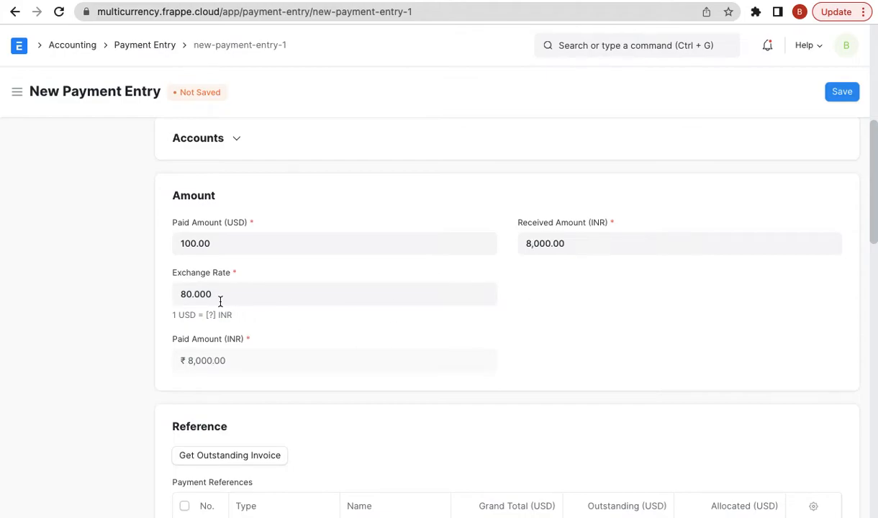
scroll(543, 324, down, 3)
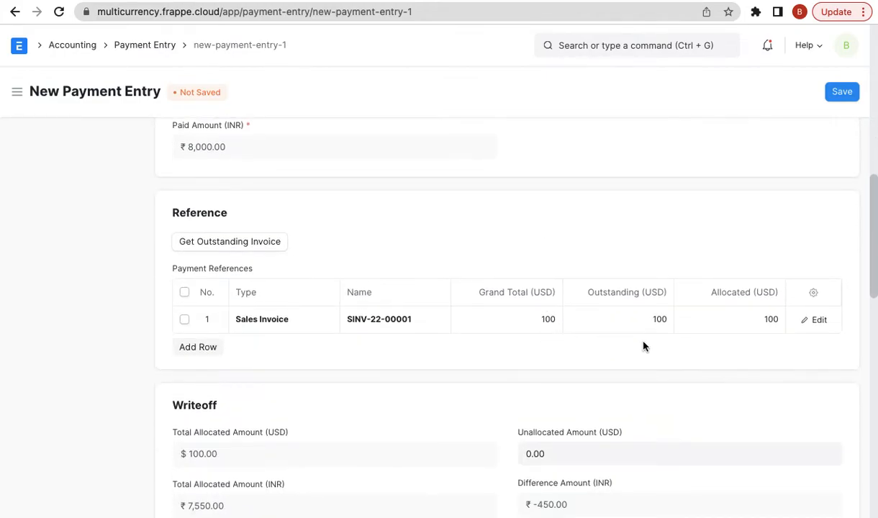
scroll(642, 344, down, 2)
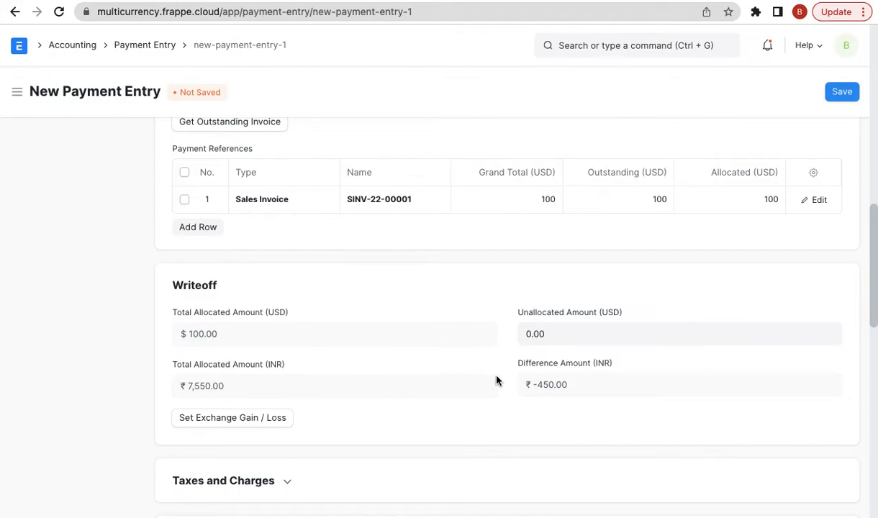
scroll(592, 375, up, 8)
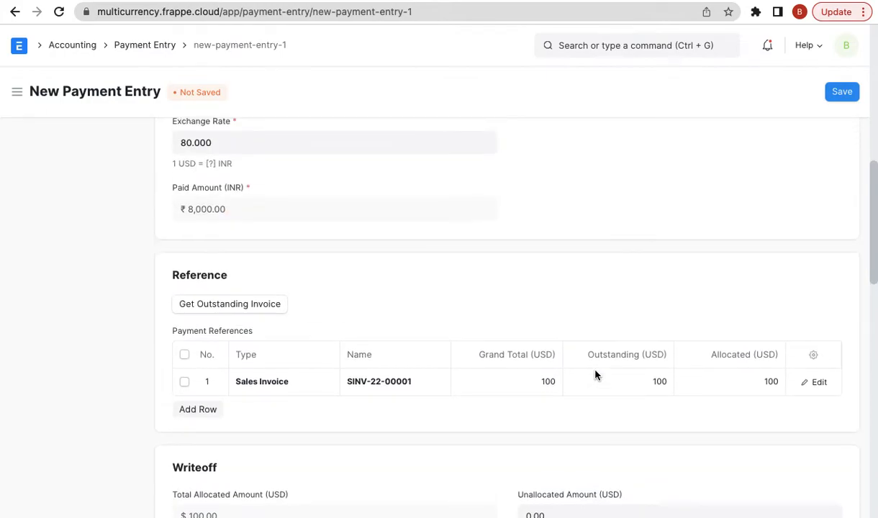
scroll(584, 384, down, 1)
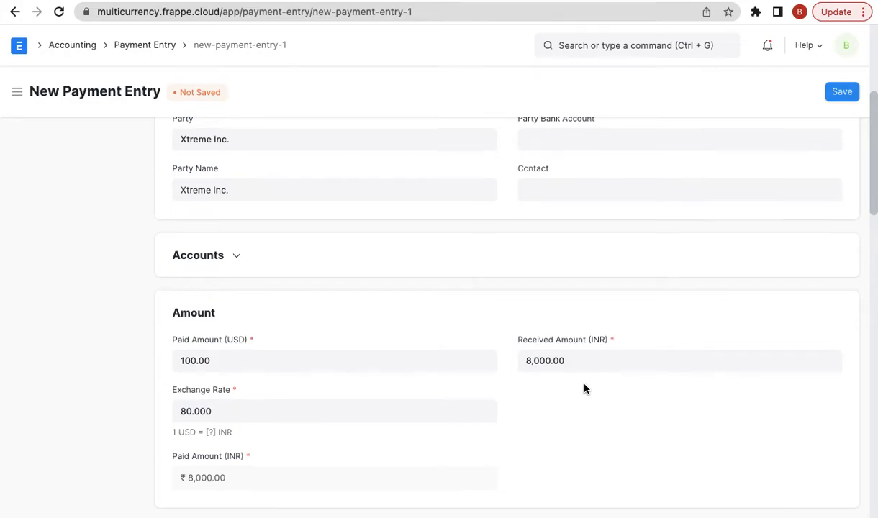
scroll(585, 388, down, 8)
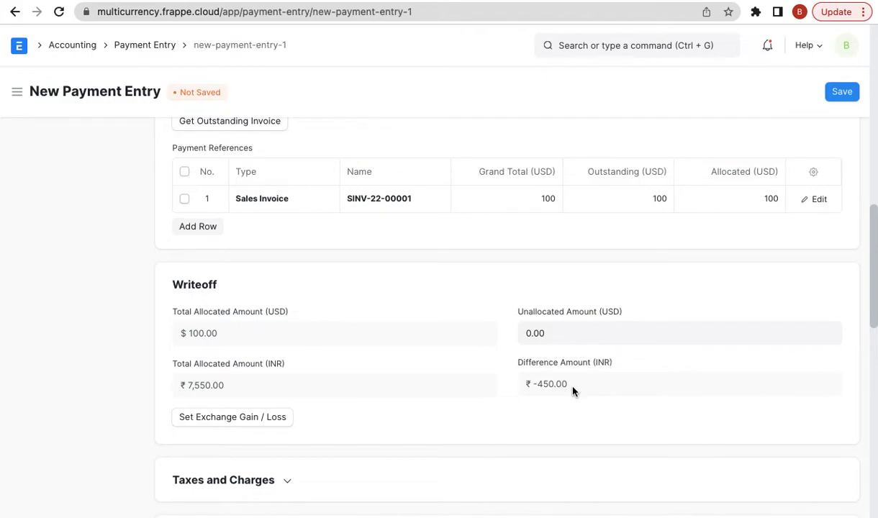
scroll(570, 381, down, 3)
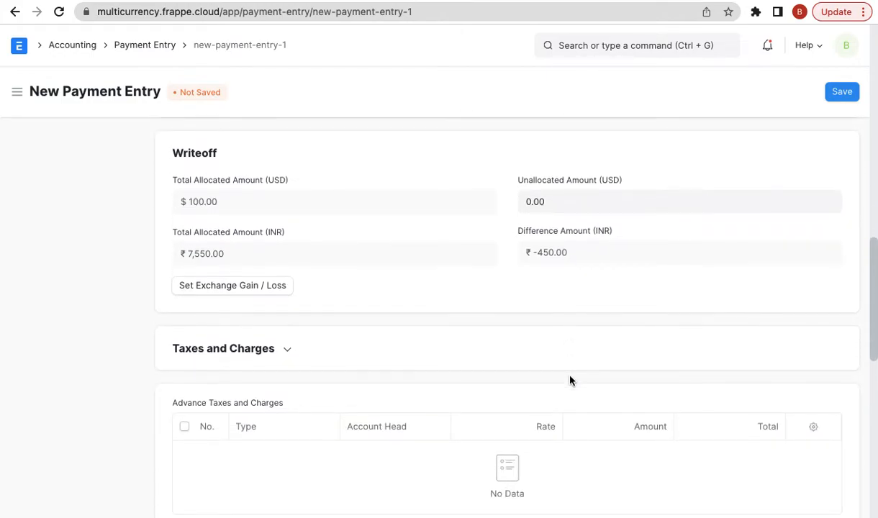
scroll(570, 380, down, 1)
- Give the payment reference number 123 with today's date, 02-06-2022, as reference date
click(836, 92)
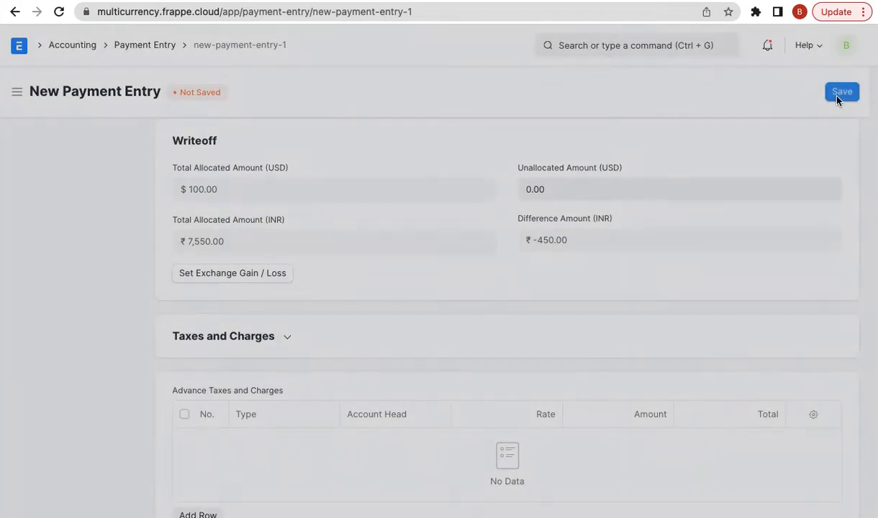
key(Escape)
scroll(476, 268, down, 6)
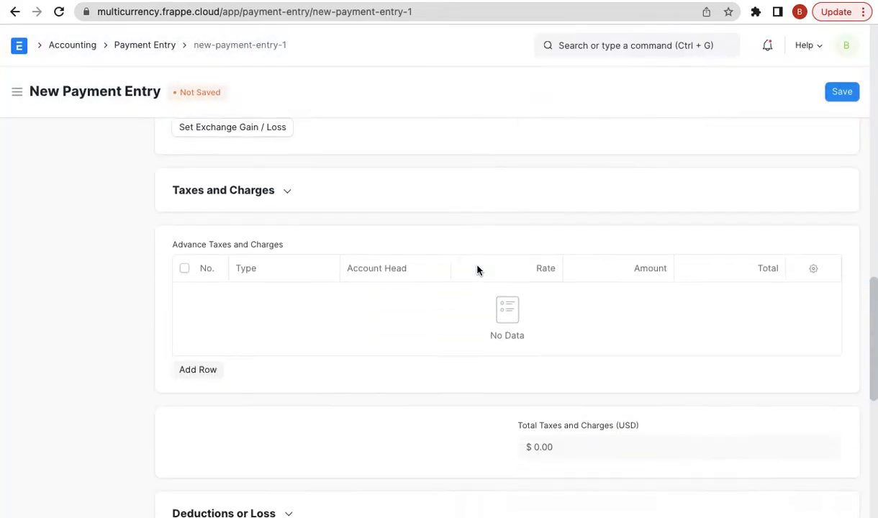
scroll(477, 270, down, 3)
click(349, 203)
text(123)
click(574, 203)
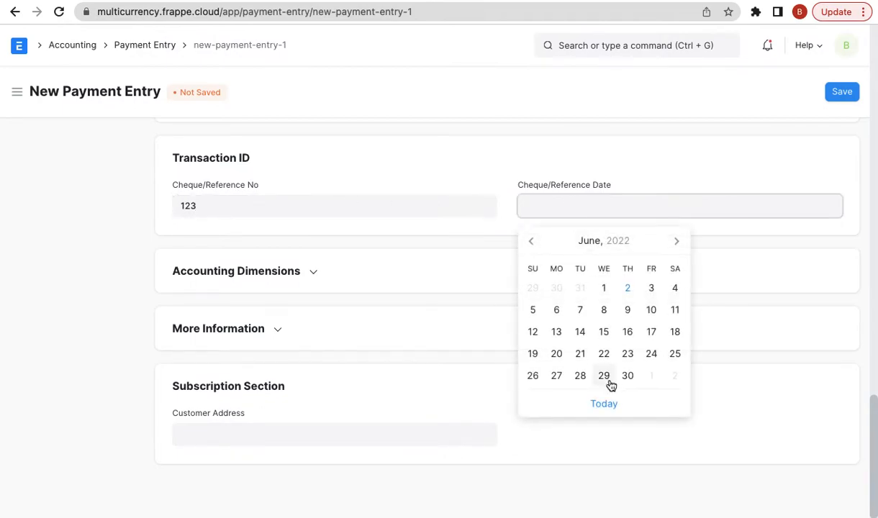
click(601, 413)
- Book the ₹-450 difference to Exchange Gain/Loss - FE and save the payment as a draft
scroll(598, 416, up, 10)
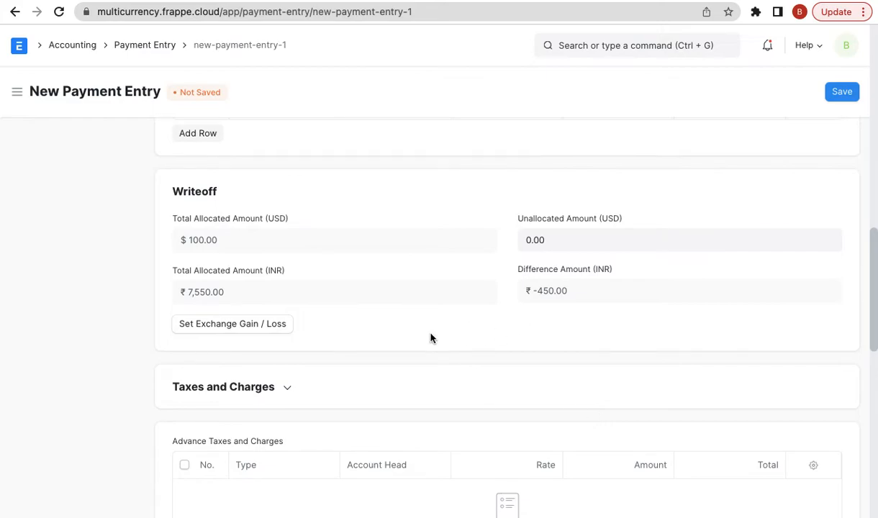
triple_click(563, 290)
click(260, 329)
scroll(483, 349, down, 4)
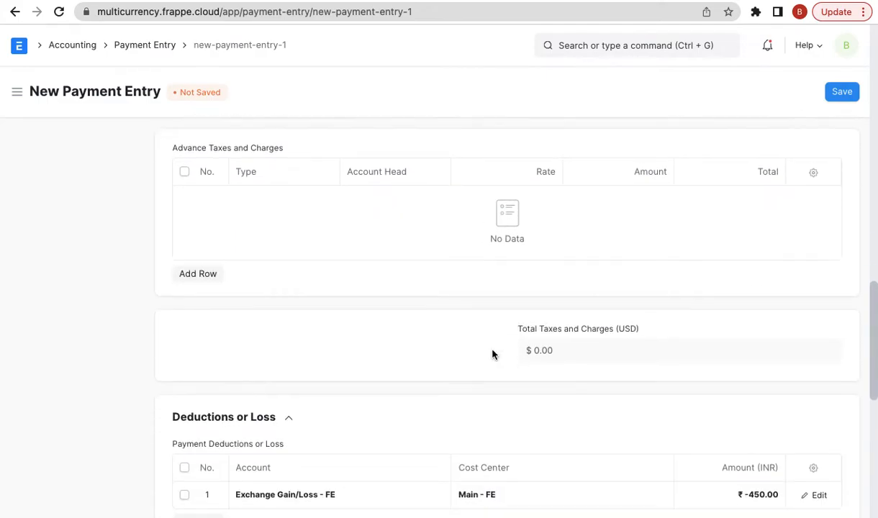
scroll(493, 354, down, 1)
click(357, 400)
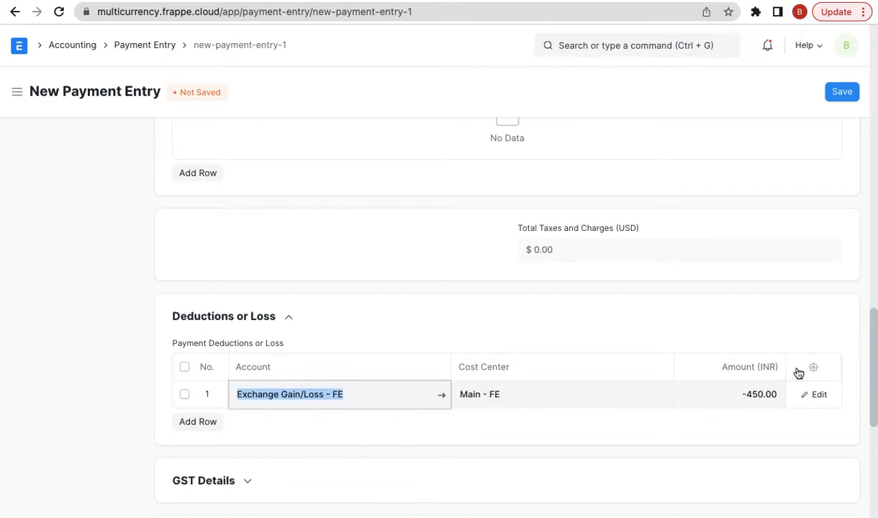
click(837, 95)
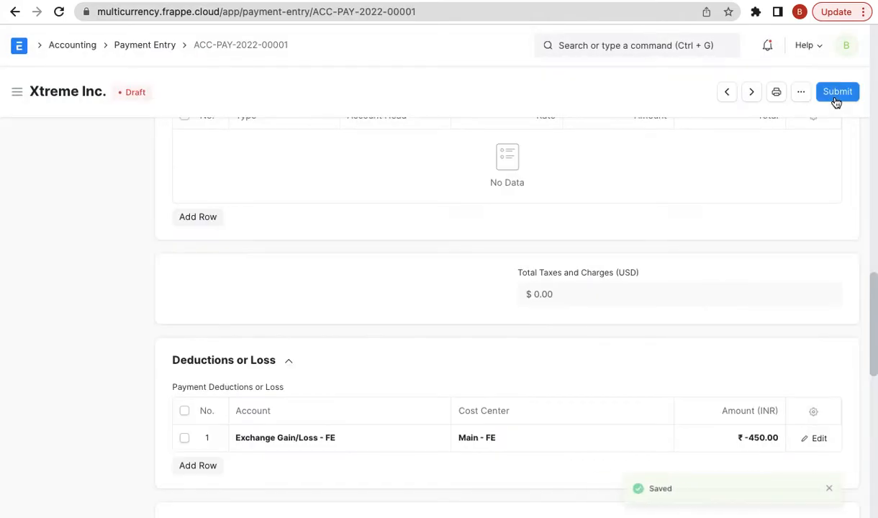
- Submit payment ACC-PAY-2022-00001 and view its ledger postings
click(838, 92)
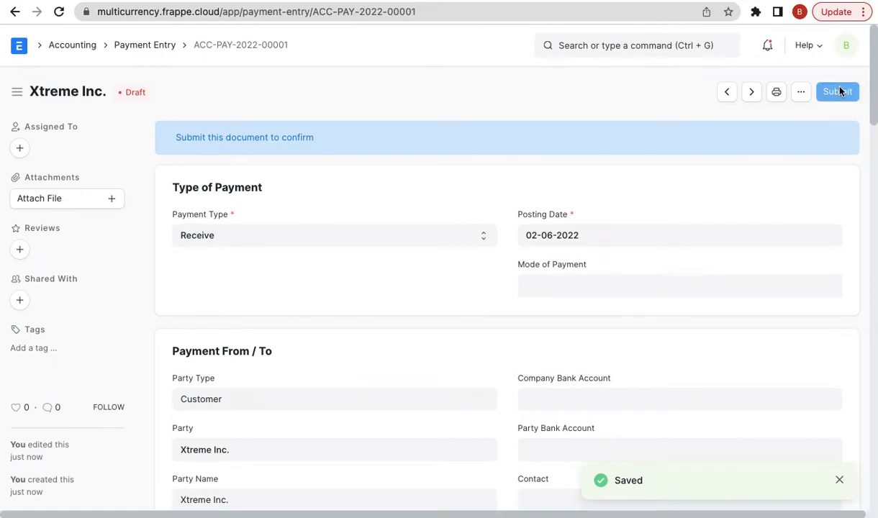
click(602, 152)
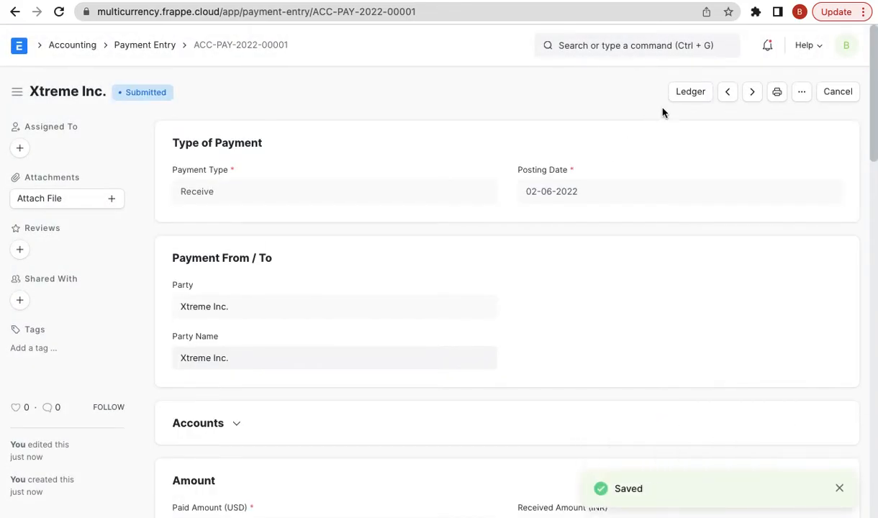
click(691, 93)
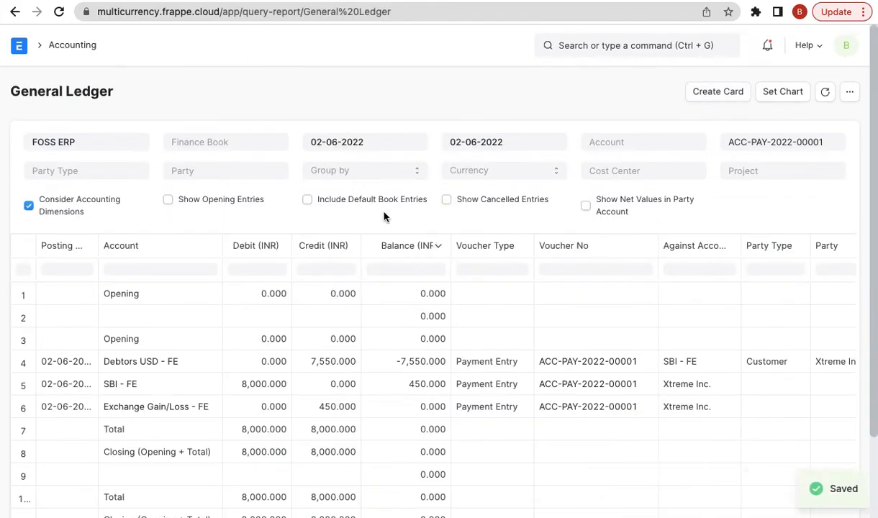
- Filter the GL Entry list by voucher number ACC-PAY-2022-00001
click(618, 52)
text(gl)
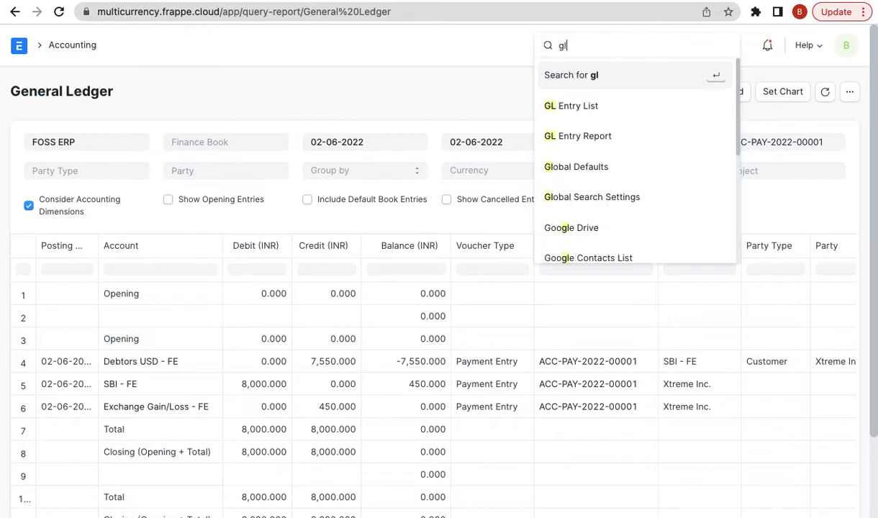
click(13, 11)
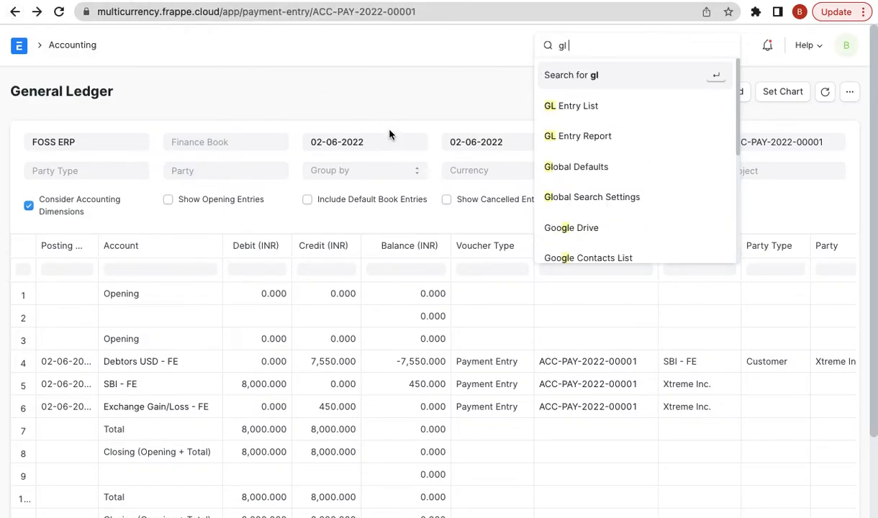
click(260, 46)
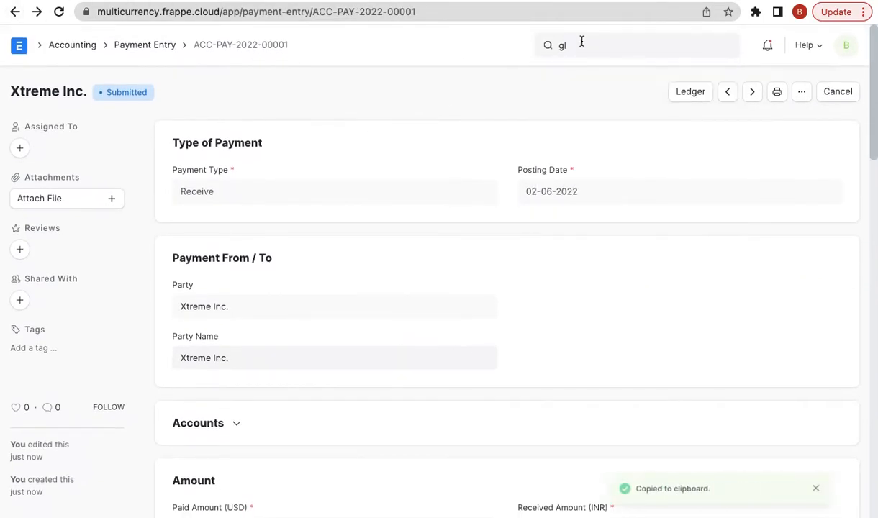
click(595, 37)
text(gl en)
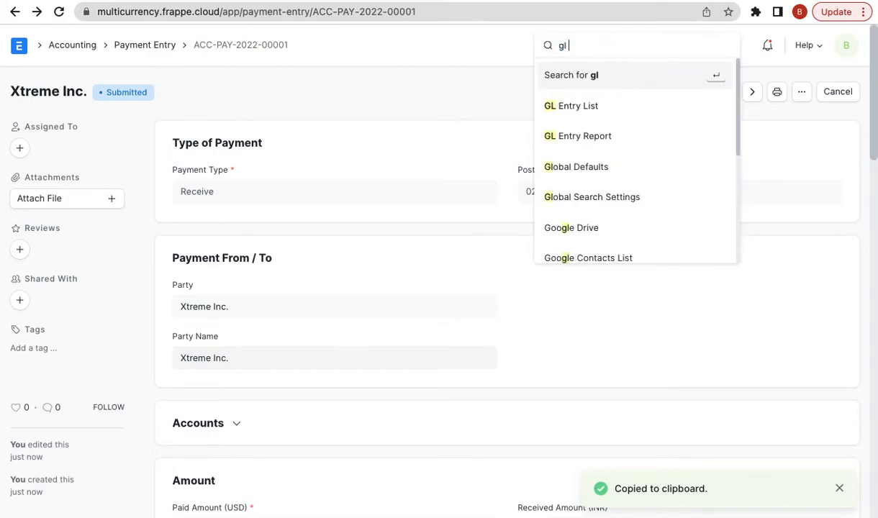
key(Return)
triple_click(476, 140)
key(ctrl+v)
click(450, 102)
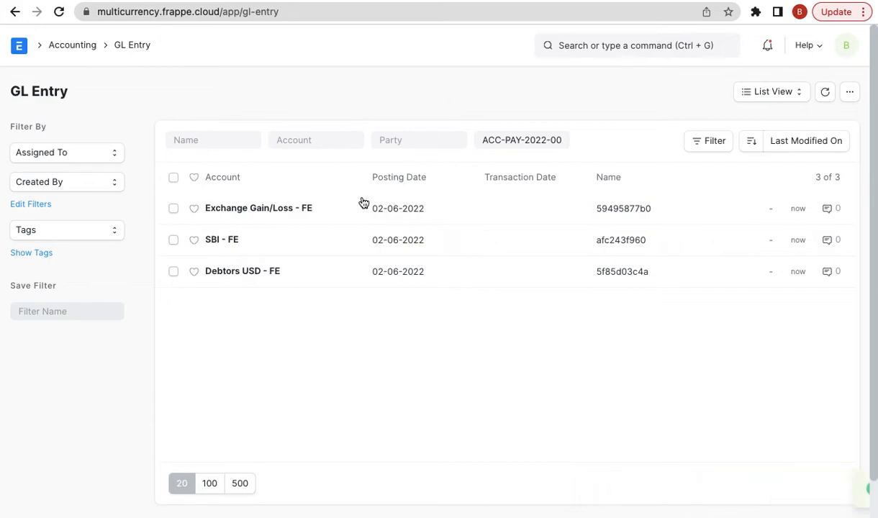
- Inspect the Debtors USD - FE GL entry: ₹7,550 credit for $100
click(270, 272)
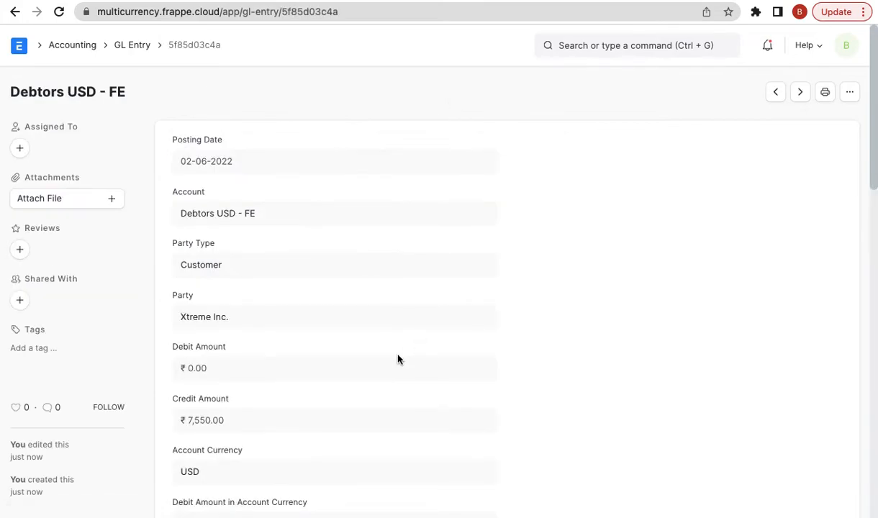
triple_click(225, 410)
scroll(229, 409, down, 1)
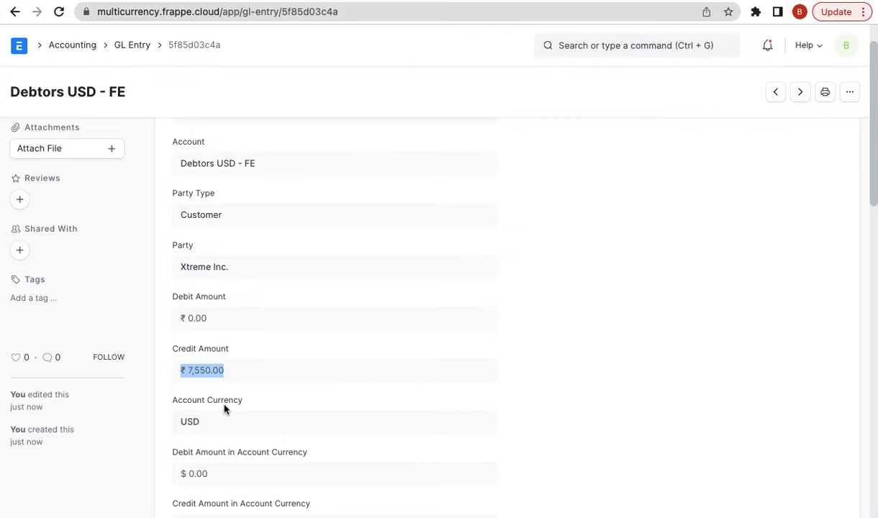
scroll(234, 403, down, 1)
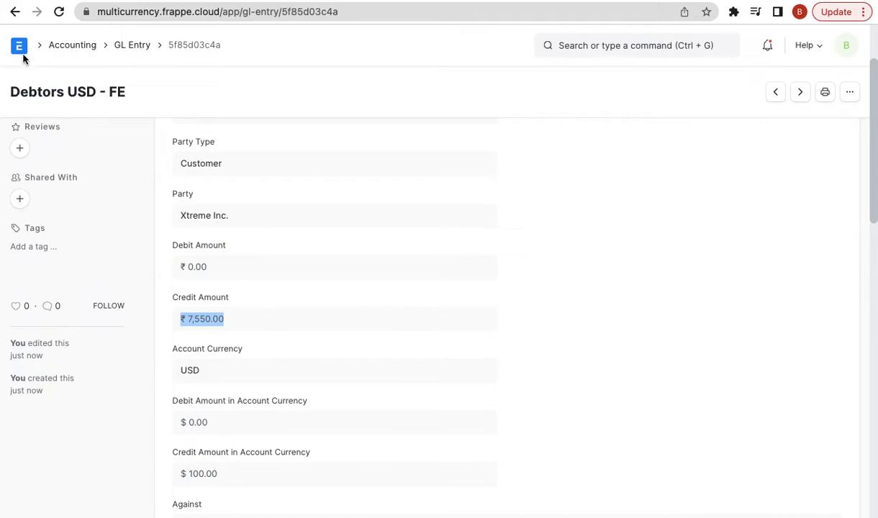
click(14, 11)
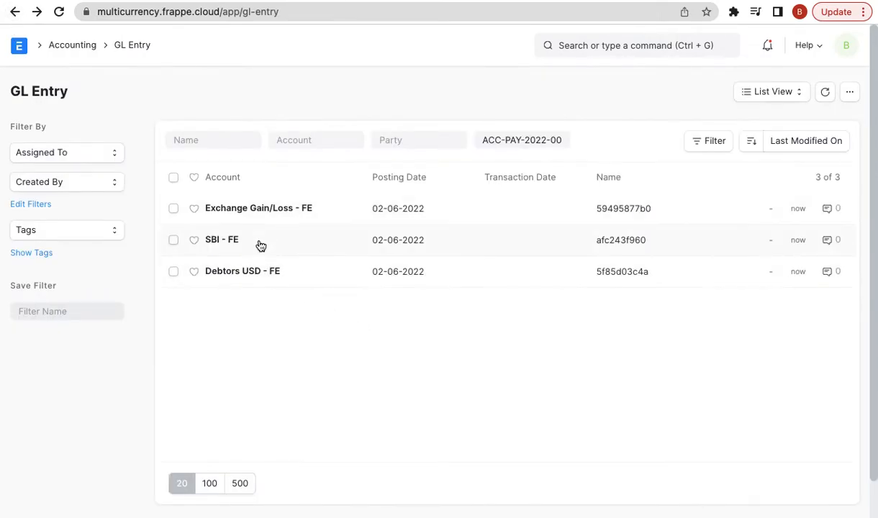
- Inspect the Exchange Gain/Loss - FE GL entry's ₹450 credit, then return to the payment
click(276, 210)
scroll(331, 406, down, 1)
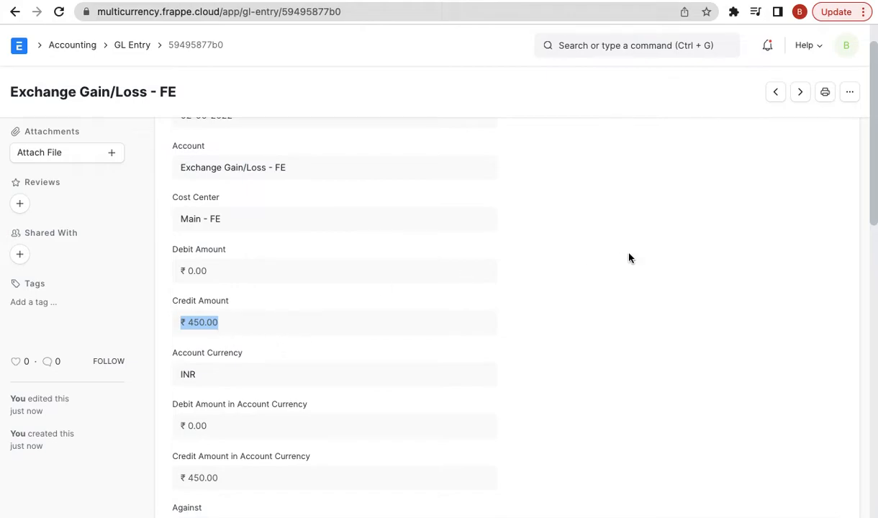
scroll(239, 182, up, 2)
click(15, 11)
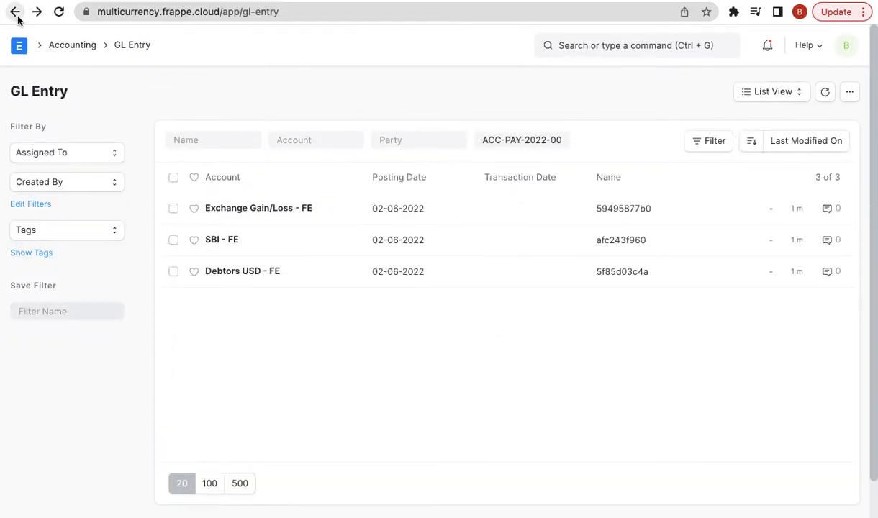
click(15, 11)
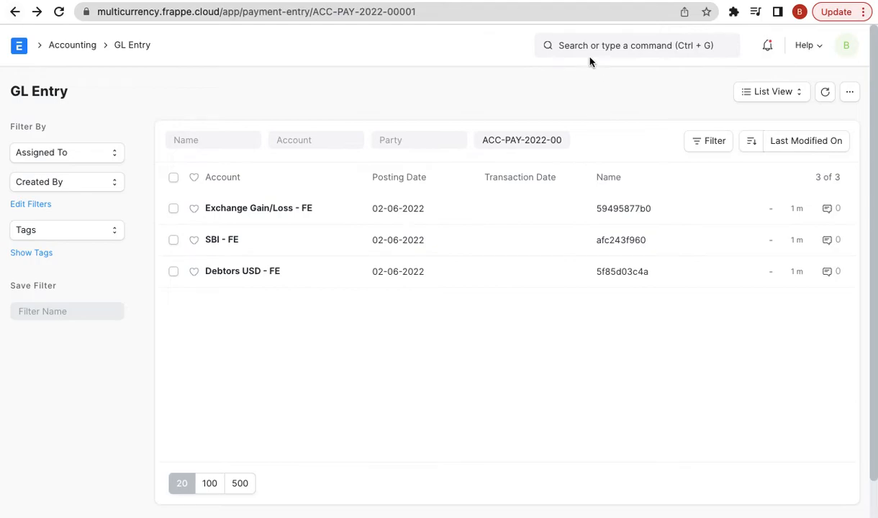
- Open paid invoice SINV-22-00001 for Xtreme Inc. from the Sales Invoice list
click(580, 38)
text(sales i)
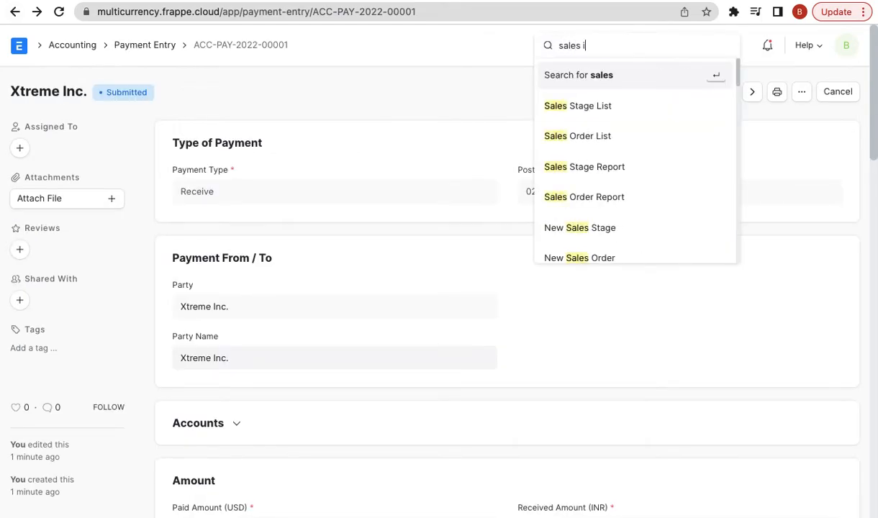
text(nv)
key(Down)
key(Return)
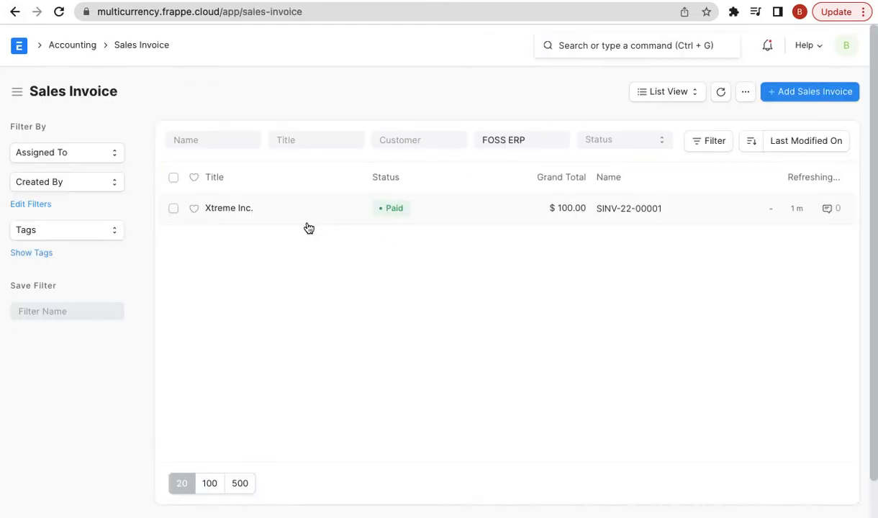
click(234, 211)
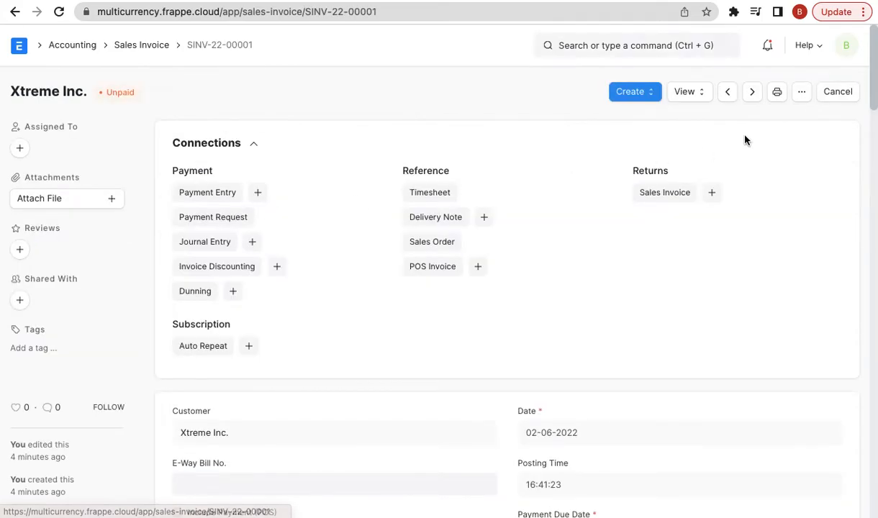
- Duplicate the invoice, set its payment due date to 02-06-2022, and save it as SINV-22-00002
click(801, 92)
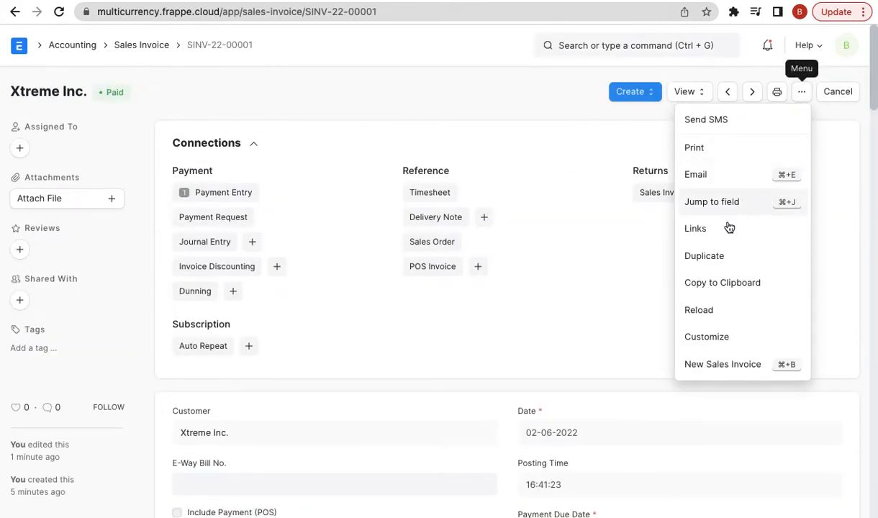
click(715, 255)
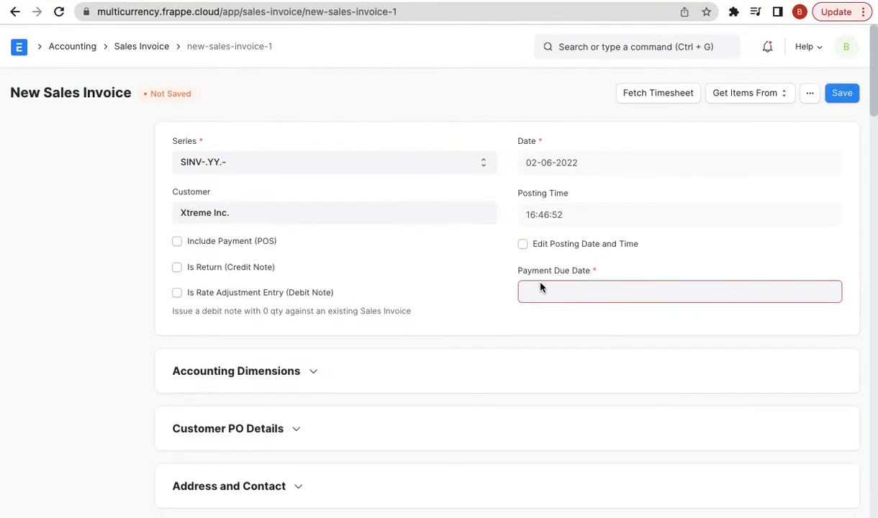
click(542, 288)
click(600, 264)
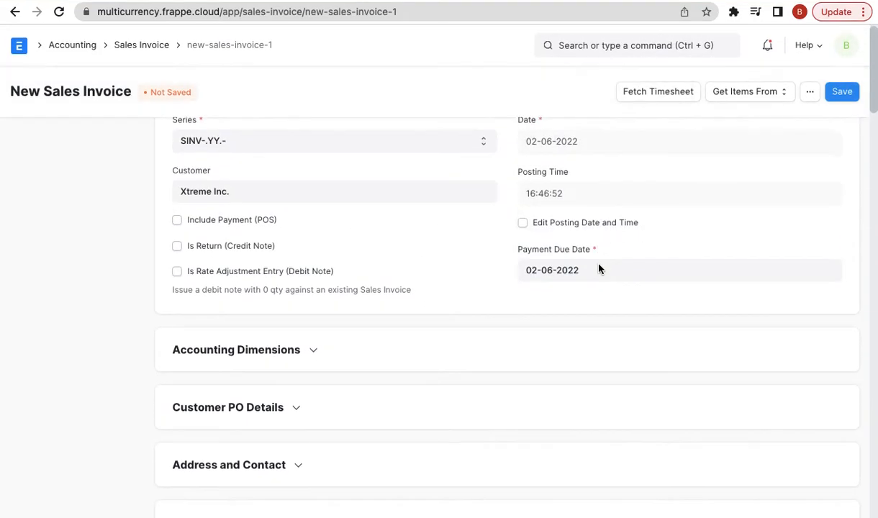
scroll(599, 268, down, 15)
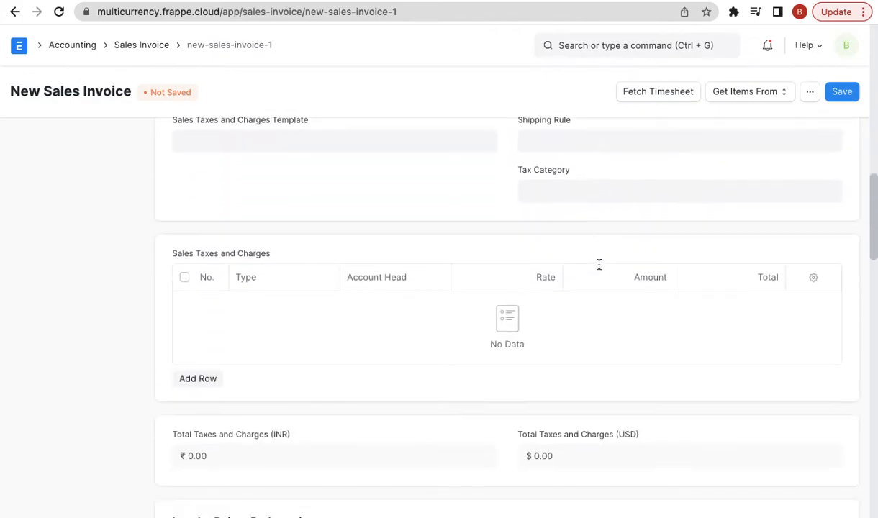
scroll(598, 266, down, 7)
click(842, 92)
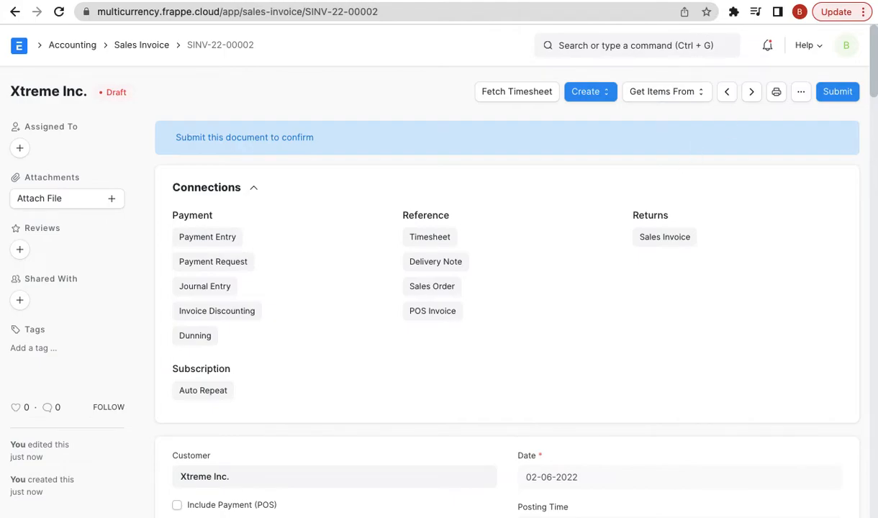
click(654, 1)
- Open the fosserp.com blog's Multi-Currency Accounting in ERPNext article, select its URL, then go to Meet
double_click(531, 8)
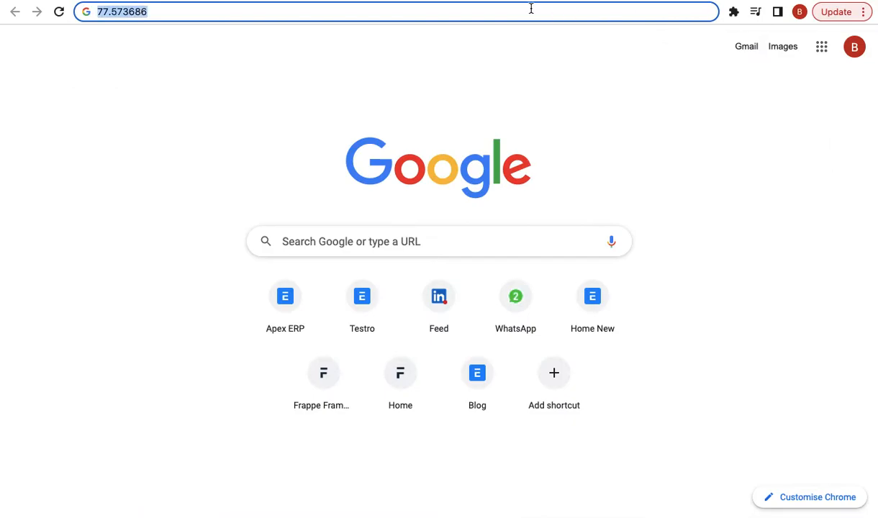
text(foss)
key(Return)
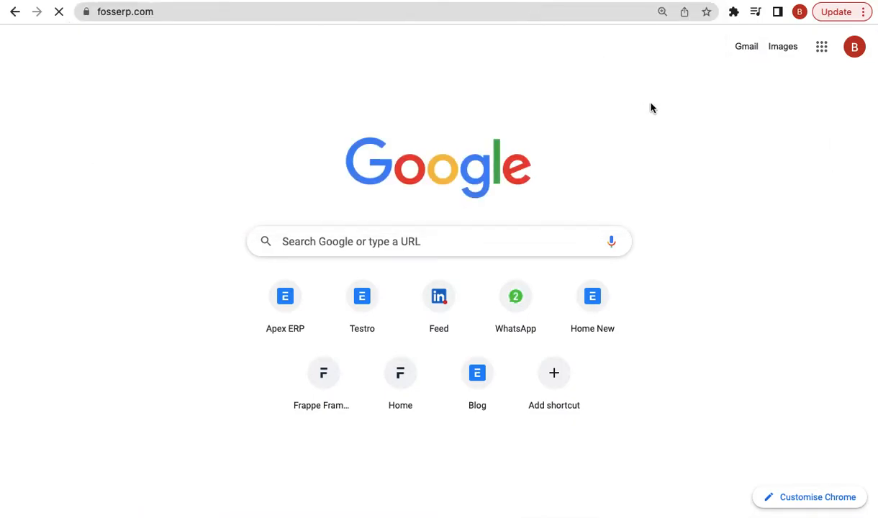
click(679, 67)
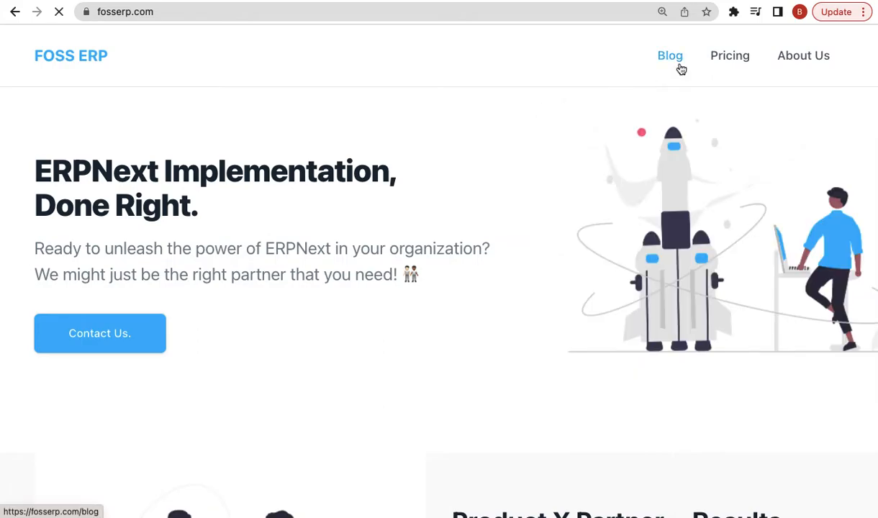
click(206, 421)
click(403, 12)
key(ctrl+c)
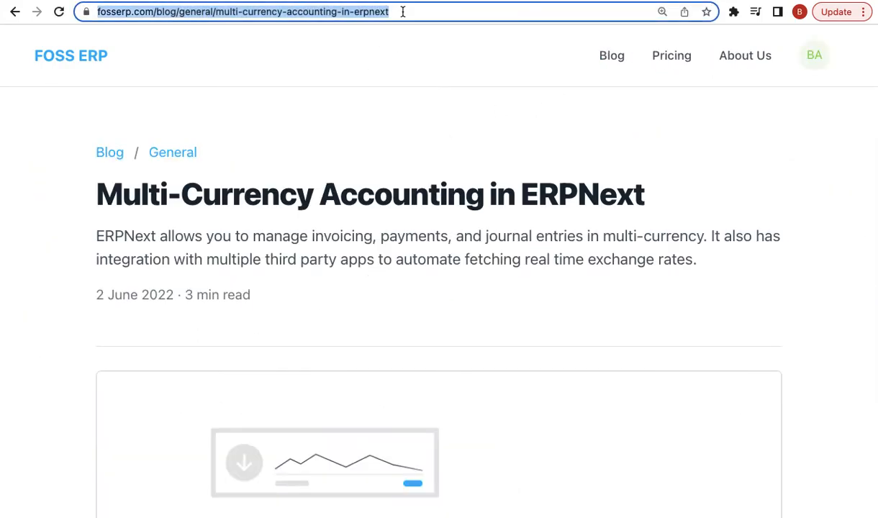
key(ctrl+Tab)
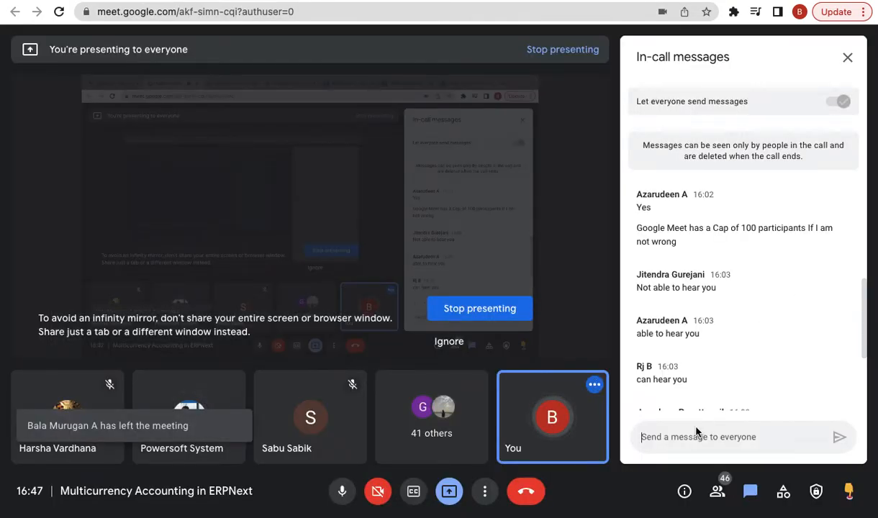
- Send the article link in the Meet in-call chat and close the messages panel
click(681, 436)
key(ctrl+v)
key(Return)
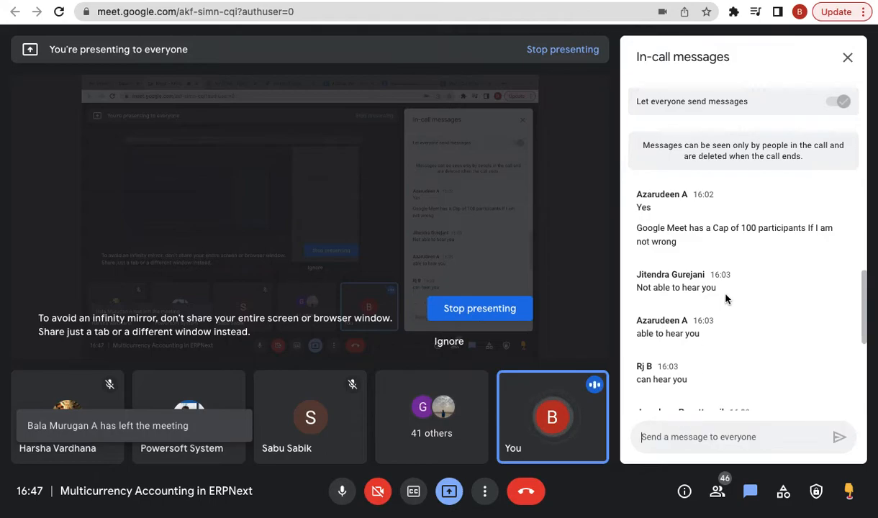
scroll(738, 307, down, 2)
scroll(738, 308, down, 3)
click(847, 58)
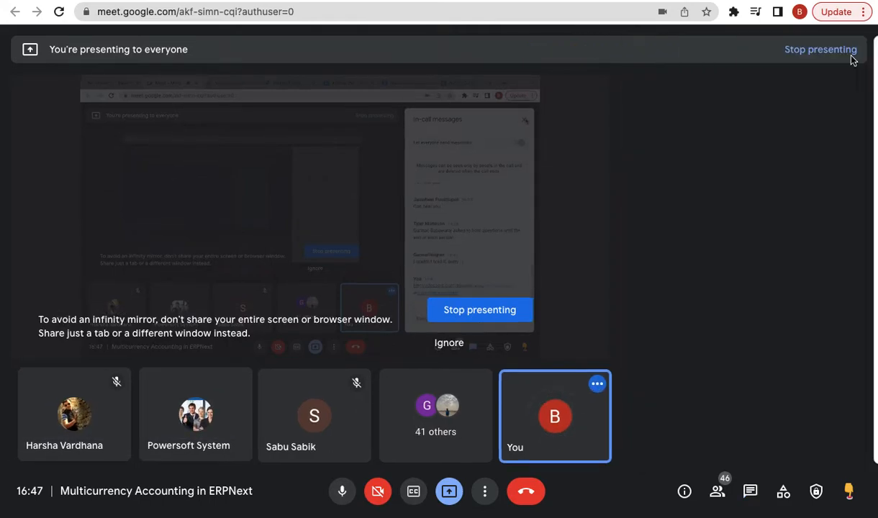
- Switch browser tabs back to draft sales invoice SINV-22-00002
click(746, 0)
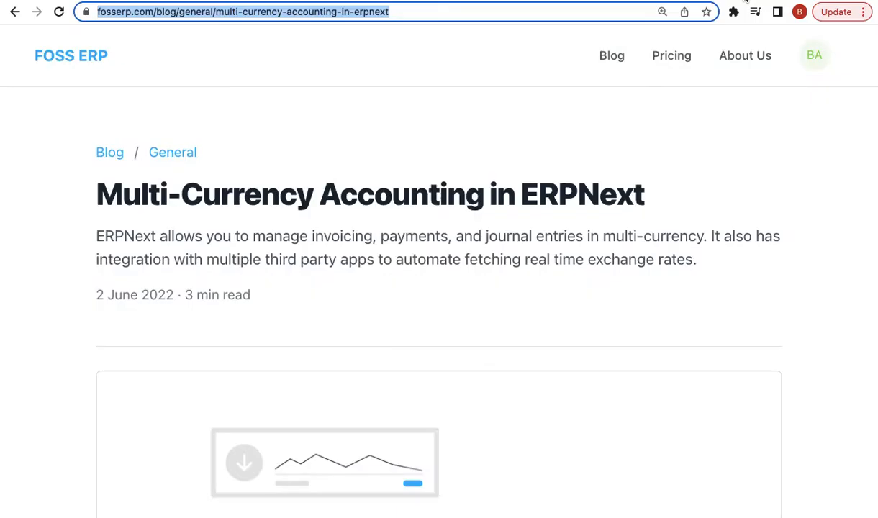
click(763, 0)
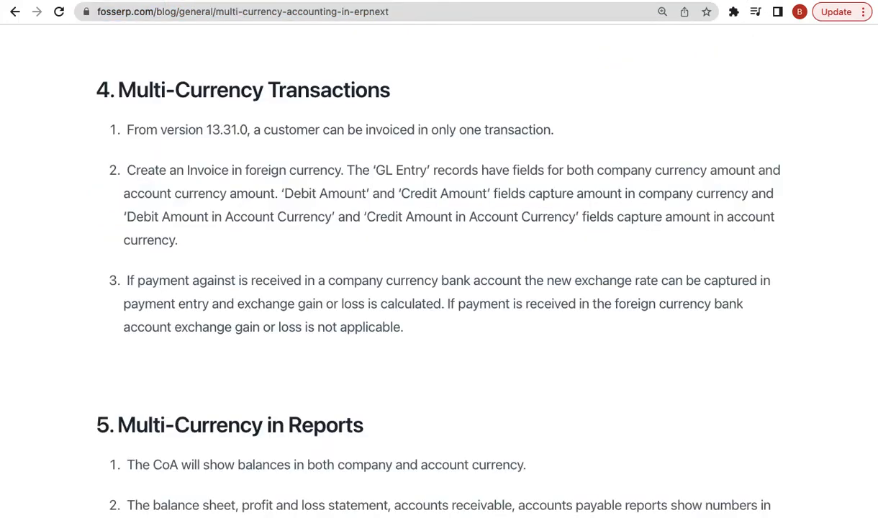
click(608, 0)
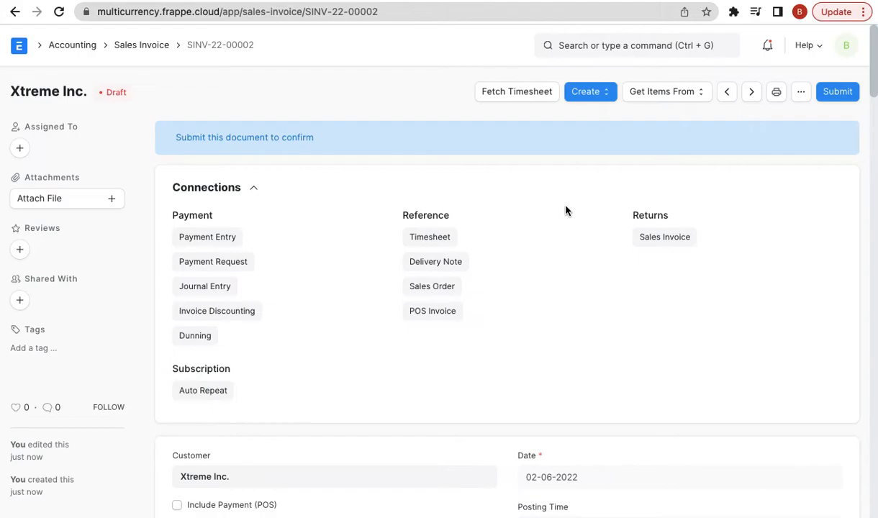
- Submit SINV-22-00002 and create a payment entry against it
click(841, 101)
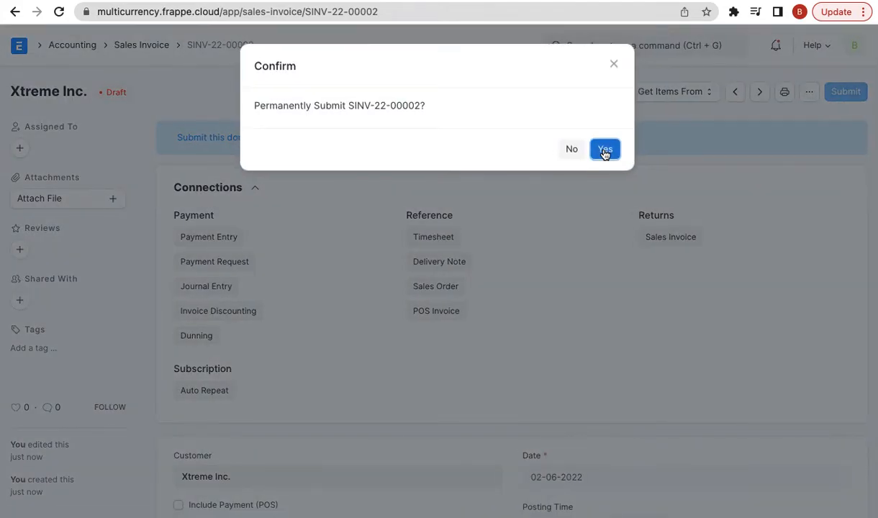
click(603, 148)
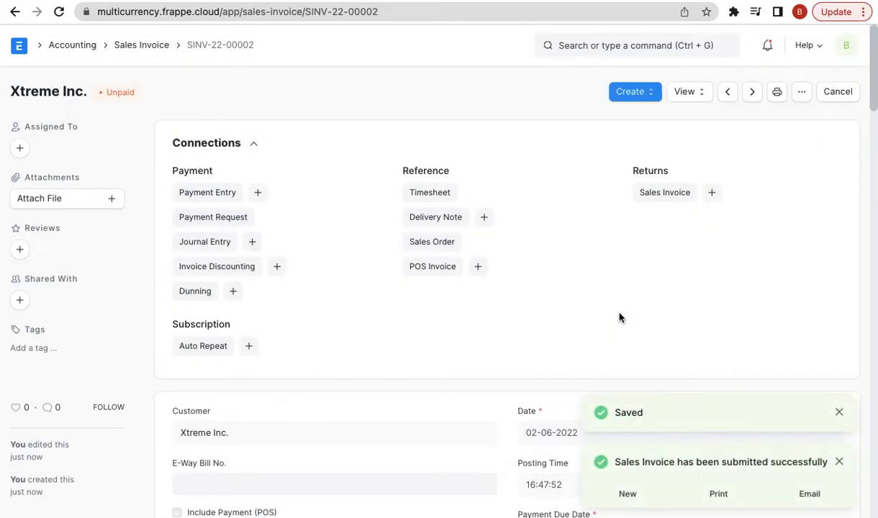
click(656, 92)
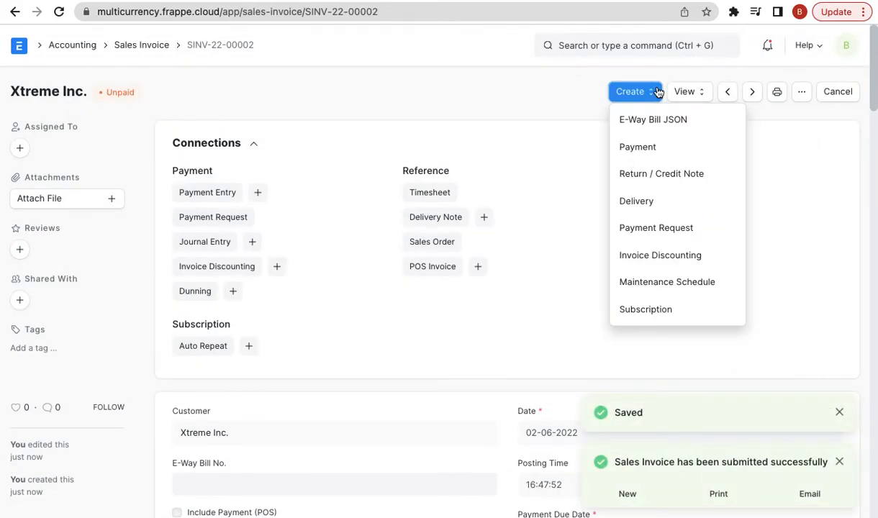
click(650, 146)
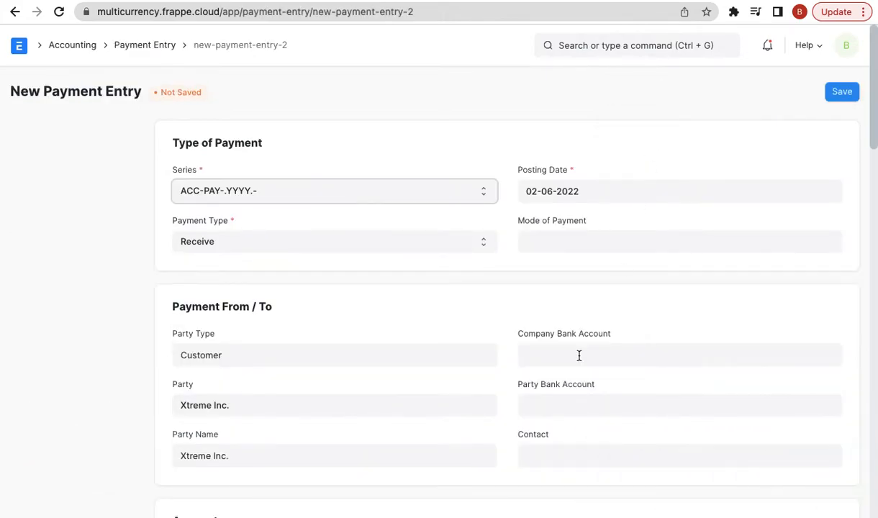
scroll(579, 356, down, 4)
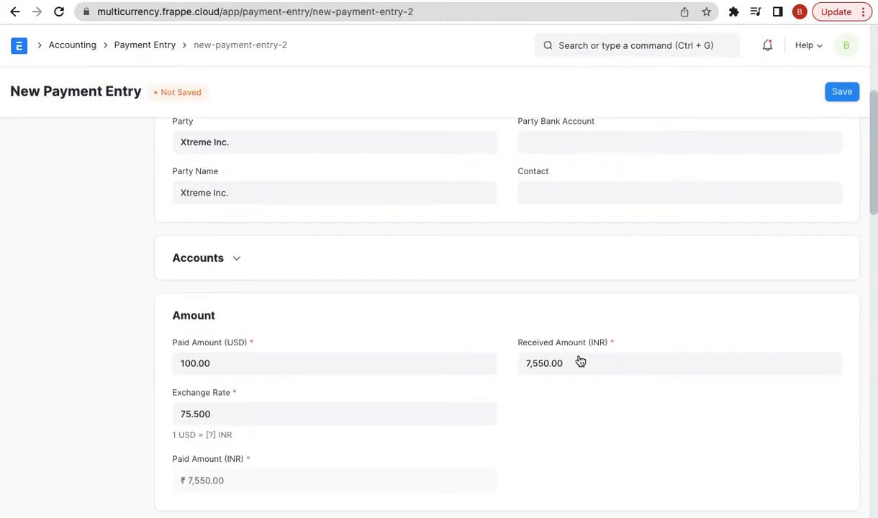
scroll(579, 356, up, 1)
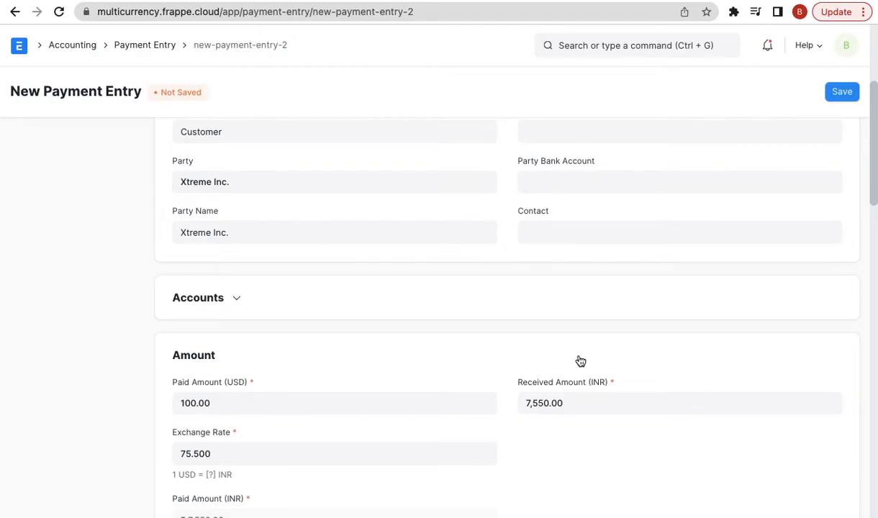
- Set the payment's Account Paid To to PayPal - FE, receiving $100 as ₹7,550
click(219, 297)
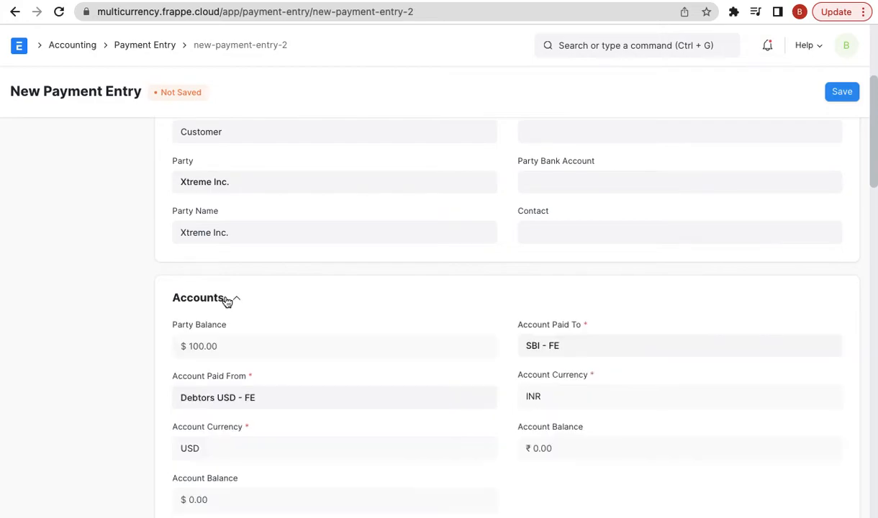
scroll(538, 301, down, 2)
click(583, 260)
text(pay)
click(571, 293)
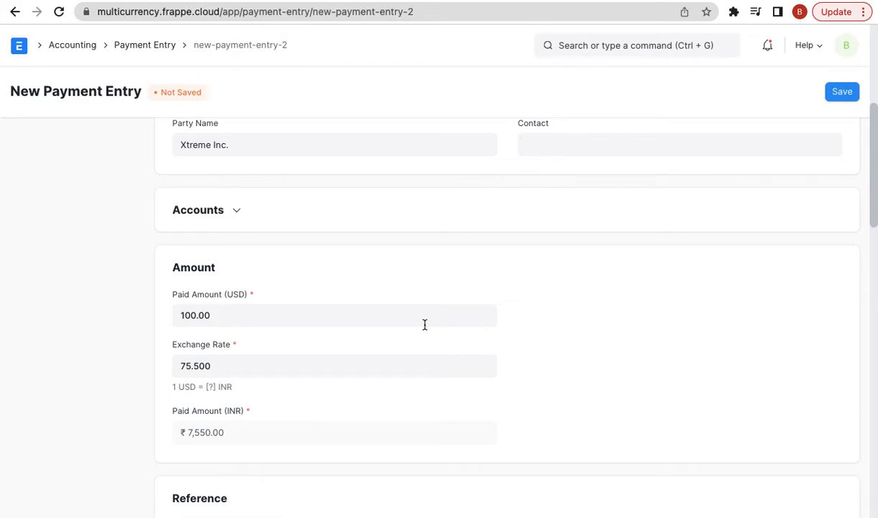
scroll(633, 389, down, 3)
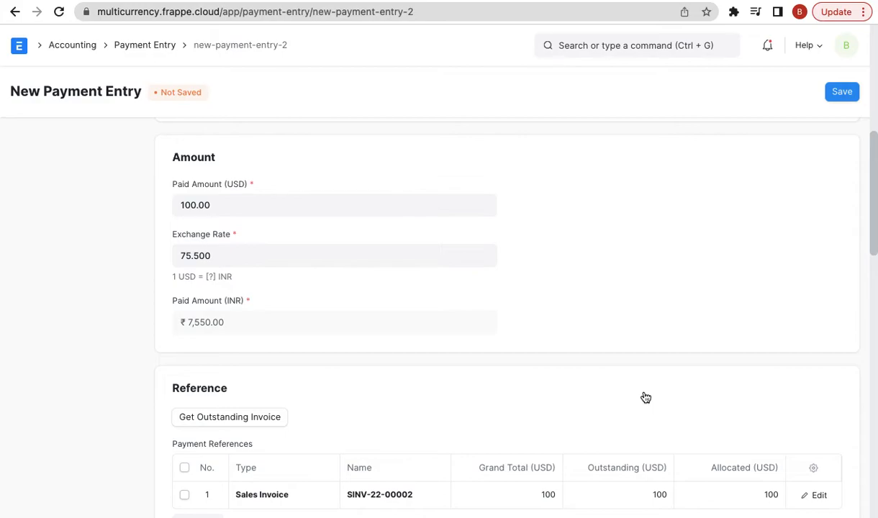
scroll(645, 395, down, 10)
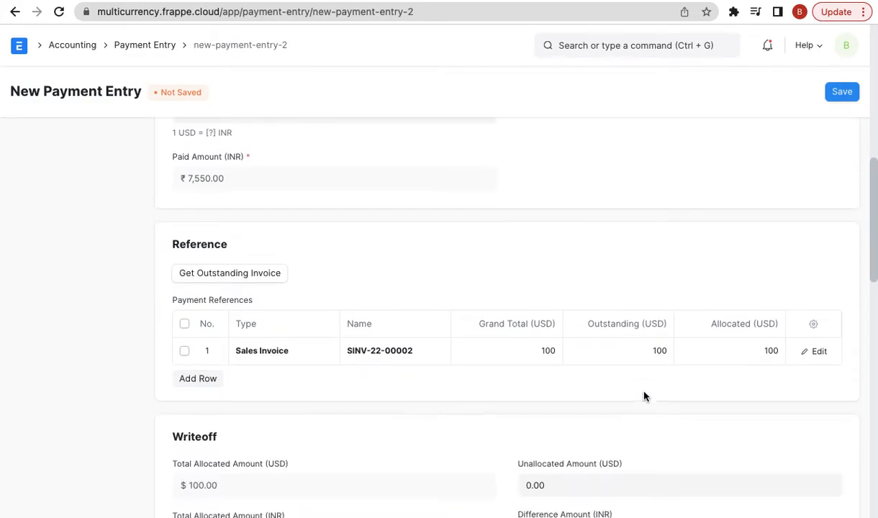
scroll(537, 269, up, 9)
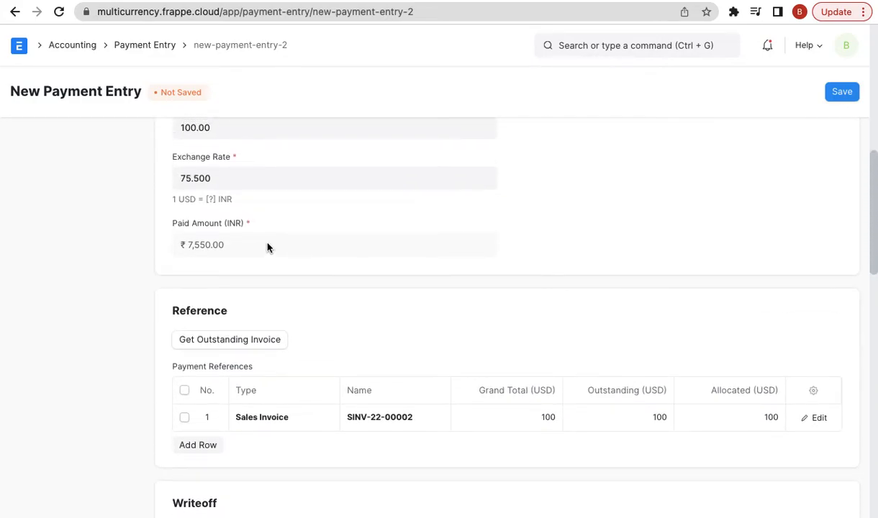
scroll(594, 209, down, 1)
scroll(595, 209, down, 4)
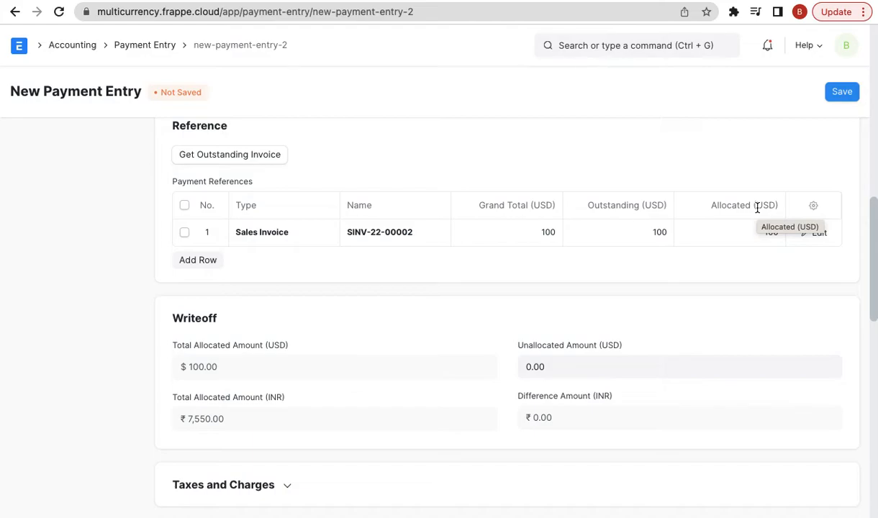
- Give the payment reference number 123 dated 02-06-2022
click(843, 91)
click(610, 64)
click(346, 202)
text(123)
click(572, 189)
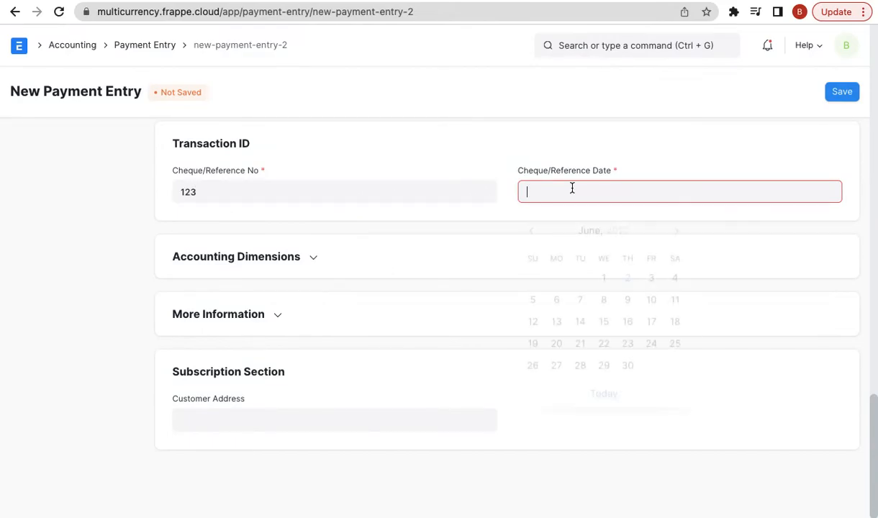
click(603, 389)
- Save and submit payment ACC-PAY-2022-00002, then view its General Ledger postings
click(842, 92)
click(842, 92)
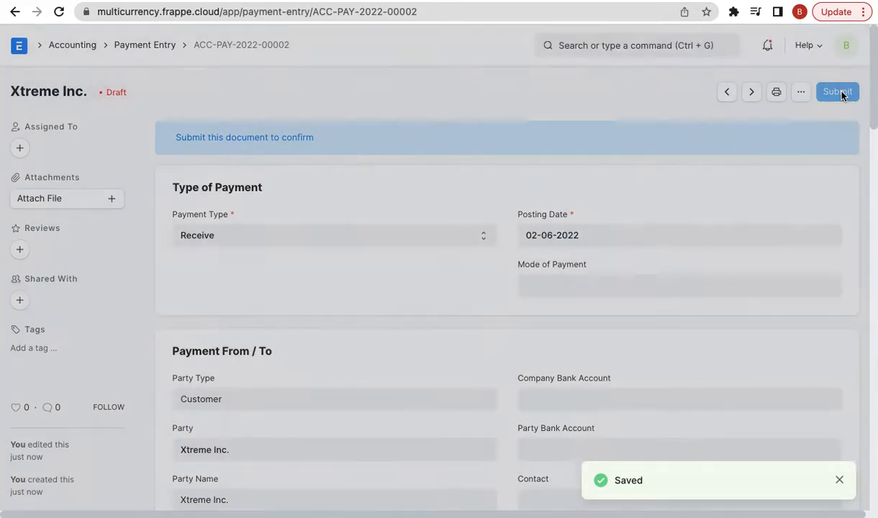
click(603, 153)
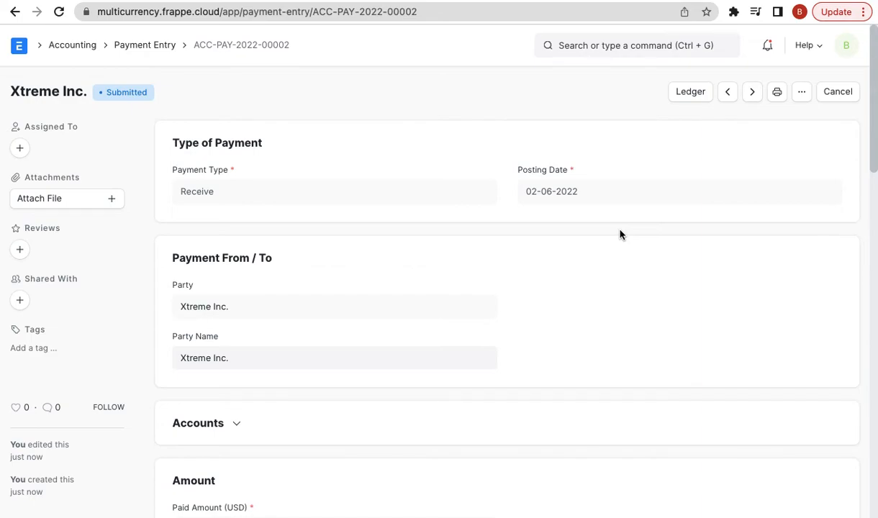
click(690, 91)
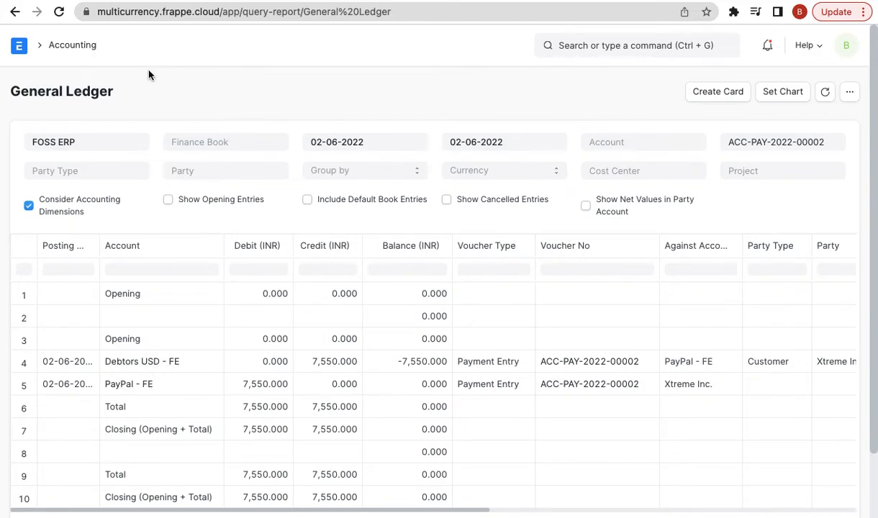
click(15, 11)
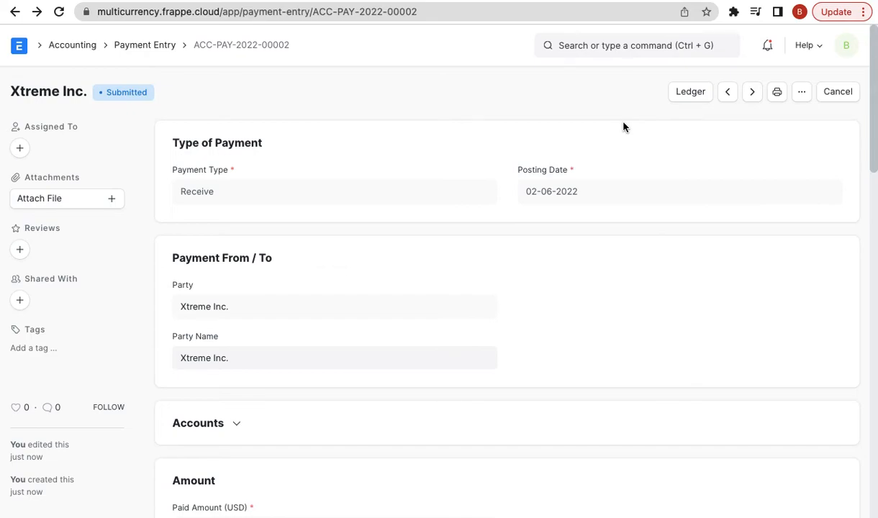
- Open the Chart of Accounts from an awesome-bar search for 'chart of'
click(561, 44)
text(chart)
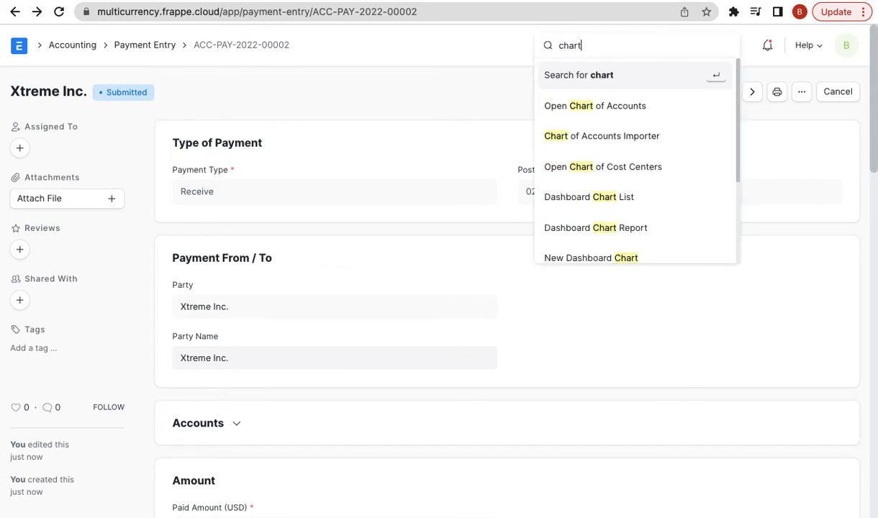
text( of)
key(Down)
key(Return)
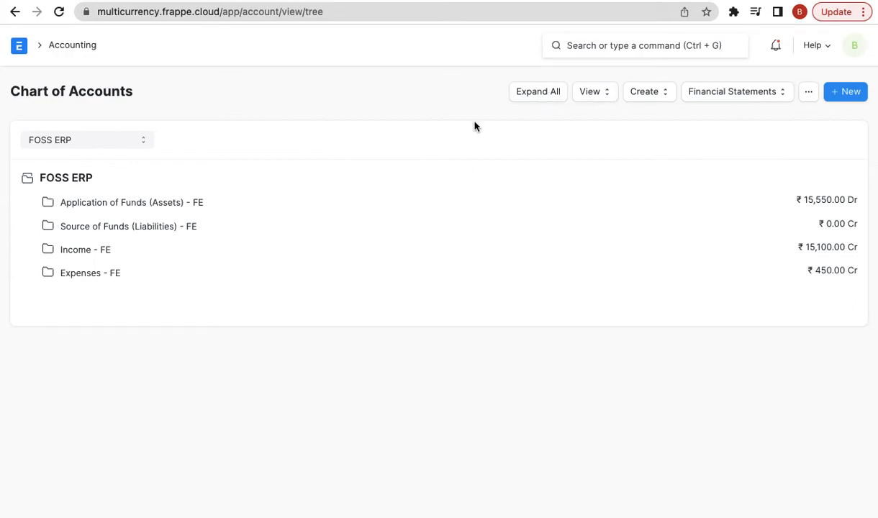
- Expand Application of Funds, Current Assets, Accounts Receivable and Bank Accounts to show PayPal - FE and SBI - FE balances
click(196, 201)
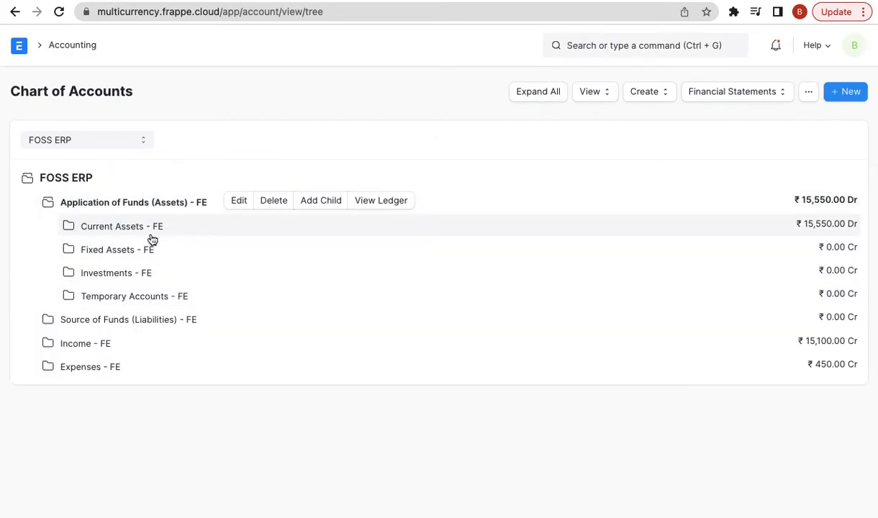
click(153, 237)
click(173, 250)
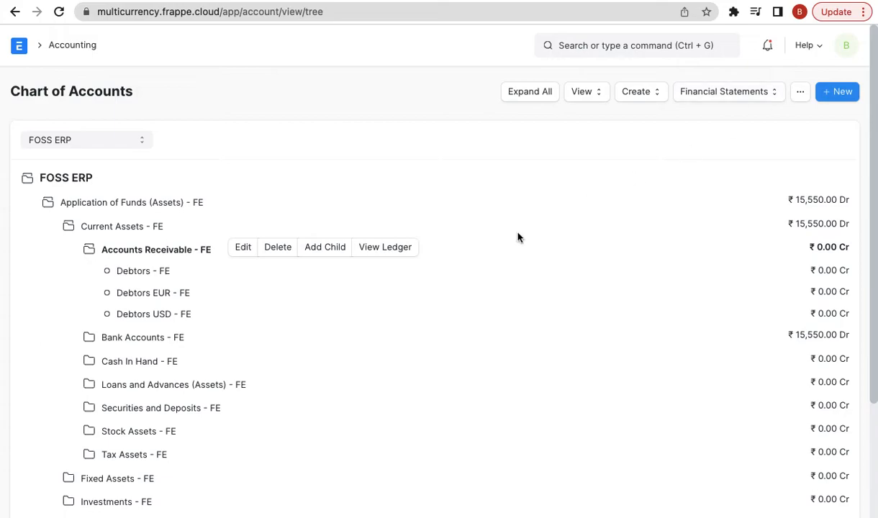
click(167, 346)
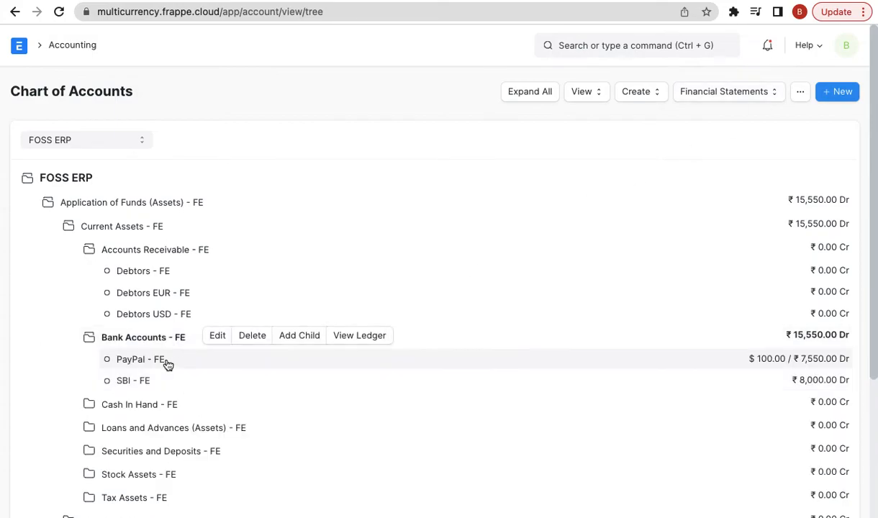
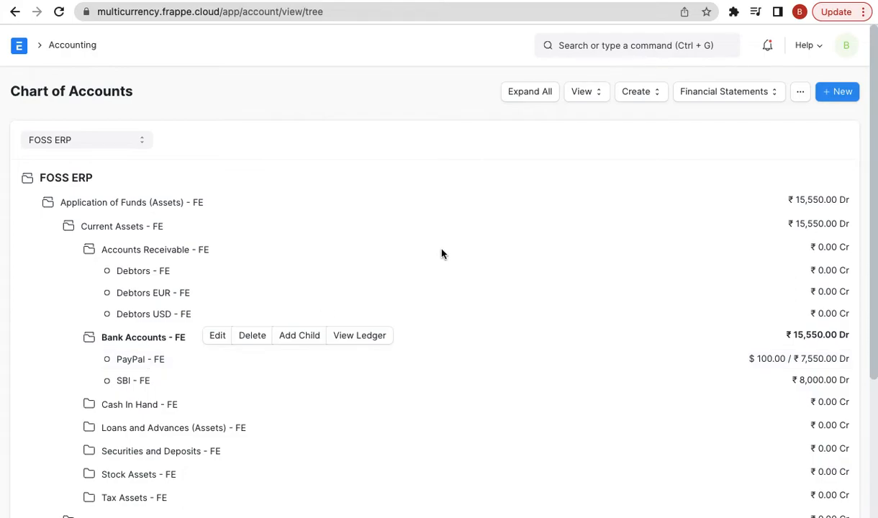
- Show the awesome bar's recently visited items over the Chart of Accounts
click(620, 46)
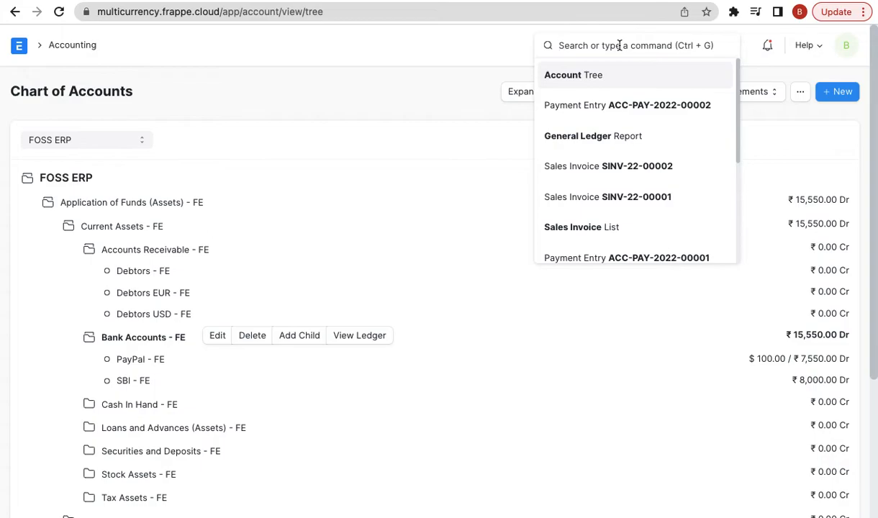
- Start a new Exchange Rate Revaluation dated 30-06-2022 and fetch entries; none need revaluing
text(new exc)
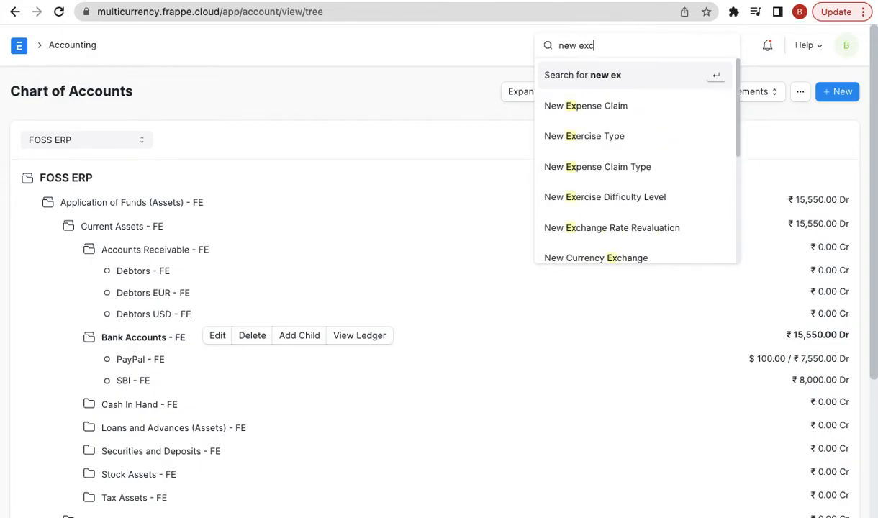
text(h)
key(Down)
key(Return)
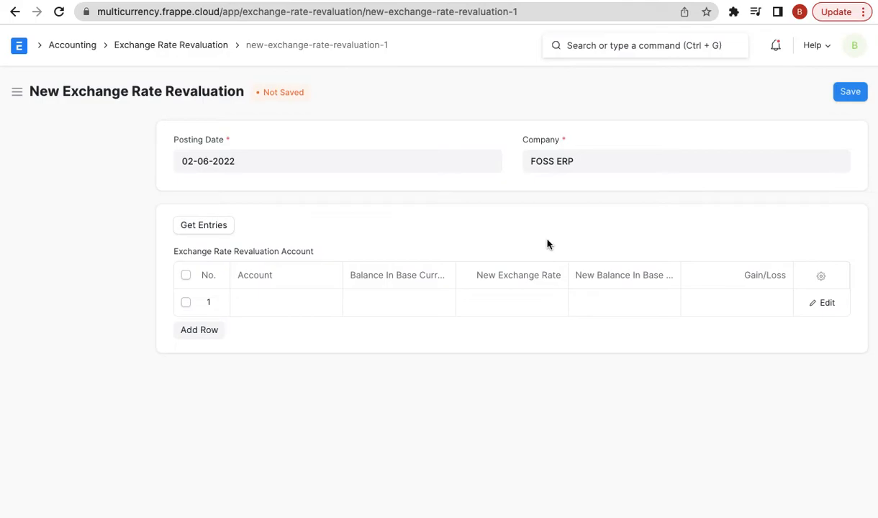
click(203, 160)
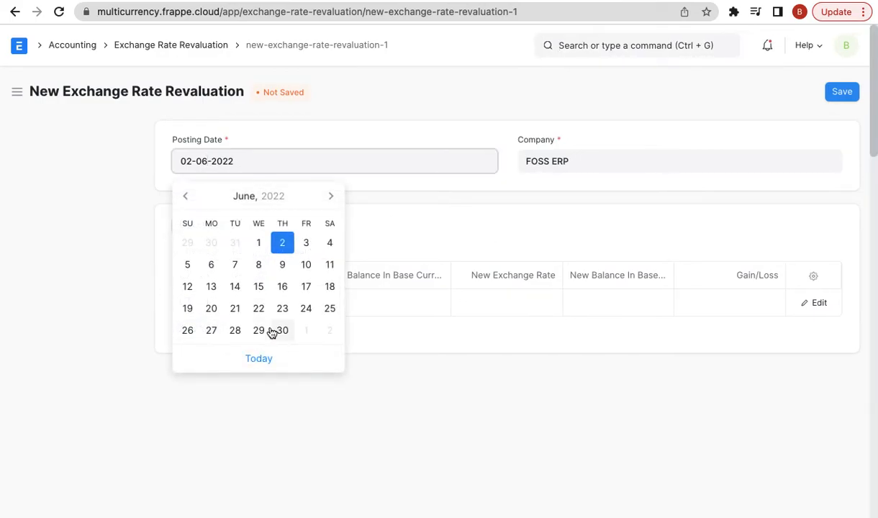
click(280, 330)
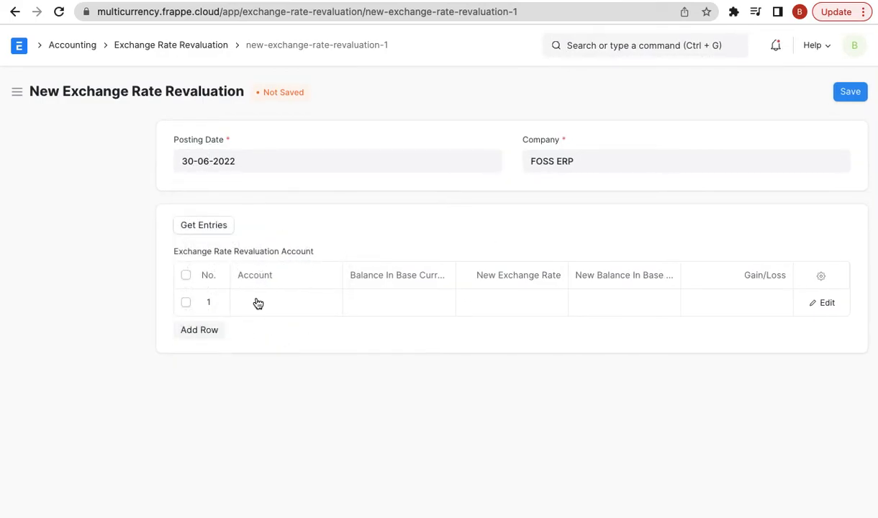
click(204, 225)
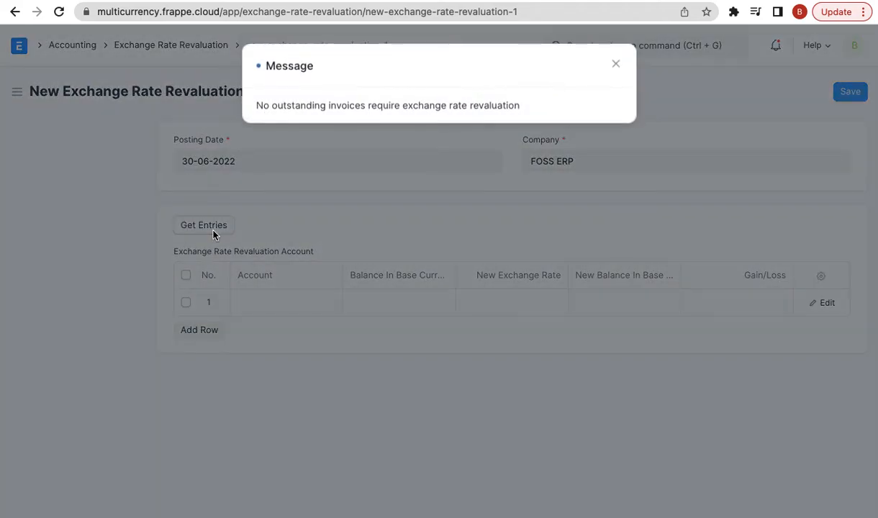
click(617, 65)
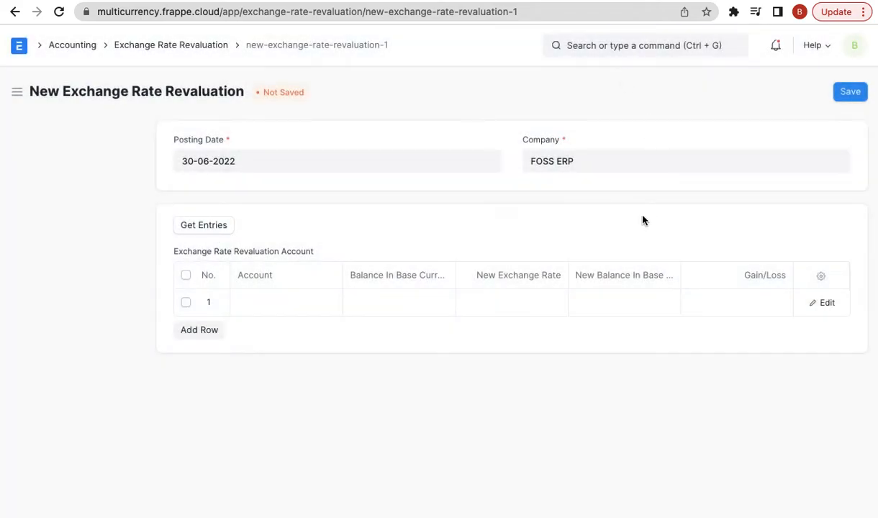
- Reset the posting date to today and back to 30-06-2022, re-fetching entries with the same result
click(229, 164)
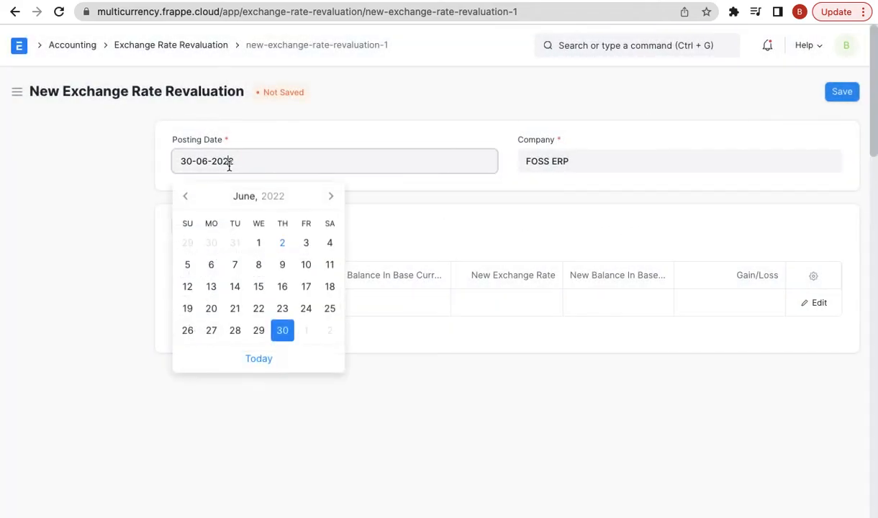
click(267, 359)
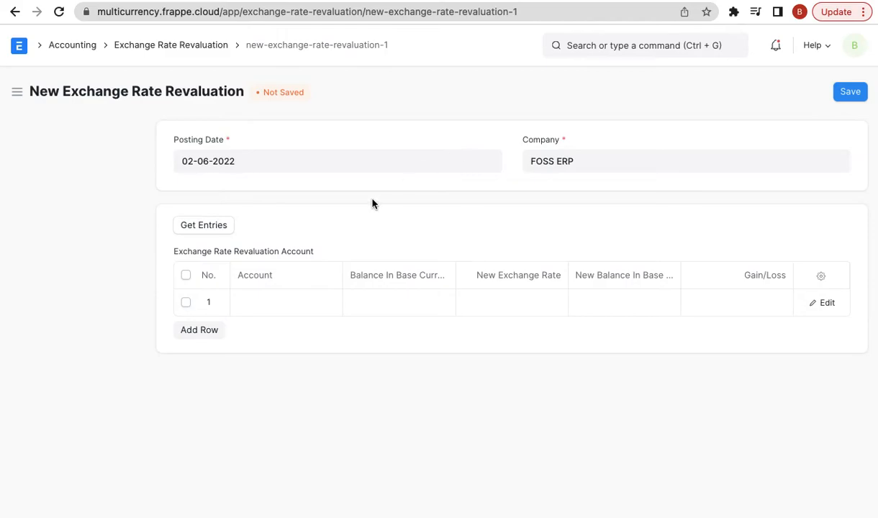
click(211, 162)
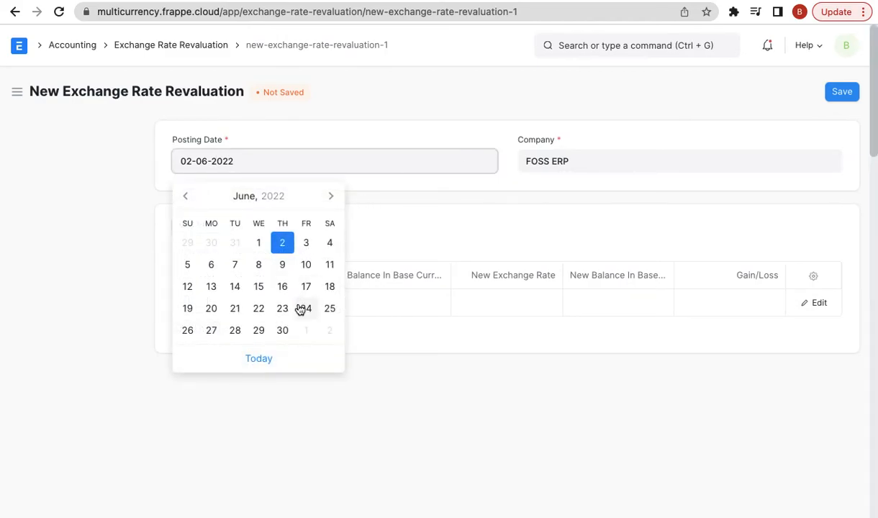
click(283, 330)
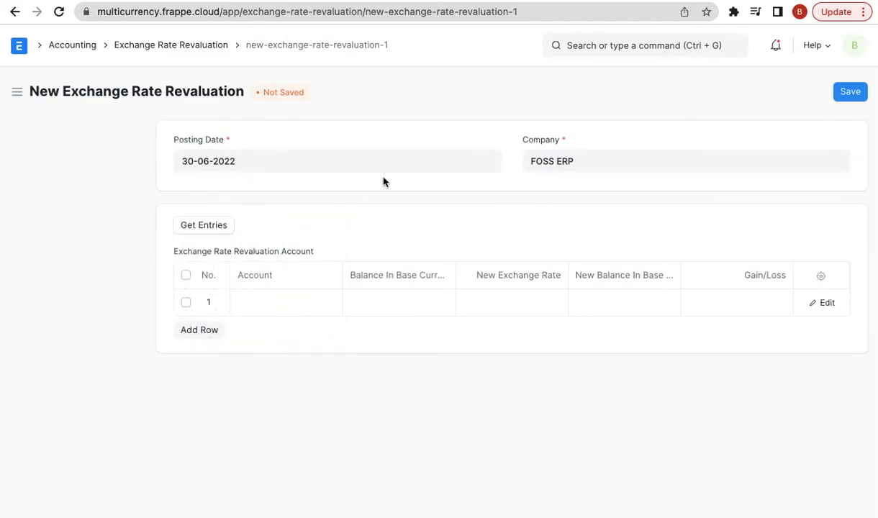
click(224, 229)
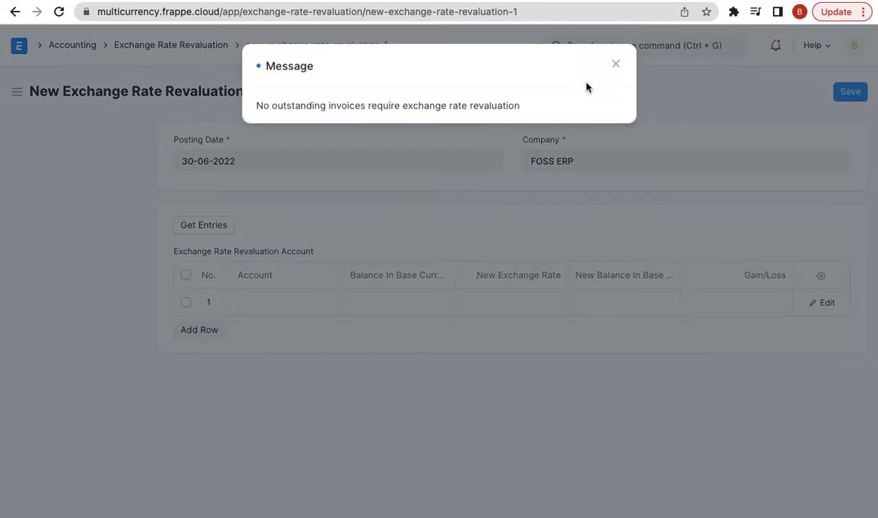
click(615, 65)
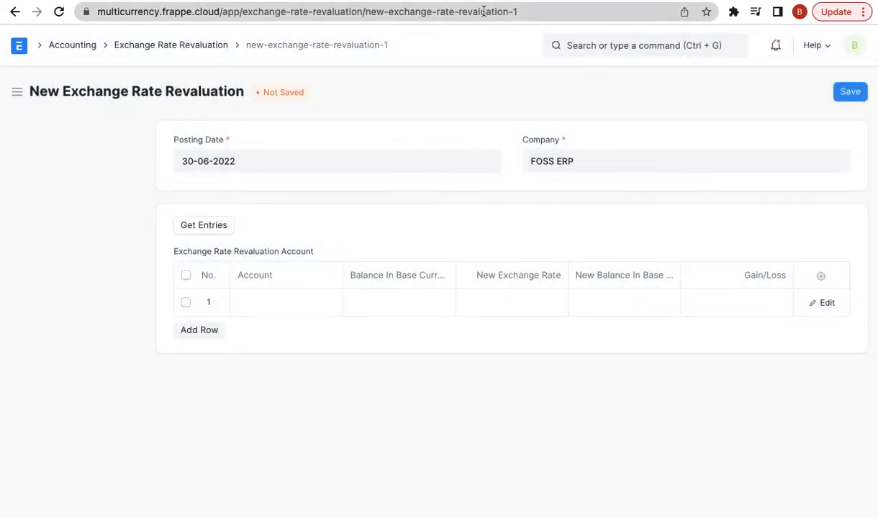
click(470, 1)
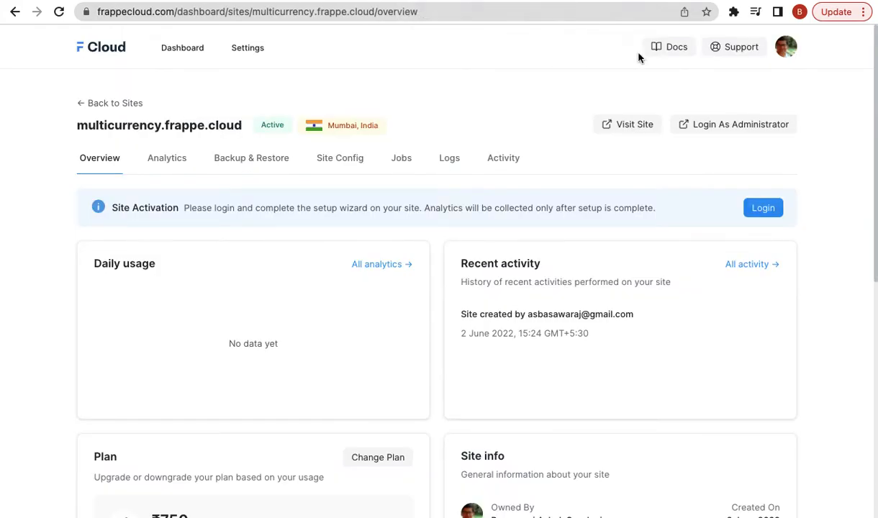
click(599, 2)
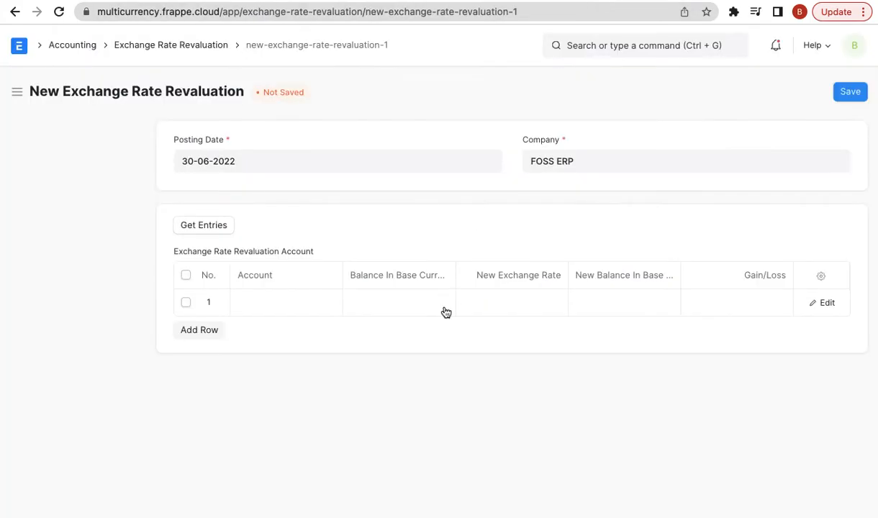
click(616, 47)
- Open invoice SINV-22-00002 from the Sales Invoice list
text(new)
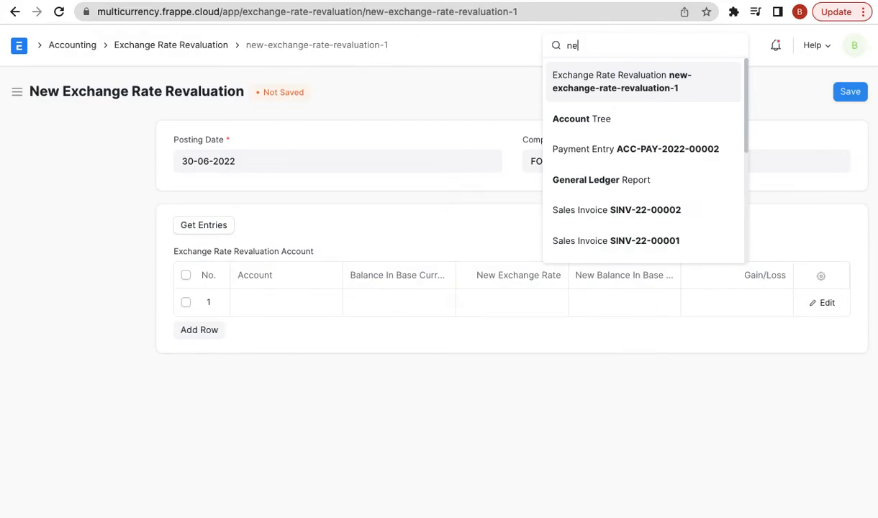
key(BackSpace)
key(BackSpace)
key(BackSpace)
text(sales inv)
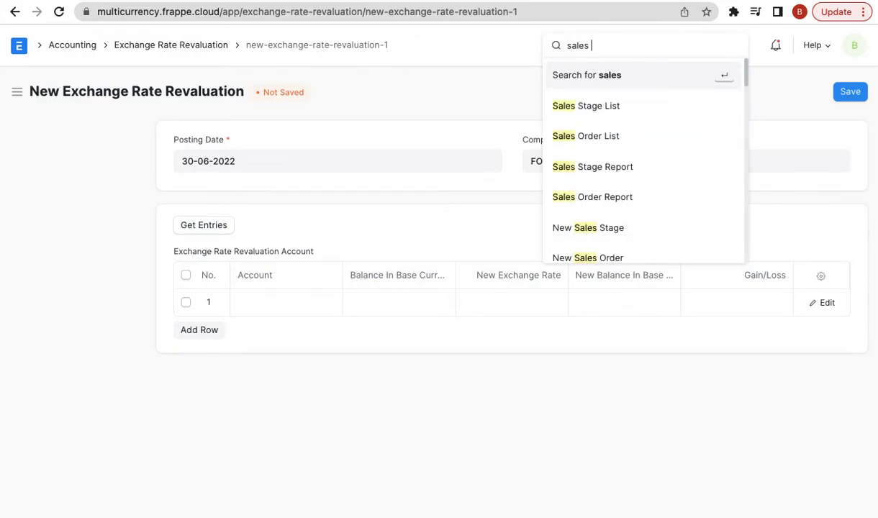
key(Down)
key(Return)
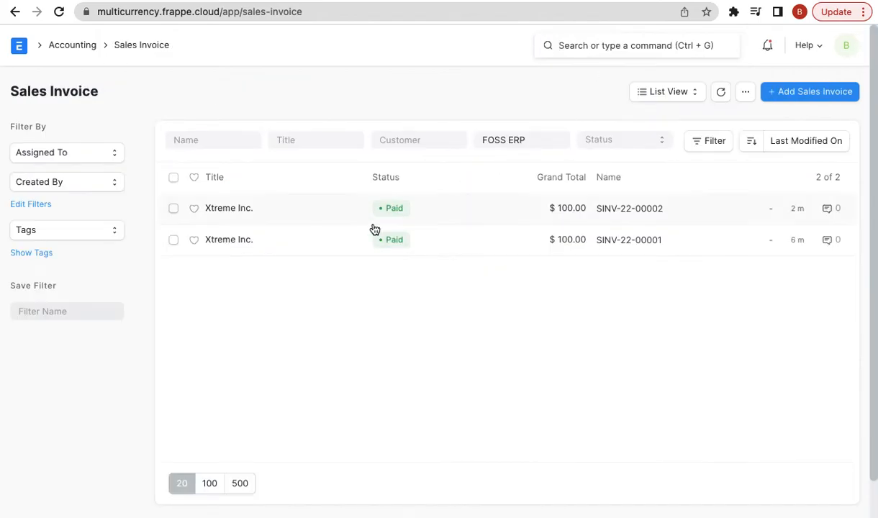
click(229, 209)
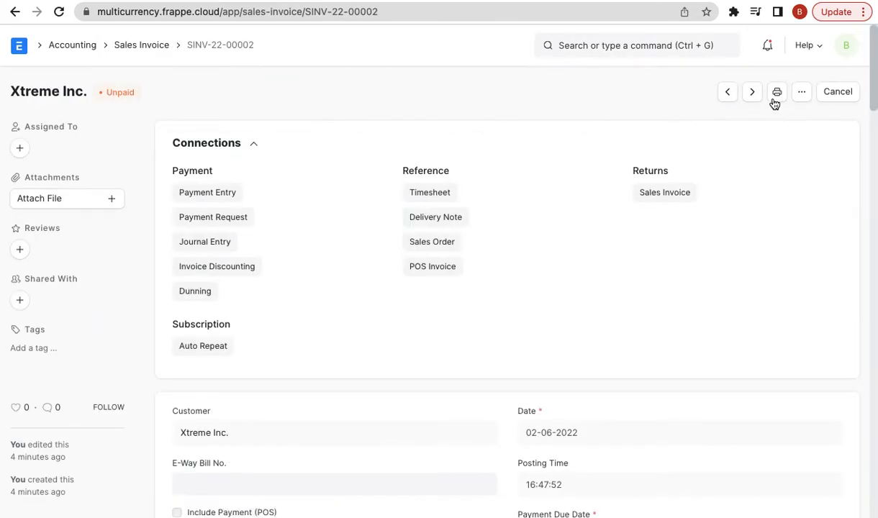
- Duplicate it with today's payment due date, submit it as SINV-22-00003, and return to the list
click(799, 93)
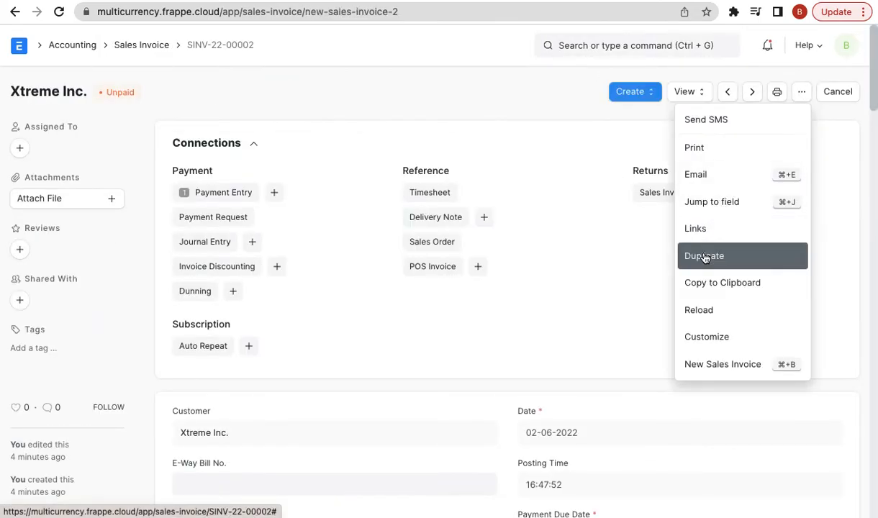
click(704, 256)
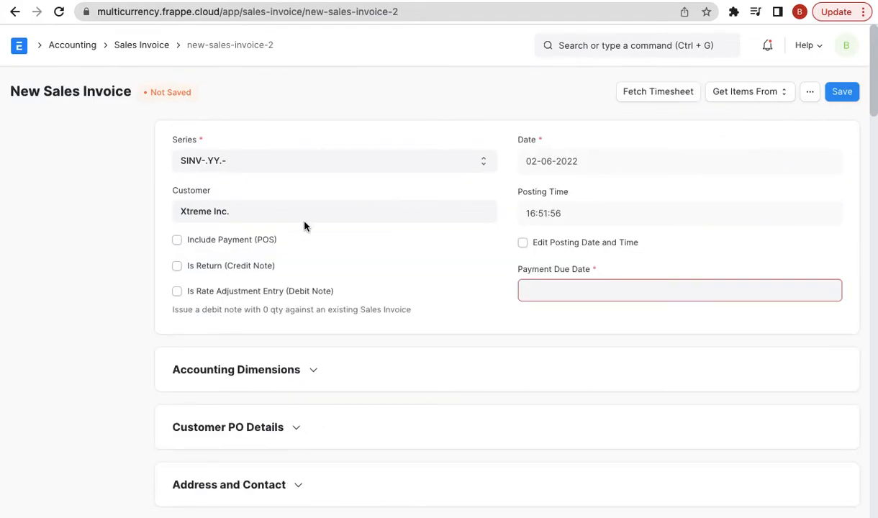
click(558, 284)
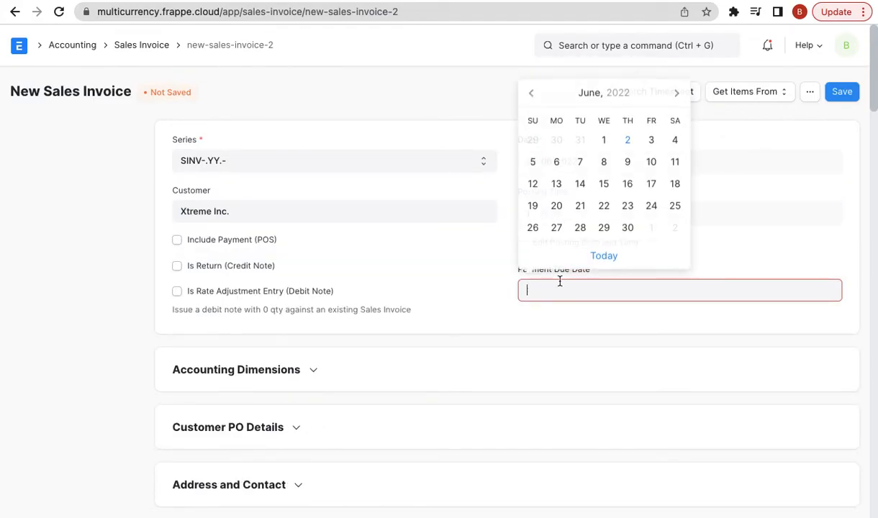
click(604, 257)
scroll(576, 327, down, 7)
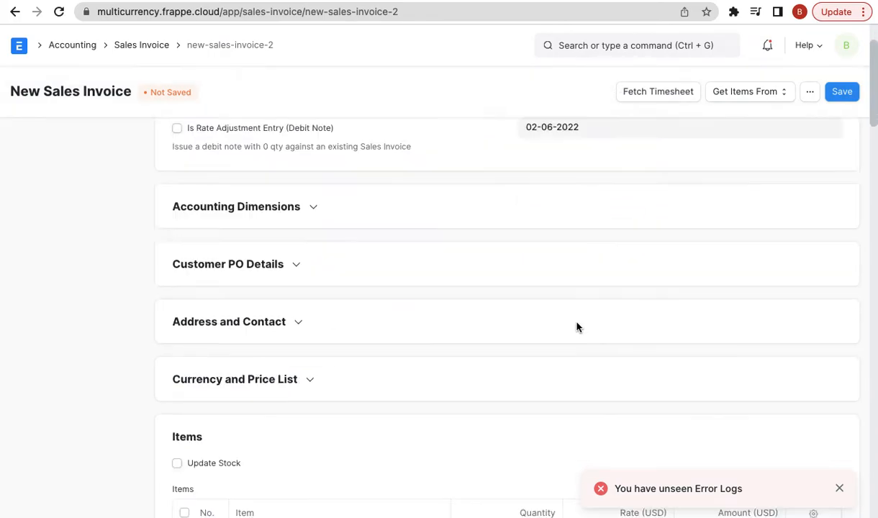
click(837, 96)
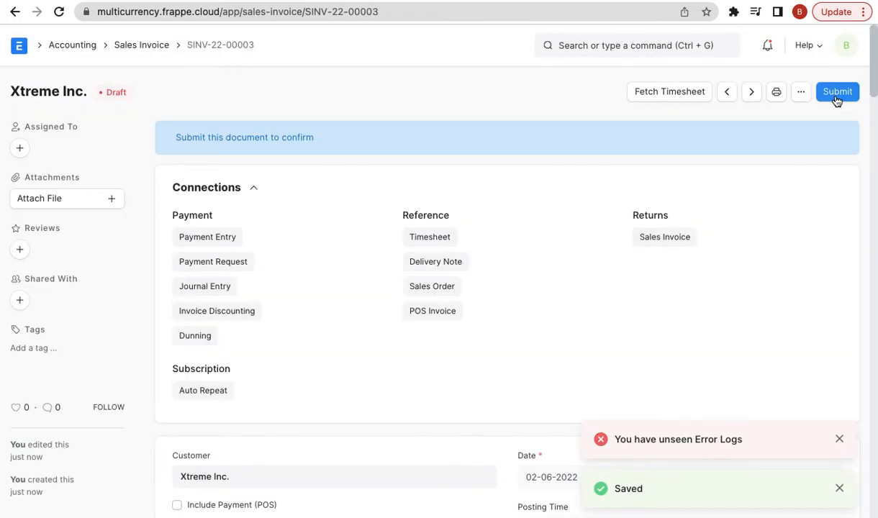
click(835, 93)
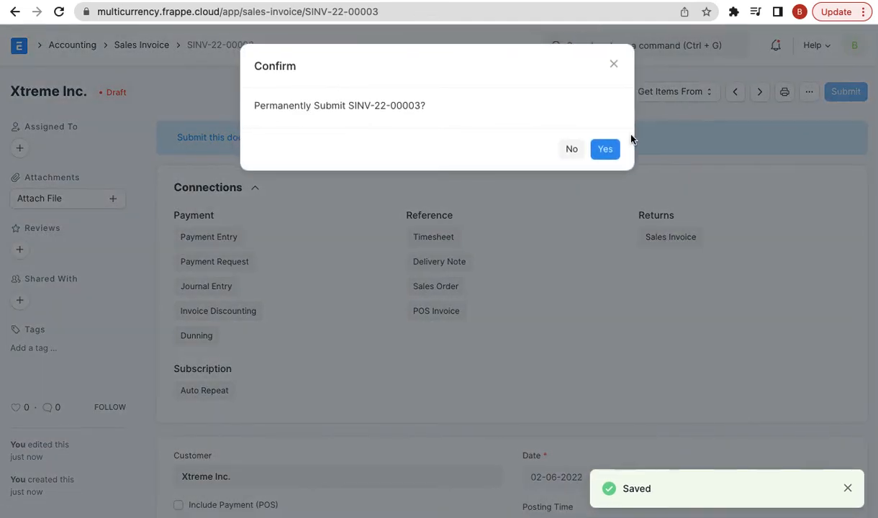
click(610, 150)
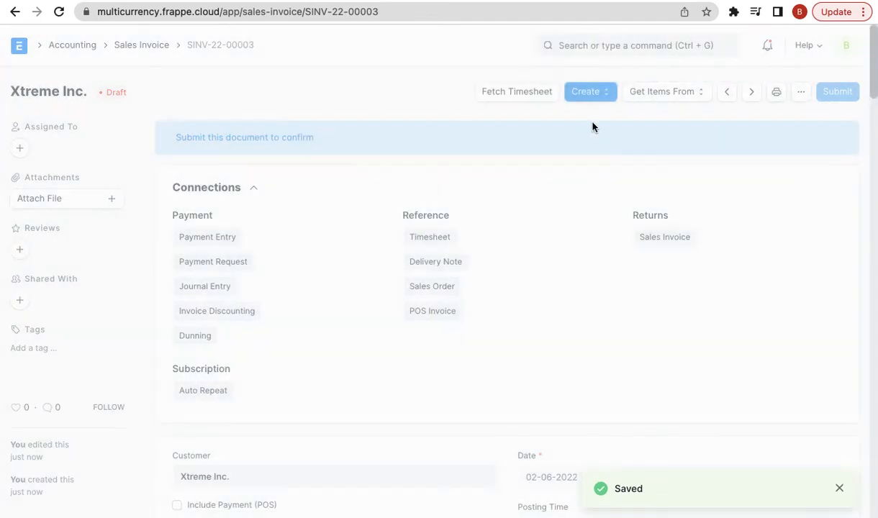
click(14, 11)
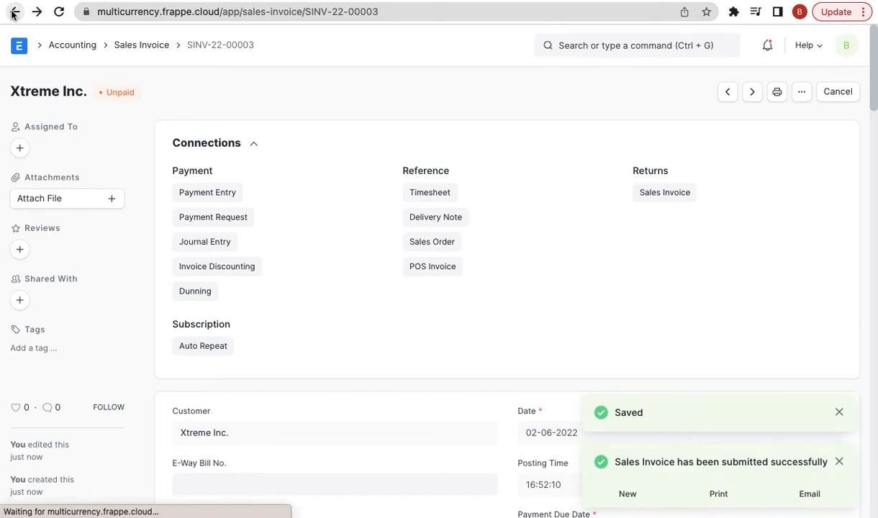
click(12, 11)
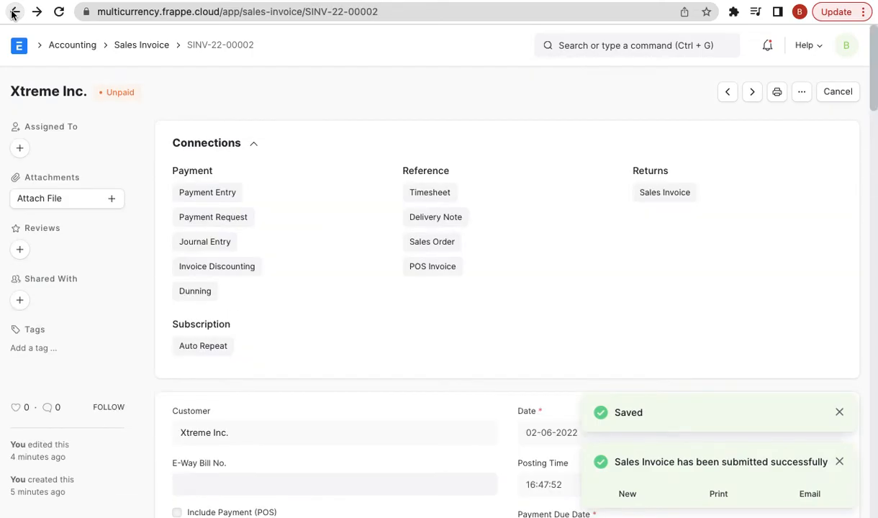
click(12, 11)
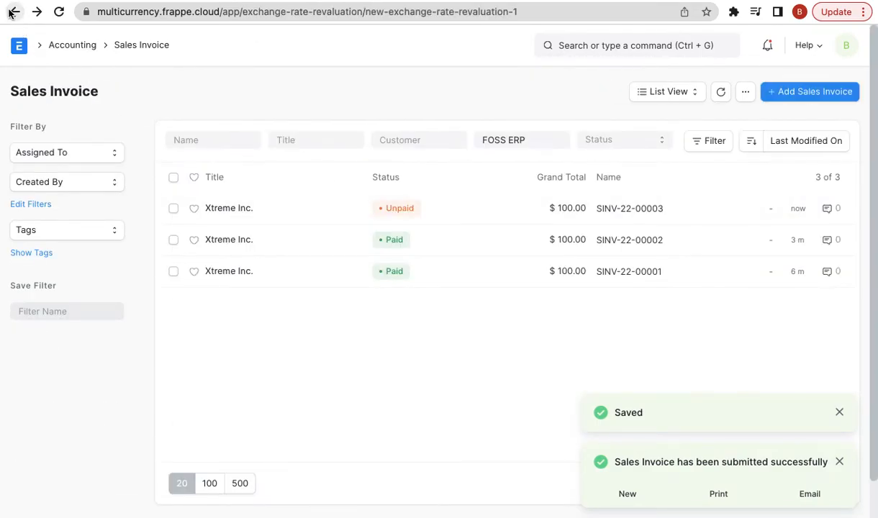
- Back on the revaluation form, fetch entries as of 30-06-2022; no outstanding invoices are found
click(12, 11)
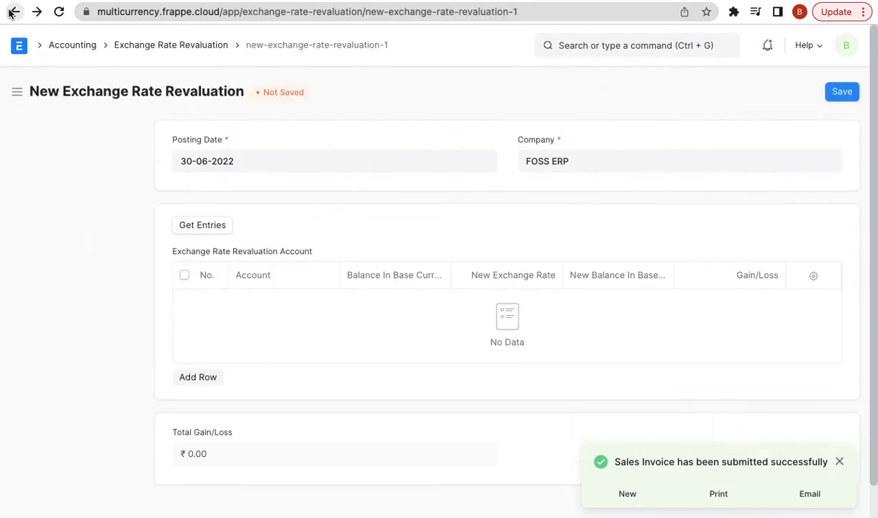
click(199, 157)
click(109, 221)
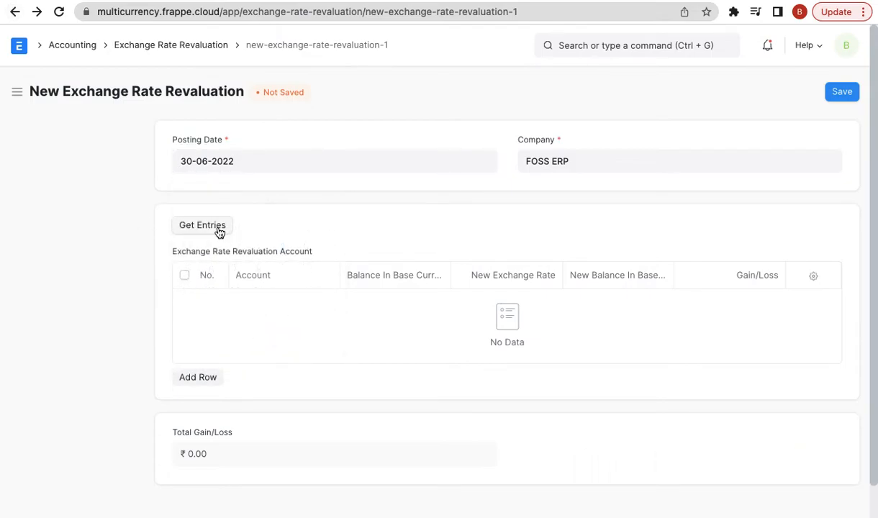
click(220, 229)
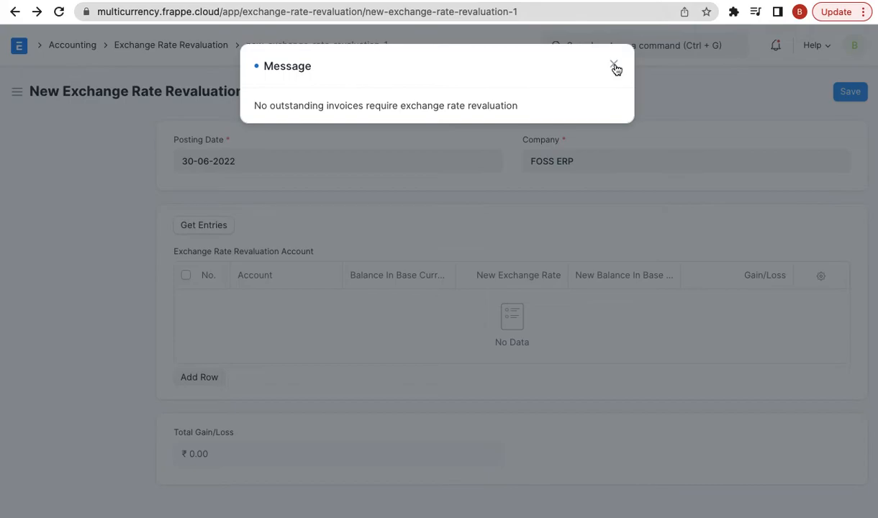
click(614, 66)
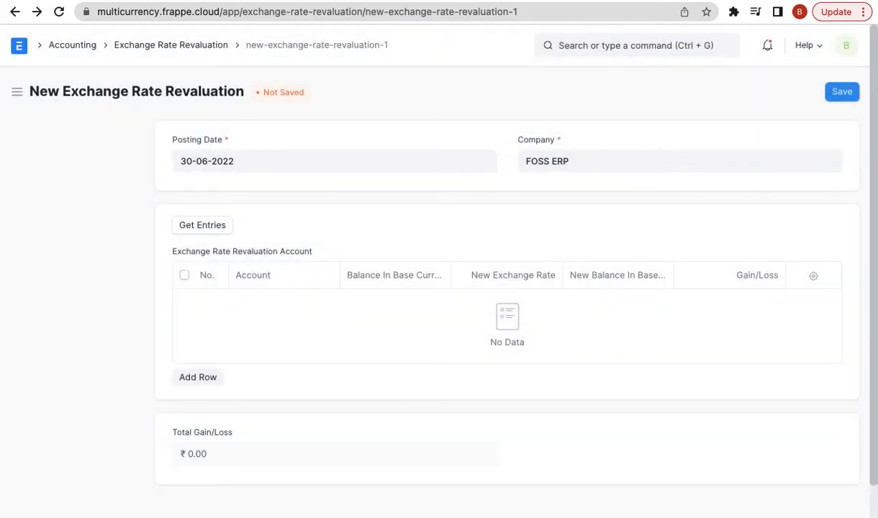
- Duplicate the revaluation form's browser tab and switch to the copy dated 02-06-2022
click(591, 1)
click(612, 0)
right_click(608, 0)
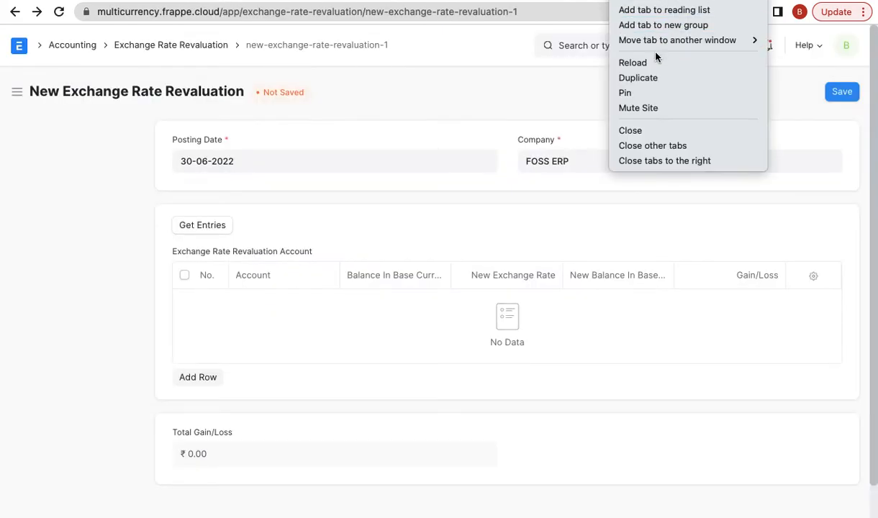
click(648, 78)
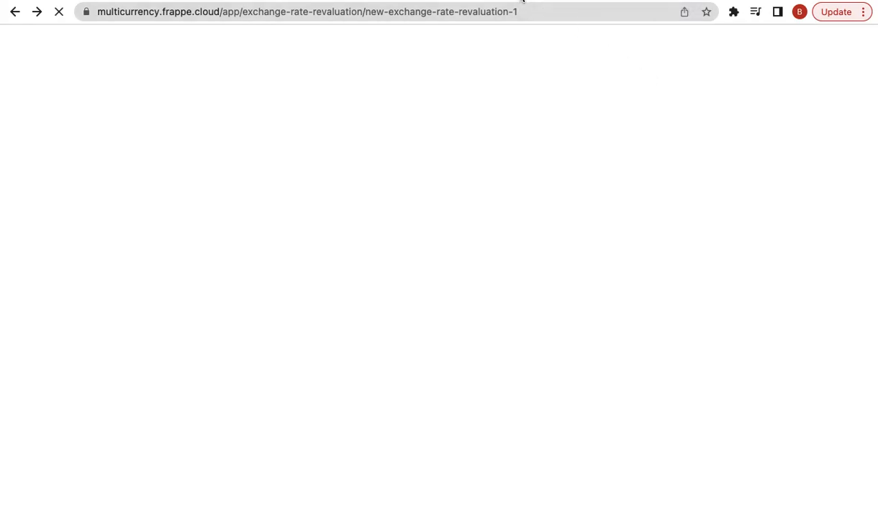
click(214, 159)
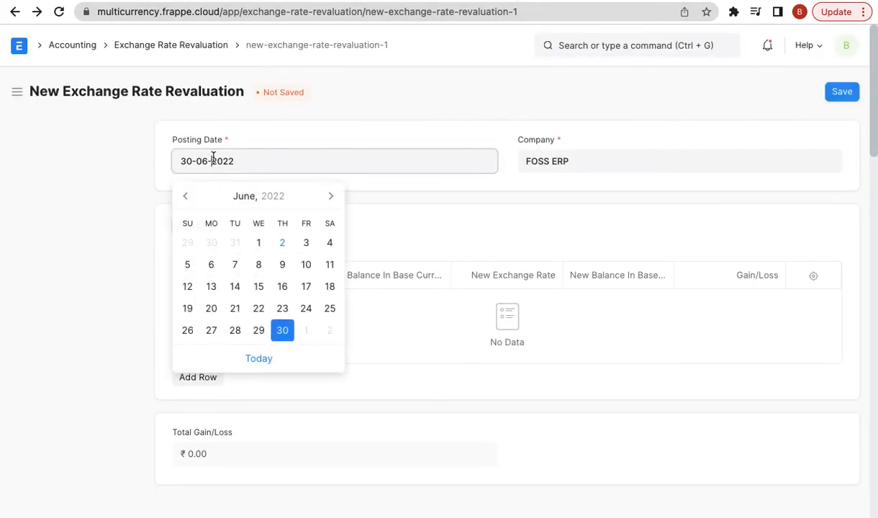
click(510, 108)
click(612, 1)
click(572, 45)
- Open the Error Log, view entries 0d3916c356 and 6d3be30b77, then go back to the revaluation form
text(error)
key(Down)
key(Return)
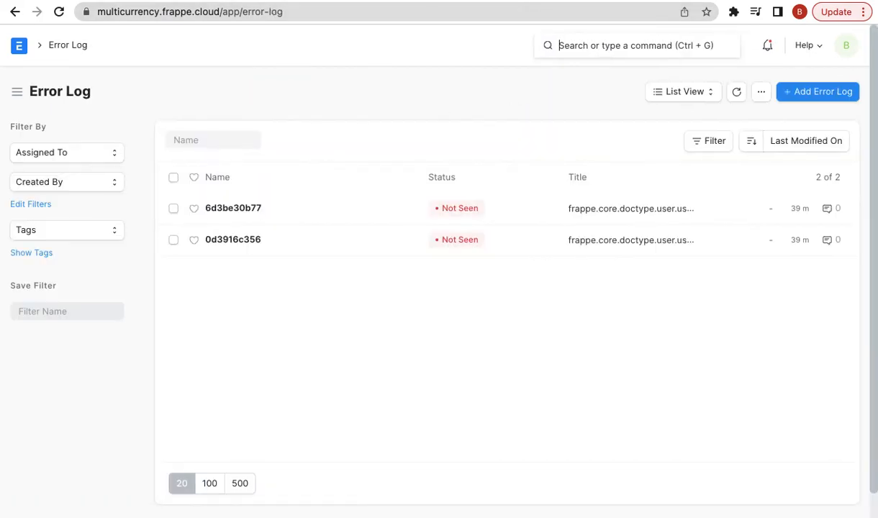
click(238, 241)
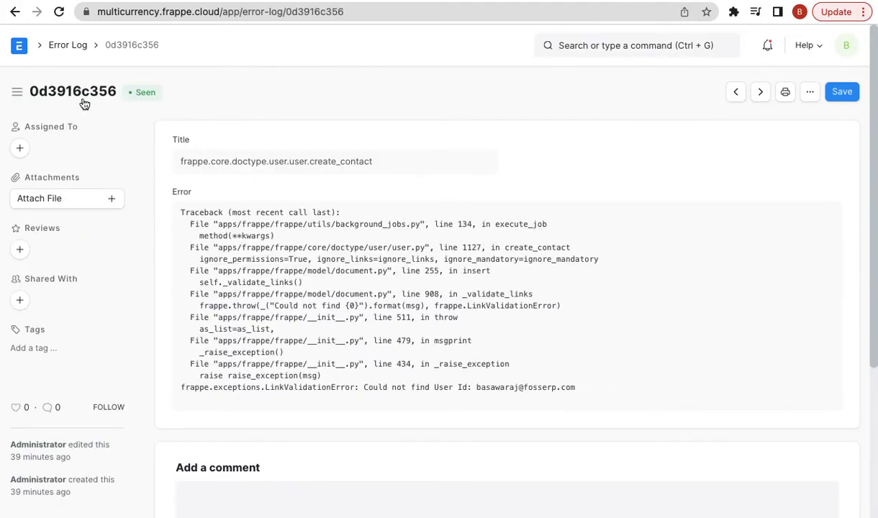
click(15, 12)
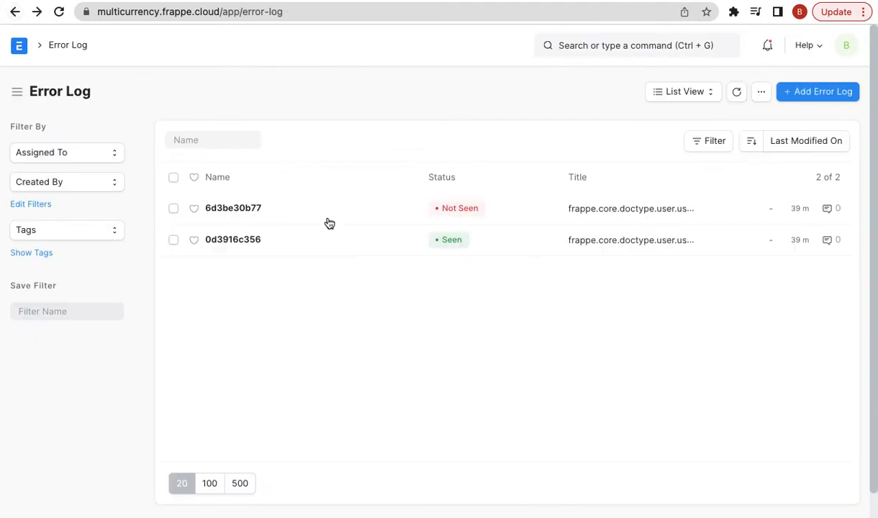
click(254, 211)
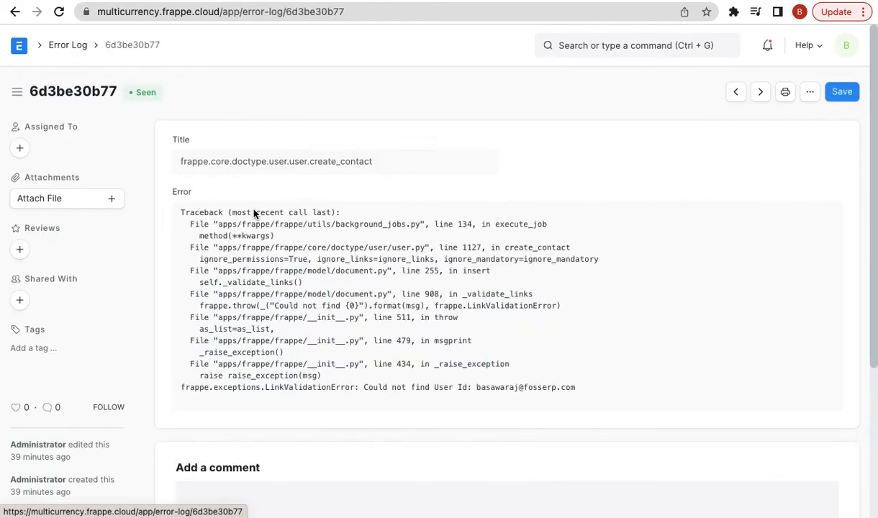
click(16, 12)
click(16, 12)
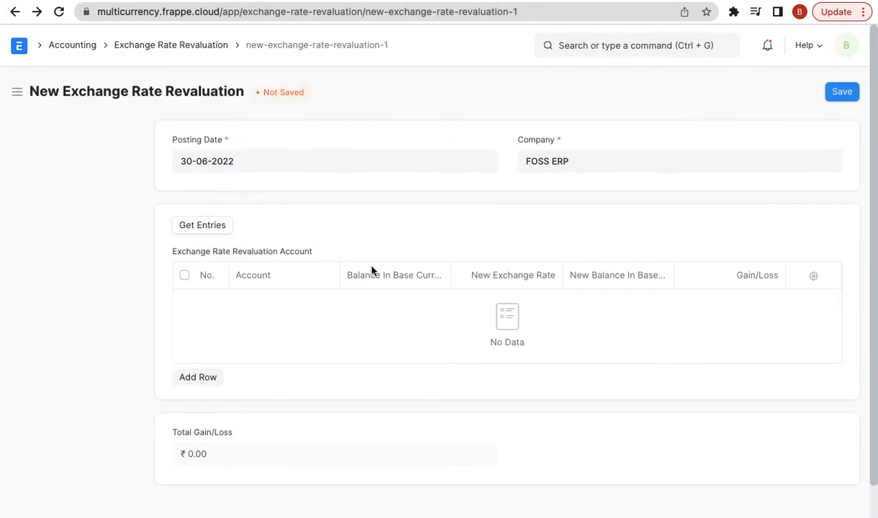
- Set the revaluation posting date to 31-07-2022 and fetch entries; none need revaluing
click(200, 155)
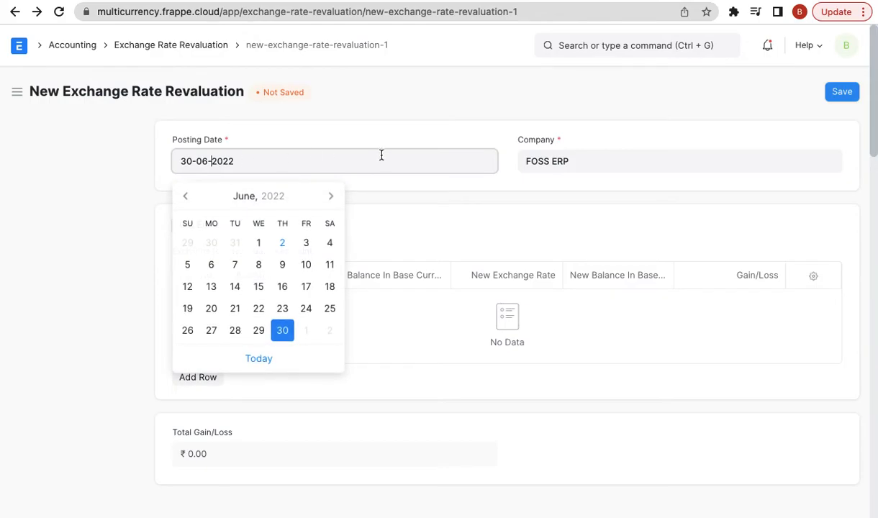
click(331, 197)
click(187, 352)
click(206, 226)
click(614, 64)
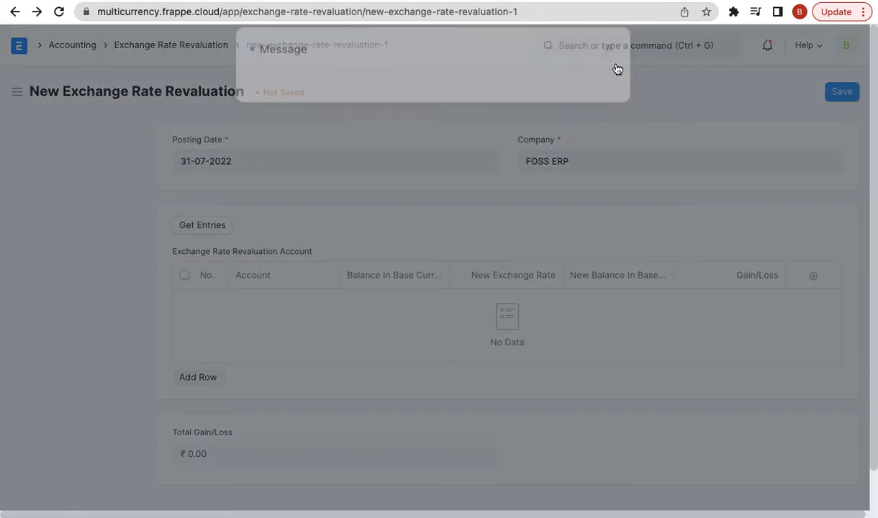
- Open the Sales Invoice list via an awesome-bar search for 'sales in'
click(602, 47)
text(sales in)
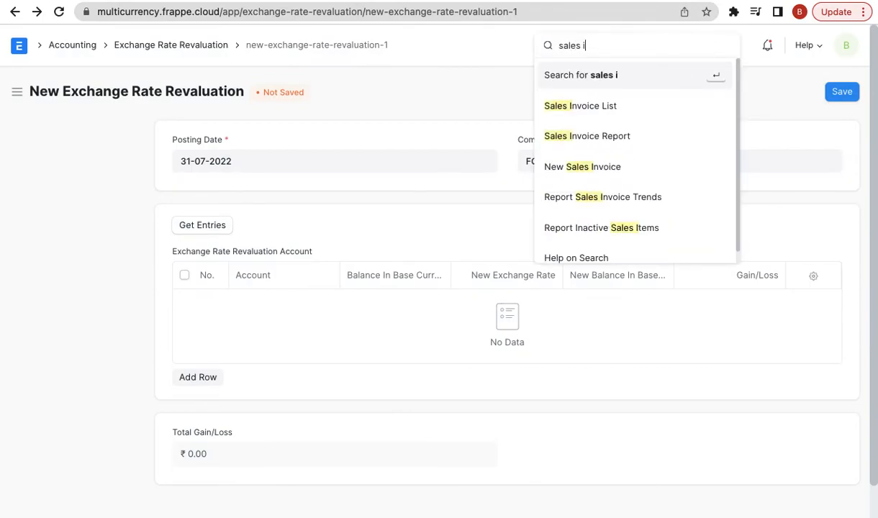
key(Return)
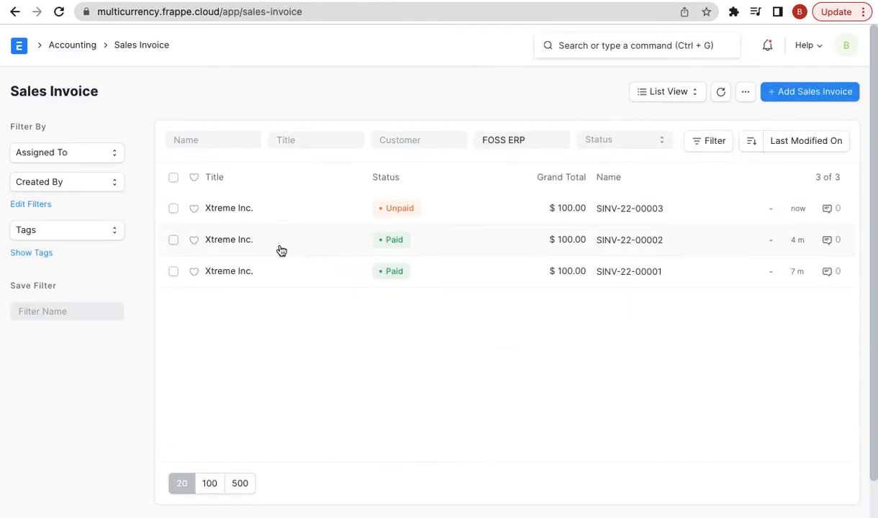
- Duplicate invoice SINV-22-00003 into a new invoice with today's payment due date
click(231, 209)
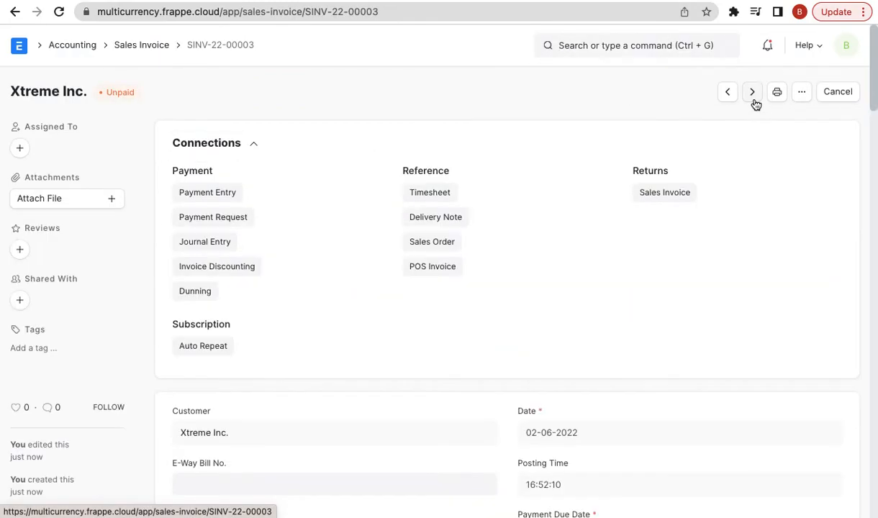
click(801, 91)
click(715, 259)
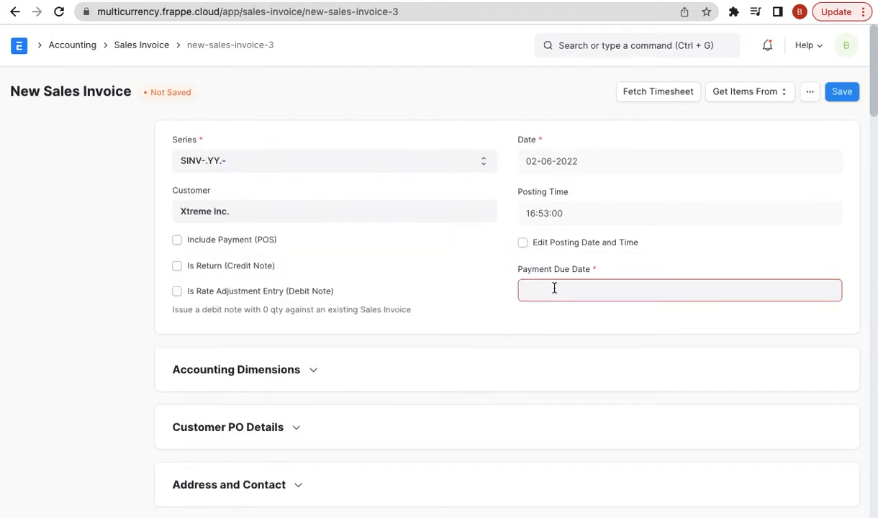
click(539, 290)
click(603, 259)
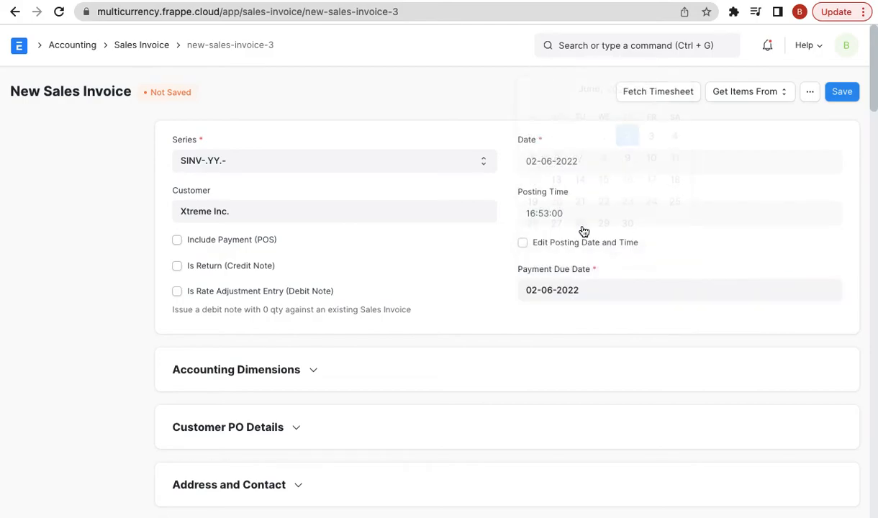
- Change the new invoice's posting date to 11-05-2022 and try saving it
click(523, 241)
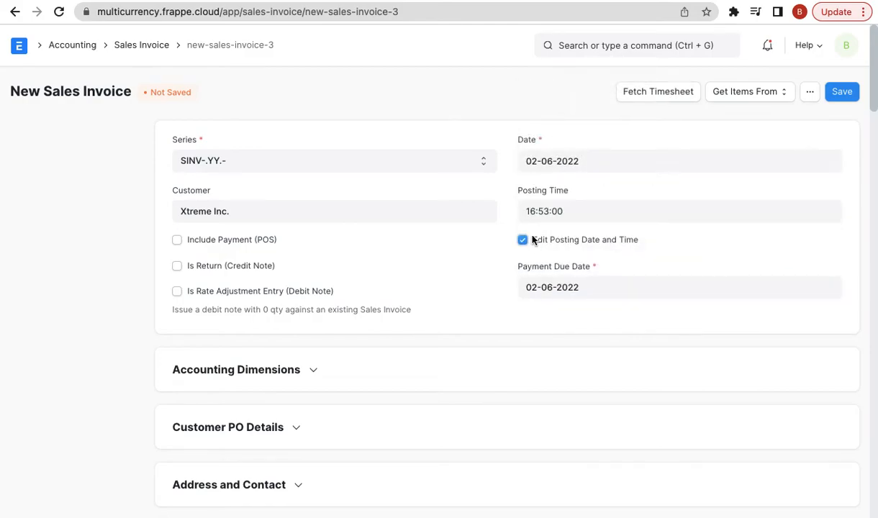
click(553, 155)
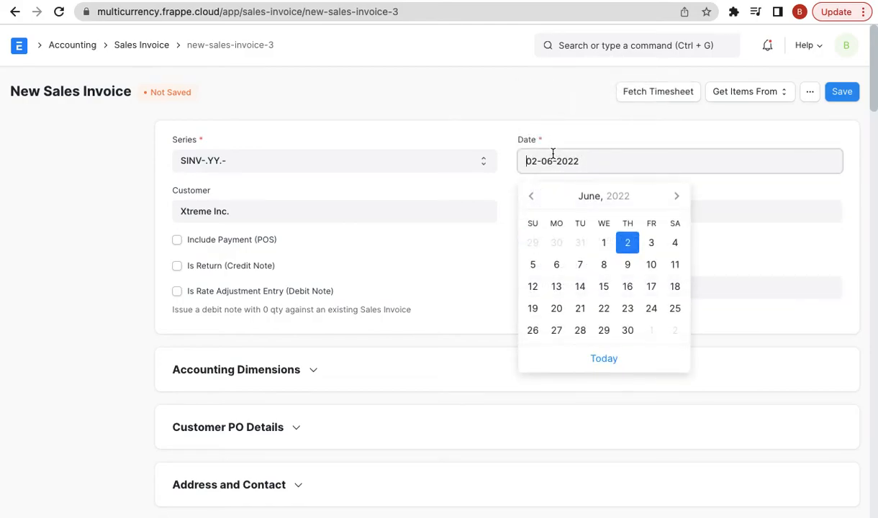
click(529, 196)
click(603, 263)
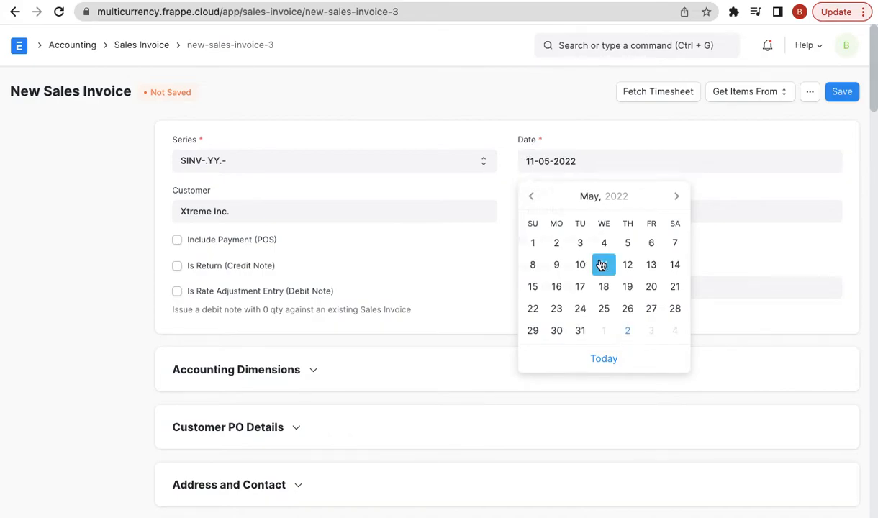
click(841, 91)
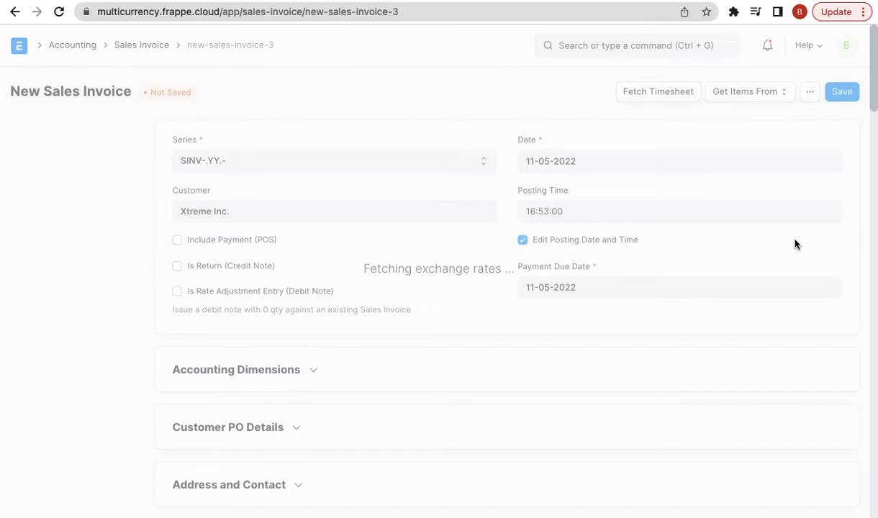
scroll(794, 244, down, 6)
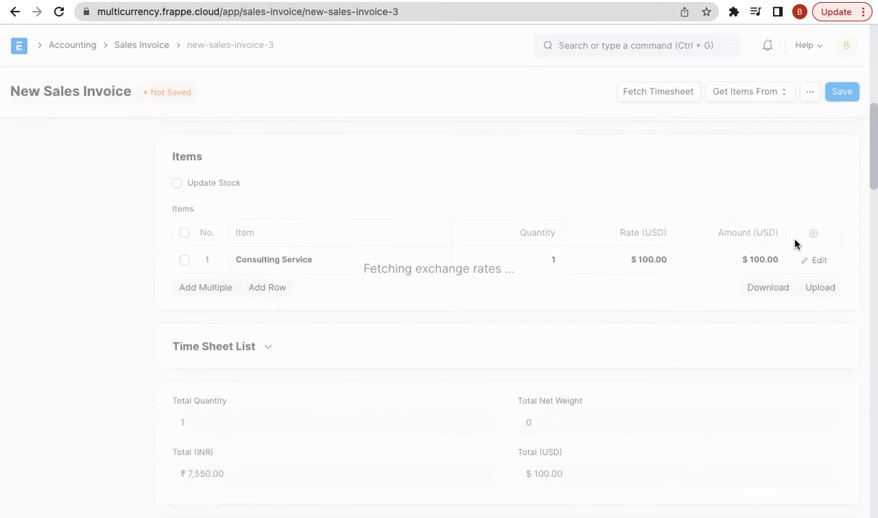
scroll(794, 245, down, 9)
scroll(794, 245, up, 9)
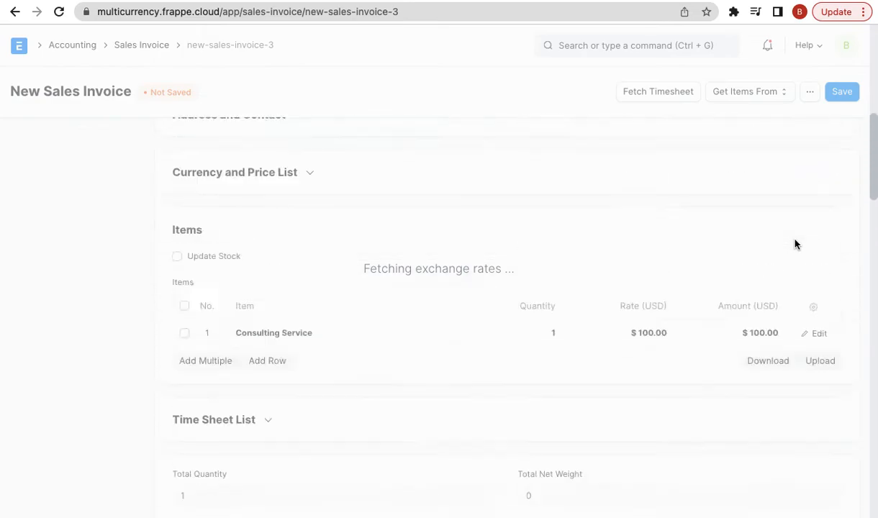
scroll(795, 245, up, 6)
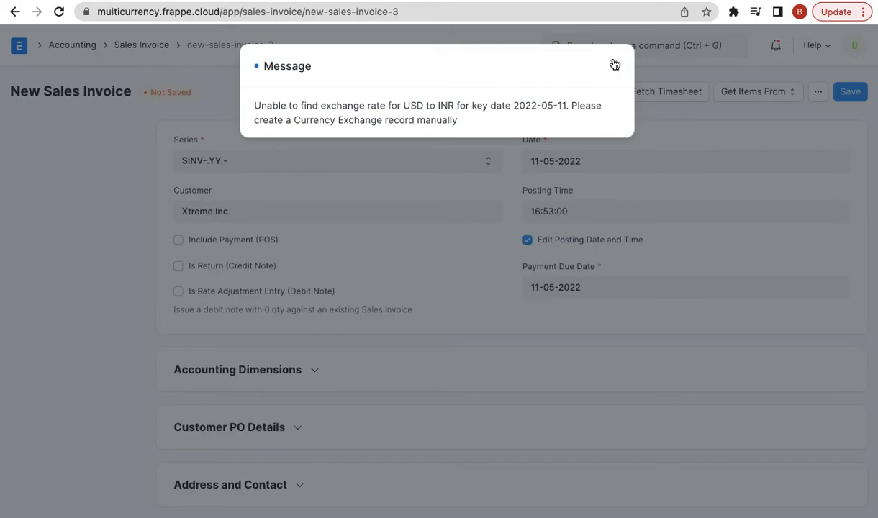
- Enter 75 as the invoice's USD to INR exchange rate under Currency and Price List
click(614, 65)
scroll(382, 416, down, 3)
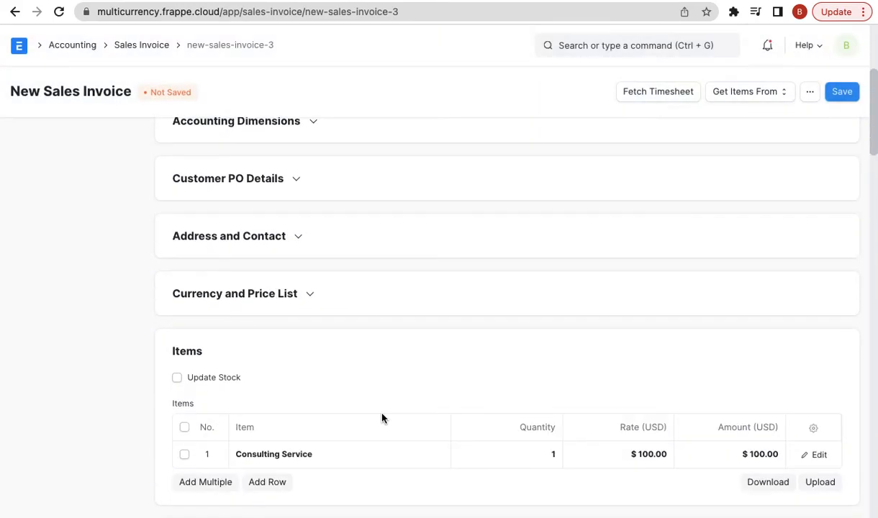
click(247, 302)
click(240, 384)
key(BackSpace)
text(75)
click(84, 384)
- Save and submit the invoice as SINV-22-00004, totalling ₹7,500.00
scroll(85, 384, down, 6)
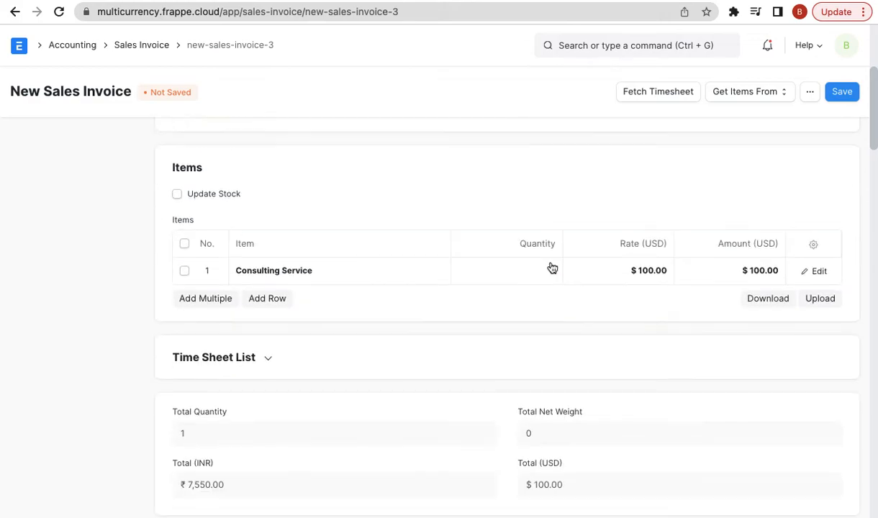
click(844, 93)
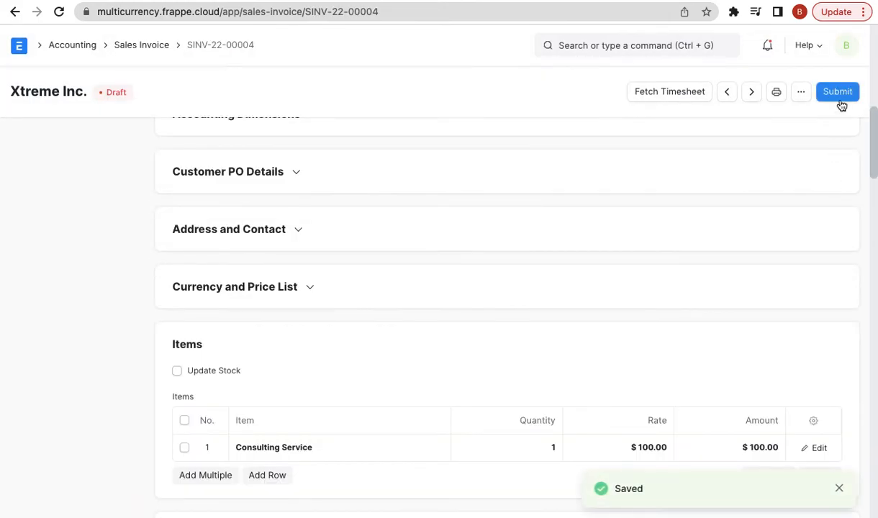
click(839, 95)
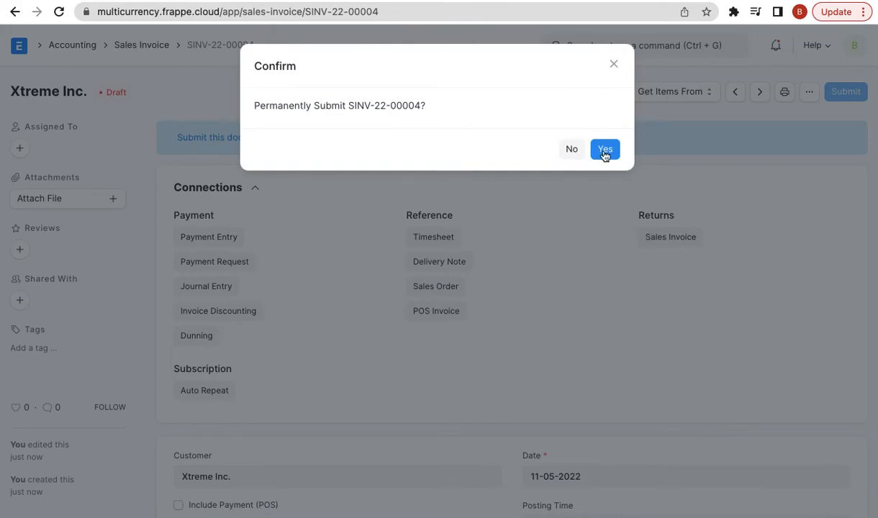
click(605, 151)
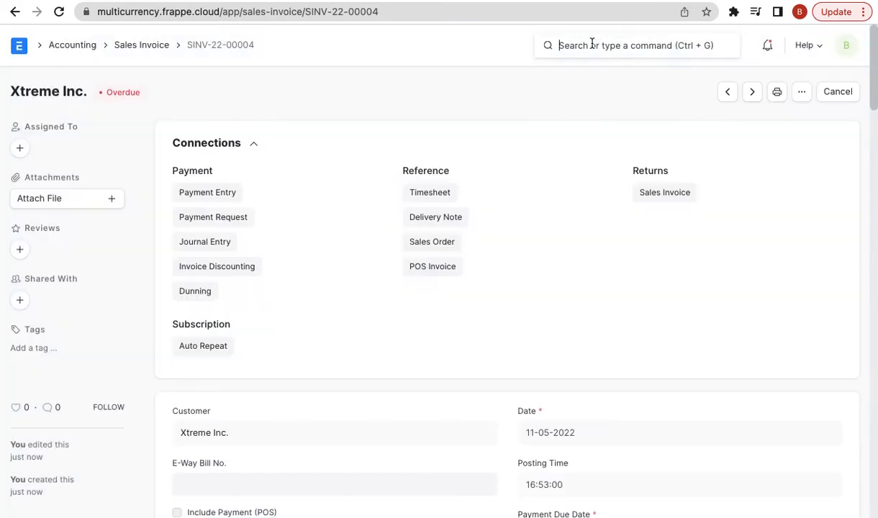
click(594, 44)
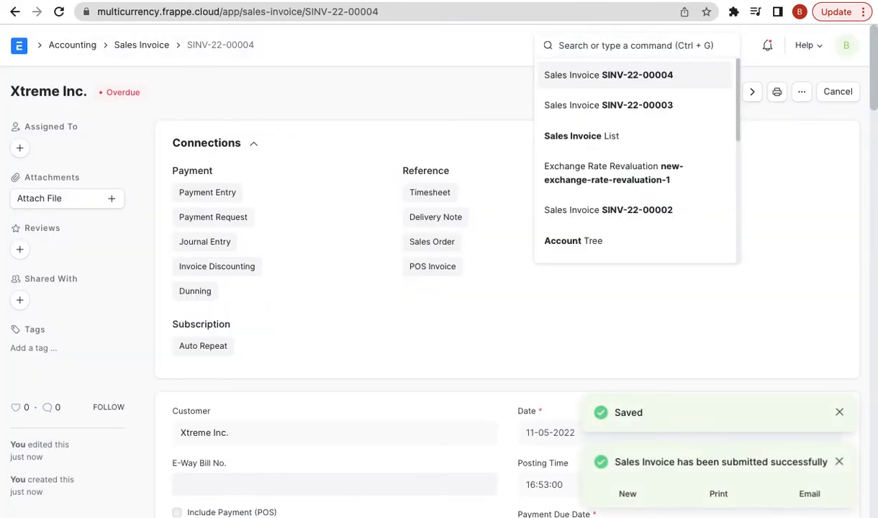
- Start a new Exchange Rate Revaluation dated 02-06-2022 and pull in foreign-currency account balances
text(new)
text(xch)
key(Down)
key(Down)
key(Return)
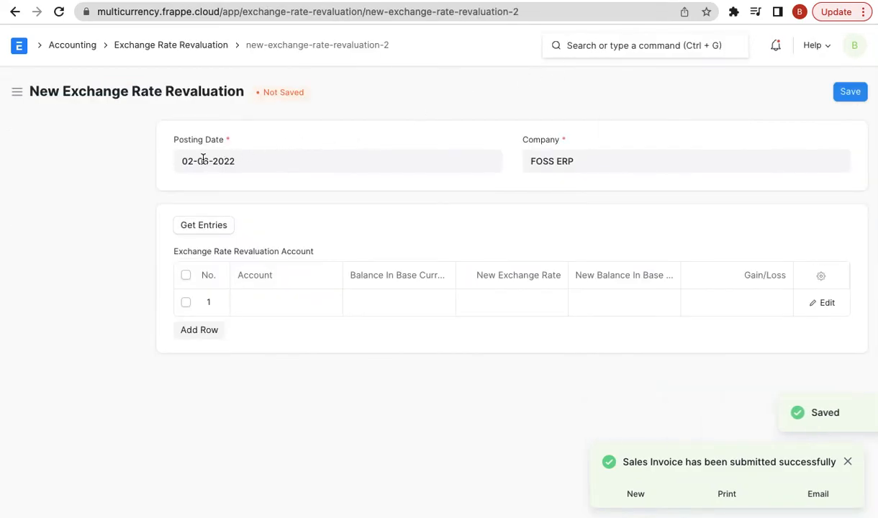
click(202, 158)
click(95, 195)
click(199, 226)
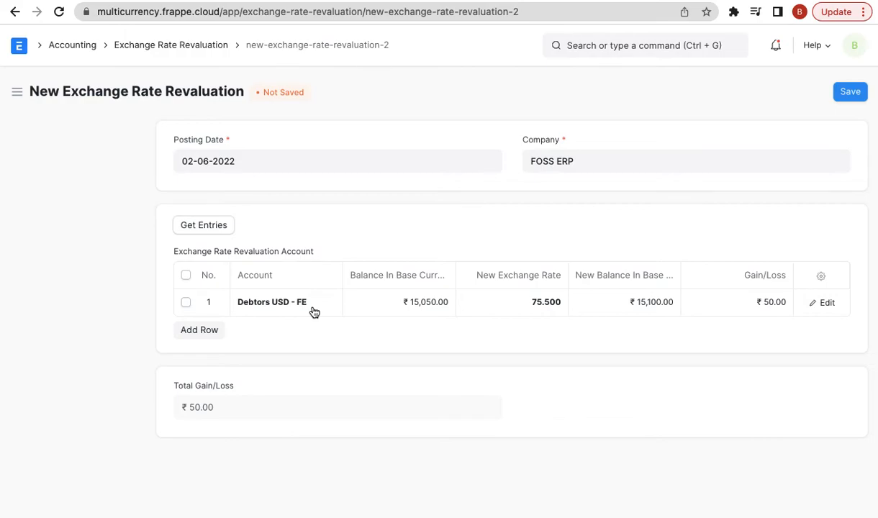
- Set the new exchange rate for Debtors USD - FE to 80, giving a ₹950.00 gain
click(496, 299)
text(80)
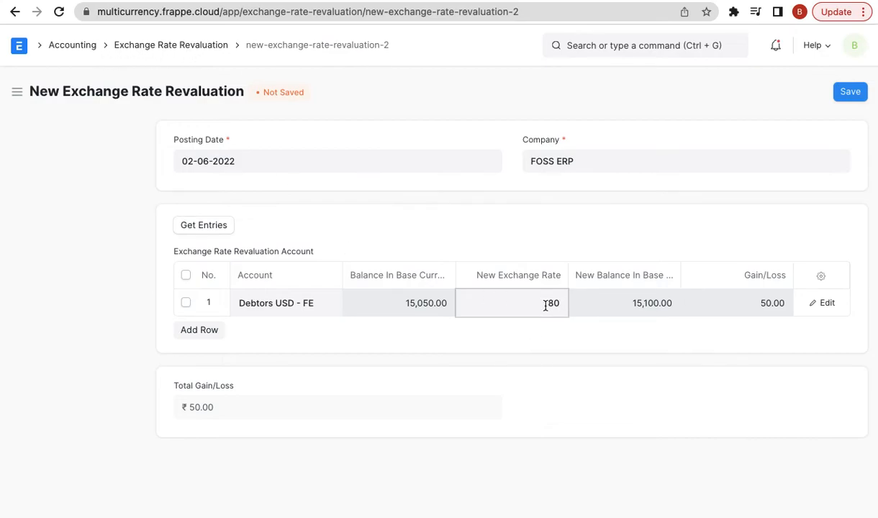
click(81, 312)
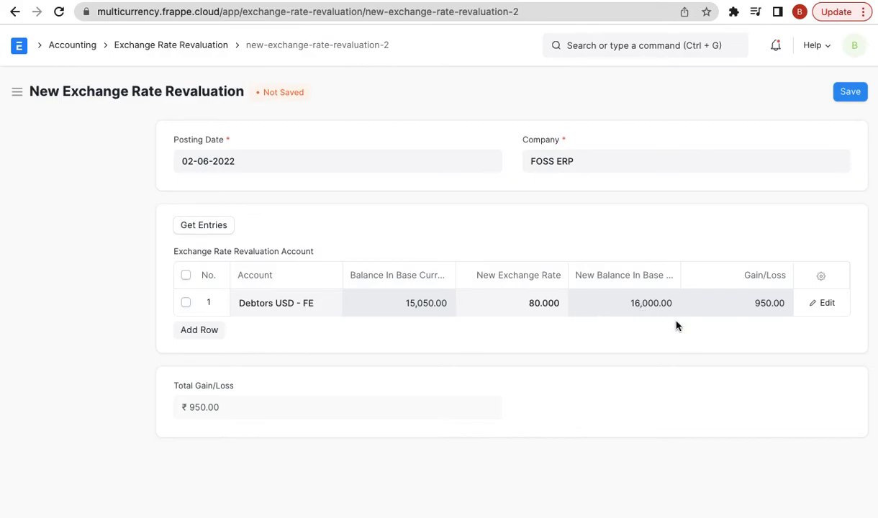
- Save and submit the revaluation as ACC-ERR-2022-00001
triple_click(223, 406)
click(851, 91)
scroll(809, 258, down, 2)
click(835, 91)
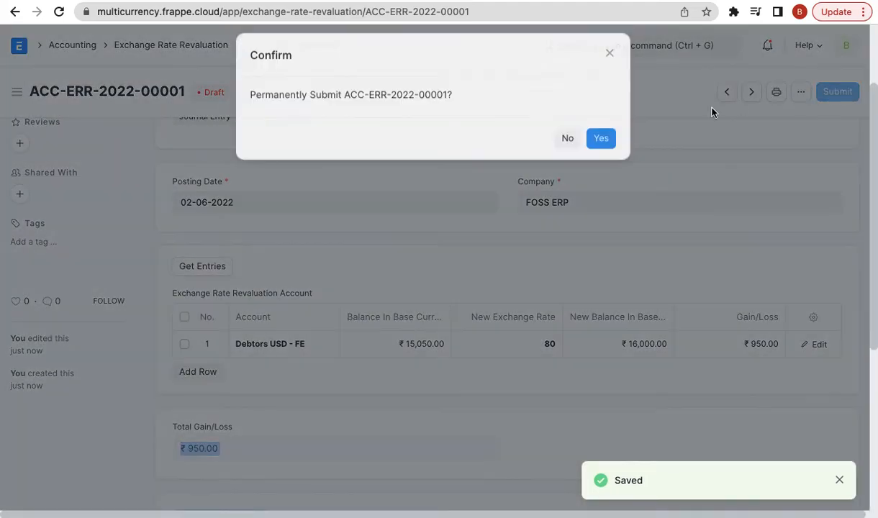
click(601, 139)
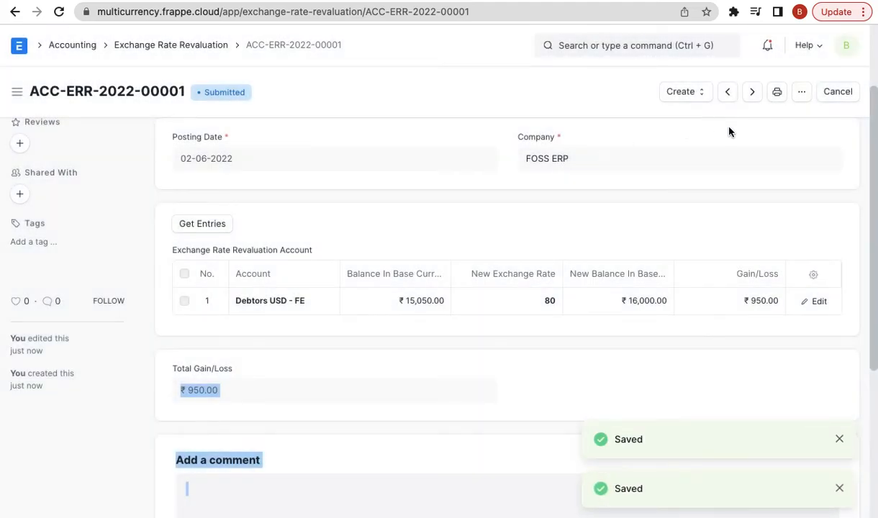
- Try creating its Journal Entry, which fails for lack of an Unrealized Exchange Gain/Loss Account
scroll(432, 198, up, 2)
click(693, 91)
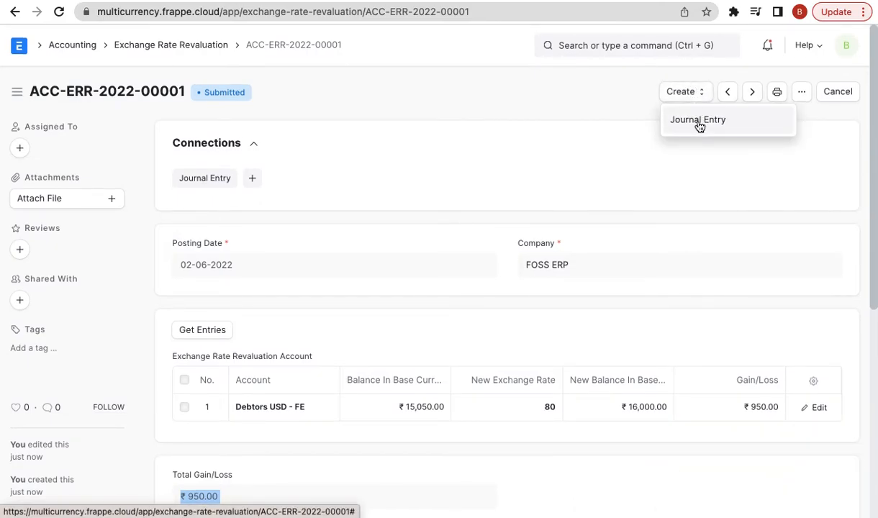
click(696, 124)
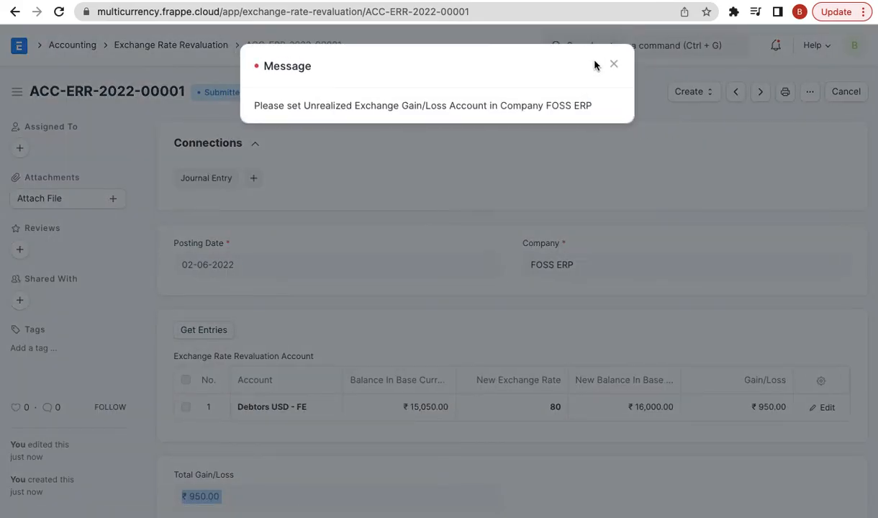
click(612, 64)
click(636, 44)
- Open the FOSS ERP company and set its Unrealized Exchange Gain/Loss Account to Exchange Gain/Loss - FE
text(compa)
key(Return)
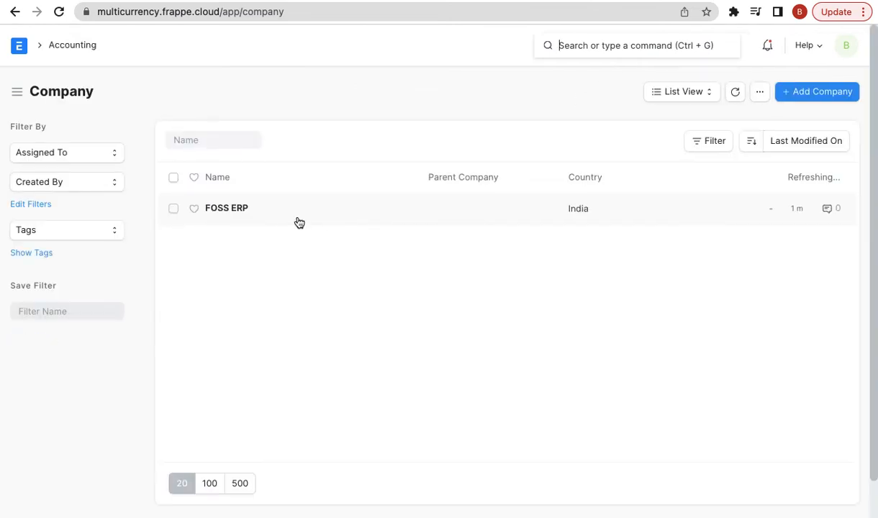
click(238, 209)
scroll(383, 367, down, 10)
scroll(383, 363, down, 4)
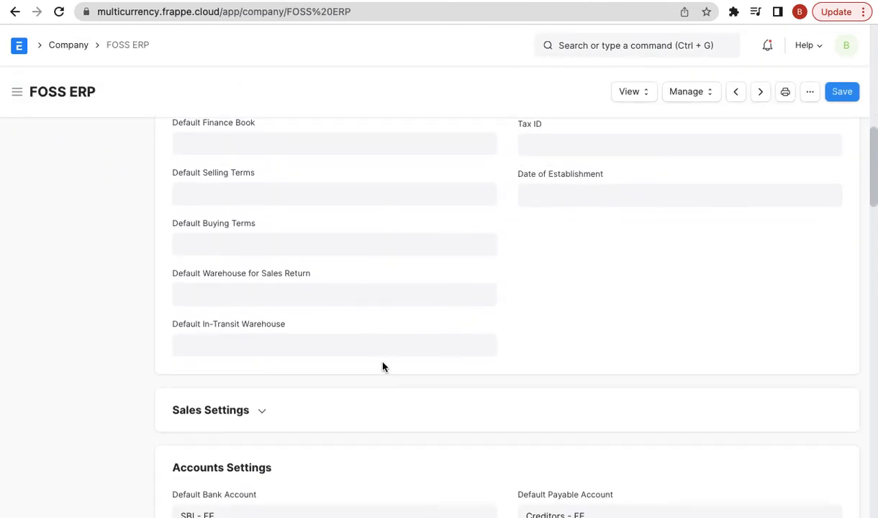
scroll(383, 363, down, 3)
scroll(383, 363, down, 3)
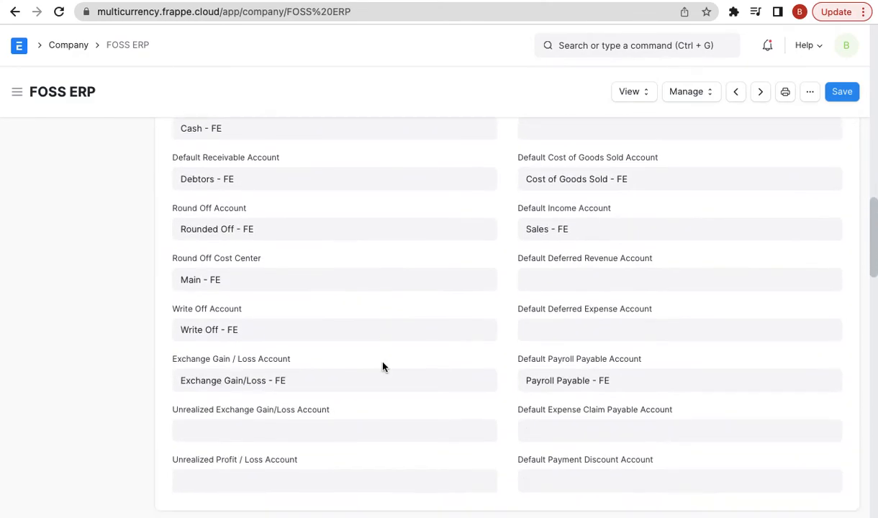
scroll(334, 382, down, 1)
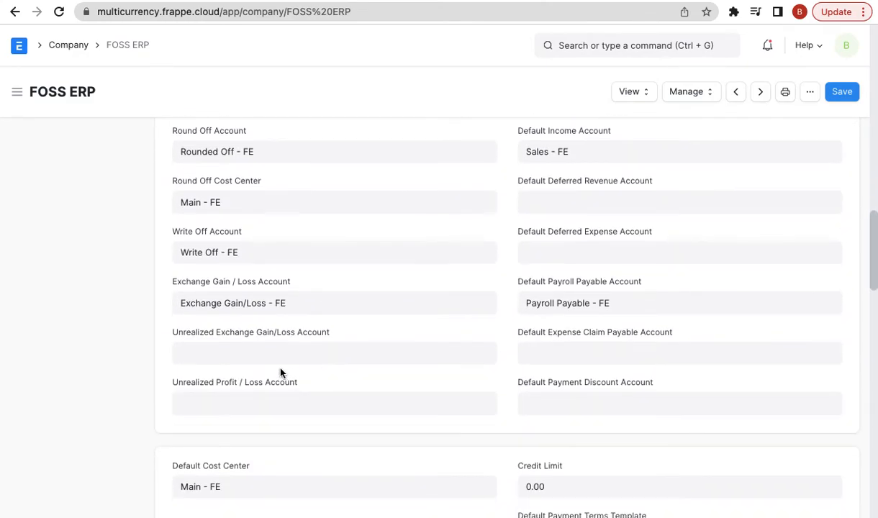
click(235, 347)
text(ex)
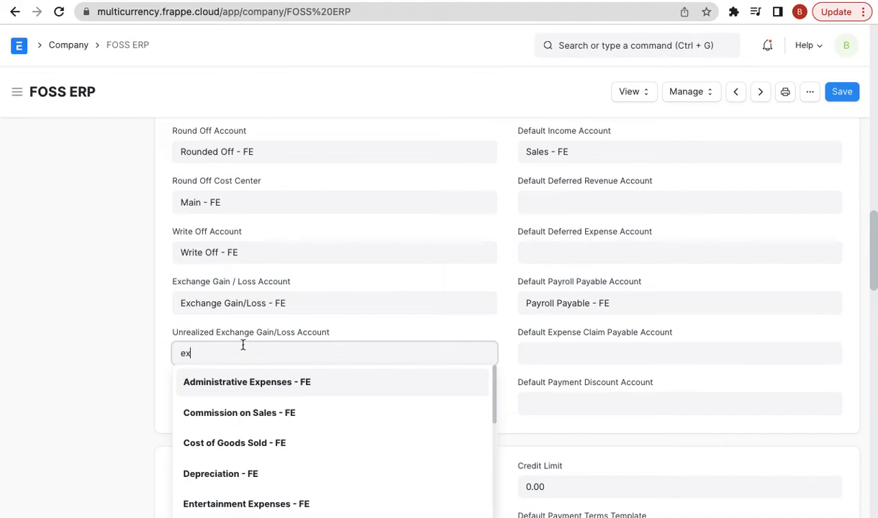
click(241, 381)
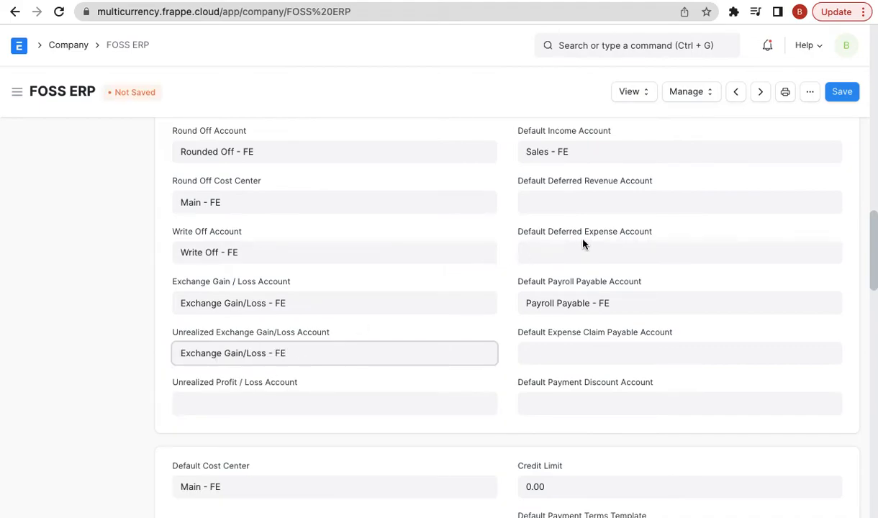
- Try saving the company, dismiss the save error, and reload the company record
click(842, 92)
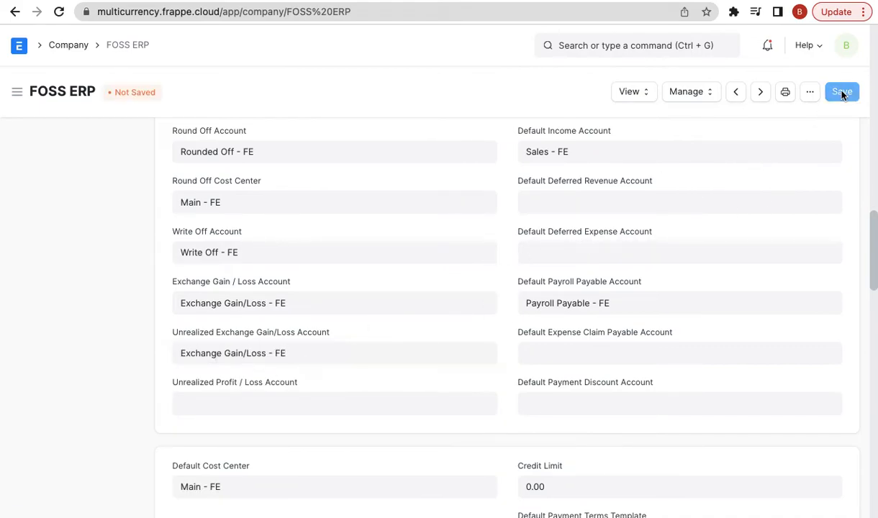
click(610, 67)
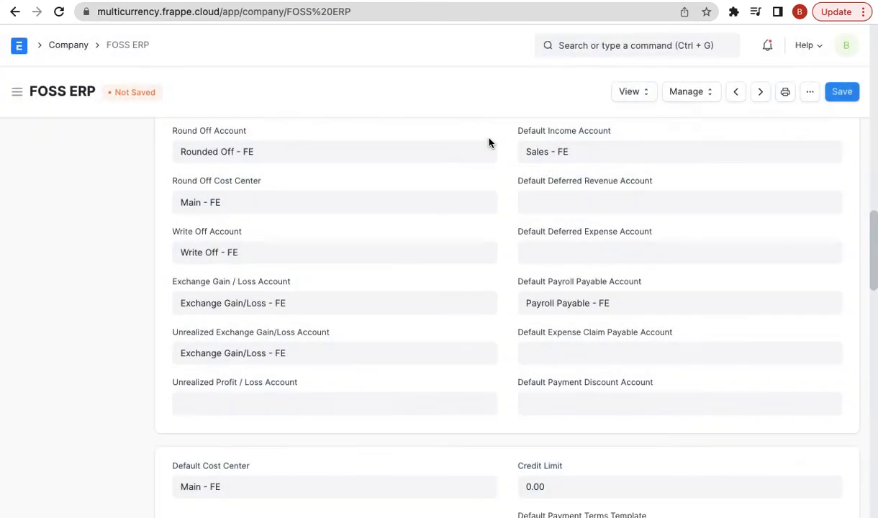
click(807, 94)
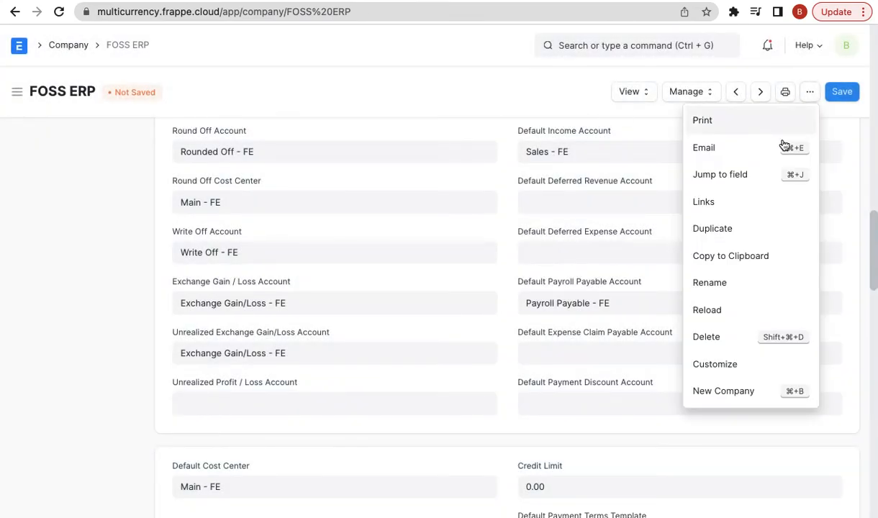
click(731, 315)
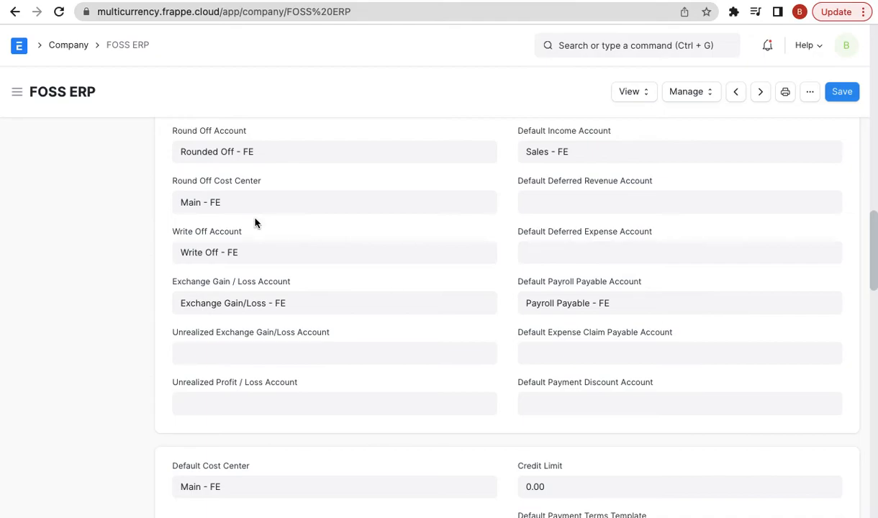
click(59, 12)
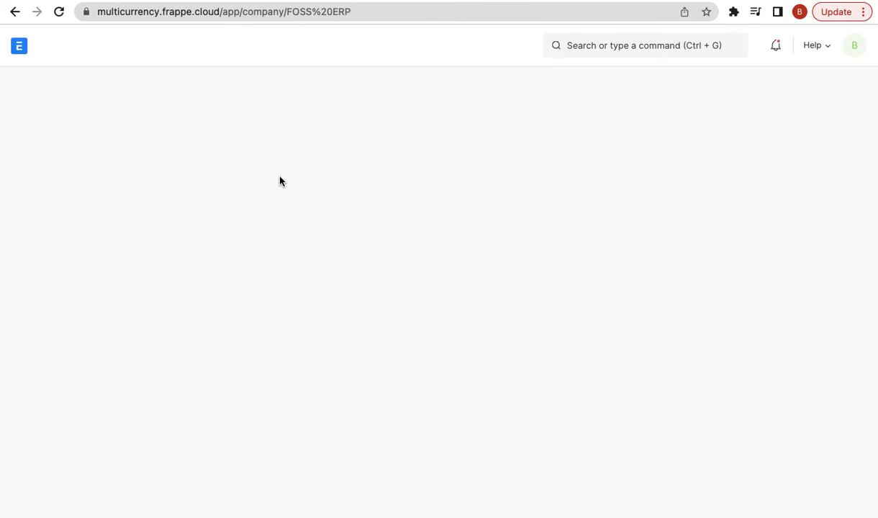
- Re-enter Exchange Gain/Loss - FE as the unrealized account, save, and return to the company list
scroll(341, 379, down, 15)
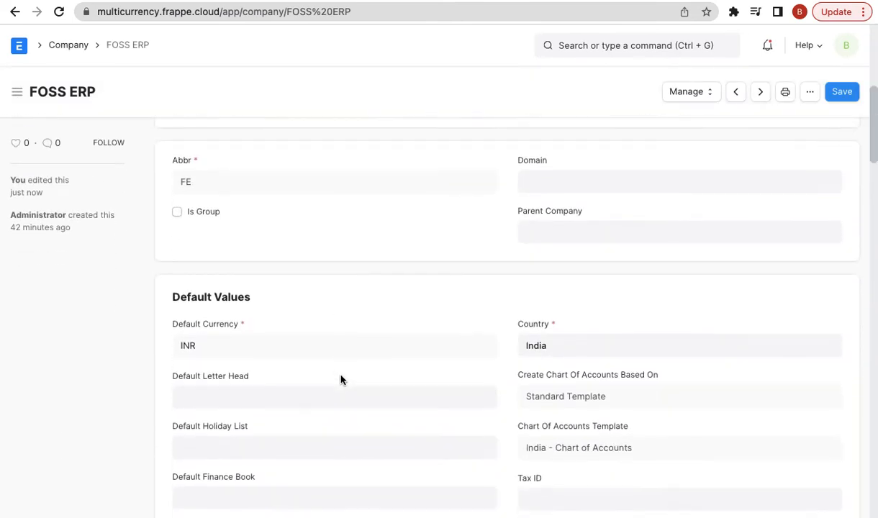
scroll(341, 379, down, 5)
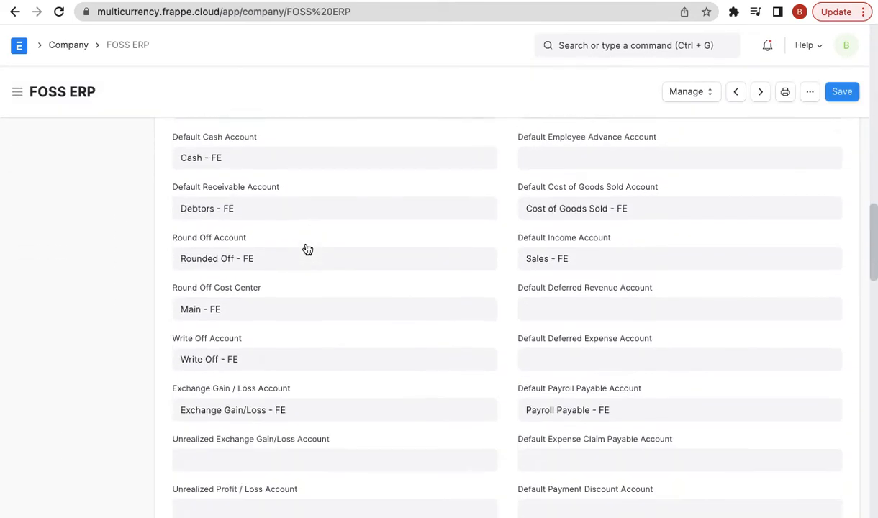
scroll(308, 249, down, 2)
click(238, 371)
text(ex)
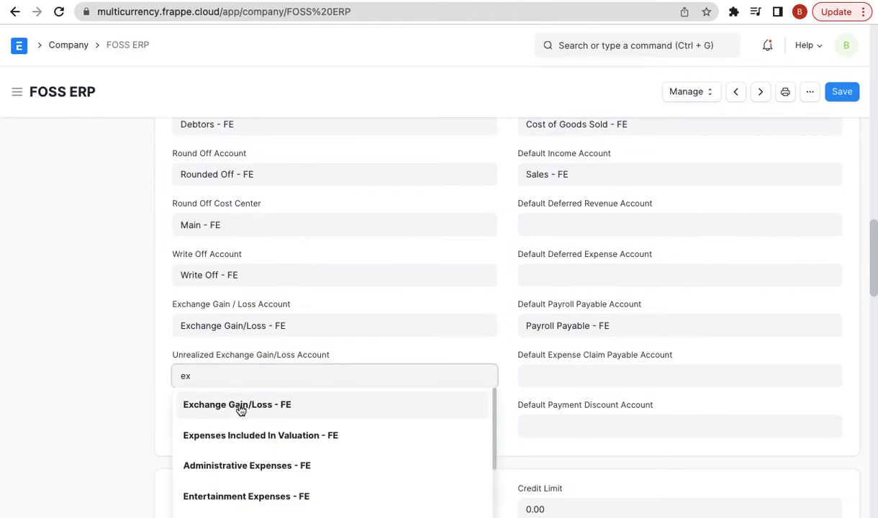
click(241, 408)
click(844, 93)
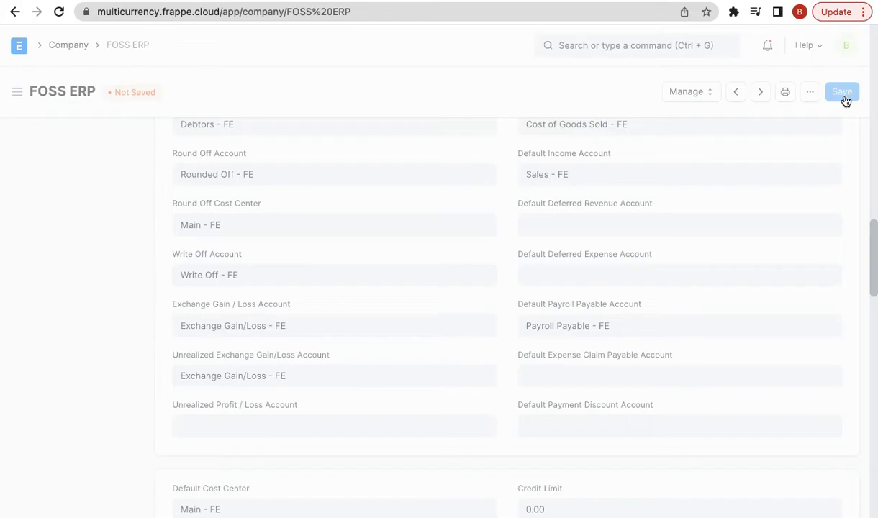
click(14, 11)
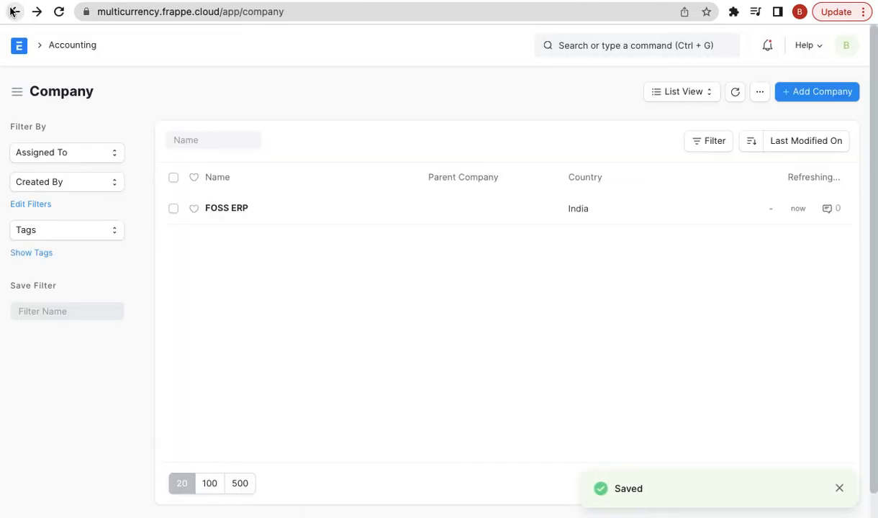
- Create a journal entry from the Xtreme Inc. exchange rate revaluation and review its rows
click(14, 12)
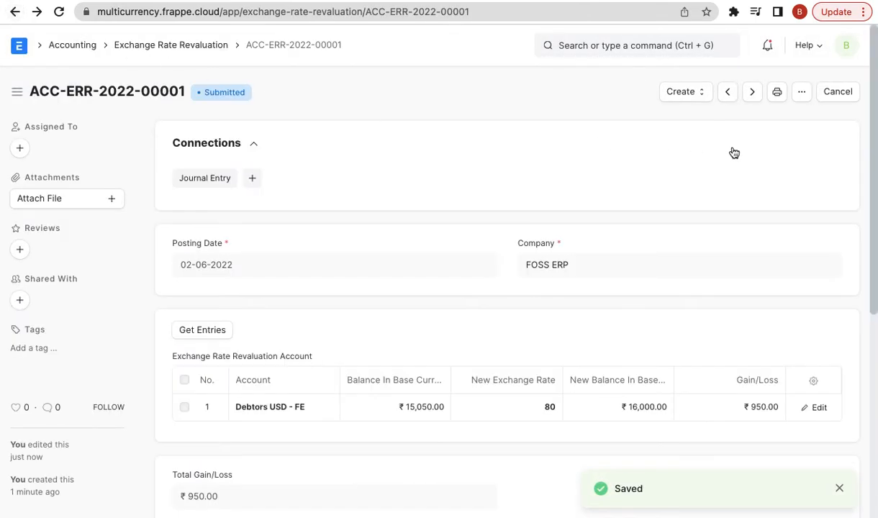
click(698, 96)
click(695, 125)
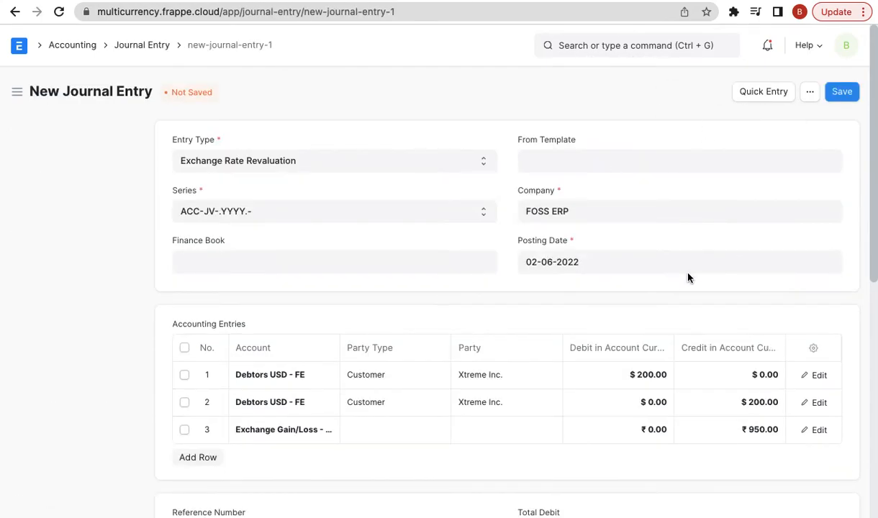
scroll(472, 341, down, 5)
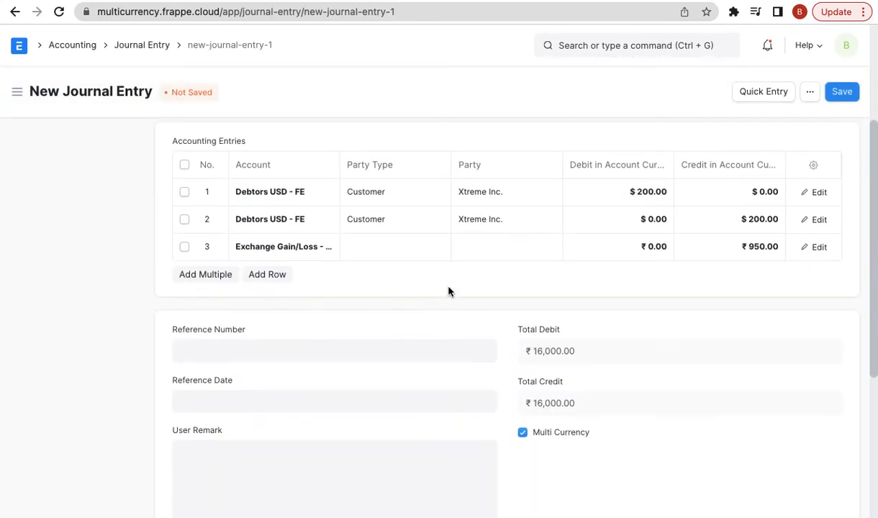
scroll(448, 291, down, 4)
scroll(448, 288, up, 3)
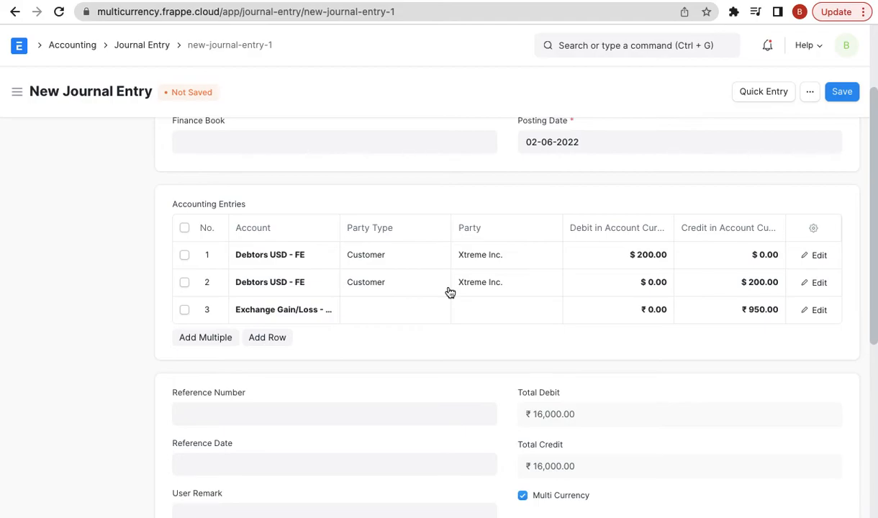
scroll(475, 324, down, 5)
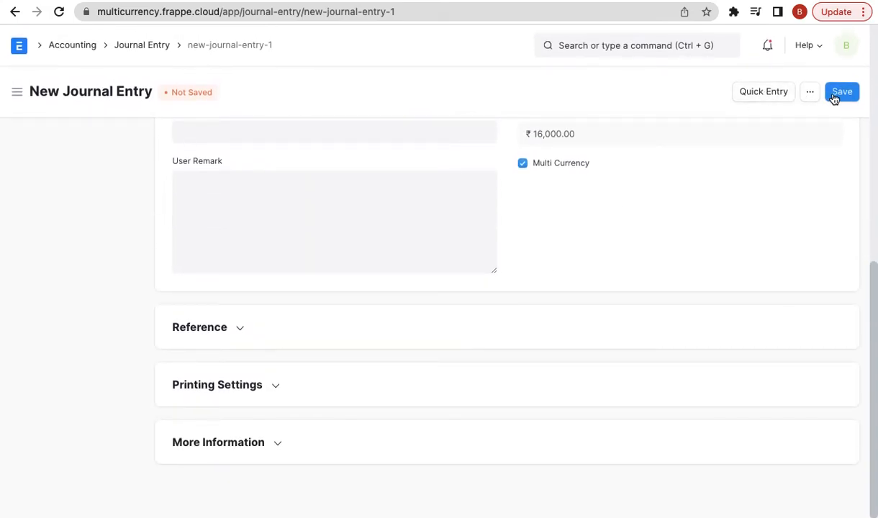
scroll(650, 188, up, 1)
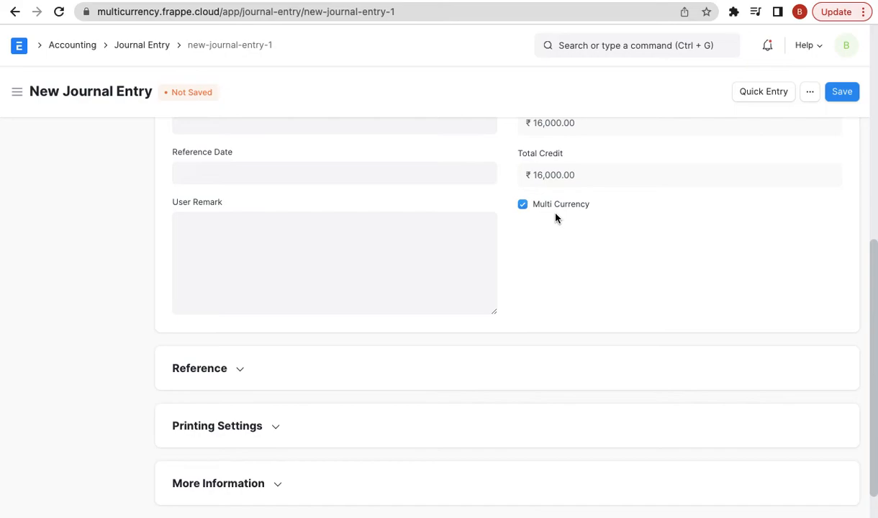
scroll(525, 210, up, 4)
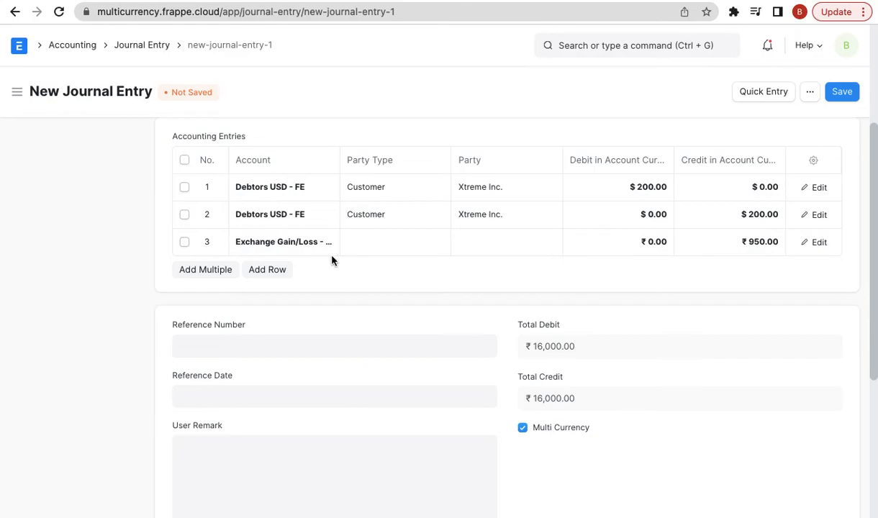
- Check the Debtors USD - FE row, then save and submit the journal entry
click(290, 195)
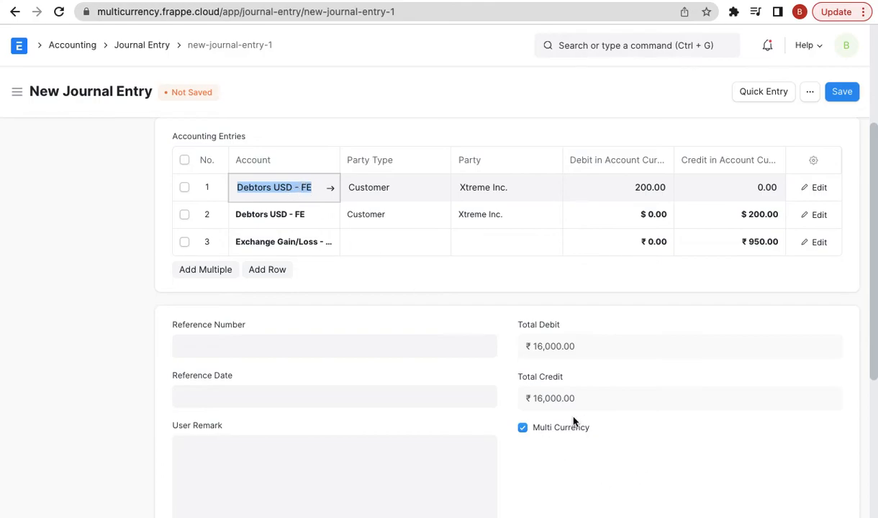
scroll(617, 418, up, 3)
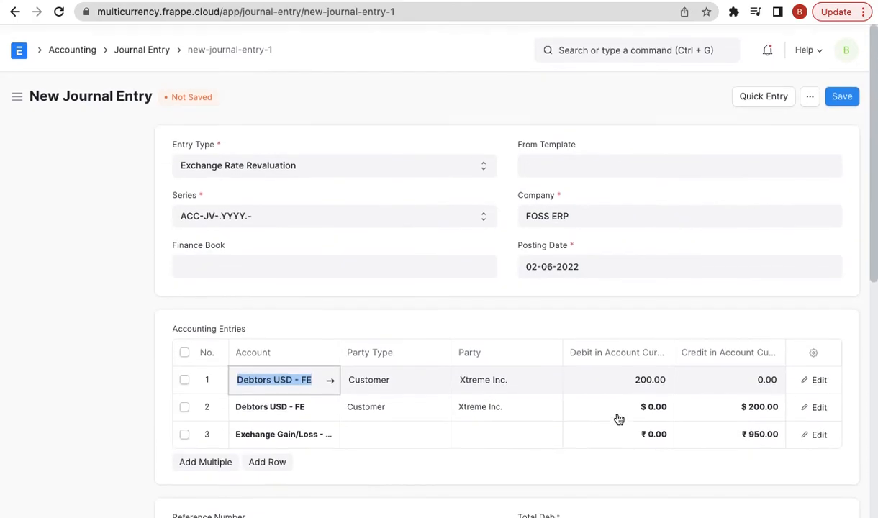
click(842, 93)
click(839, 94)
click(612, 153)
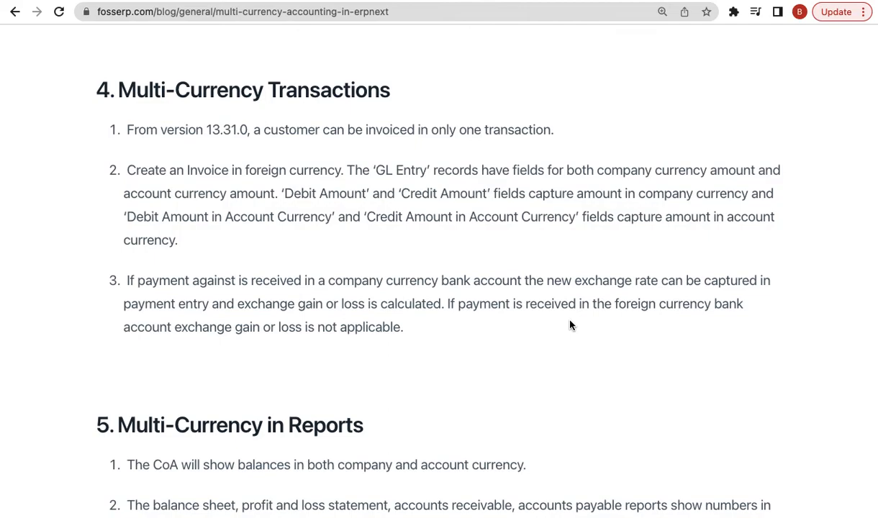
- Scroll the blog down through sections 4 and 5 on multi-currency transactions
scroll(642, 291, down, 5)
scroll(642, 292, down, 2)
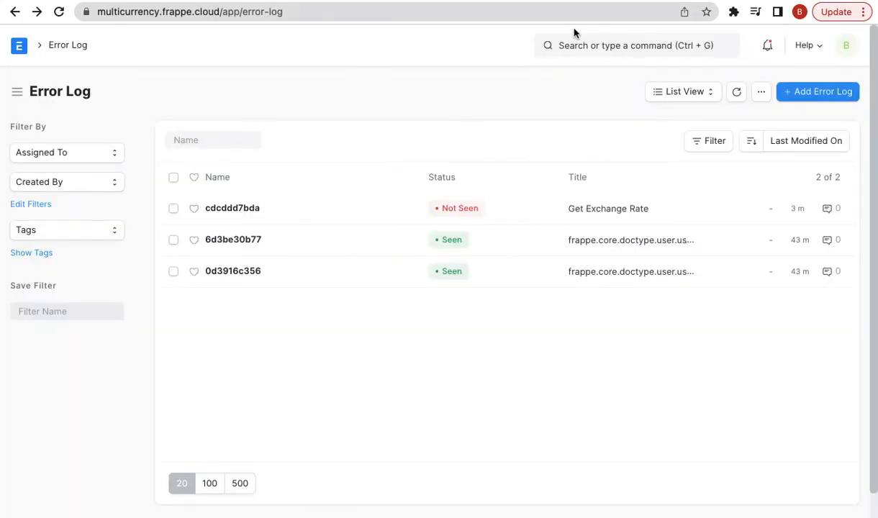
- From journal entry ACC-JV-2022-00001, open the Chart of Accounts via 'chart of' and begin searching 'balan'
click(524, 3)
click(561, 43)
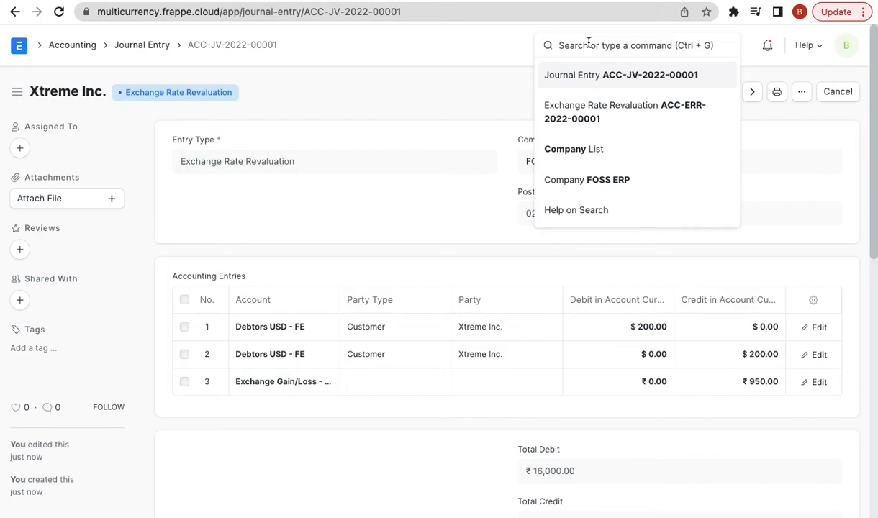
text(chart of)
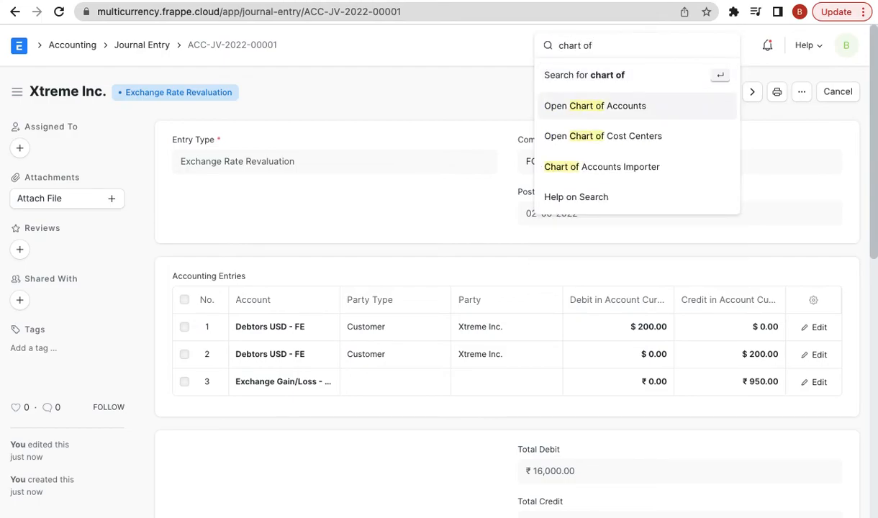
key(Return)
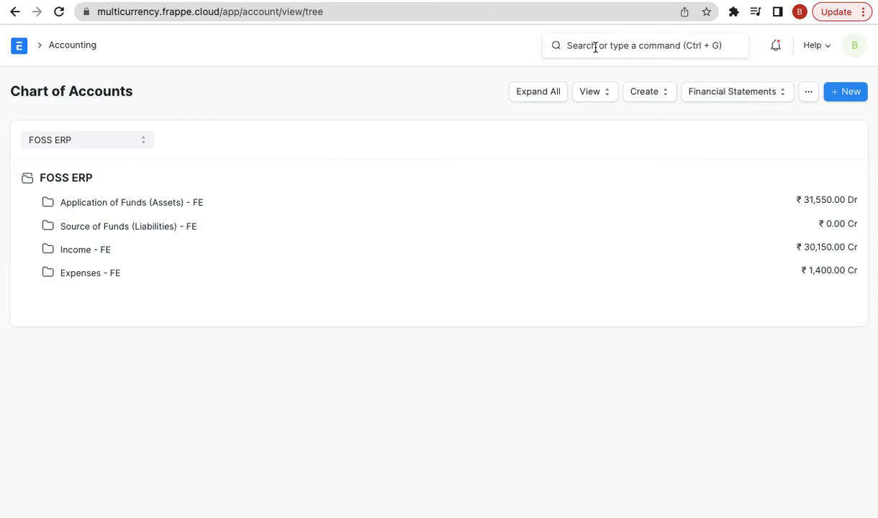
text(bala)
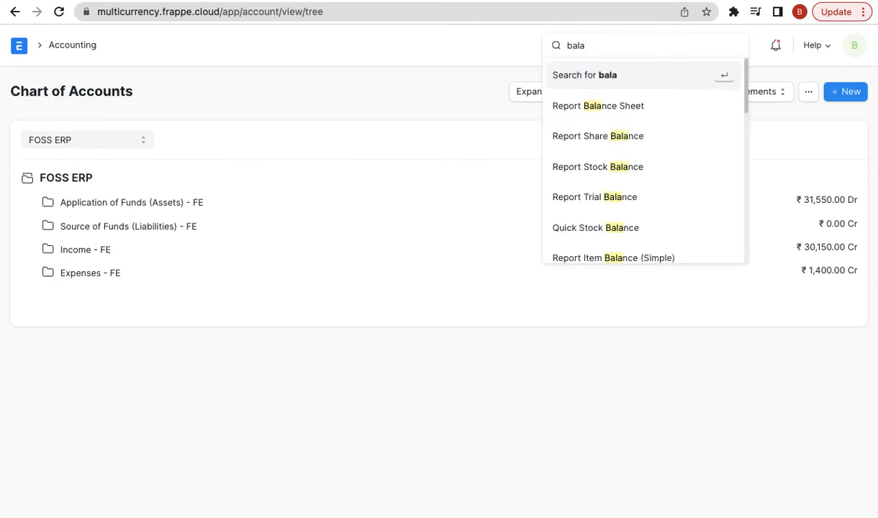
text(n)
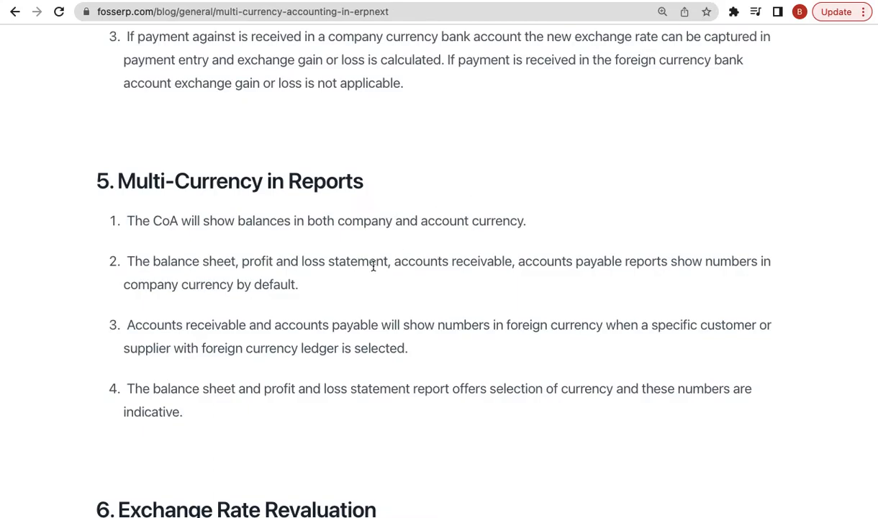
- Highlight section 5, Multi-Currency in Reports, and the word 'both', then go back to ERPNext's search bar
scroll(372, 264, down, 2)
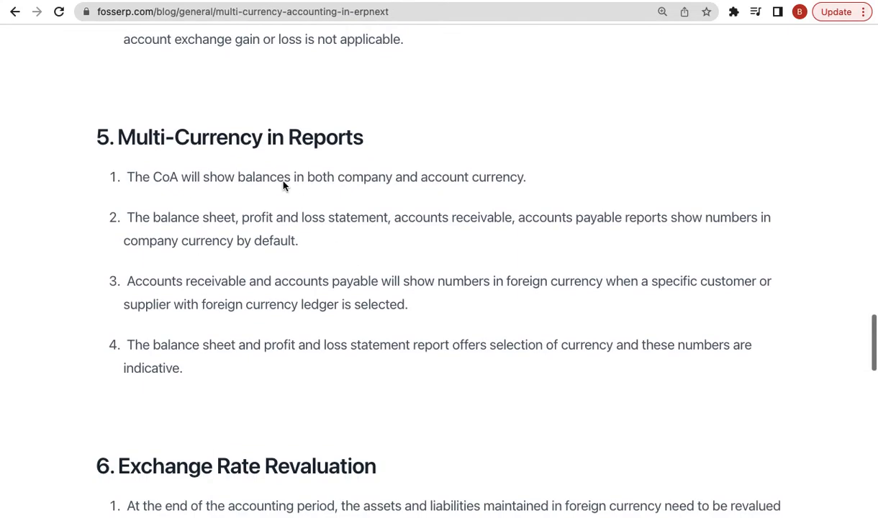
triple_click(237, 146)
key(shift+Down)
key(shift+Down)
key(shift+Down)
key(shift+Down)
key(shift+Down)
key(shift+Down)
key(shift+Down)
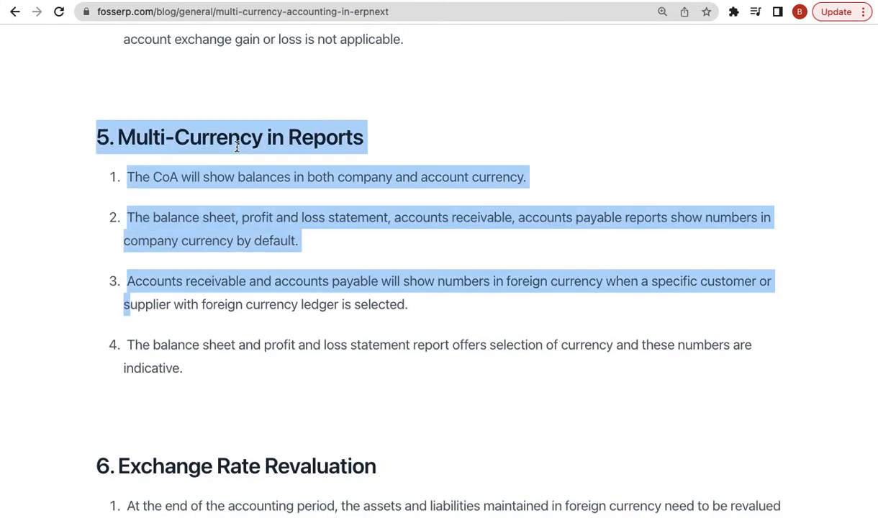
click(288, 166)
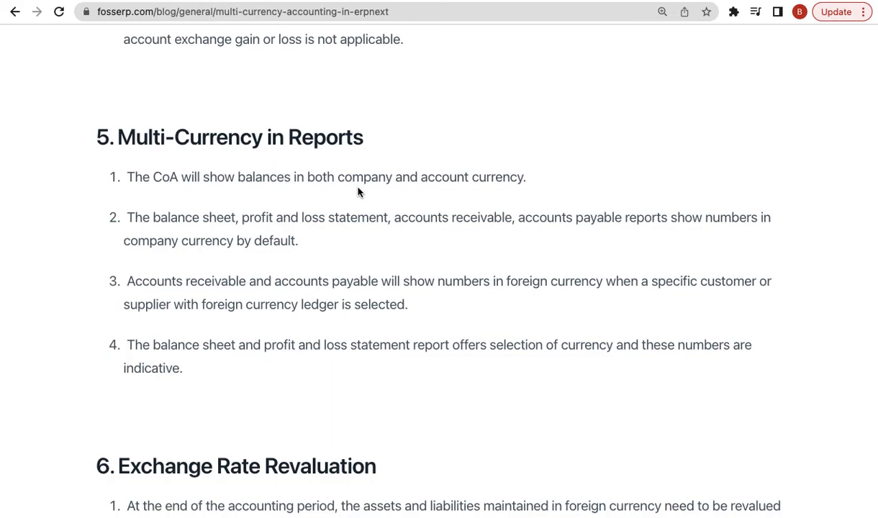
double_click(316, 175)
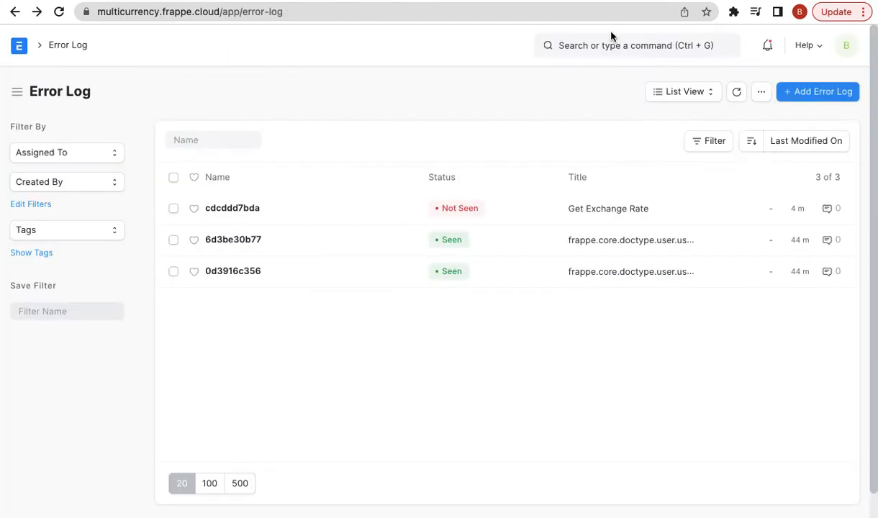
click(598, 45)
- Open the Accounts Receivable report by searching 'accounts rec'
text(ac)
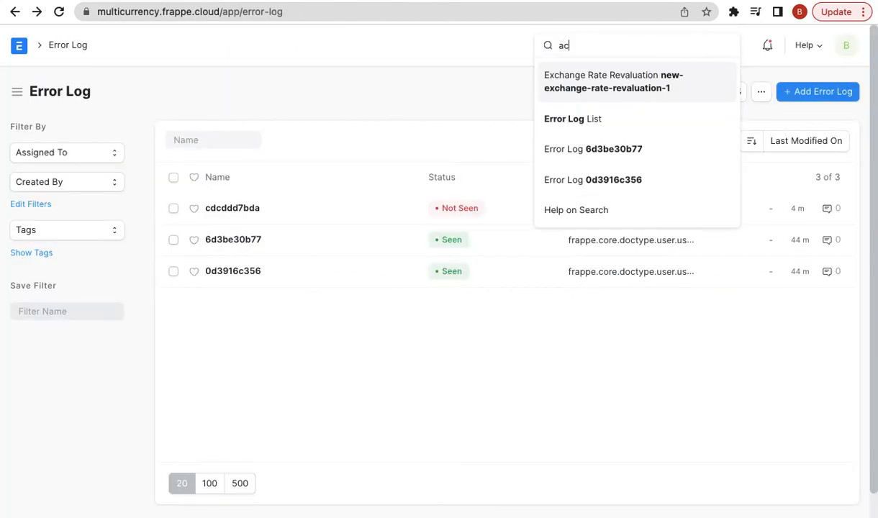
text(counts rec)
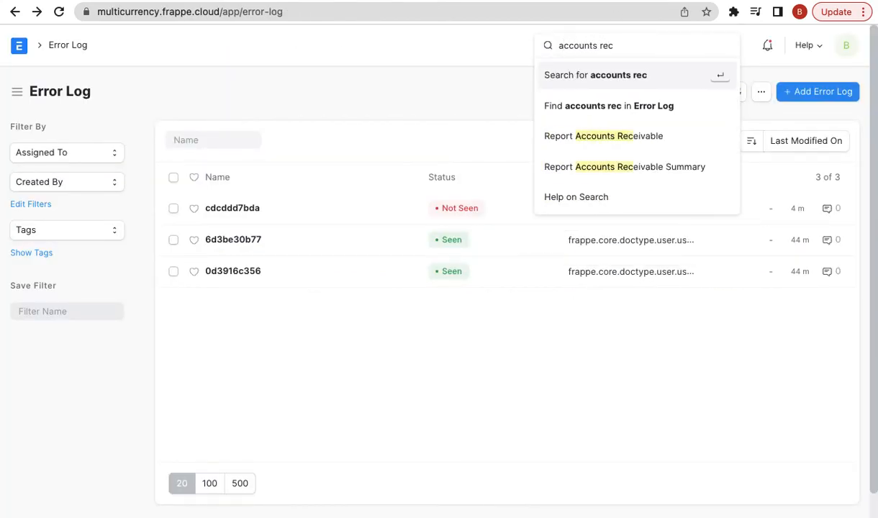
key(Down)
key(Return)
click(598, 53)
text(a)
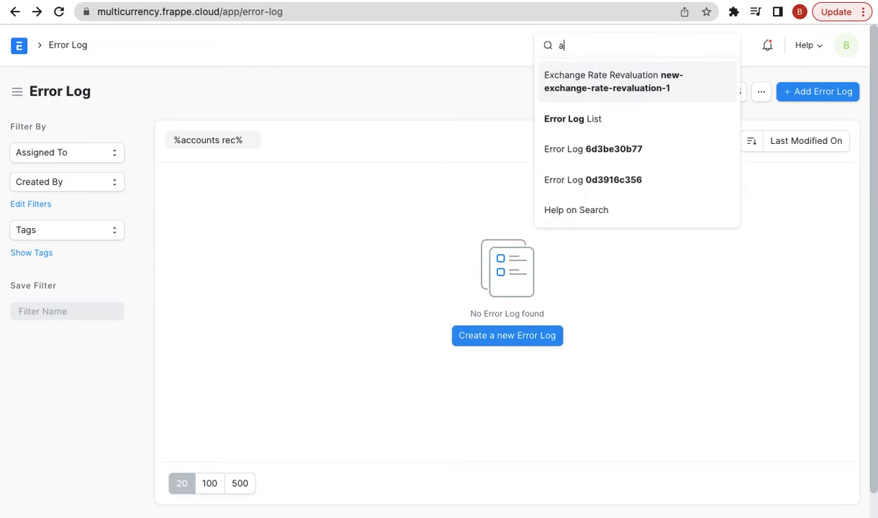
text(ccounts rec)
key(Down)
key(Down)
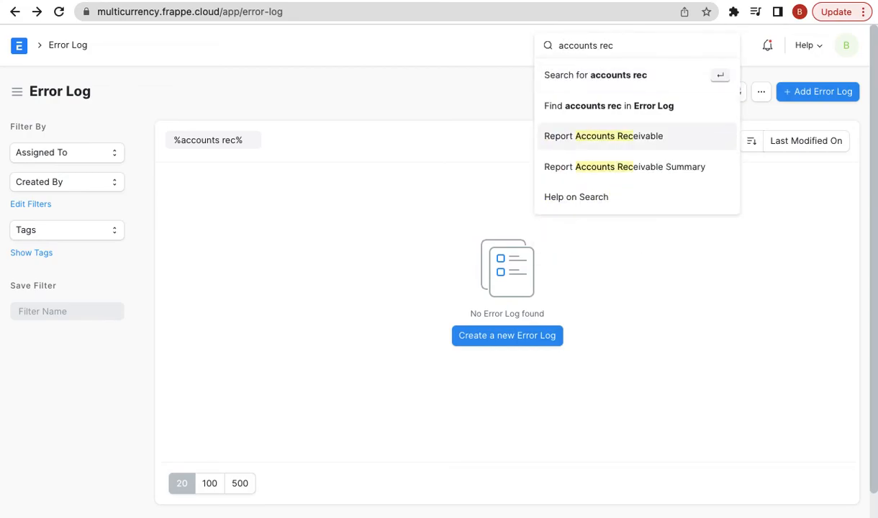
key(Return)
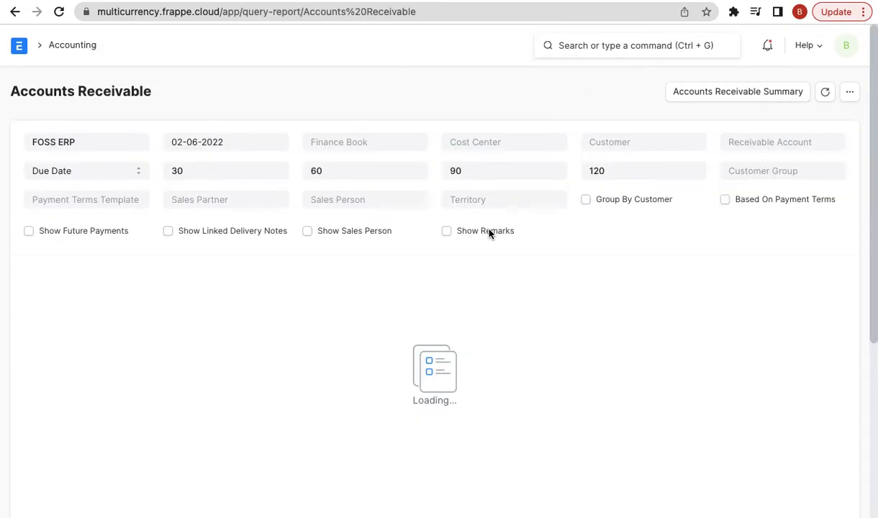
scroll(584, 251, down, 3)
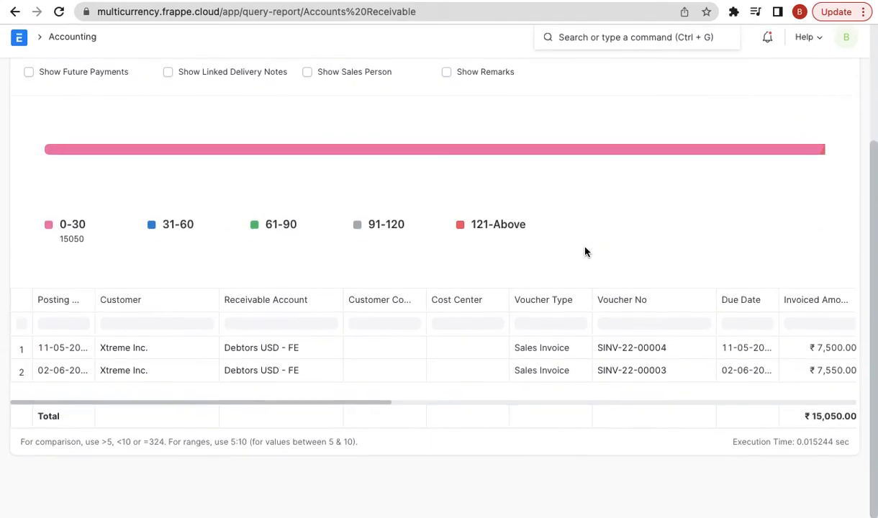
scroll(723, 365, right, 3)
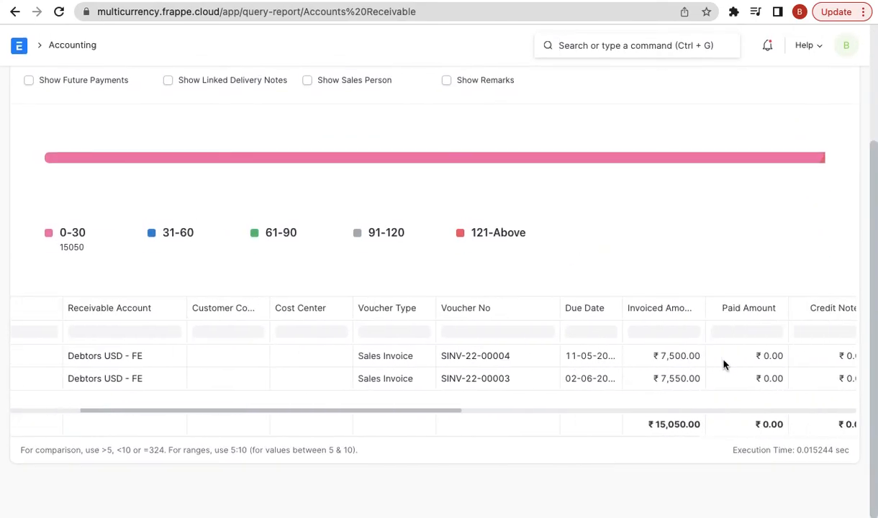
scroll(754, 366, right, 2)
scroll(749, 360, up, 3)
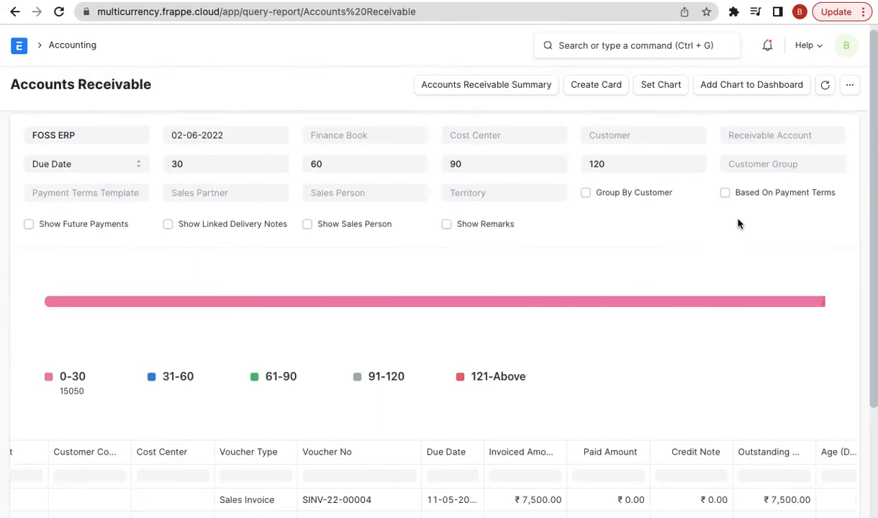
- Filter the report to customer Xtreme Inc. and review its outstanding invoices totalling $200.00
click(613, 144)
click(636, 208)
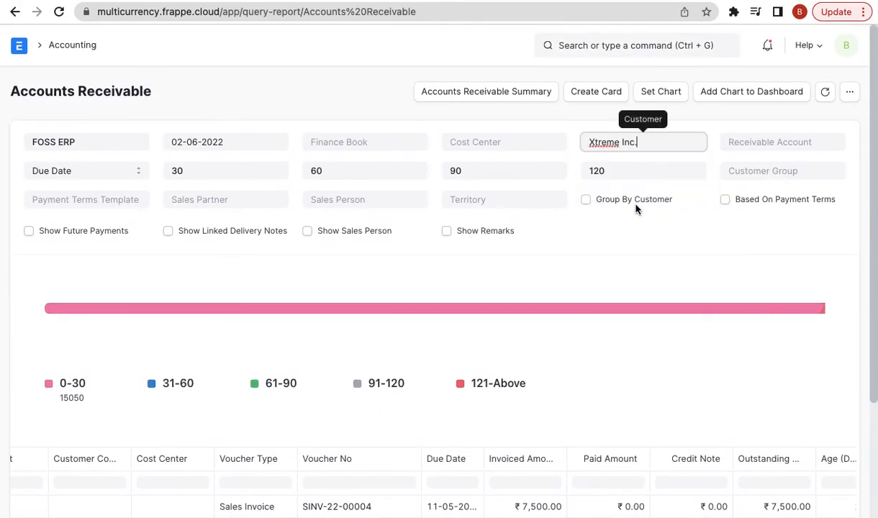
scroll(659, 353, down, 3)
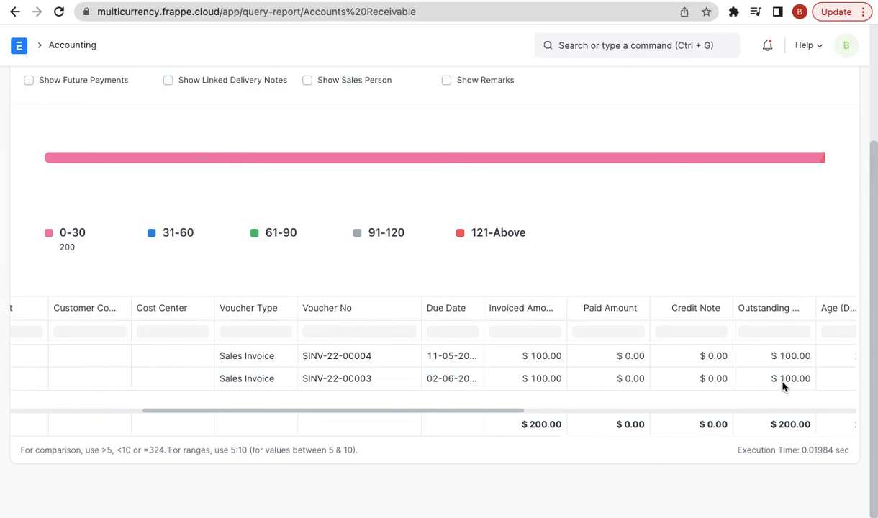
scroll(783, 386, up, 3)
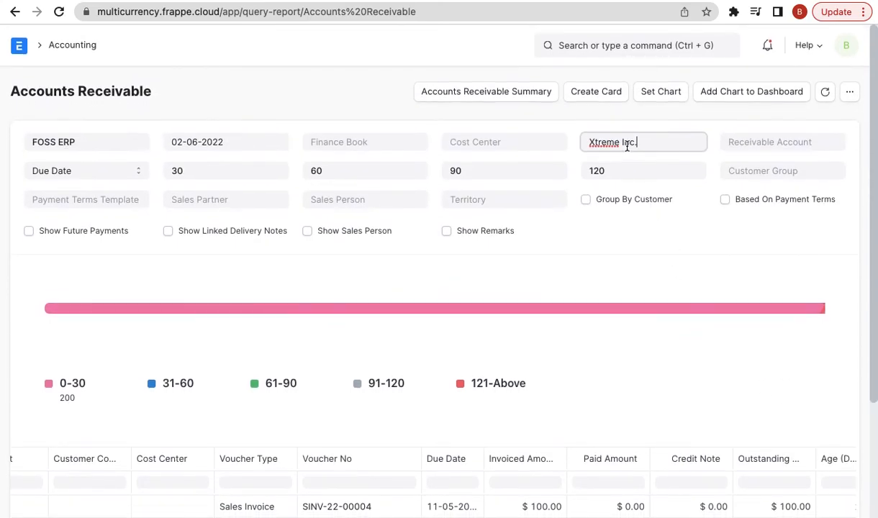
triple_click(628, 144)
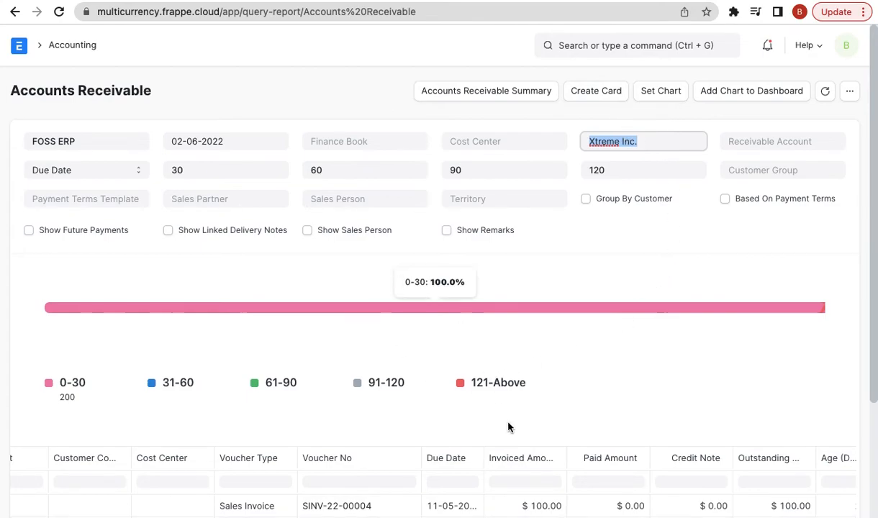
scroll(507, 428, down, 3)
scroll(494, 432, up, 3)
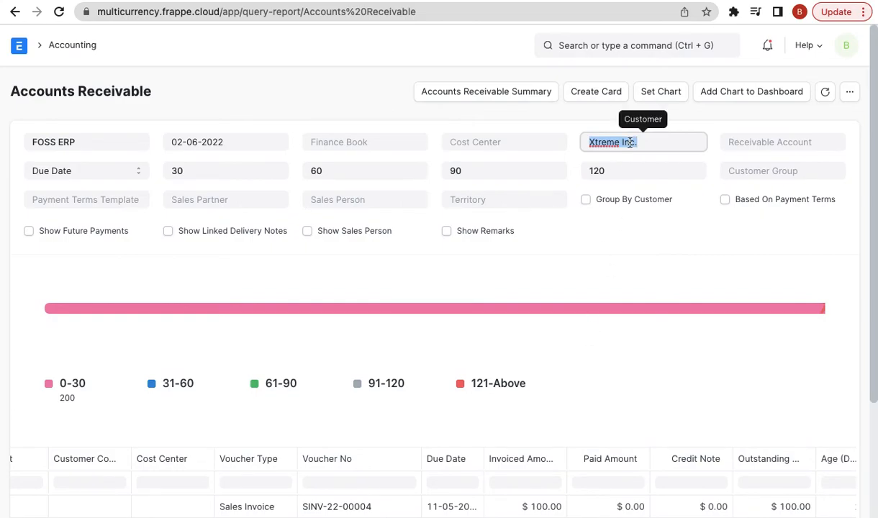
scroll(630, 143, down, 3)
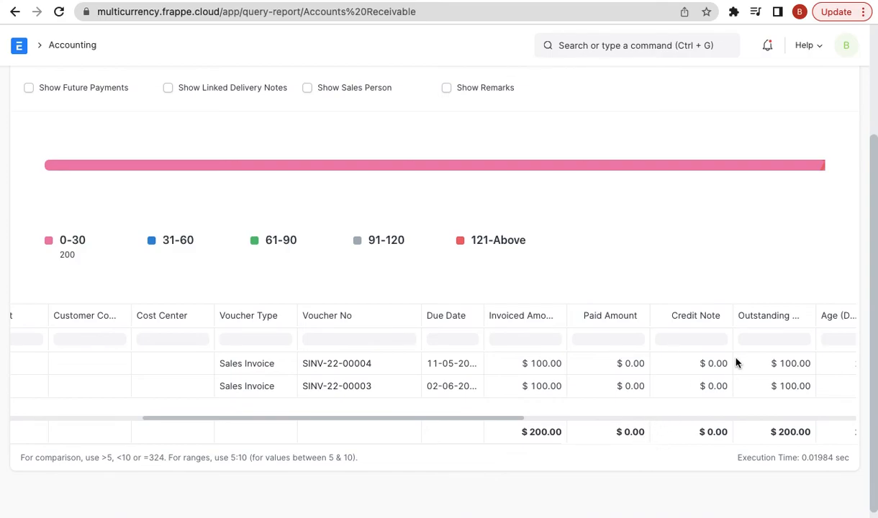
scroll(735, 363, right, 1)
scroll(735, 362, right, 3)
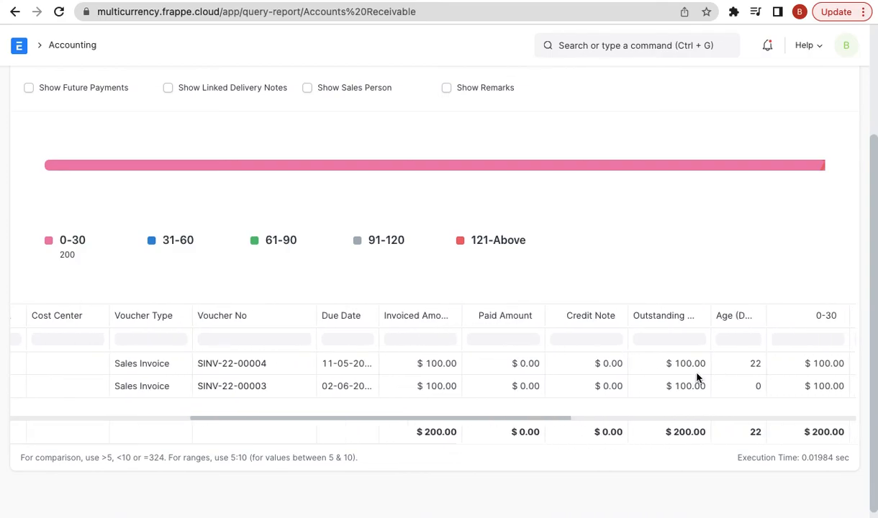
scroll(676, 380, up, 1)
scroll(676, 380, right, 3)
scroll(675, 380, up, 2)
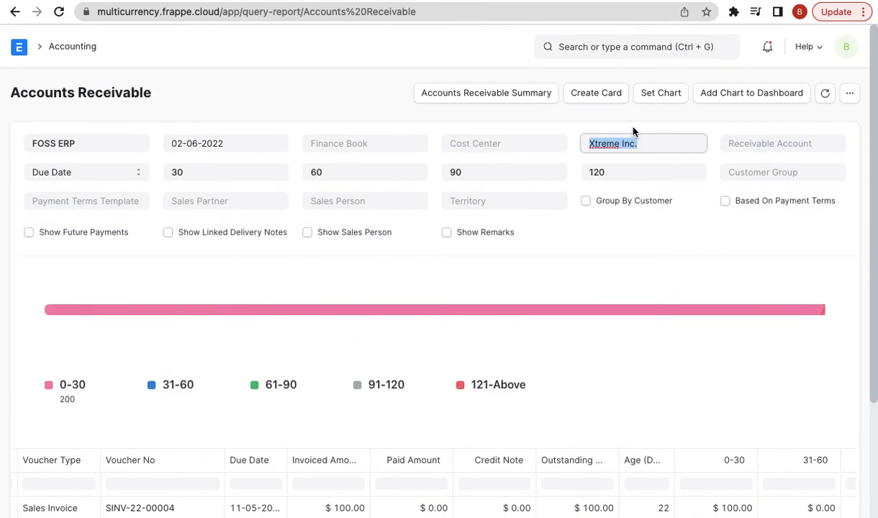
click(563, 46)
- Open the Balance Sheet via 'balance sh' and scroll through FOSS ERP's ₹31,550.00 total assets
text(balance sh)
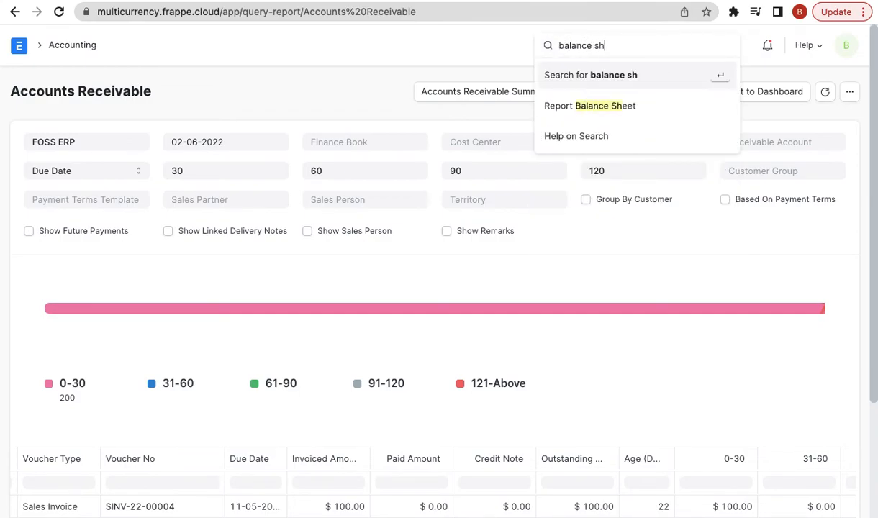
key(Down)
key(Return)
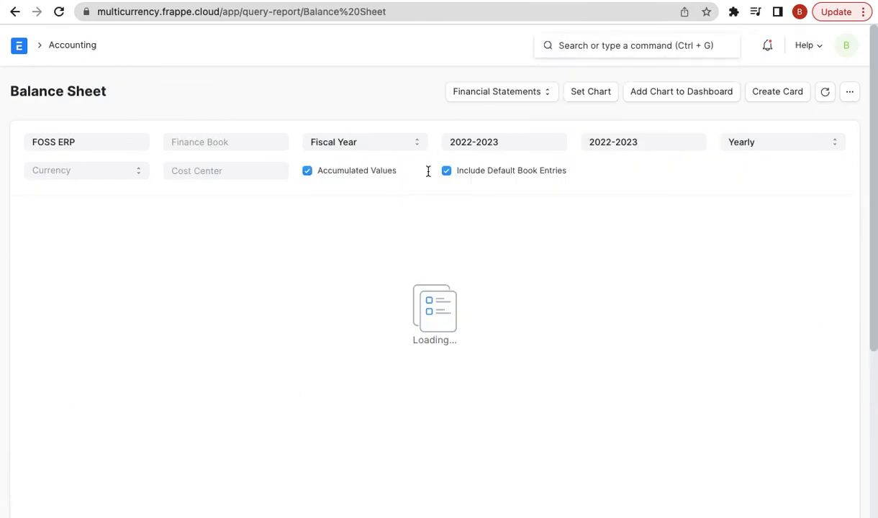
scroll(338, 277, down, 3)
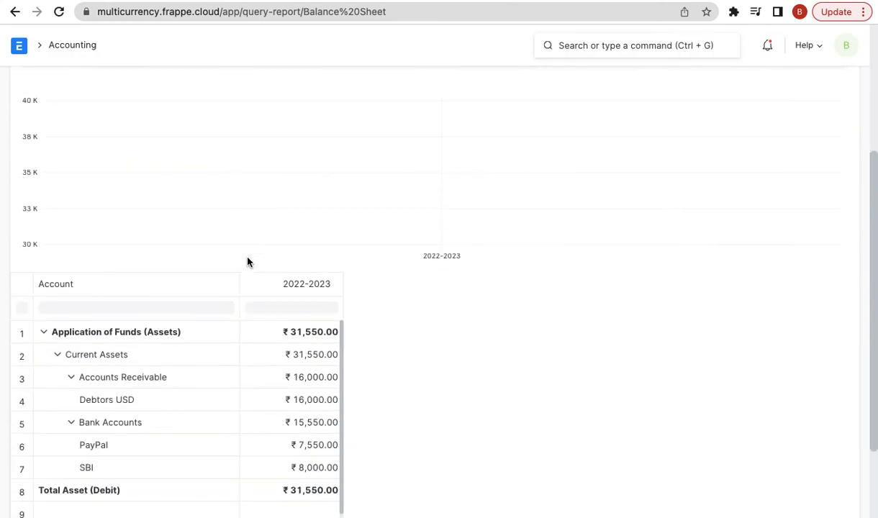
scroll(159, 414, down, 1)
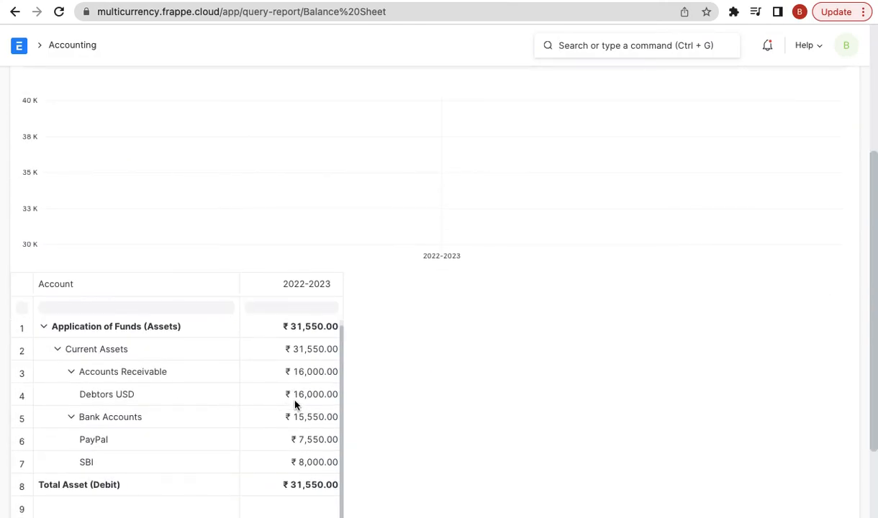
scroll(309, 402, down, 1)
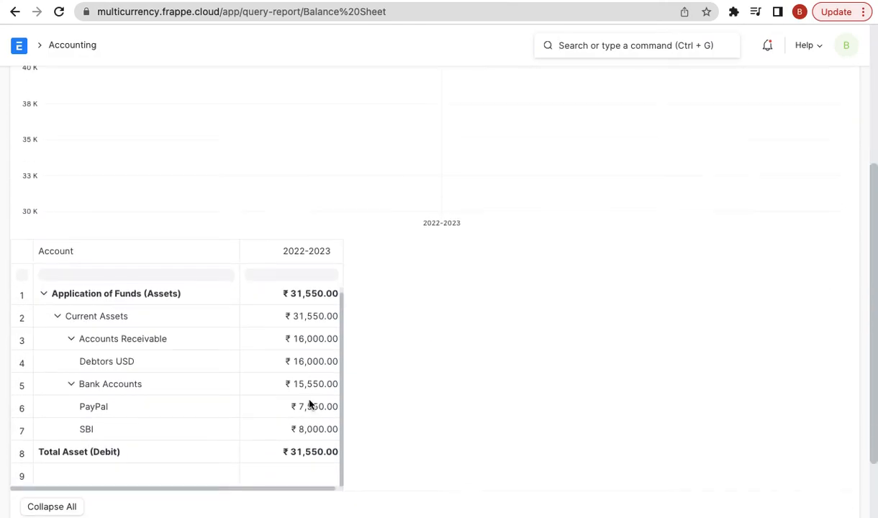
scroll(351, 346, down, 1)
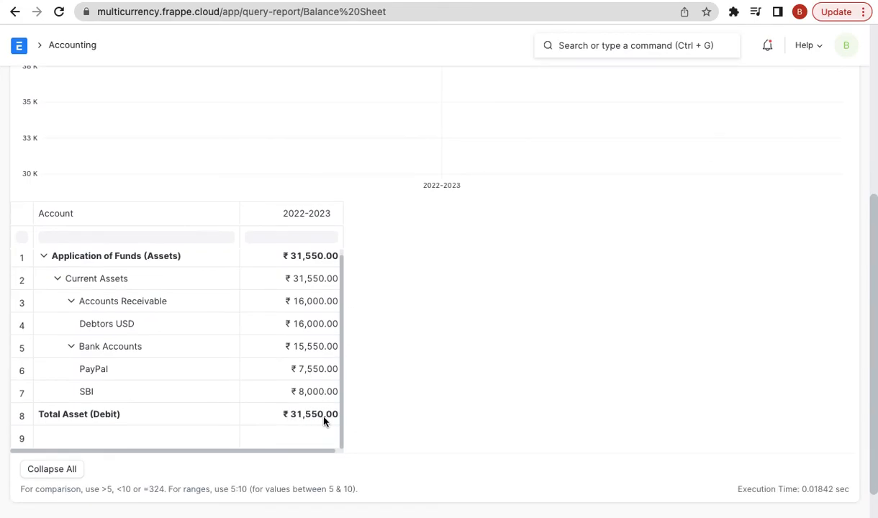
scroll(315, 366, up, 5)
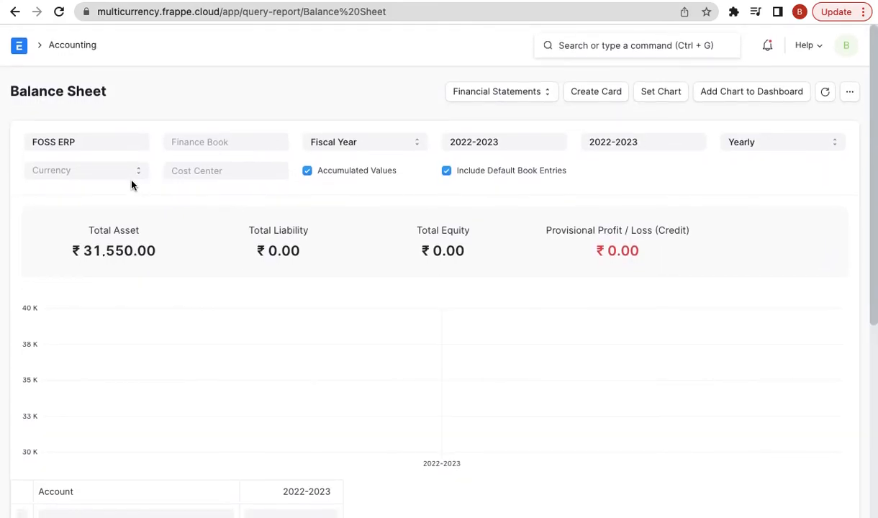
- Switch the Balance Sheet currency to USD and review the $417.88 total assets
click(130, 176)
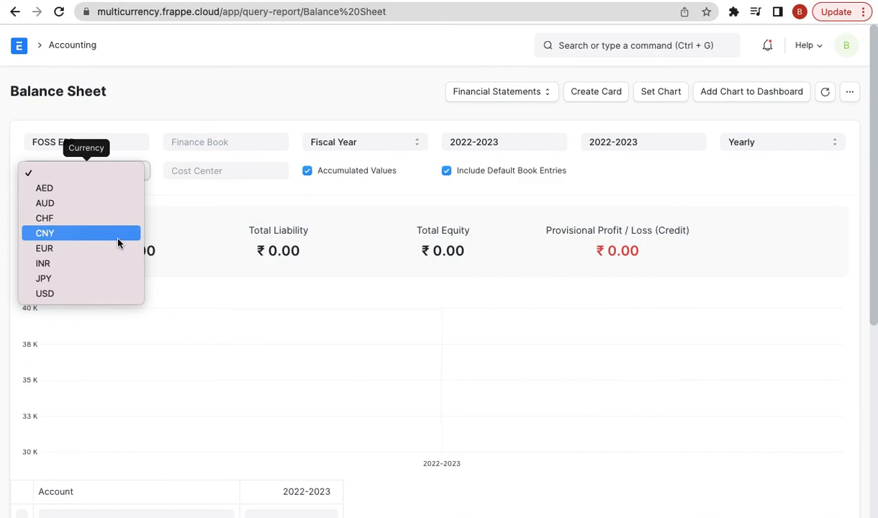
click(84, 294)
scroll(319, 385, down, 2)
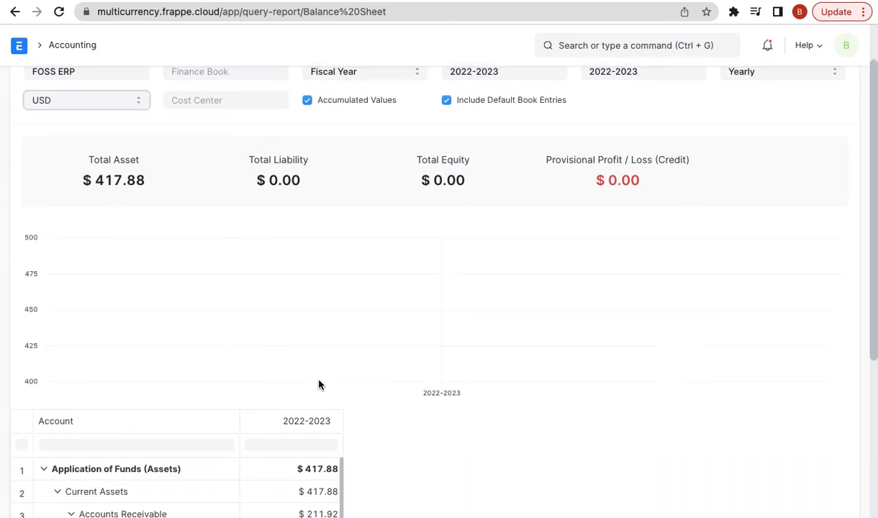
scroll(319, 385, down, 3)
scroll(505, 352, down, 4)
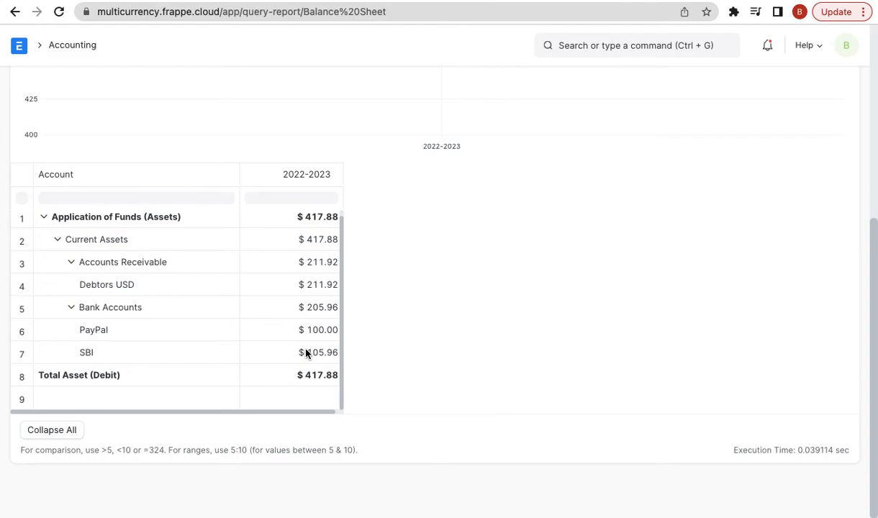
scroll(306, 352, up, 5)
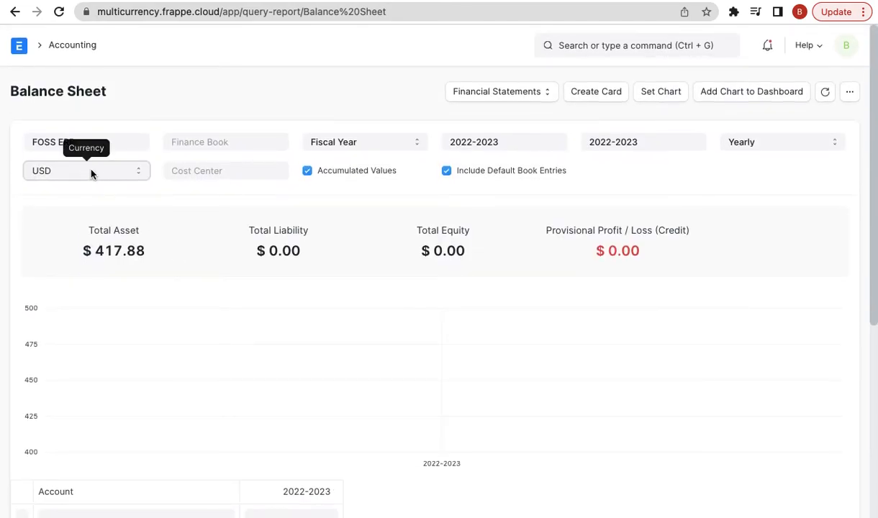
click(91, 174)
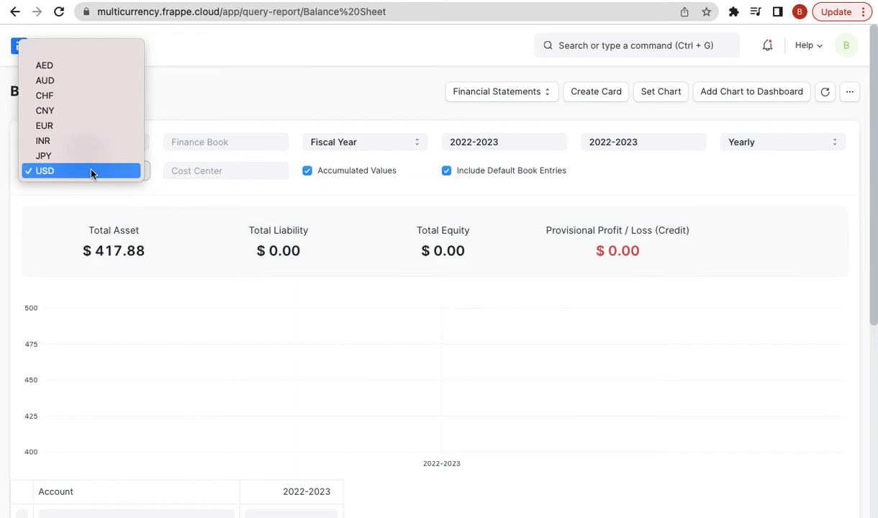
click(92, 174)
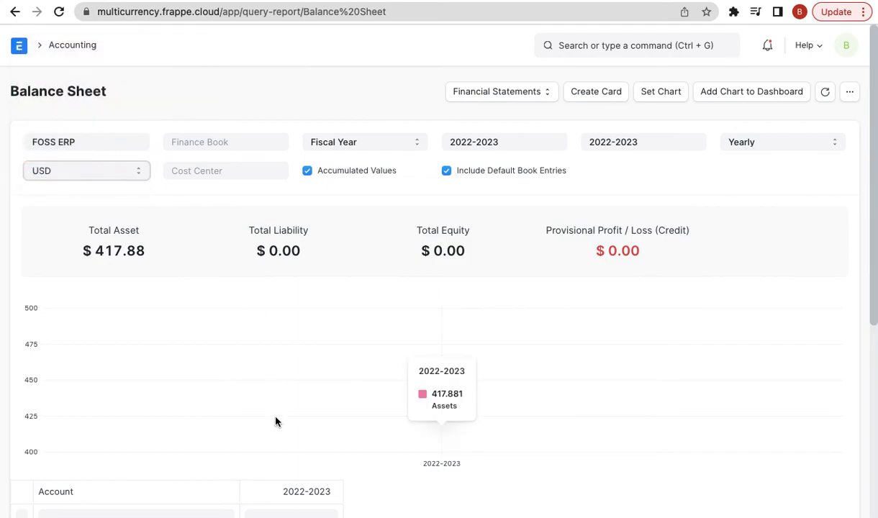
scroll(275, 422, down, 2)
scroll(372, 419, down, 1)
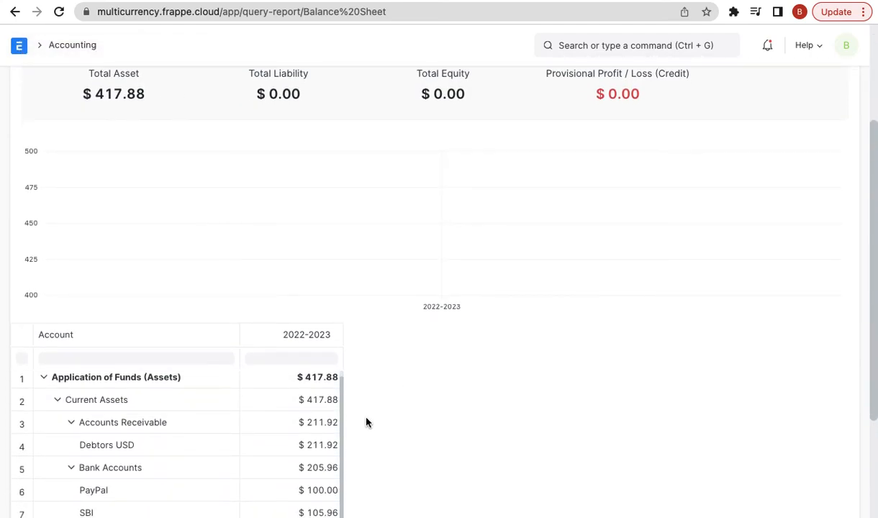
scroll(332, 419, down, 1)
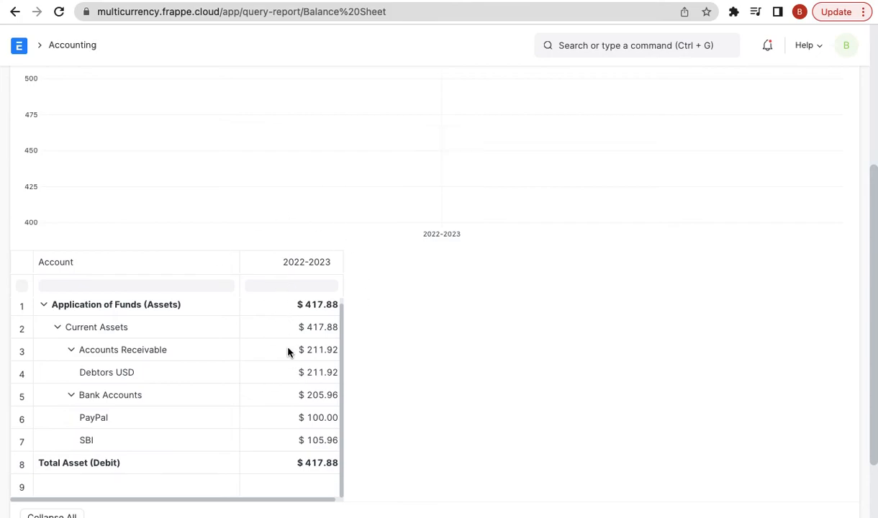
scroll(287, 351, up, 1)
scroll(288, 286, up, 3)
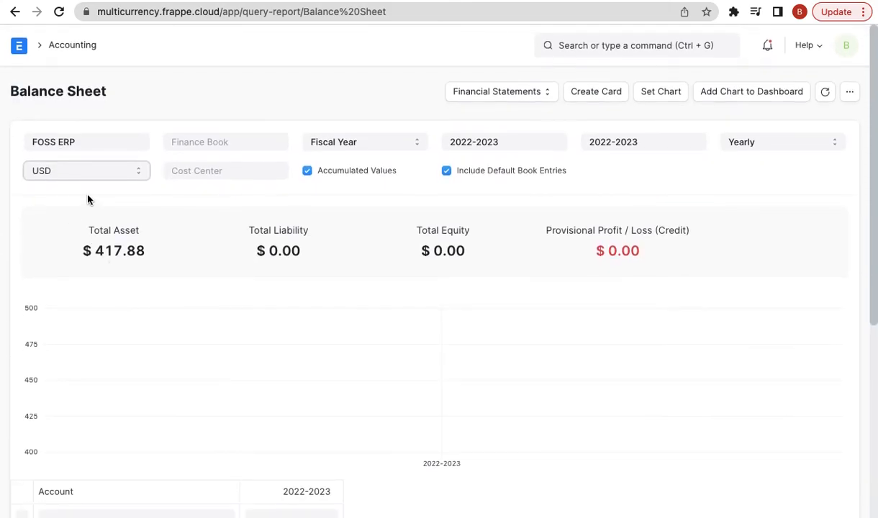
click(120, 180)
click(131, 174)
scroll(303, 323, down, 5)
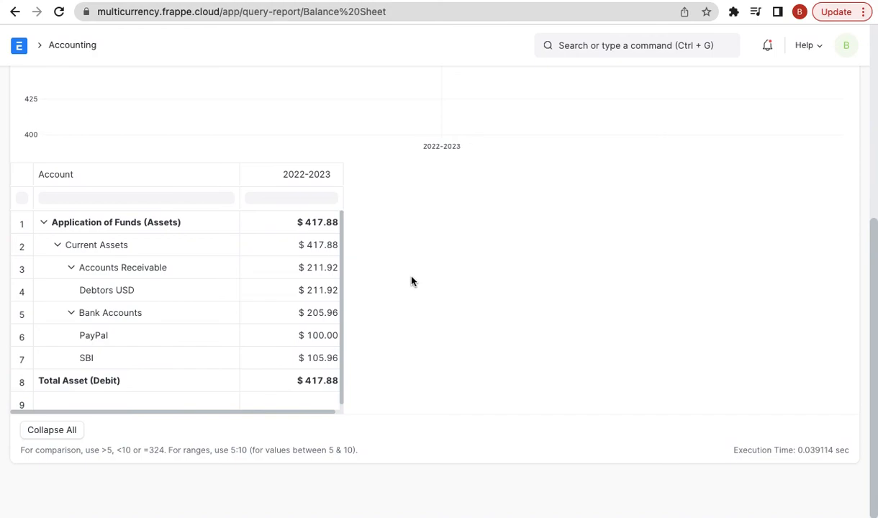
scroll(515, 265, up, 3)
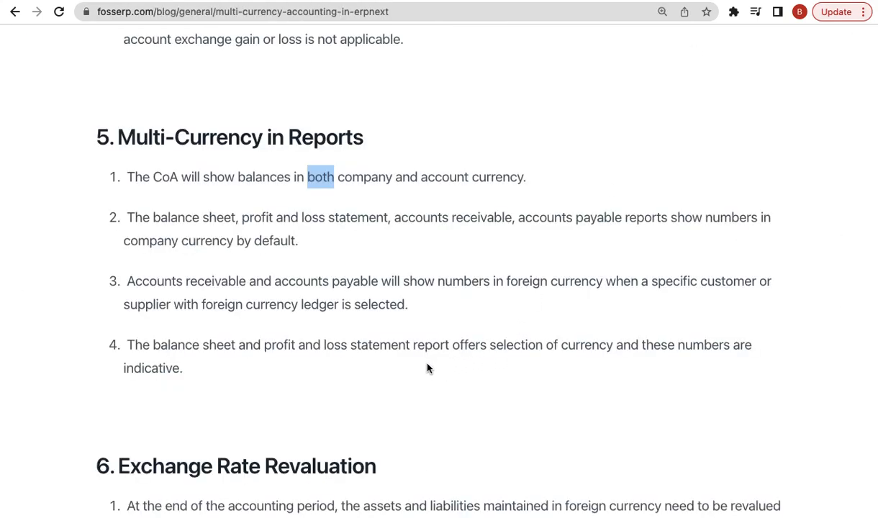
- Highlight the blog's report-currency sentence and the first exchange rate revaluation point
triple_click(489, 348)
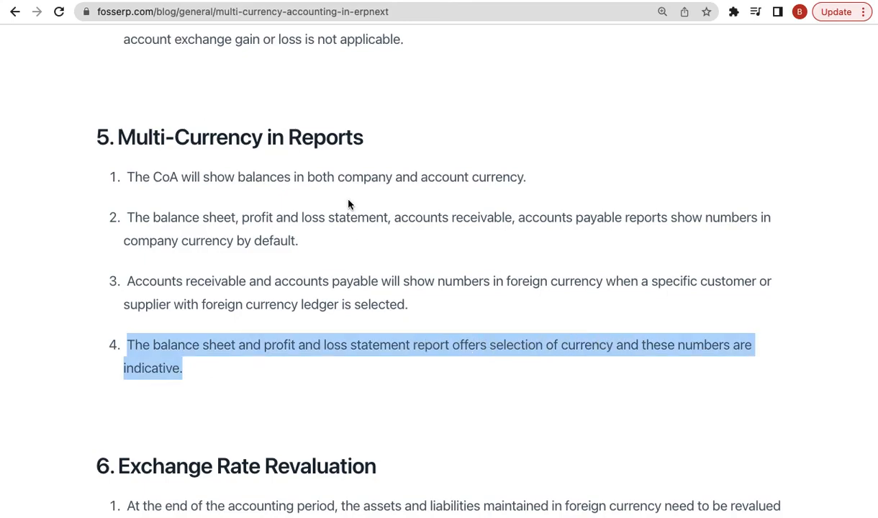
scroll(461, 309, down, 4)
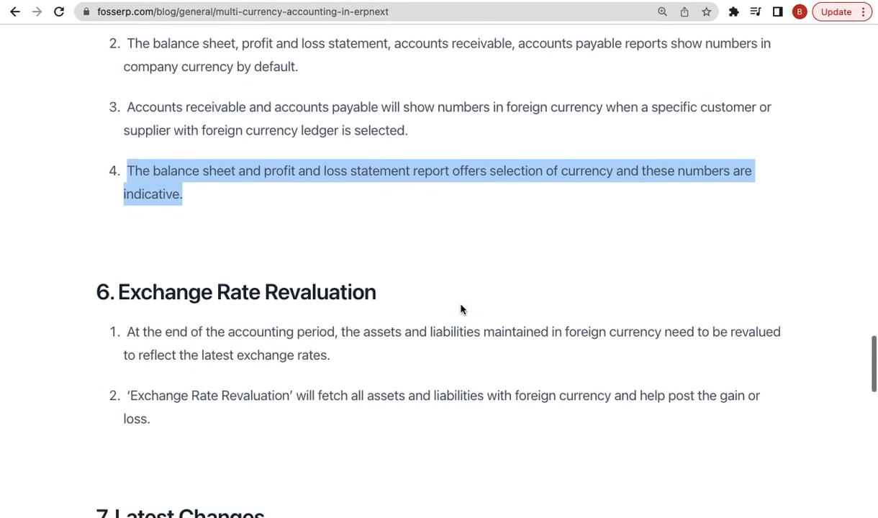
triple_click(287, 258)
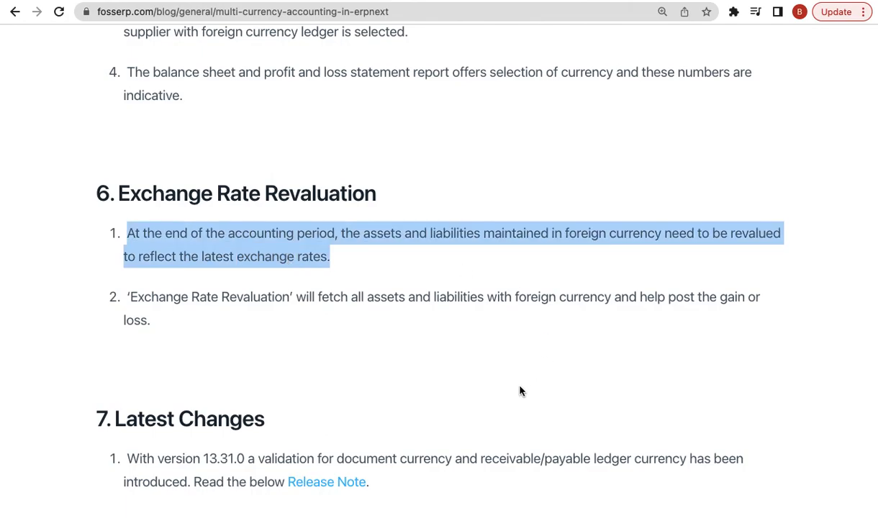
scroll(520, 389, down, 4)
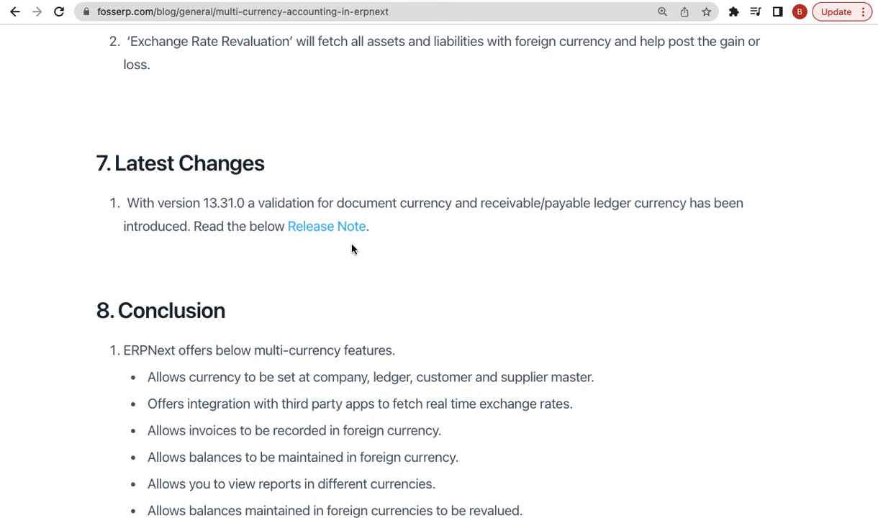
- Open the version 13.31.0 Release Note link in a new tab and switch to it
right_click(336, 229)
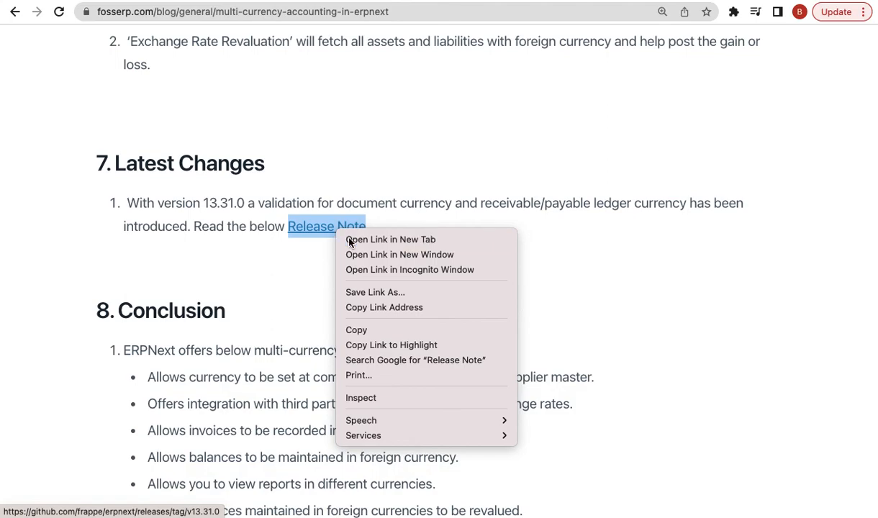
click(350, 240)
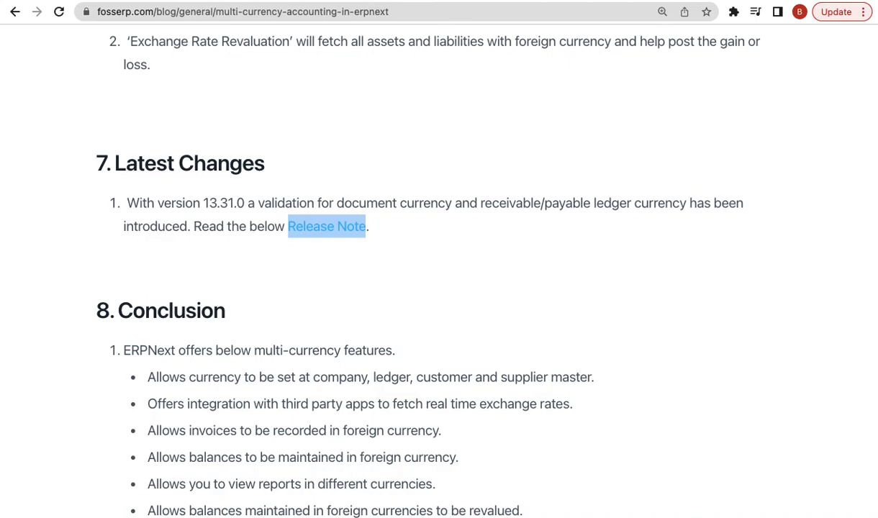
key(ctrl+Tab)
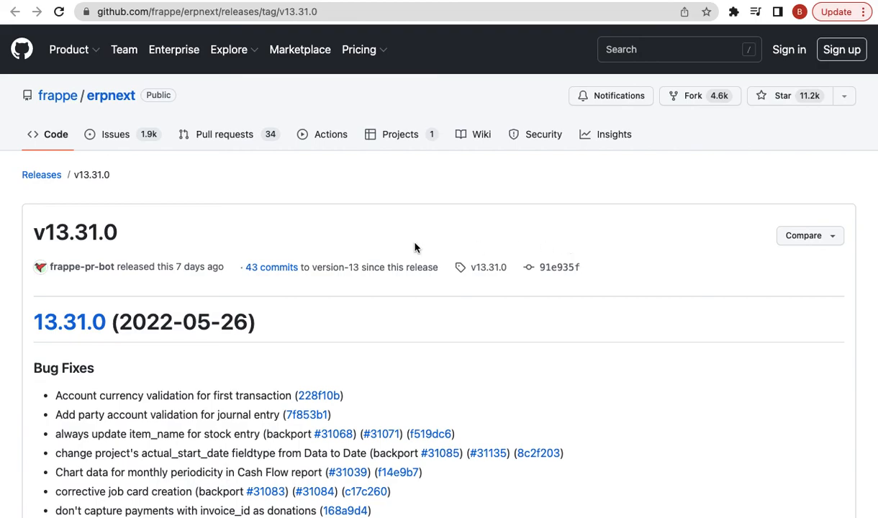
- View commit 228f10b, the account currency validation fix, then close it to return to the blog
scroll(194, 236, down, 1)
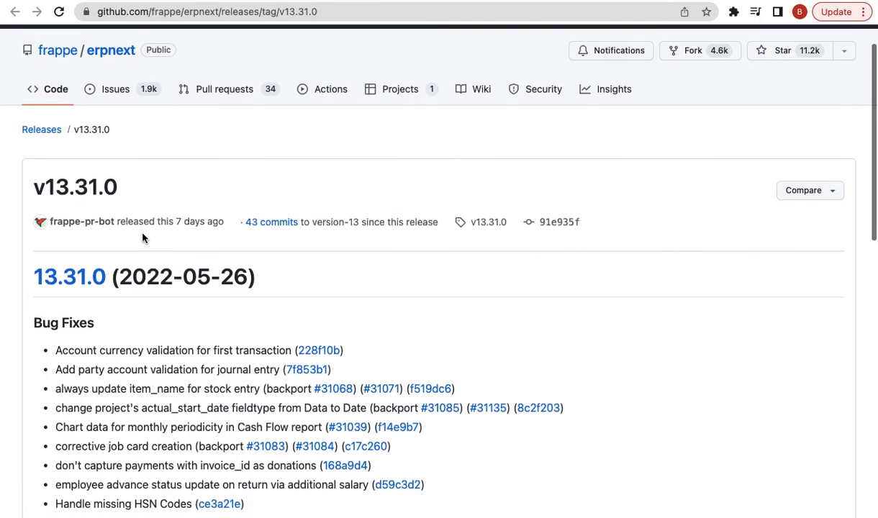
click(327, 353)
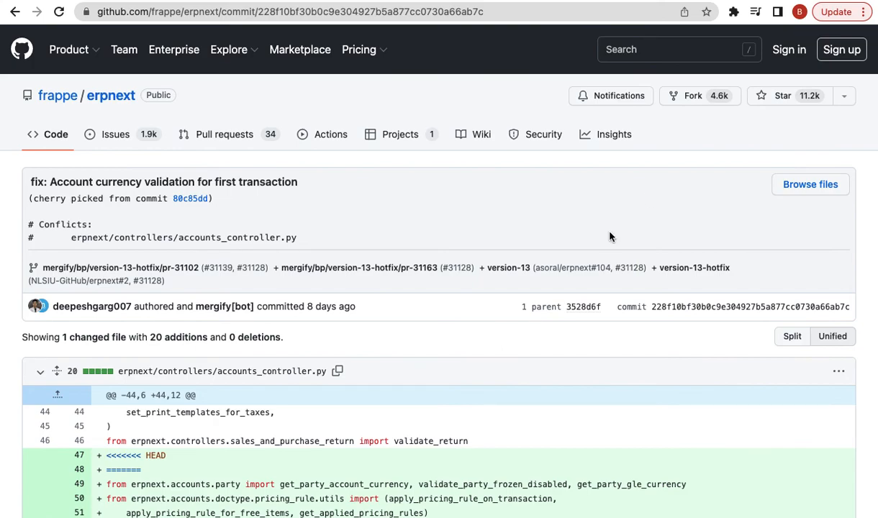
key(super+w)
scroll(496, 193, up, 5)
scroll(512, 193, down, 5)
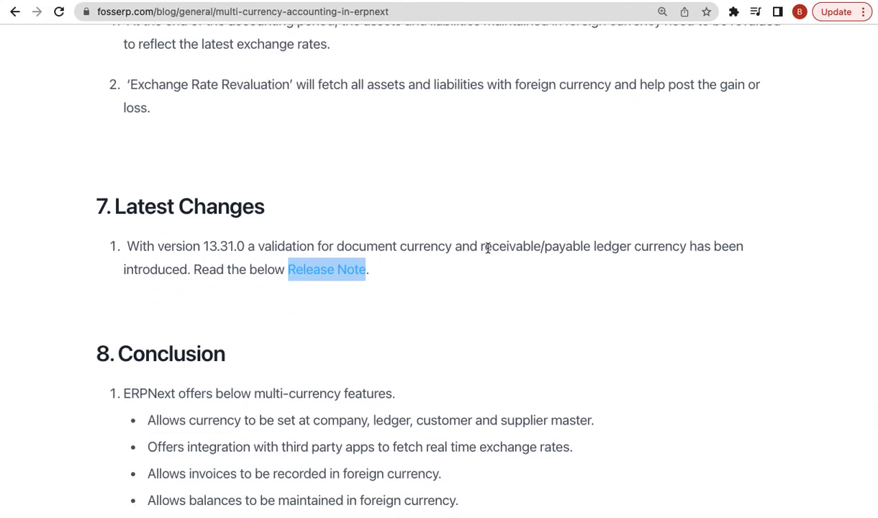
scroll(488, 247, down, 4)
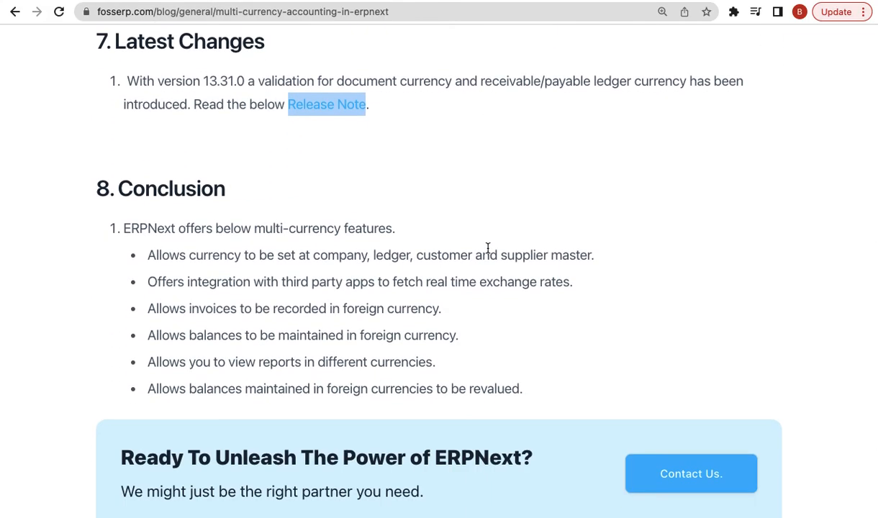